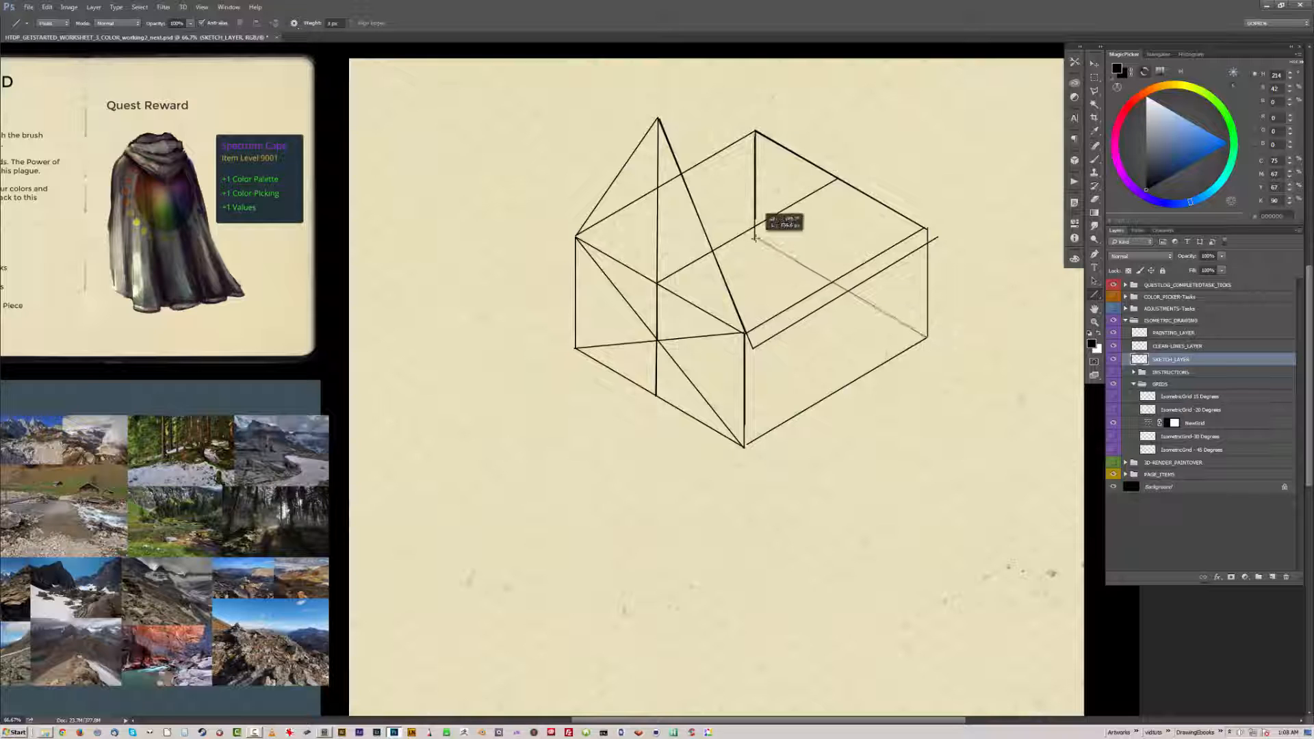
Step: Draw the rear gable's centre vertical, the roof ridge line and the sloping roof edges of the isometric house
mouse_move(841, 236)
left_mouse_down()
mouse_move(841, 180)
mouse_move(840, 293)
mouse_move(843, 55)
left_mouse_up()
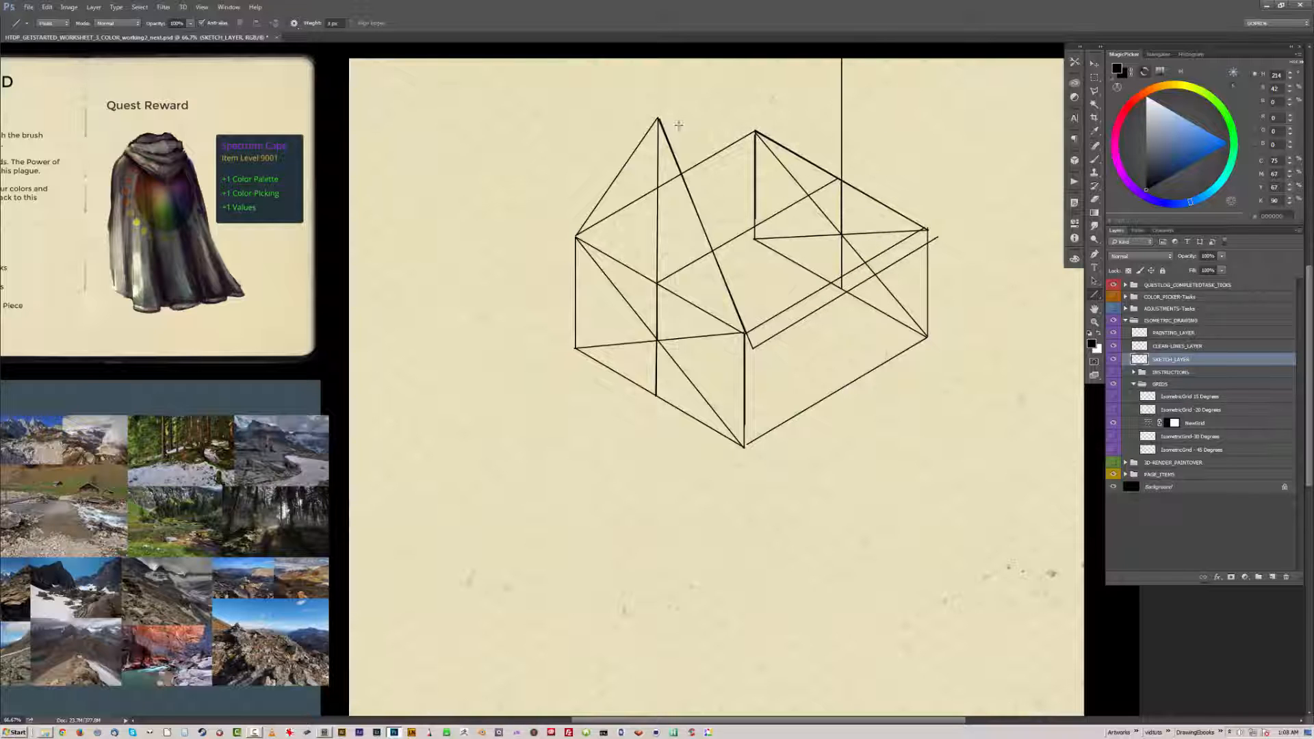
left_click_drag(658, 118, 838, 42)
left_click_drag(800, 238, 727, 343)
key("Tab")
key("f")
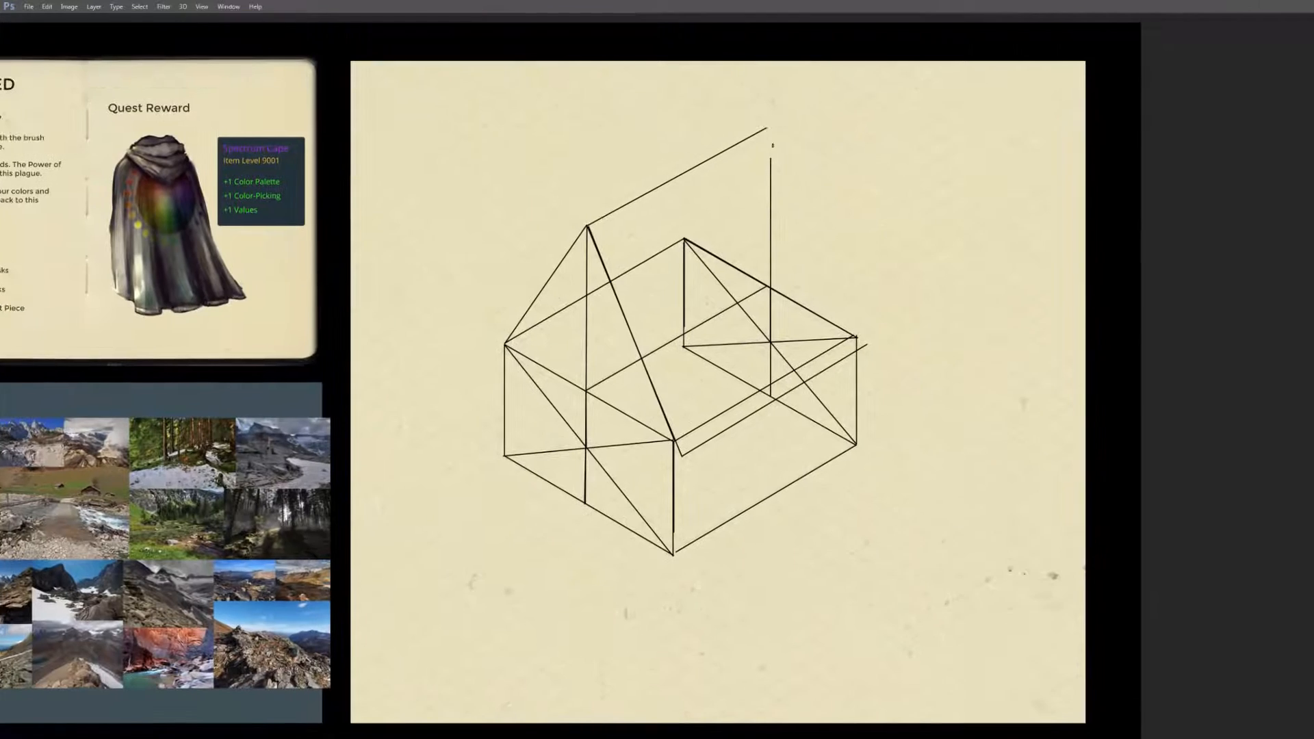
key("f")
left_click_drag(770, 127, 867, 344)
left_click_drag(770, 127, 684, 238)
left_click_drag(586, 226, 496, 356)
Step: Draw a slightly inset foundation beneath the house walls, with corner verticals, bottom edges and a diagonal guide across its front face
left_click_drag(509, 460, 513, 520)
left_click_drag(513, 520, 669, 611)
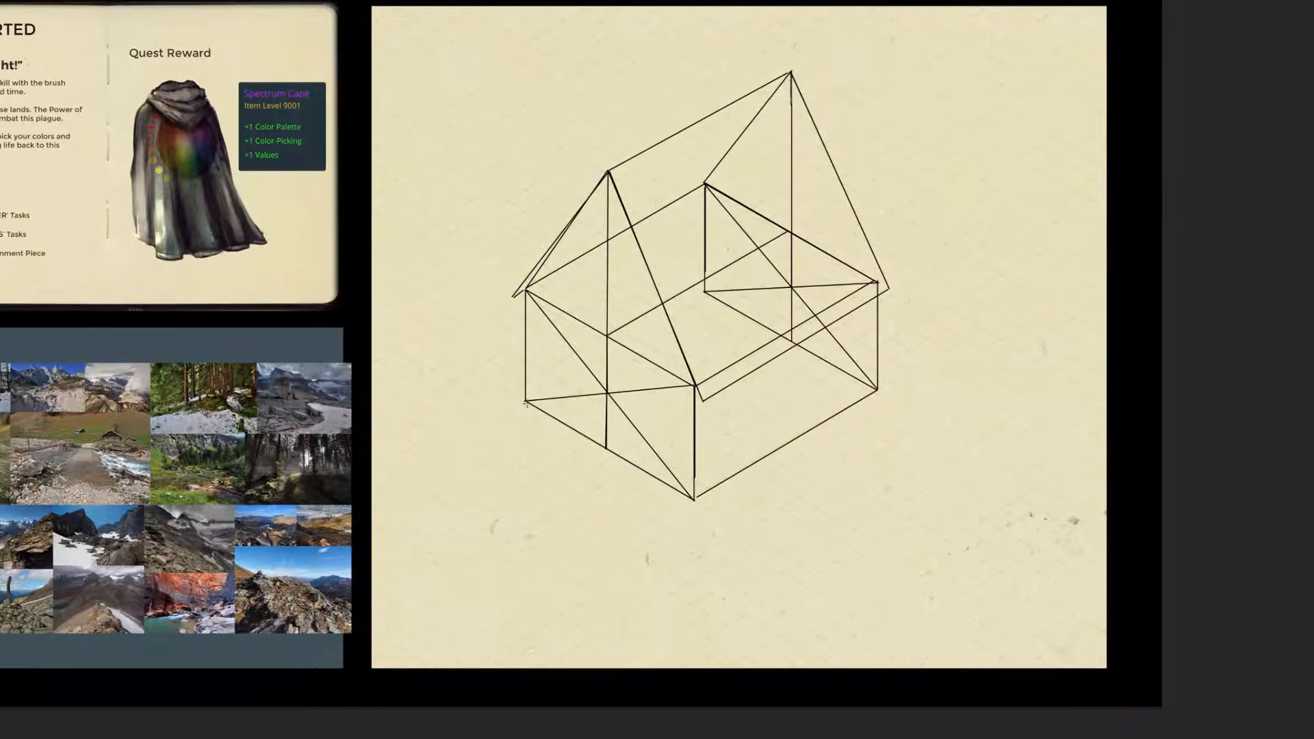
left_click_drag(682, 548, 684, 550)
left_click_drag(684, 549, 686, 500)
left_click_drag(687, 549, 873, 438)
left_click_drag(874, 438, 877, 390)
mouse_move(537, 407)
left_mouse_down()
mouse_move(602, 503)
mouse_move(691, 497)
left_mouse_up()
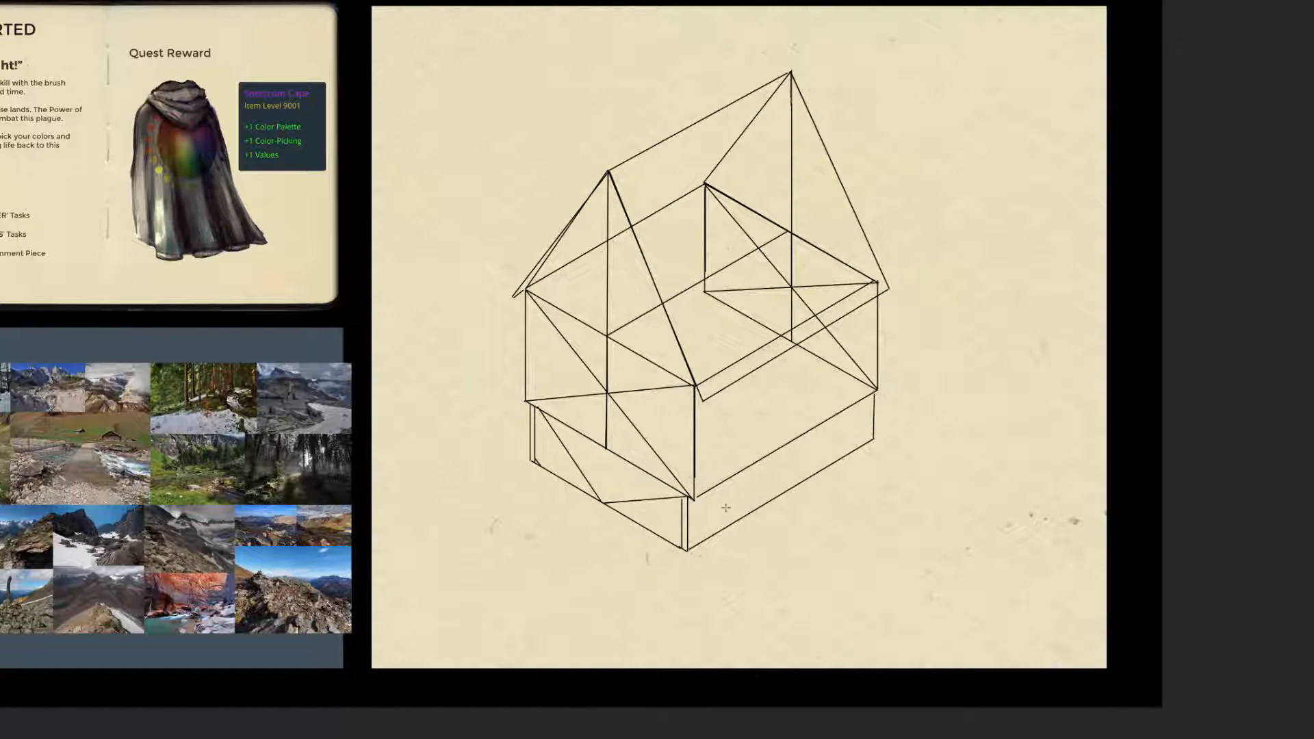
Step: Erase the hidden rear edges and crossing construction diagonals inside the house
mouse_move(715, 190)
left_mouse_down()
mouse_move(763, 196)
mouse_move(831, 308)
mouse_move(649, 231)
mouse_move(616, 333)
mouse_move(727, 294)
mouse_move(871, 384)
left_mouse_up()
mouse_move(603, 319)
left_mouse_down()
mouse_move(639, 425)
mouse_move(613, 390)
mouse_move(536, 402)
mouse_move(691, 486)
left_mouse_up()
mouse_move(526, 399)
left_mouse_down()
mouse_move(694, 485)
mouse_move(876, 382)
left_mouse_up()
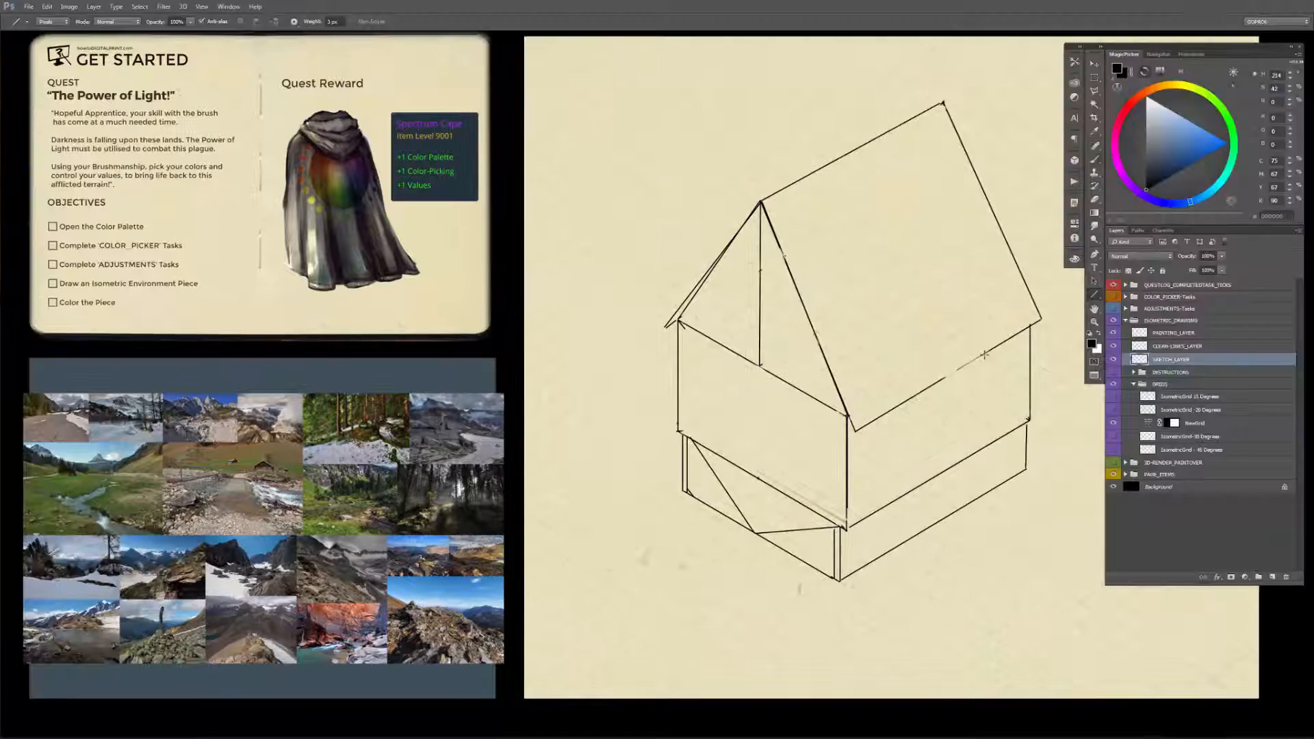
Step: Draw crossing diagonals and centre verticals on the side foundation and the front wall as construction guides
left_click_drag(644, 488, 825, 428)
left_click_drag(636, 537, 825, 375)
left_click_drag(737, 483, 737, 438)
left_click(462, 283)
left_click(629, 492, "shift")
left_click(631, 379)
left_click(463, 394, "shift")
left_click(544, 165)
left_click(544, 442, "shift")
Step: Draw a sloping staircase block in front of the front wall, with side edges, a centre line and parallel tread lines
left_click_drag(477, 531, 508, 551)
left_click_drag(448, 513, 512, 424)
left_click_drag(509, 551, 570, 465)
left_click_drag(508, 550, 571, 460)
left_click_drag(572, 461, 566, 507)
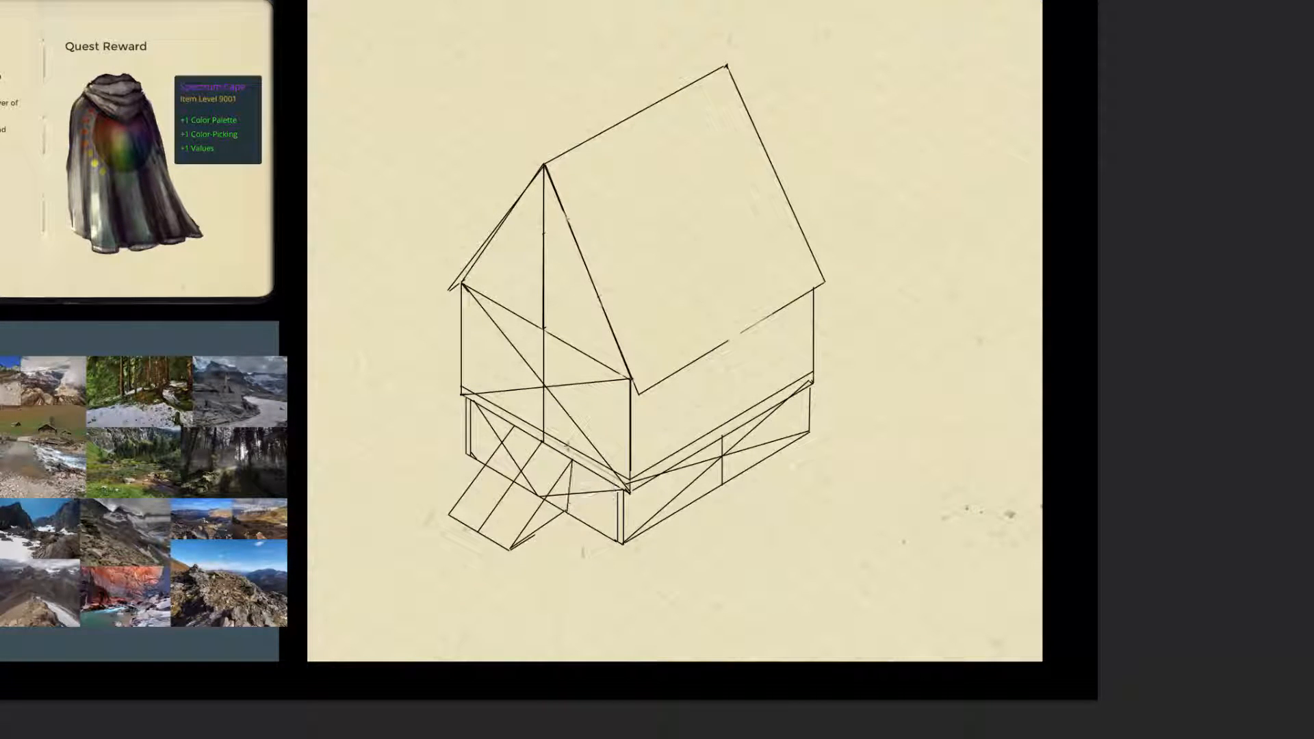
mouse_move(505, 443)
left_mouse_down()
mouse_move(575, 472)
mouse_move(555, 493)
left_mouse_up()
left_click_drag(453, 506, 526, 532)
Step: Outline the front door and gable window, straighten the side eave line and add a stepped profile to the stairs
mouse_move(515, 427)
left_mouse_down()
mouse_move(515, 344)
mouse_move(571, 373)
left_mouse_up()
left_click_drag(571, 373, 571, 453)
left_click_drag(641, 394, 824, 281)
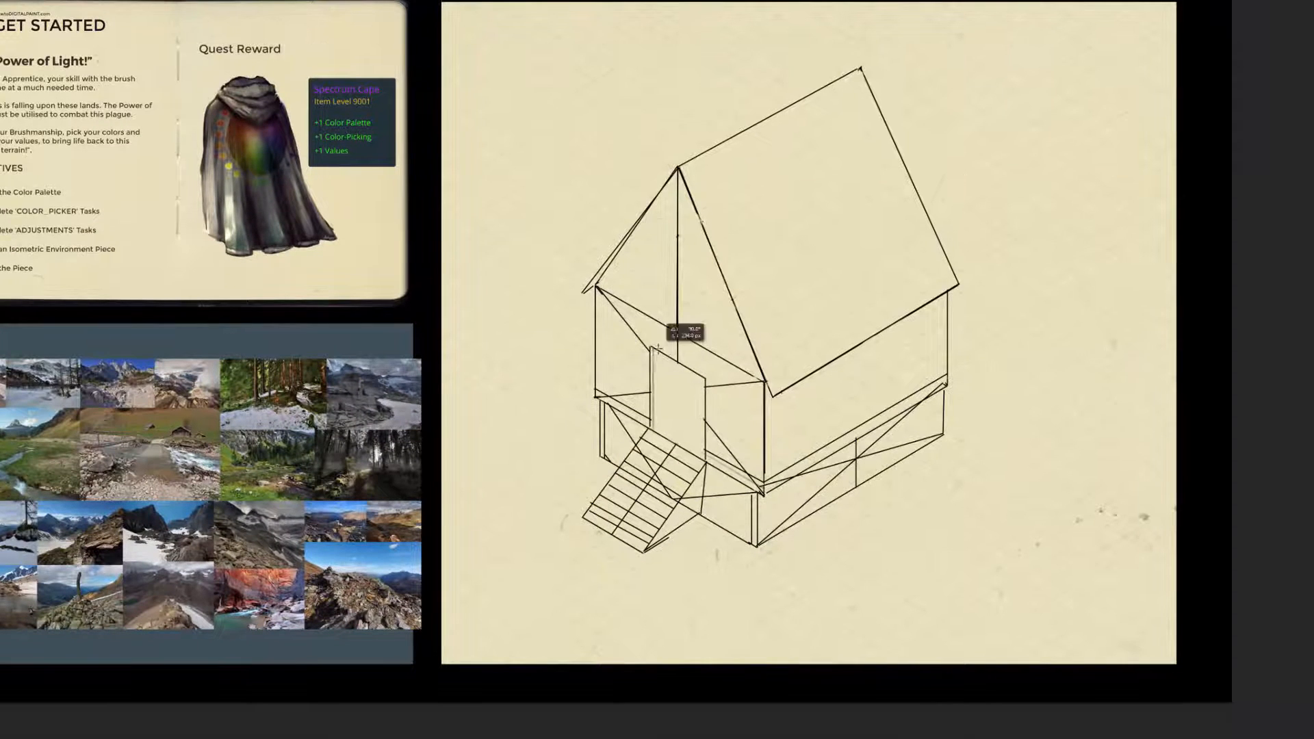
left_click_drag(510, 427, 474, 472)
left_click_drag(607, 477, 595, 492)
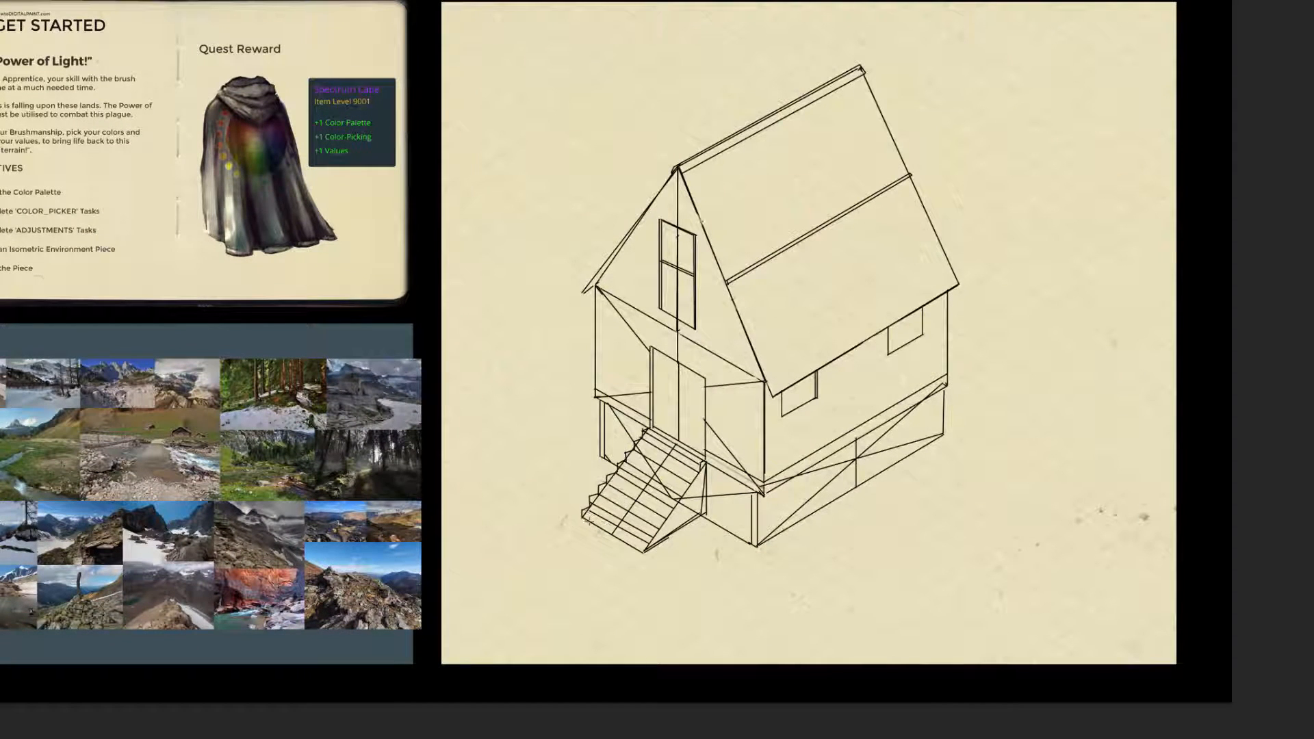
left_click_drag(484, 216, 551, 254)
mouse_move(484, 216)
left_mouse_down()
mouse_move(560, 245)
mouse_move(562, 260)
left_mouse_up()
left_click_drag(493, 226, 551, 254)
Step: Erase the sloping stair lines and rebuild the staircase from pasted copies of a single step block
mouse_move(588, 500)
left_mouse_down()
mouse_move(637, 544)
mouse_move(684, 500)
mouse_move(694, 520)
left_mouse_up()
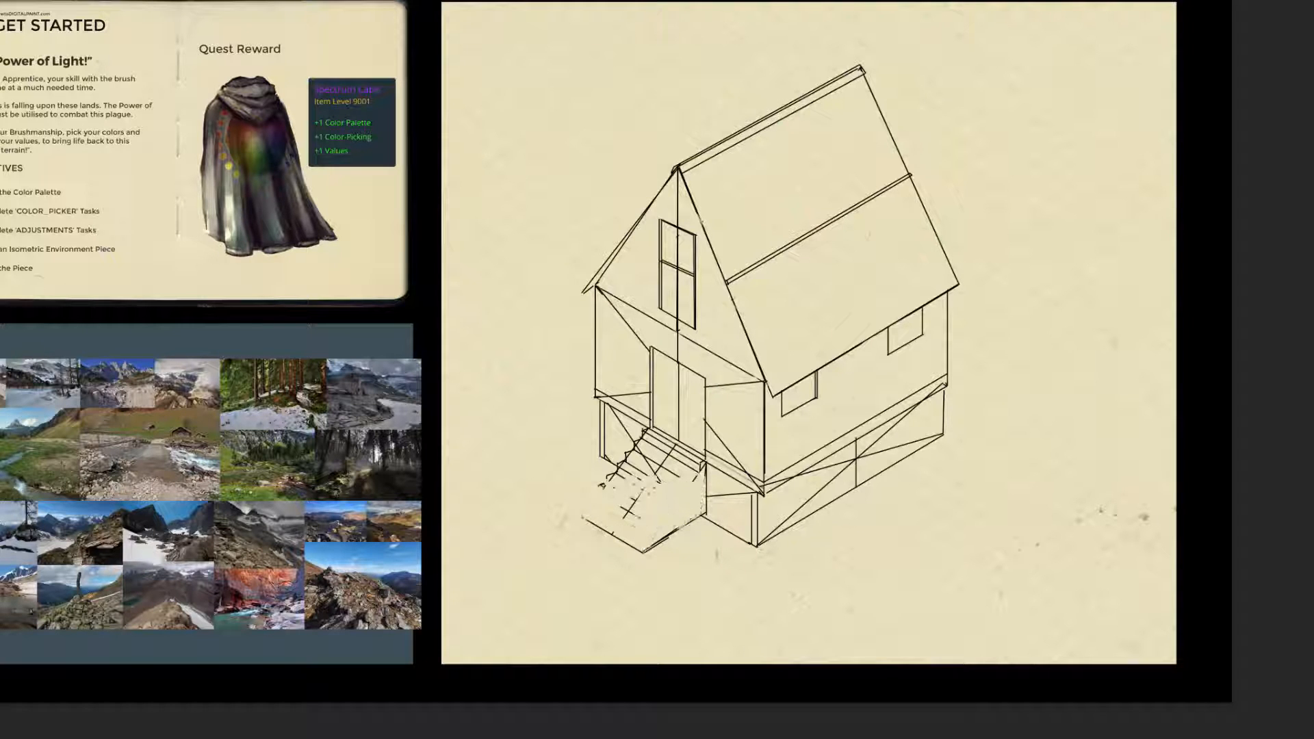
mouse_move(636, 445)
left_mouse_down()
mouse_move(698, 472)
mouse_move(650, 465)
left_mouse_up()
key("ctrl+v")
left_click_drag(663, 370, 622, 525)
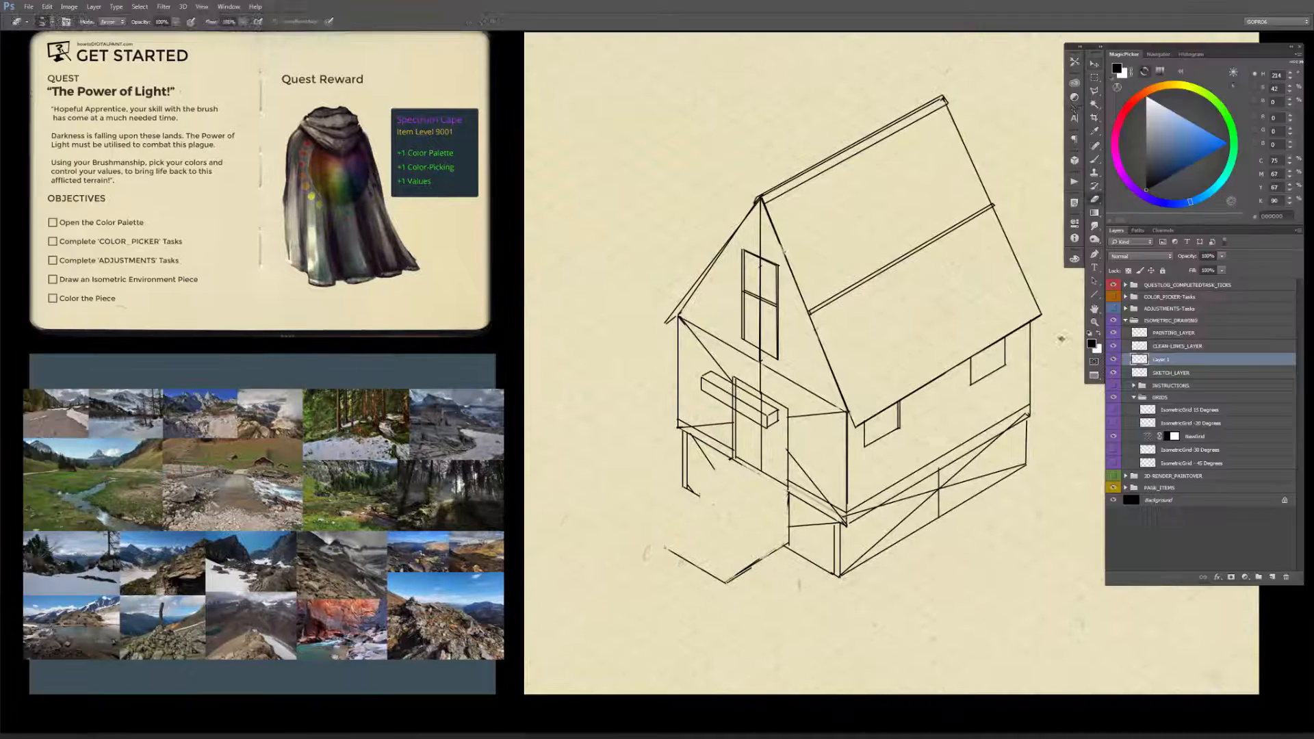
left_click_drag(705, 562, 812, 456)
left_click(1123, 369)
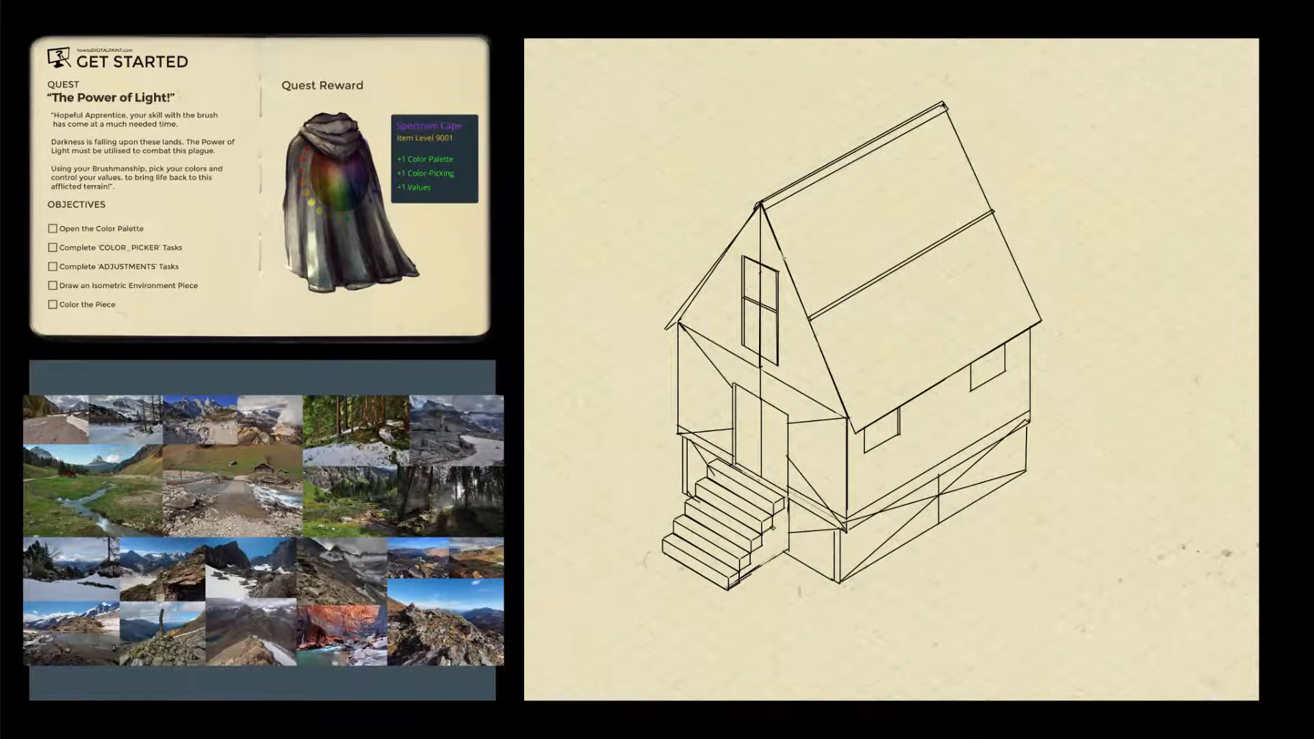
key("Tab")
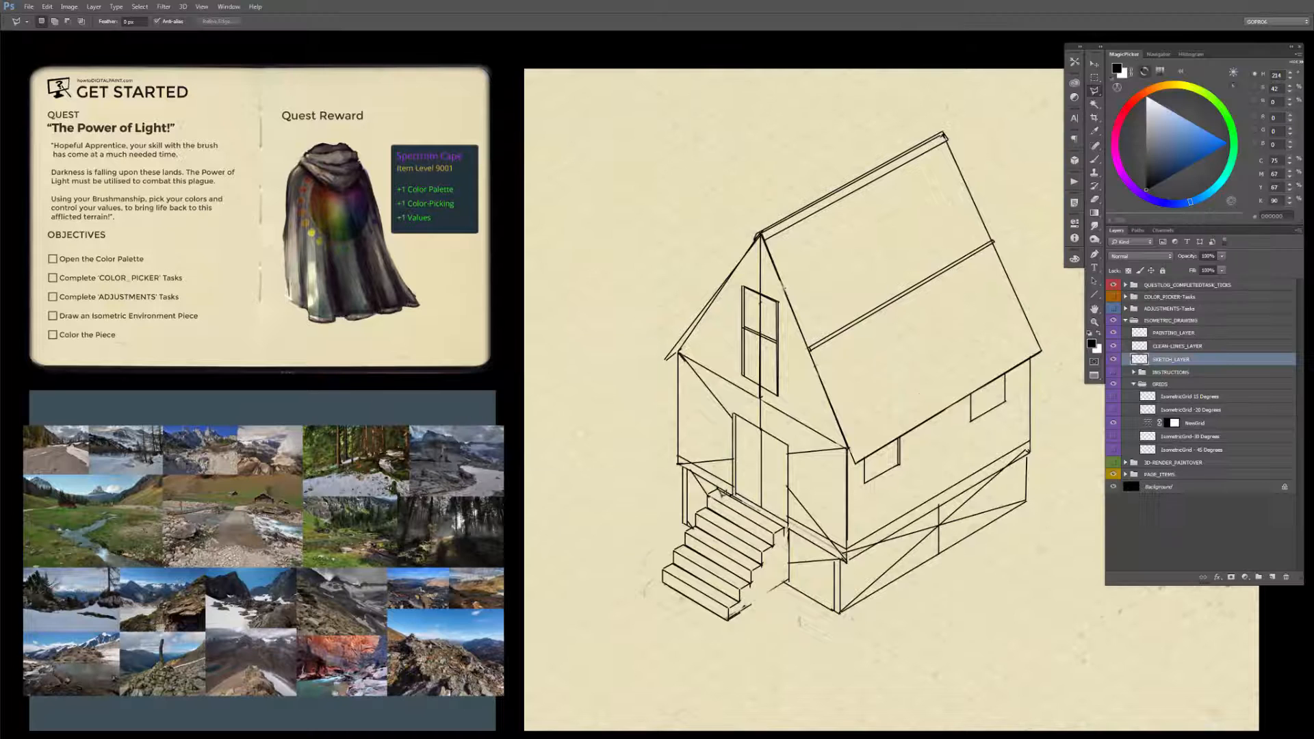
key("v")
left_click_drag(674, 602, 683, 605)
Step: Sketch a square skylight on the upper roof and erase the crossing diagonals on the side foundation with the brush-style tools
key("b")
key("Tab")
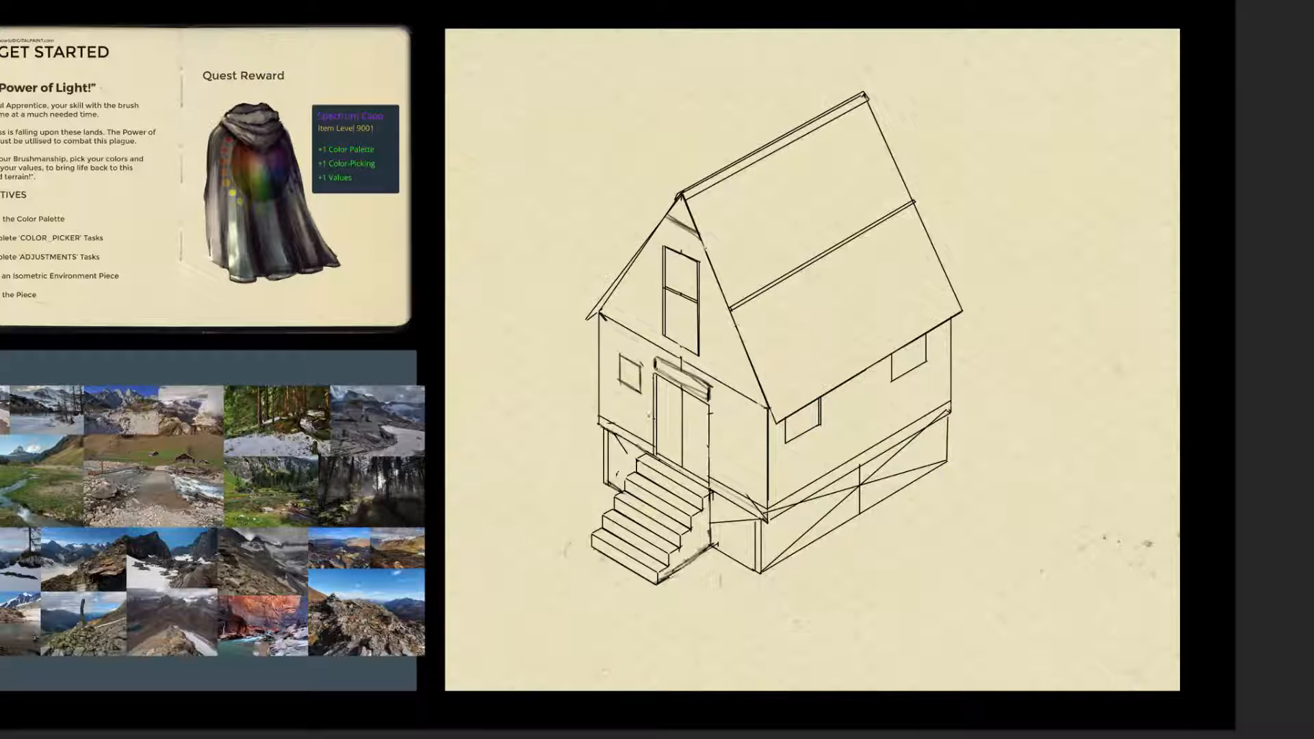
left_click_drag(842, 149, 872, 186)
left_click_drag(872, 186, 832, 209)
left_click_drag(843, 148, 871, 191)
left_click_drag(862, 473, 901, 468)
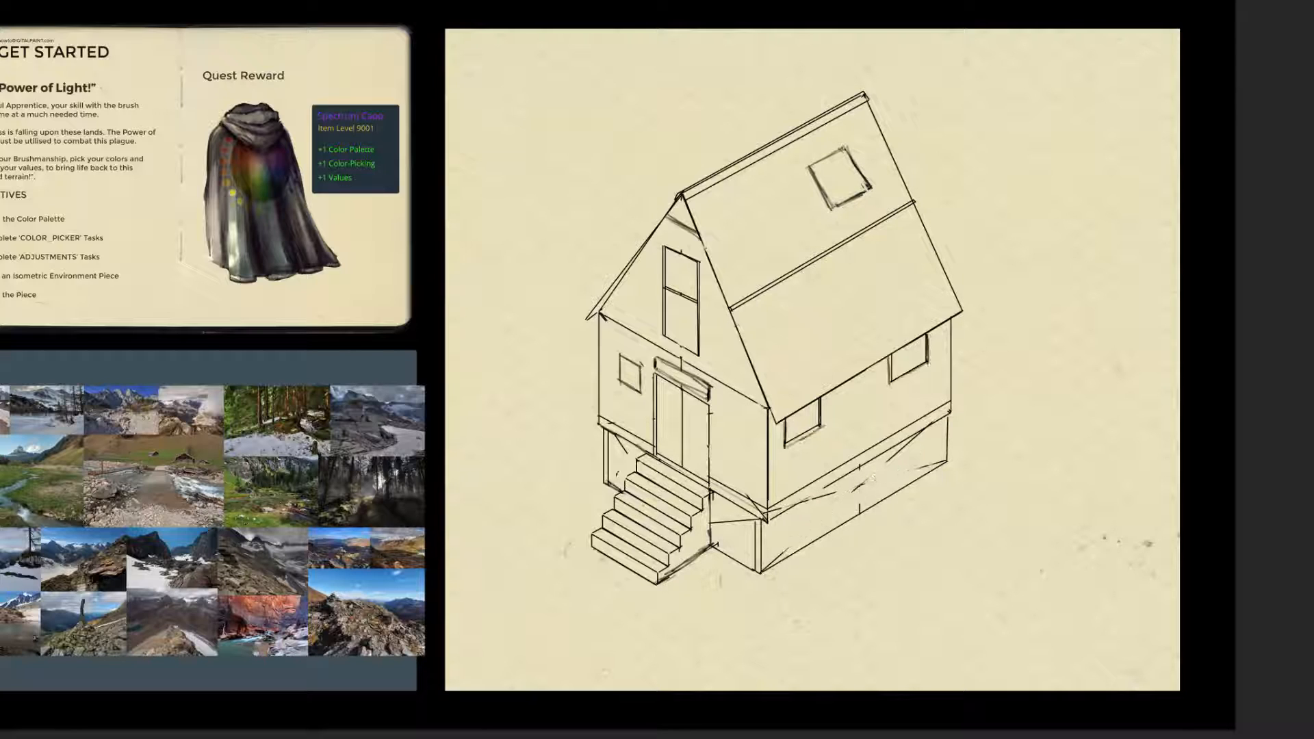
Step: Sketch vertical panel lines between and below the windows along the side wall
left_click_drag(889, 367, 890, 435)
left_click_drag(820, 398, 820, 476)
left_click_drag(949, 322, 948, 384)
left_click_drag(930, 357, 929, 416)
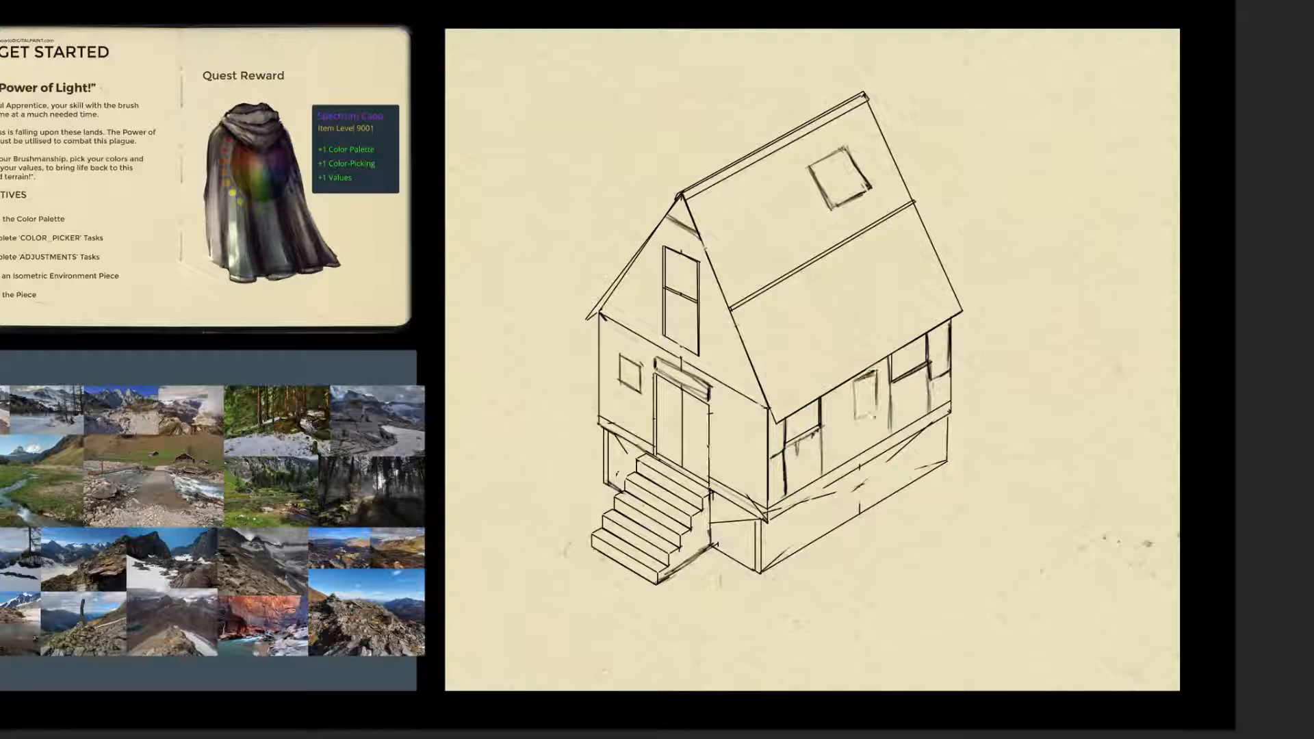
Step: Add short vertical strokes to the foundation beside the stairs and reinforce the double door's frame lines
left_click_drag(613, 438, 616, 487)
left_click_drag(635, 445, 638, 459)
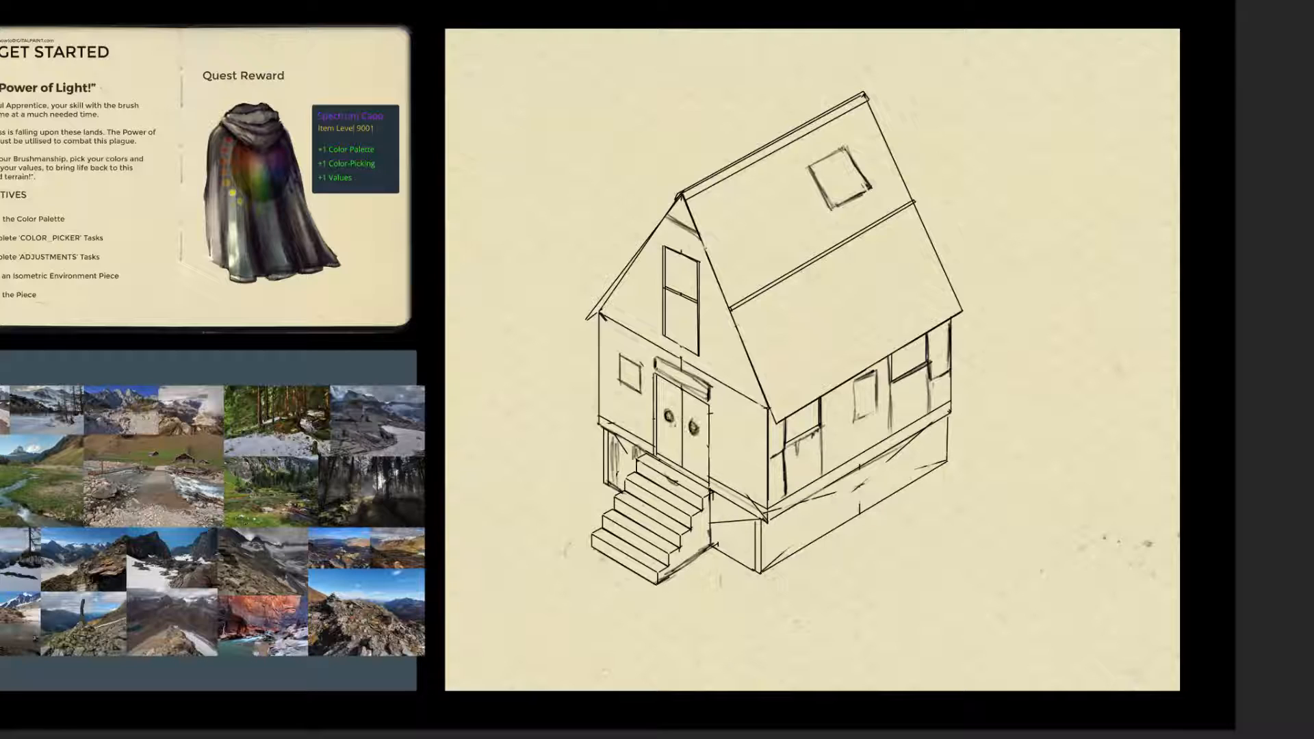
left_click_drag(686, 389, 681, 475)
left_click_drag(711, 408, 710, 476)
left_click_drag(713, 384, 711, 479)
left_click_drag(652, 359, 649, 443)
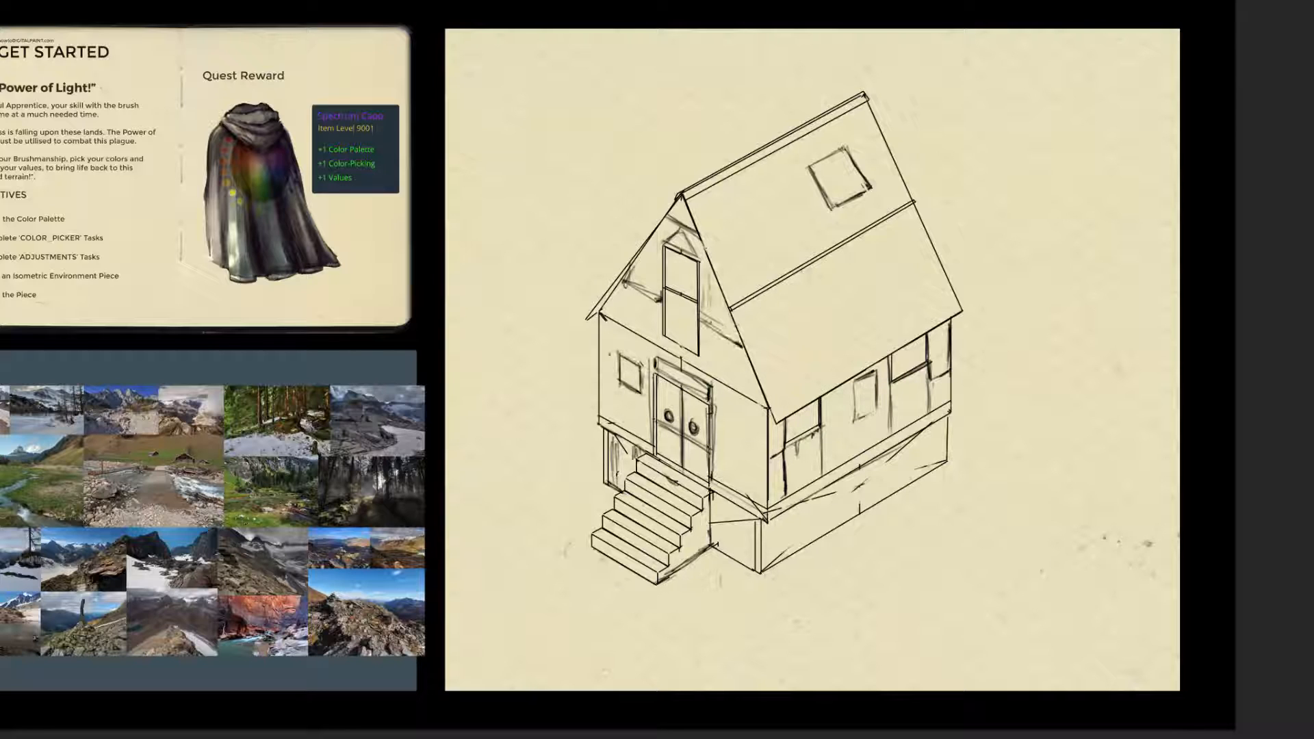
Step: Sketch plank seams across the front wall and strengthen the threshold and frame edge of the door
left_click_drag(602, 379, 662, 413)
left_click_drag(717, 438, 757, 457)
left_click_drag(711, 435, 771, 472)
left_click_drag(674, 469, 701, 484)
left_click_drag(652, 432, 717, 491)
left_click_drag(650, 384, 648, 426)
Step: Scatter small ground marks in front of the stairs and add wear strokes to the treads and side wall
left_click(557, 569)
left_click_drag(563, 594, 587, 585)
left_click_drag(608, 595, 624, 590)
left_click_drag(643, 497, 660, 488)
left_click_drag(631, 546, 650, 536)
left_click_drag(544, 587, 568, 576)
left_click_drag(816, 442, 898, 419)
left_click_drag(929, 389, 948, 377)
Step: Sketch irregular overlapping roof panels with seams across the upper and lower roof sections and a ragged eave
left_click_drag(720, 284, 776, 254)
mouse_move(737, 168)
left_mouse_down()
mouse_move(776, 251)
mouse_move(840, 232)
left_mouse_up()
mouse_move(794, 138)
left_mouse_down()
mouse_move(838, 228)
mouse_move(883, 201)
left_mouse_up()
left_click_drag(850, 116, 898, 206)
left_click_drag(725, 283, 747, 335)
left_click_drag(808, 312, 860, 283)
left_click_drag(896, 198, 916, 288)
left_click_drag(891, 253, 924, 317)
left_click_drag(848, 288, 876, 334)
mouse_move(805, 316)
left_mouse_down()
mouse_move(832, 357)
mouse_move(870, 374)
left_mouse_up()
left_click_drag(809, 399, 844, 382)
left_click_drag(756, 389, 811, 335)
left_click_drag(893, 349, 931, 309)
left_click_drag(861, 363, 920, 322)
left_click_drag(923, 236, 957, 293)
left_click_drag(921, 333, 951, 318)
Step: Reinforce the roof ridge and sketch its curved ornament beside the front finial
mouse_move(603, 308)
left_mouse_down()
mouse_move(656, 231)
mouse_move(869, 93)
left_mouse_up()
mouse_move(686, 180)
left_mouse_down()
mouse_move(687, 193)
mouse_move(737, 161)
left_mouse_up()
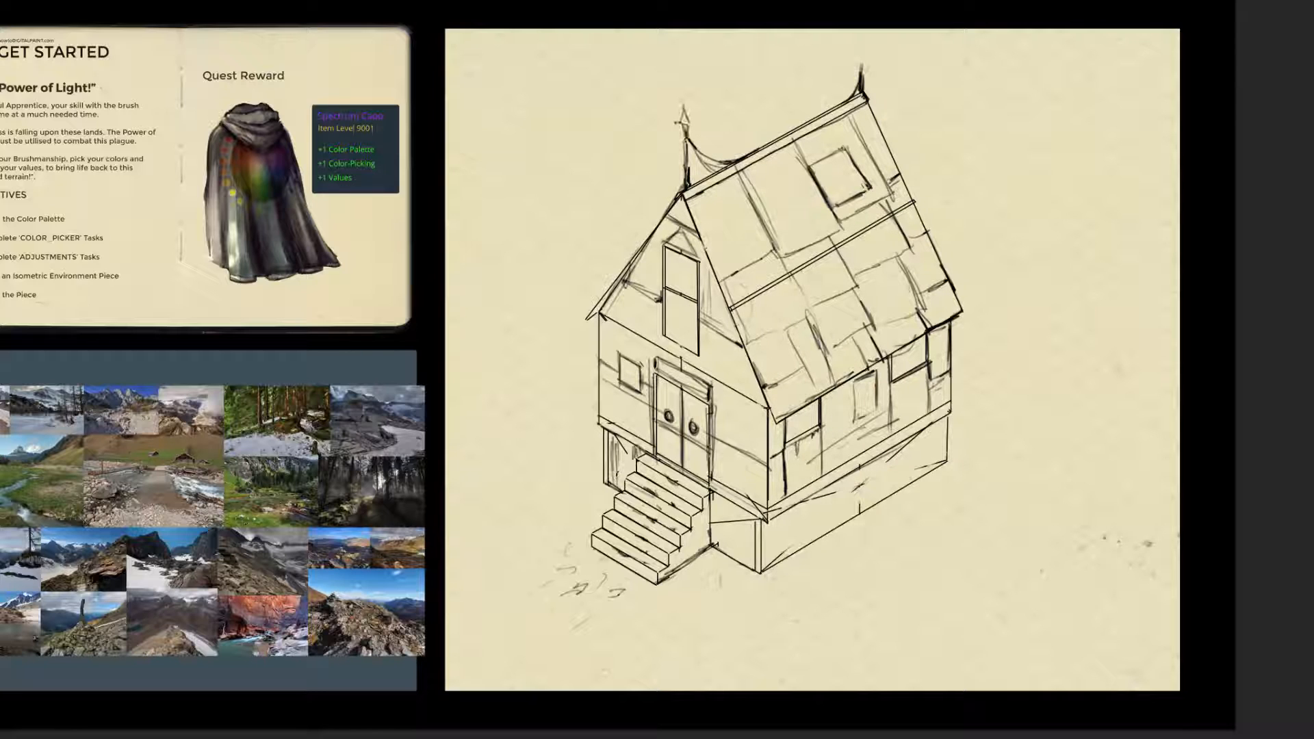
left_click_drag(696, 186, 794, 134)
Step: Add pane lines to the gable window and texture strokes to the front wall and the roof's front corner
left_click_drag(691, 291, 677, 350)
left_click_drag(674, 260, 672, 326)
left_click_drag(684, 264, 695, 350)
mouse_move(599, 379)
left_mouse_down()
mouse_move(715, 316)
mouse_move(700, 347)
left_mouse_up()
left_click_drag(801, 330, 791, 400)
left_click_drag(762, 385, 778, 422)
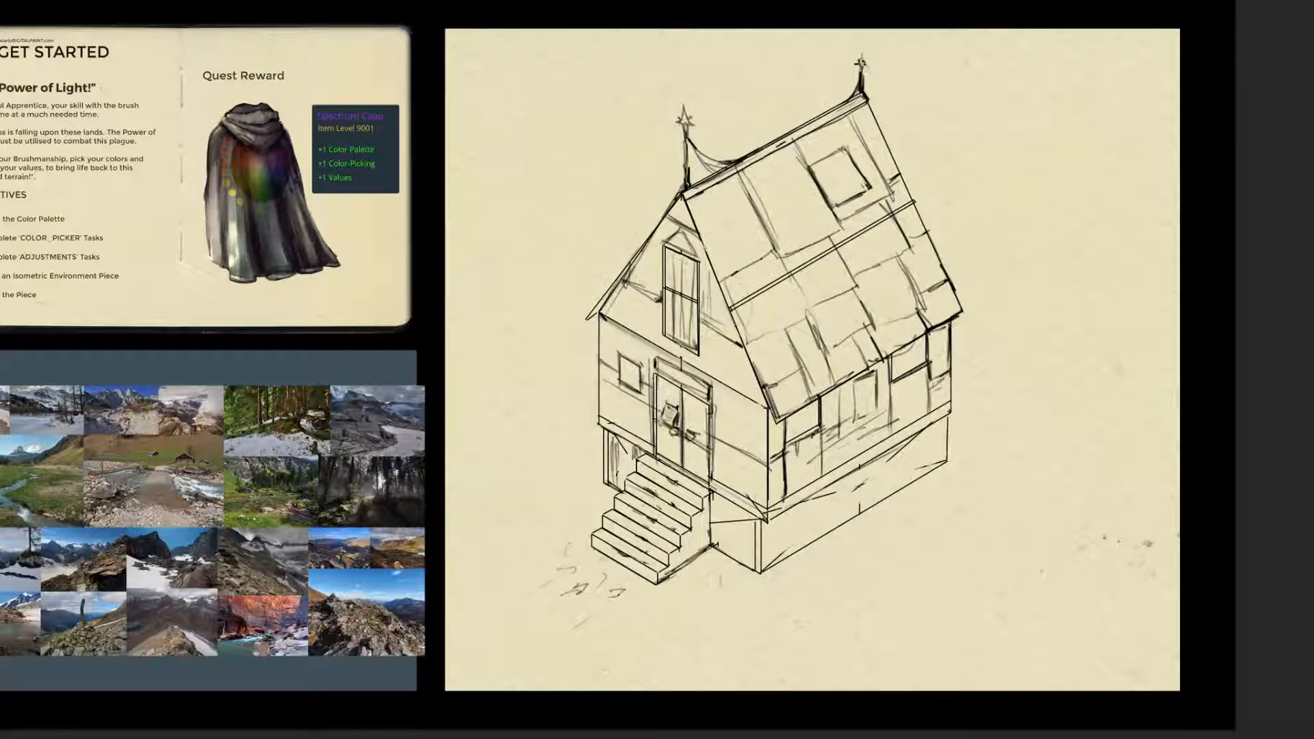
Step: Sketch vertical strokes on the front foundation and roughen the bottom edges of the foundation and stairs where they meet the ground
left_click_drag(740, 505, 720, 561)
left_click_drag(770, 563, 948, 453)
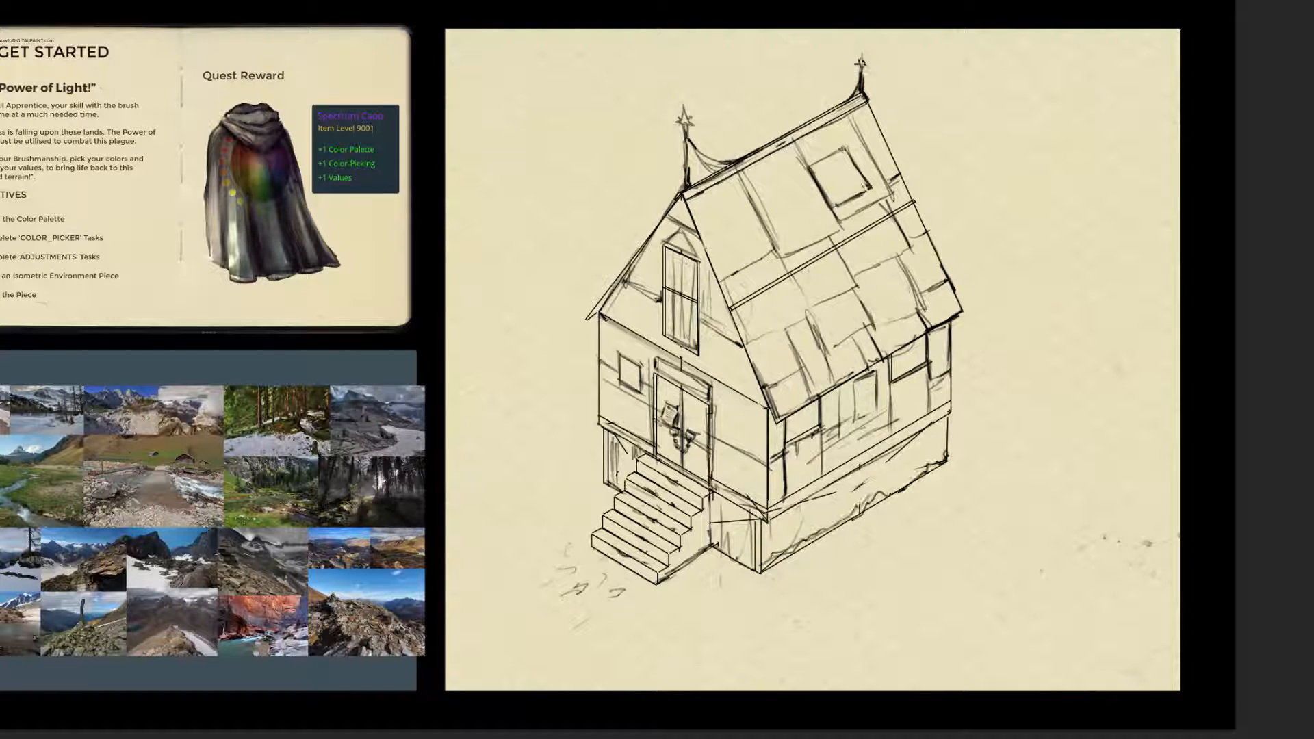
left_click_drag(578, 480, 605, 473)
left_click_drag(711, 542, 660, 580)
left_click_drag(590, 540, 661, 581)
mouse_move(712, 553)
left_mouse_down()
mouse_move(690, 566)
mouse_move(811, 524)
mouse_move(716, 537)
mouse_move(760, 565)
left_mouse_up()
Step: Fill the front and side foundation with irregular stone masonry lines and reinforce the trim above it
left_click_drag(609, 479, 633, 435)
mouse_move(774, 520)
left_mouse_down()
mouse_move(820, 489)
mouse_move(875, 489)
left_mouse_up()
left_click_drag(832, 506, 905, 462)
left_click_drag(860, 503, 943, 440)
left_click_drag(887, 473, 948, 419)
left_click_drag(887, 433, 926, 371)
left_click_drag(772, 479, 953, 404)
Step: Draw a decorative trim band along the base of the front gable and add strokes to the roof seams and gable edge
left_click_drag(602, 312, 765, 397)
left_click_drag(665, 340, 609, 305)
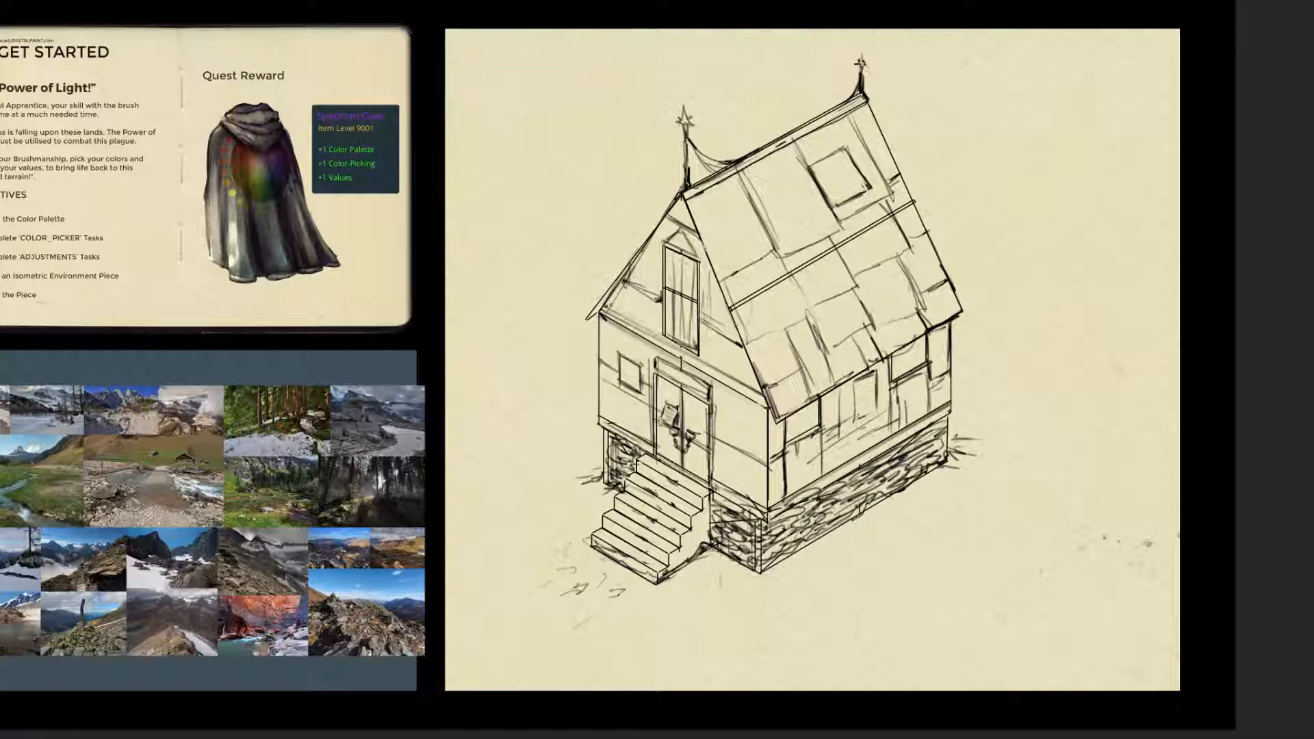
left_click_drag(677, 346, 685, 365)
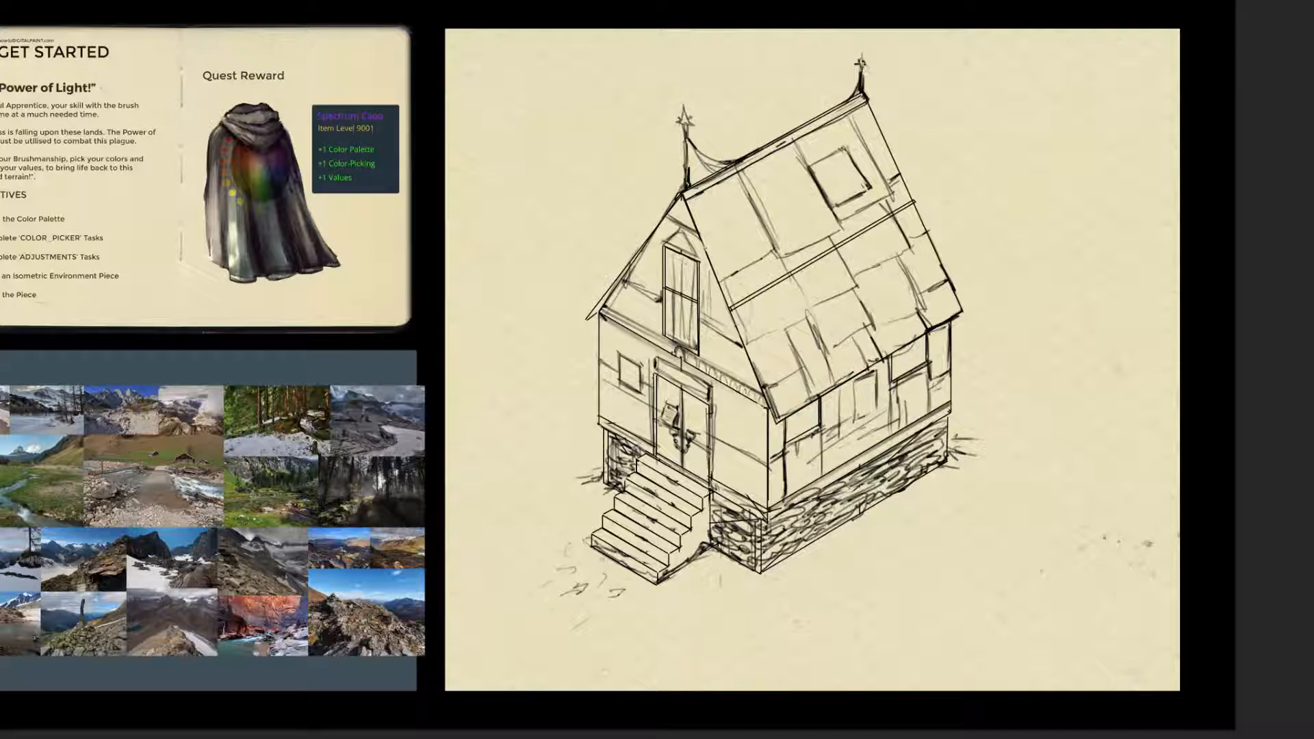
left_click_drag(723, 275, 883, 201)
left_click_drag(654, 226, 681, 192)
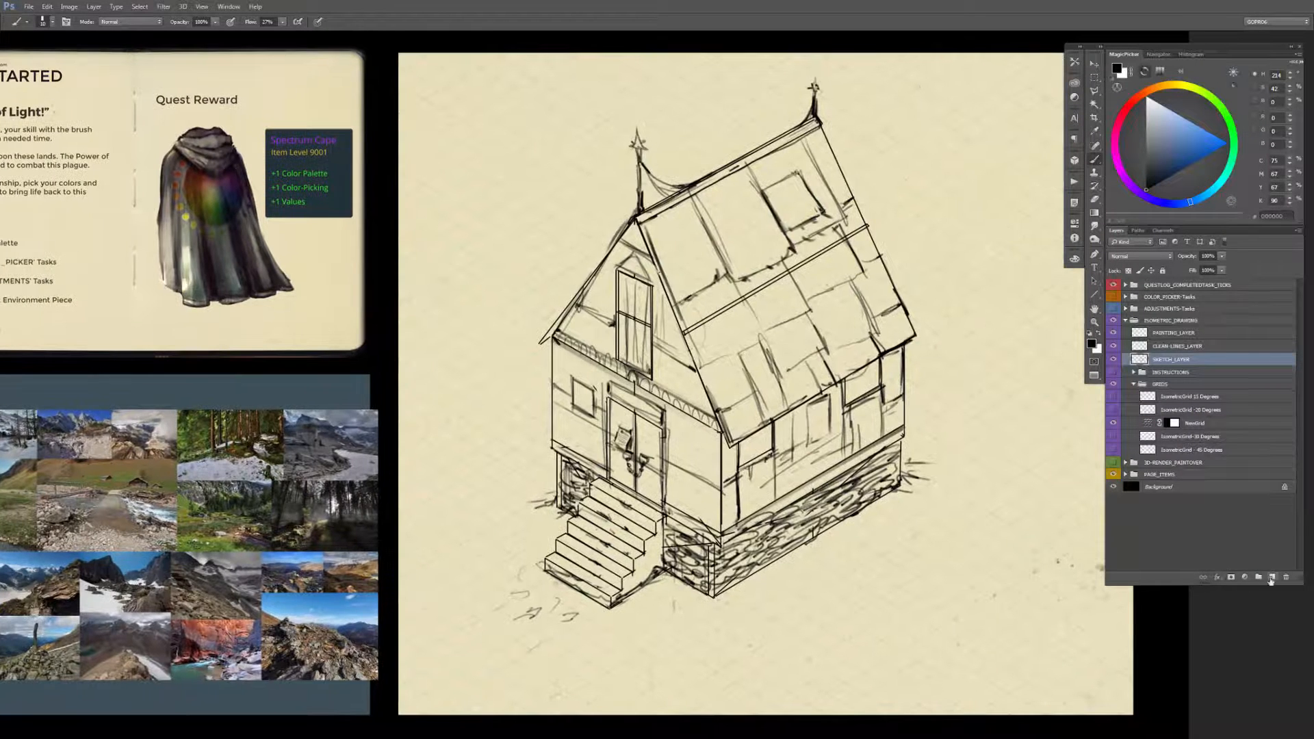
Step: Block in the whole house silhouette with a flat grey-brown tone on a layer named UNDERLAYER below the sketch lines
left_click(1170, 373)
mouse_move(627, 280)
left_mouse_down()
mouse_move(753, 479)
mouse_move(821, 411)
mouse_move(493, 479)
mouse_move(620, 293)
mouse_move(816, 371)
left_mouse_up()
left_click_drag(472, 308, 478, 462)
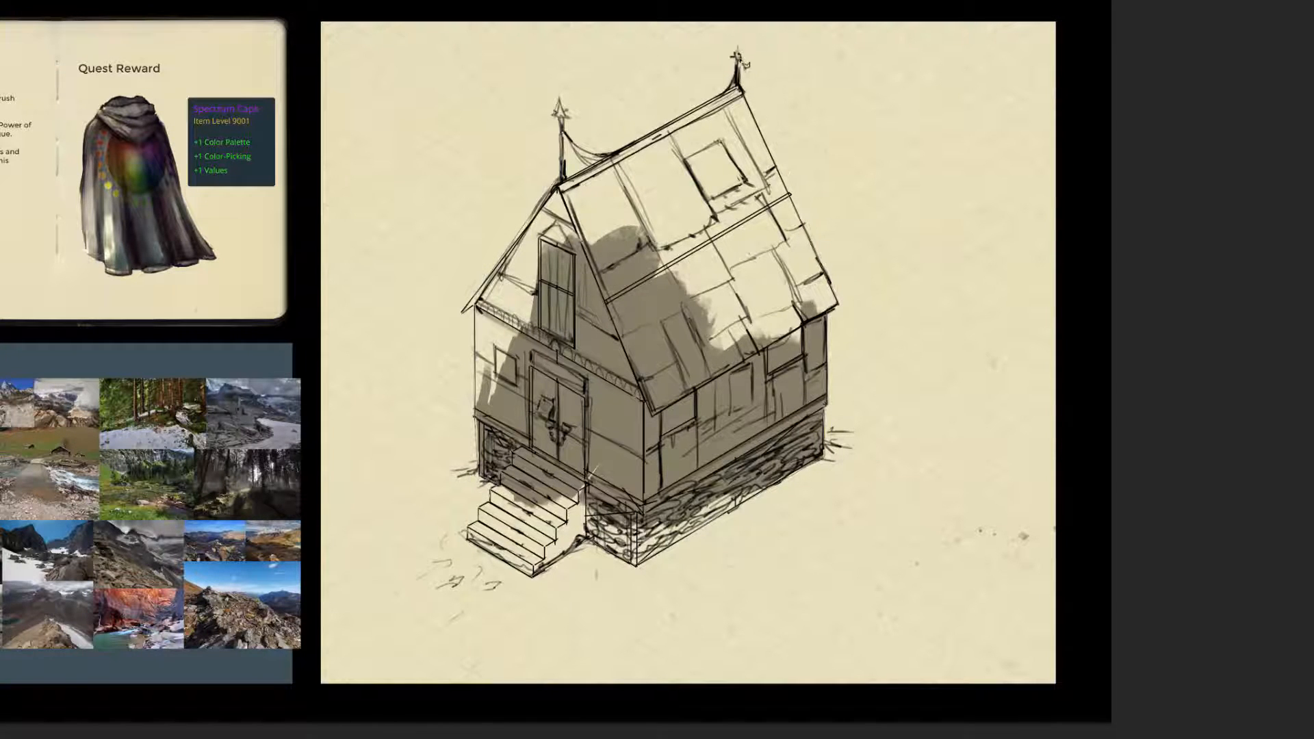
left_click_drag(564, 116, 588, 151)
left_click(616, 308)
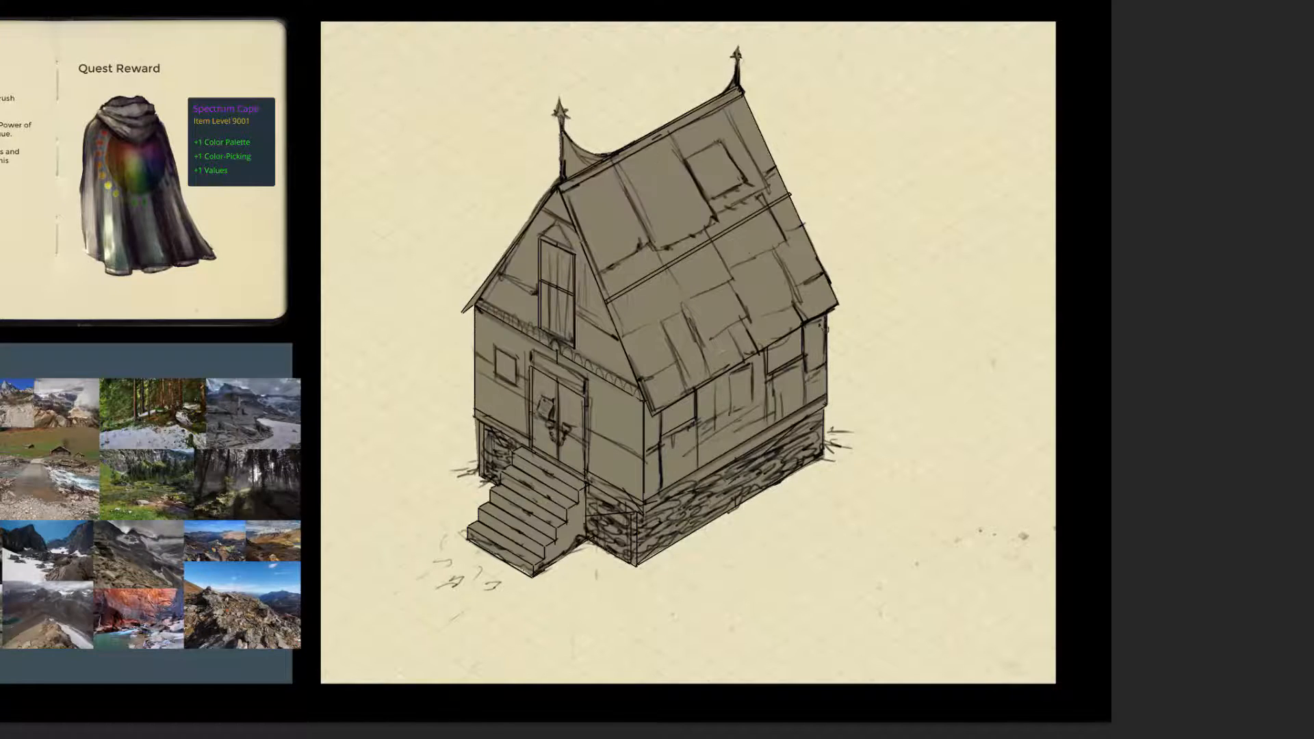
Step: Shade the front wall, front foundation and stair faces darker than the side wall
mouse_move(622, 305)
left_mouse_down()
mouse_move(554, 328)
mouse_move(650, 384)
mouse_move(555, 479)
mouse_move(677, 568)
mouse_move(657, 581)
mouse_move(667, 536)
left_mouse_up()
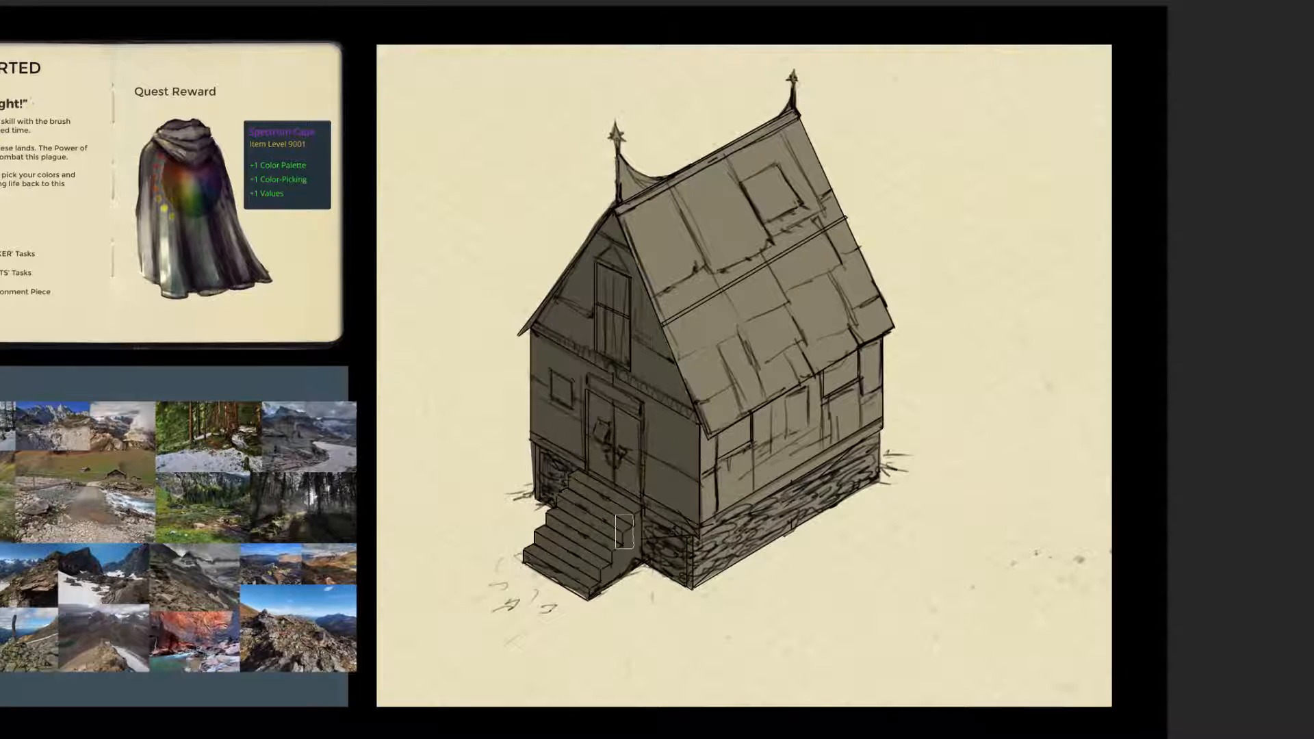
left_click_drag(559, 521, 559, 512)
mouse_move(733, 435)
left_mouse_down()
mouse_move(855, 356)
mouse_move(770, 403)
mouse_move(790, 482)
left_mouse_up()
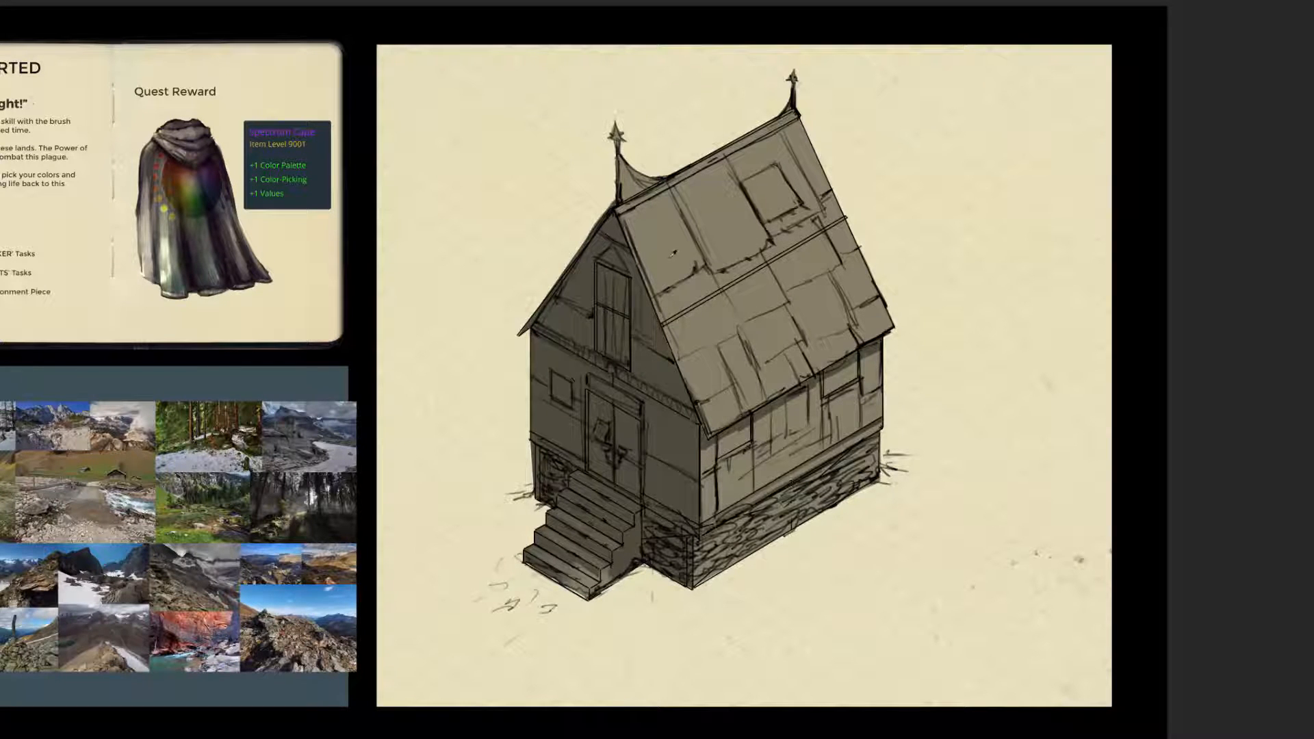
Step: Lighten the roof panels and darken the skylight, one lower roof panel, a side-wall patch and the front windows
mouse_move(673, 253)
left_mouse_down()
mouse_move(684, 205)
mouse_move(856, 329)
mouse_move(773, 178)
mouse_move(766, 209)
left_mouse_up()
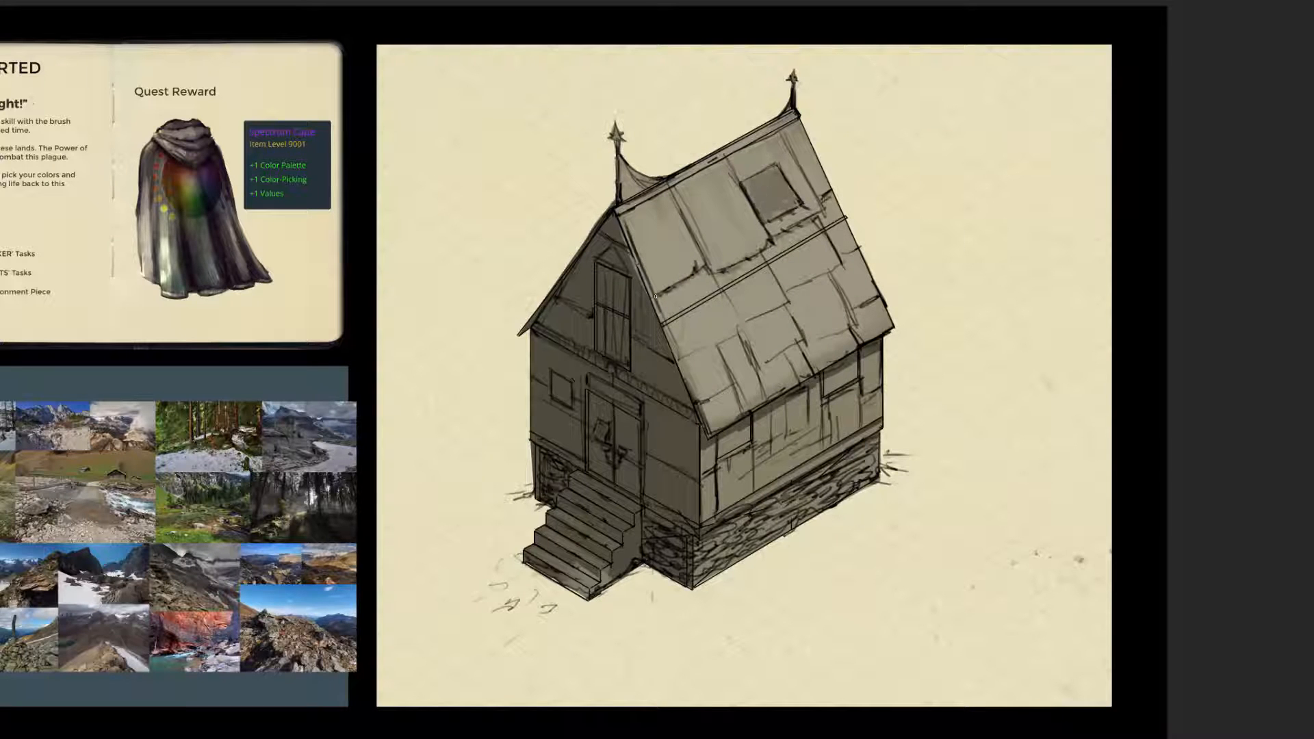
mouse_move(797, 291)
left_mouse_down()
mouse_move(807, 329)
mouse_move(842, 301)
left_mouse_up()
mouse_move(766, 479)
left_mouse_down()
mouse_move(800, 411)
mouse_move(869, 369)
mouse_move(726, 531)
mouse_move(808, 506)
left_mouse_up()
left_click_drag(869, 451, 719, 547)
mouse_move(555, 375)
left_mouse_down()
mouse_move(568, 400)
mouse_move(605, 295)
mouse_move(612, 356)
mouse_move(681, 394)
mouse_move(646, 342)
left_mouse_up()
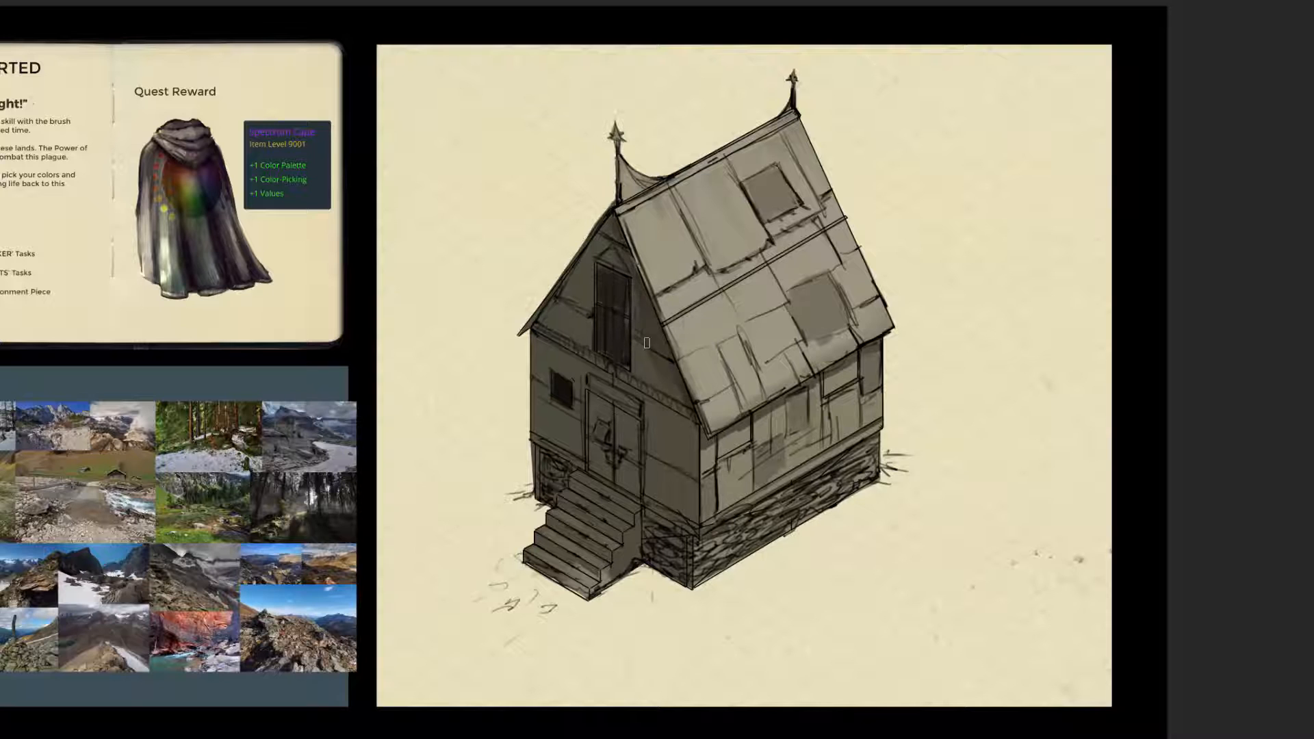
left_click_drag(587, 277, 574, 323)
mouse_move(818, 288)
left_mouse_down()
mouse_move(685, 339)
mouse_move(719, 322)
left_mouse_up()
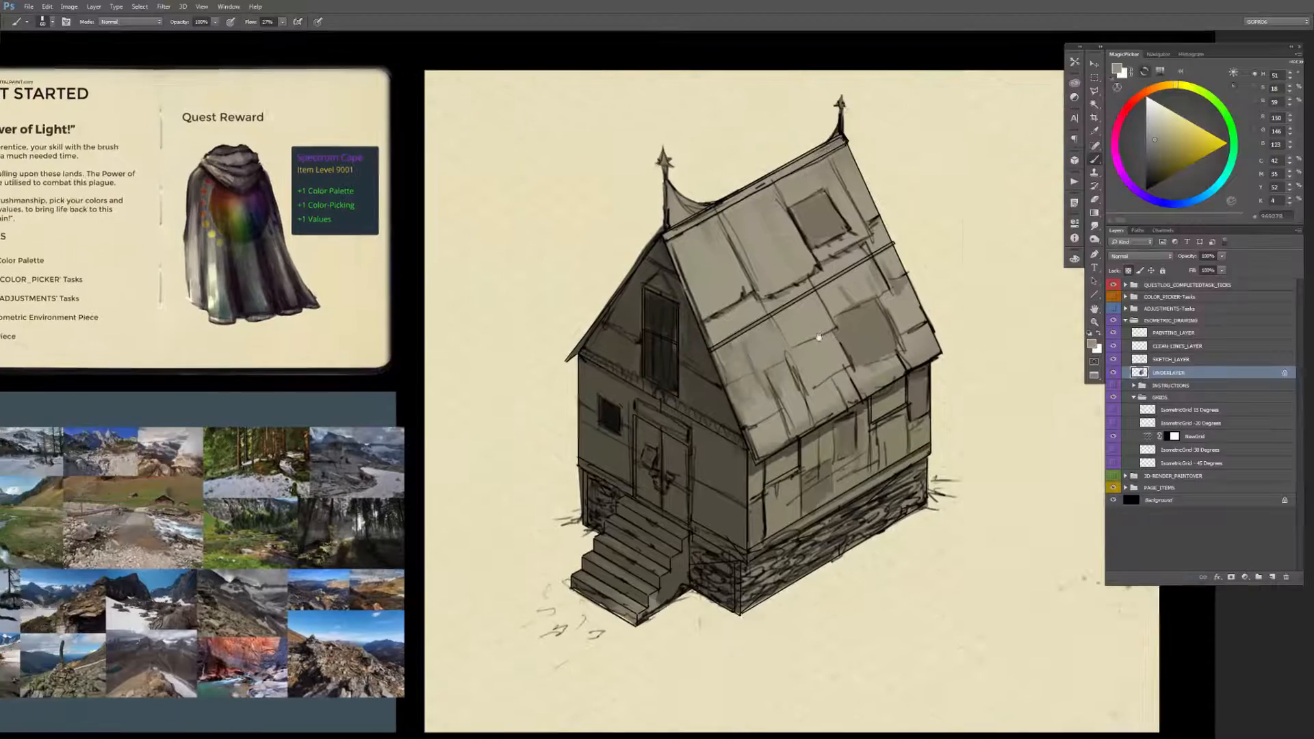
Step: Paint a dark, irregular ground shape around the house on a new layer named GROUND beneath UNDERLAYER
key("ctrl+shift+alt+n")
mouse_move(719, 561)
left_mouse_down()
mouse_move(903, 404)
mouse_move(726, 619)
mouse_move(438, 424)
mouse_move(684, 616)
mouse_move(445, 410)
mouse_move(977, 516)
mouse_move(828, 595)
mouse_move(424, 479)
mouse_move(960, 485)
mouse_move(933, 531)
mouse_move(520, 390)
mouse_move(434, 398)
mouse_move(509, 380)
left_mouse_up()
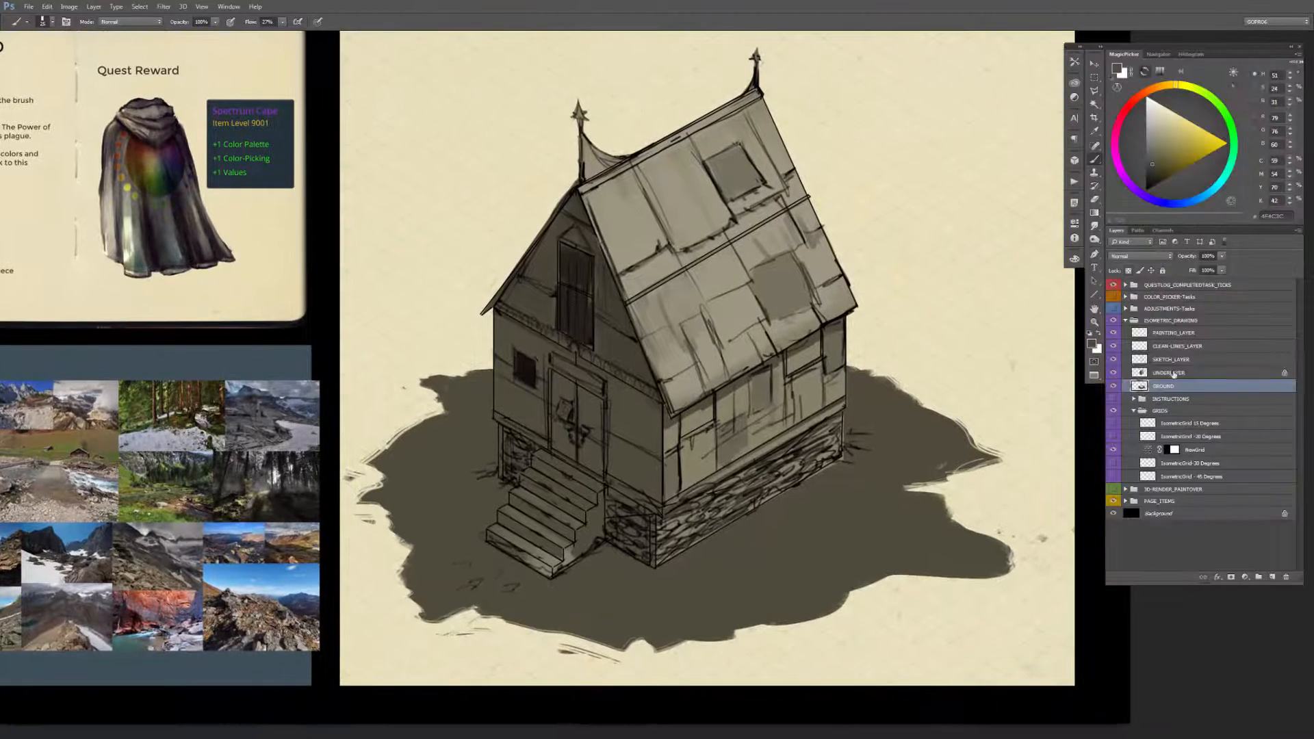
Step: Clip a Color Balance adjustment to UNDERLAYER, shifting the shadows toward blue and the lit surfaces toward a warm tone
left_click(1167, 361)
left_click(1244, 578)
left_click(1259, 482)
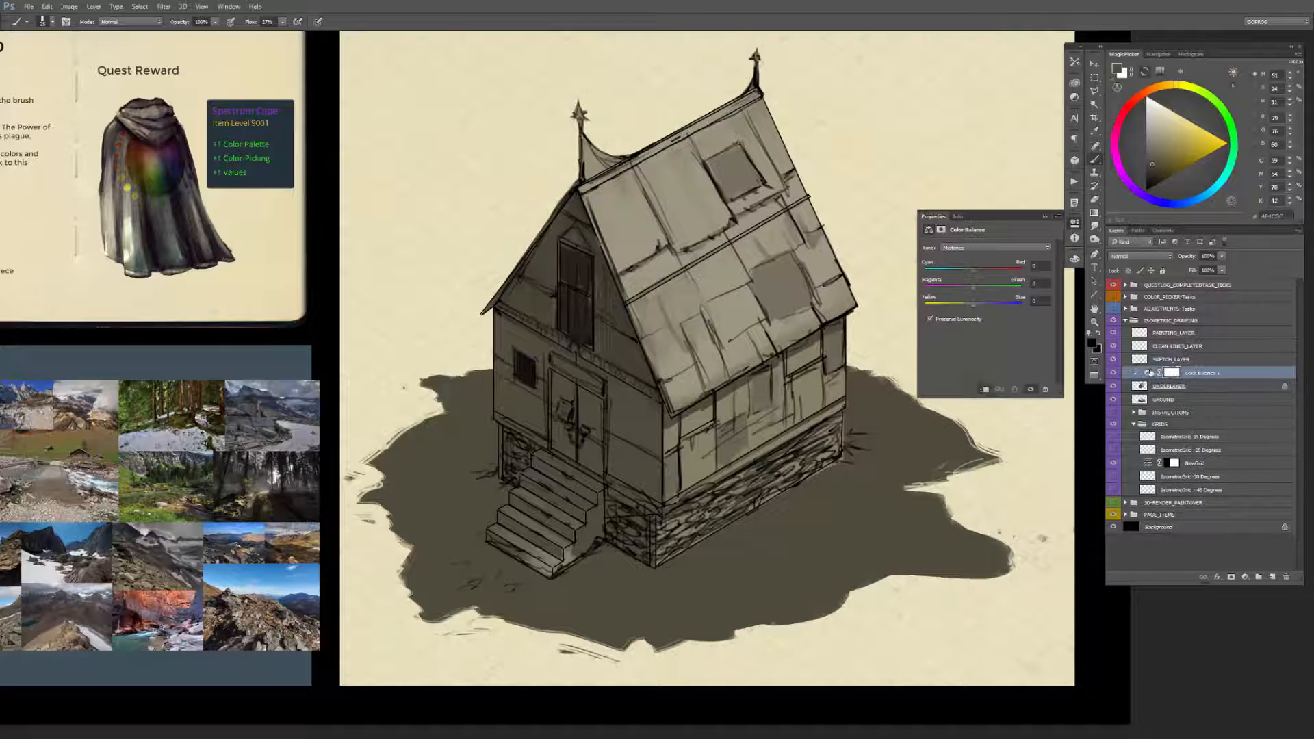
left_click_drag(975, 305, 989, 310)
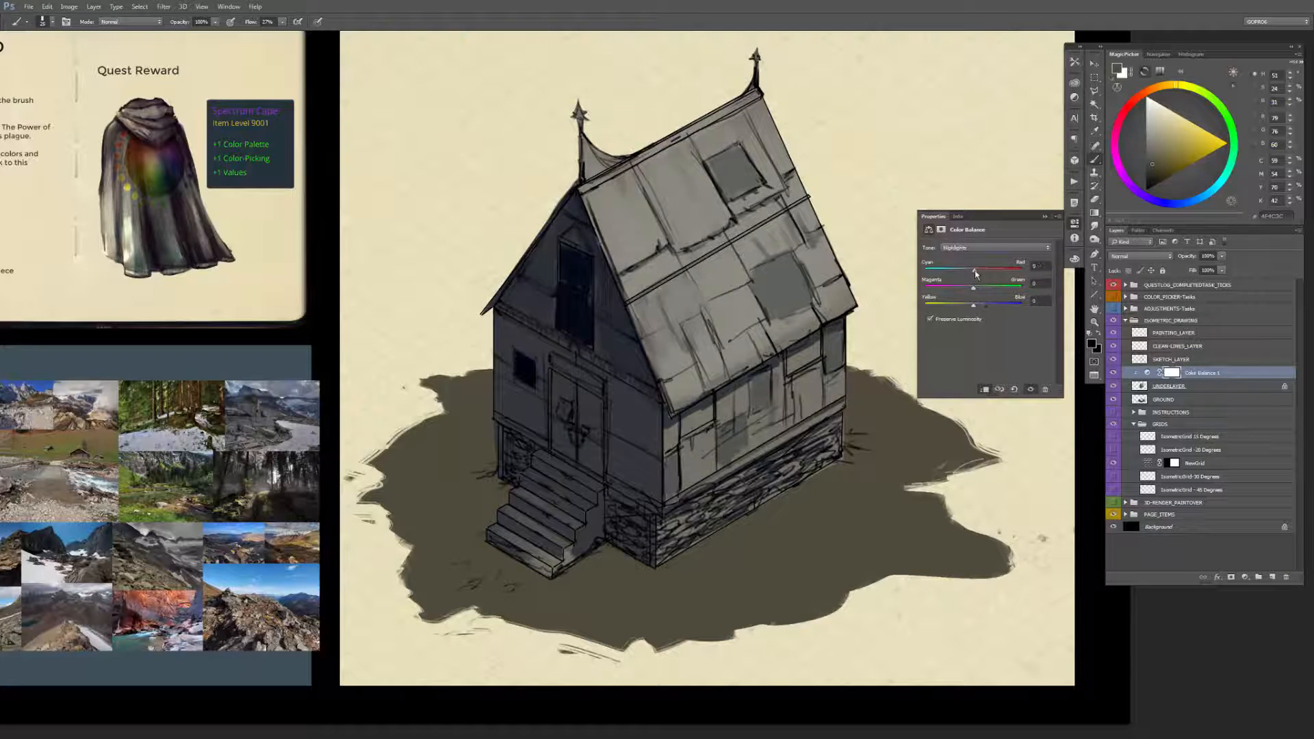
left_click(995, 247)
left_click(961, 258)
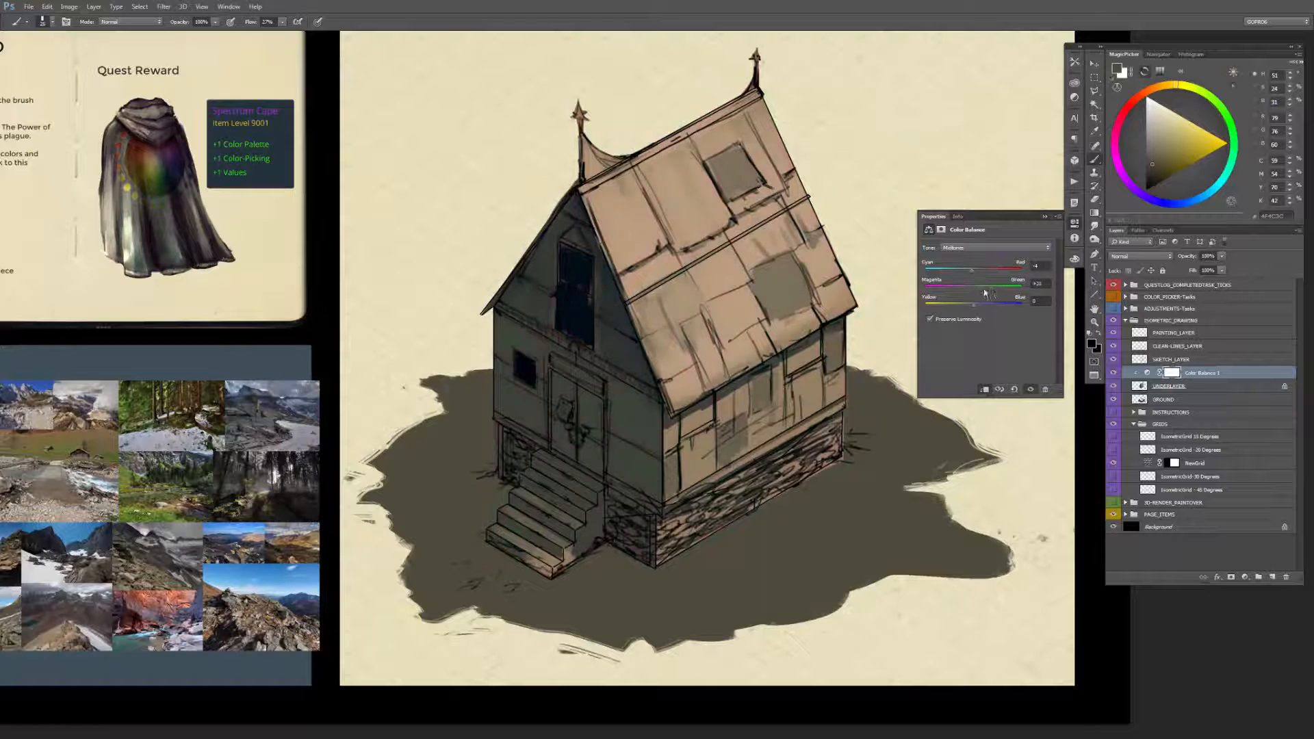
Step: Add clipped Hue/Saturation adjustments to GROUND and SKETCH_LAYER, tinting the ground greenish and the line work reddish brown
key("ctrl+u")
left_click_drag(986, 285, 999, 310)
left_click(1170, 359)
left_click(1245, 577)
left_click(1266, 479)
left_click(971, 342)
left_click_drag(986, 329, 990, 332)
left_click(1045, 217)
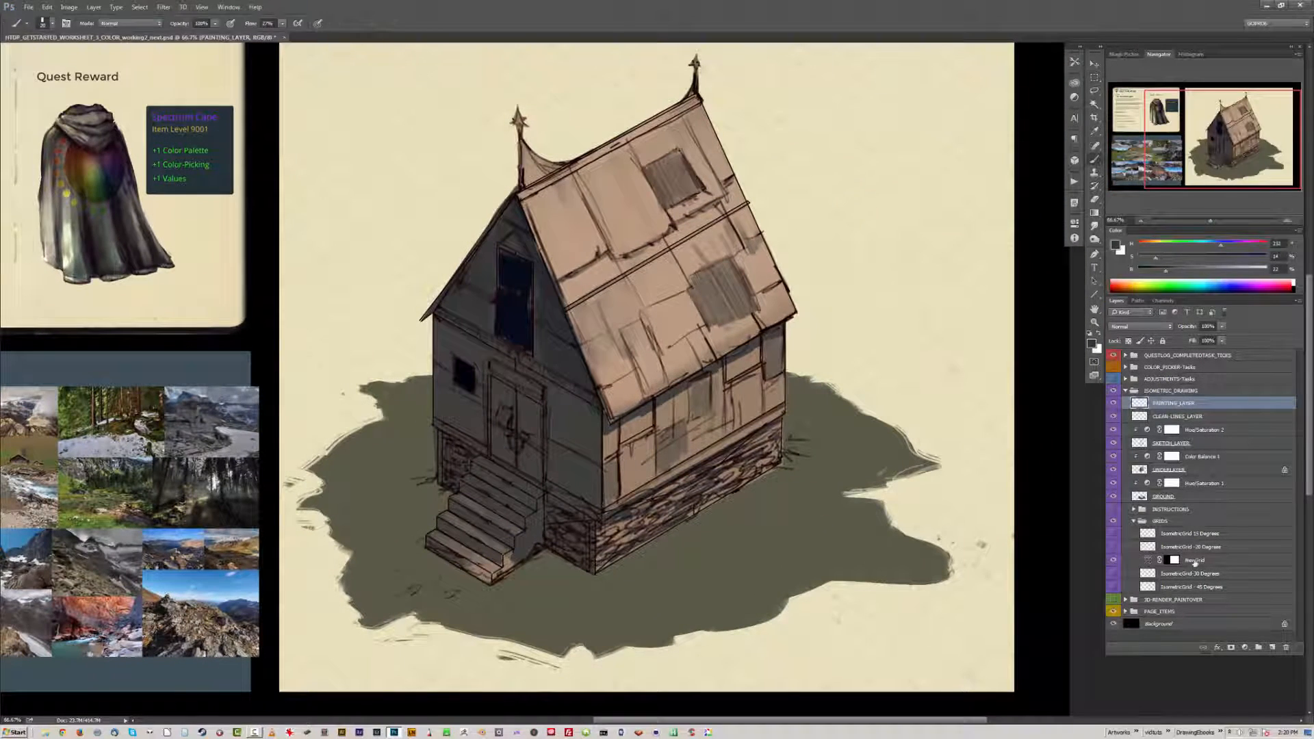
Step: Move the NewGrid layer above PAINTING_LAYER and draw parallel tile-row lines across both roof panels with the Line tool
left_click_drag(1194, 562, 1187, 401)
key("u")
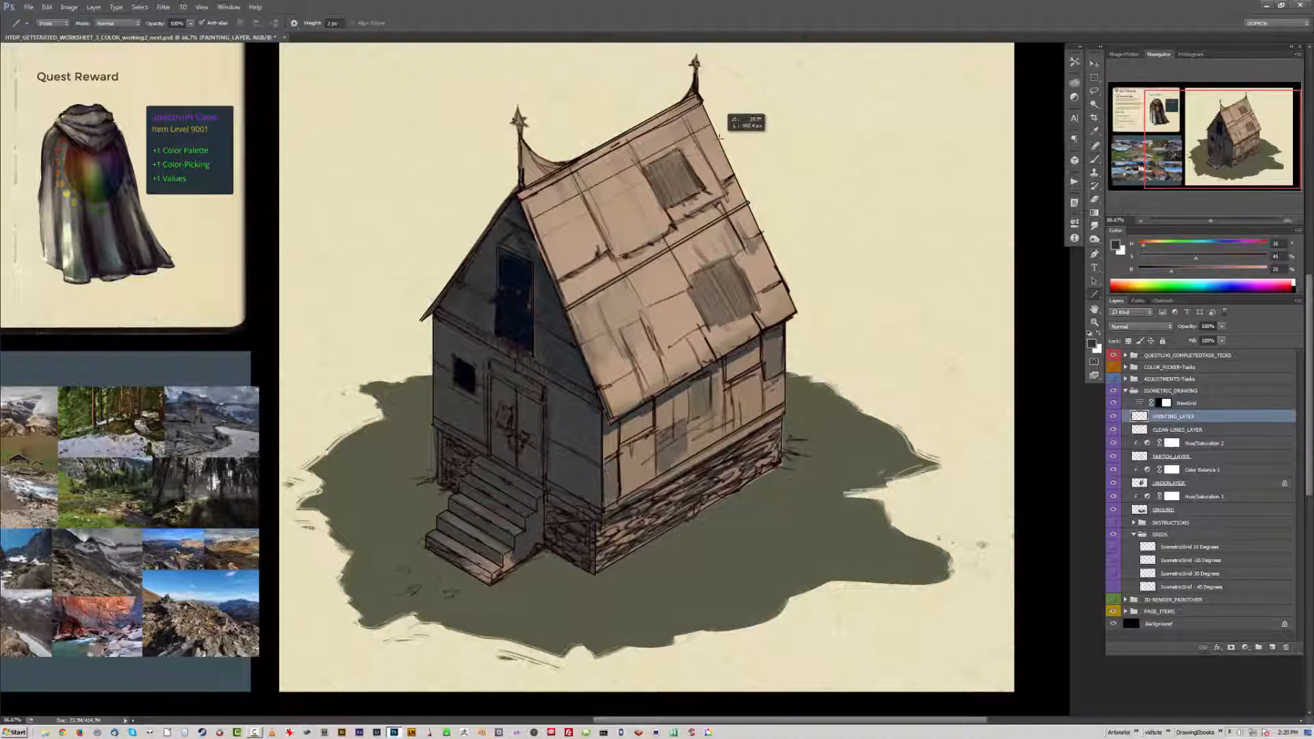
left_click_drag(705, 120, 753, 171)
mouse_move(761, 227)
left_mouse_down()
mouse_move(722, 301)
mouse_move(636, 353)
left_mouse_up()
Step: Paint over the rough sketch on the side wall with a sampled tan wall colour
key("b")
left_click(636, 445, "alt")
mouse_move(619, 479)
left_mouse_down()
mouse_move(654, 428)
mouse_move(702, 418)
left_mouse_up()
left_click_drag(701, 404, 774, 349)
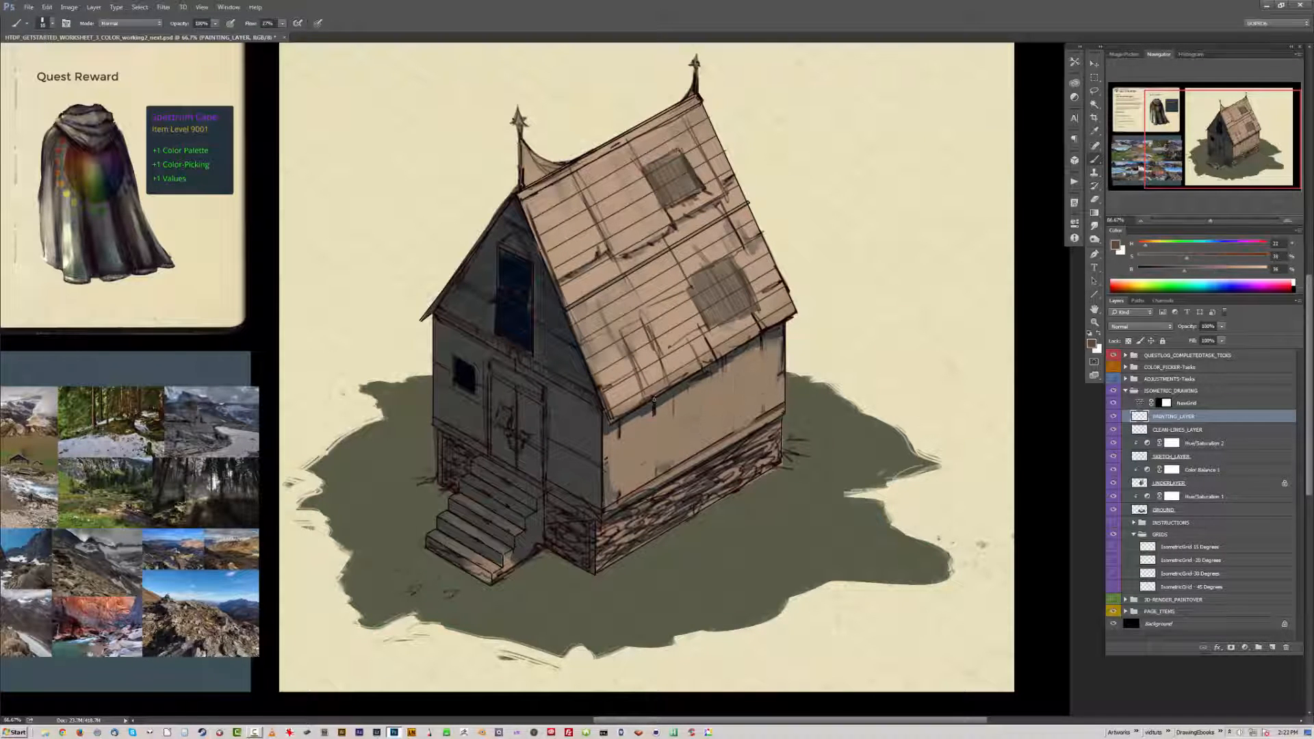
Step: Draw timber posts, diagonal braces and a small lattice window on the side wall
key("u")
left_click_drag(659, 409, 660, 460)
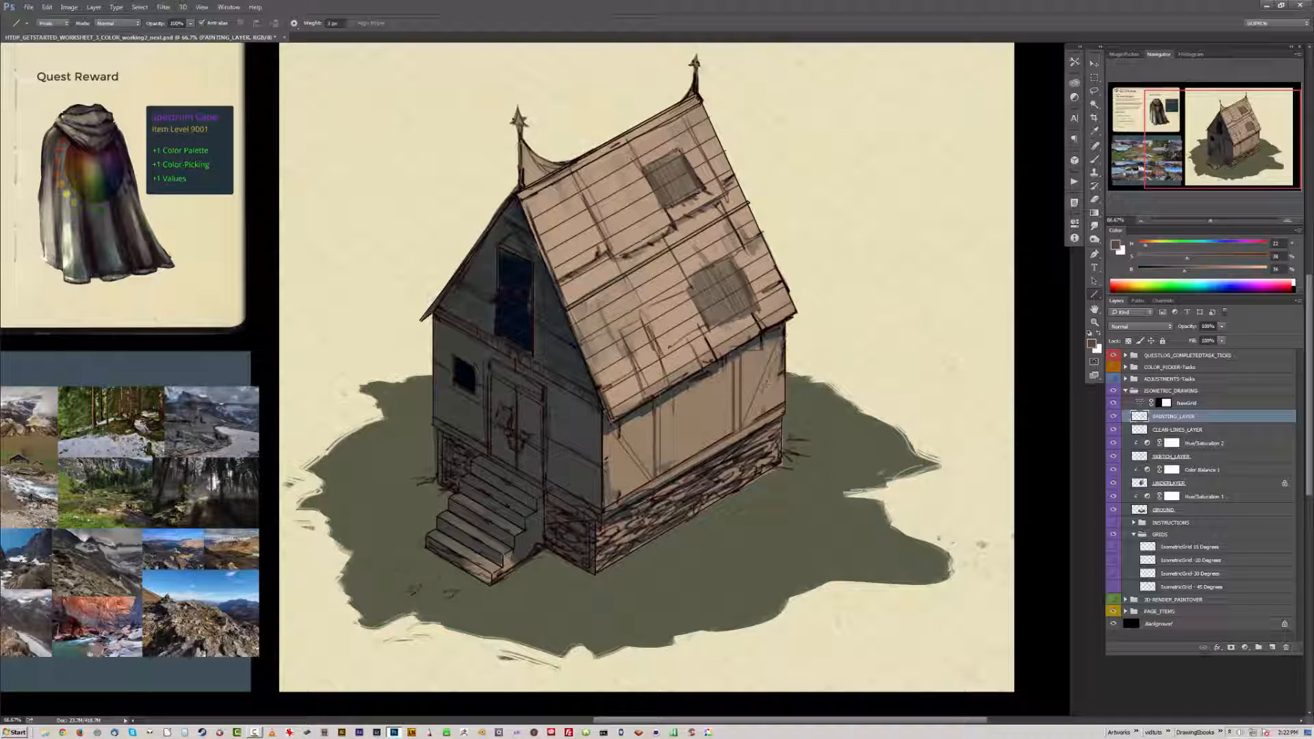
key("b")
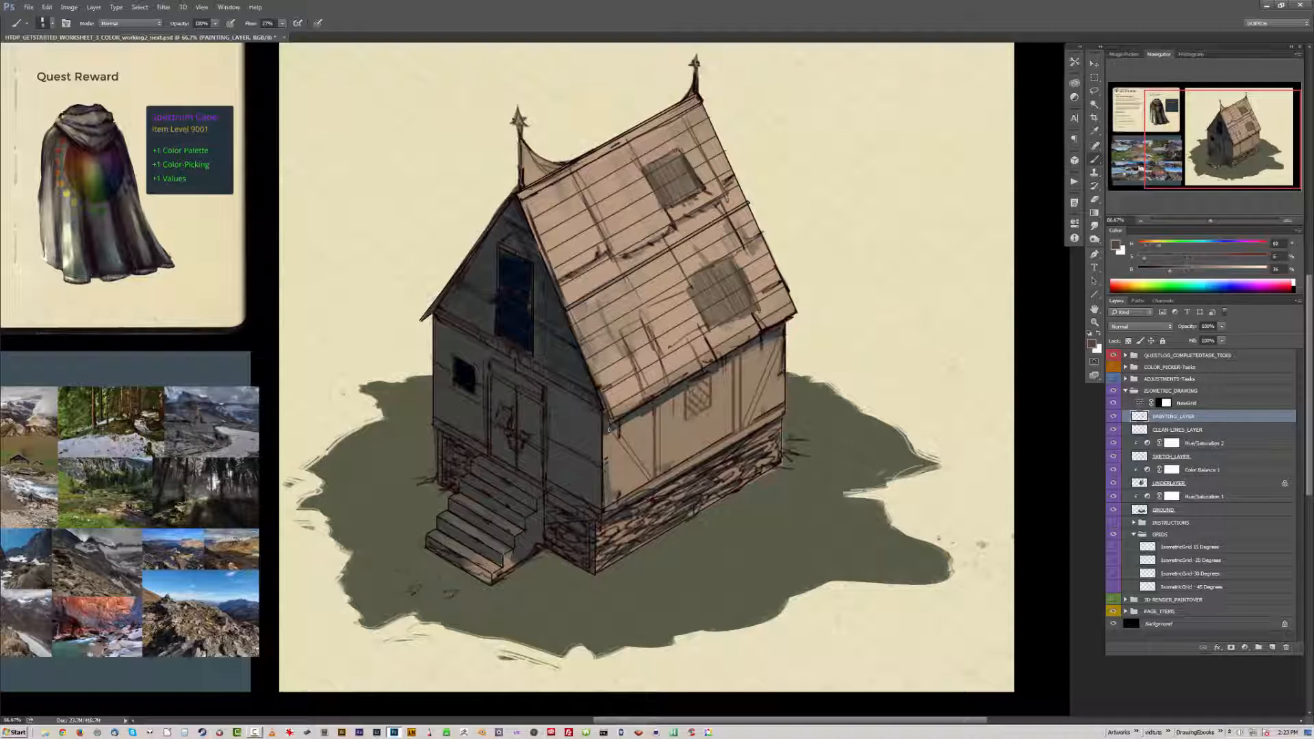
Step: Paint tile-divider strokes along the upper roof's first row, duplicate them across the other upper rows and merge the copies
left_click(659, 438, "alt")
left_click_drag(577, 212, 606, 182)
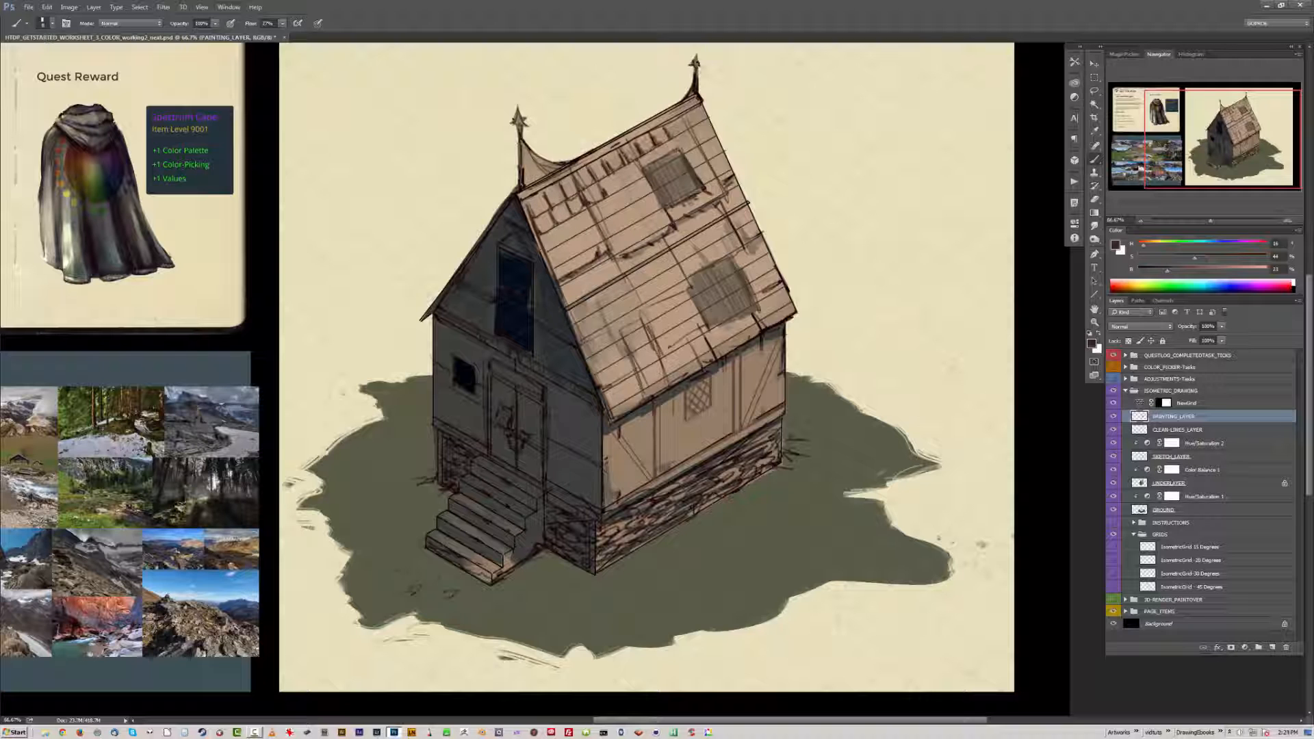
key("v")
key("ctrl+j")
key("ctrl+j")
mouse_move(650, 342)
left_mouse_down()
mouse_move(672, 170)
mouse_move(644, 168)
left_mouse_up()
key("ctrl+j")
key("ctrl+j")
left_click_drag(657, 288, 698, 199)
key("ctrl+j")
mouse_move(677, 362)
left_mouse_down()
mouse_move(725, 205)
mouse_move(743, 200)
left_mouse_up()
key("ctrl+e")
key("ctrl+e")
key("ctrl+e")
key("ctrl+e")
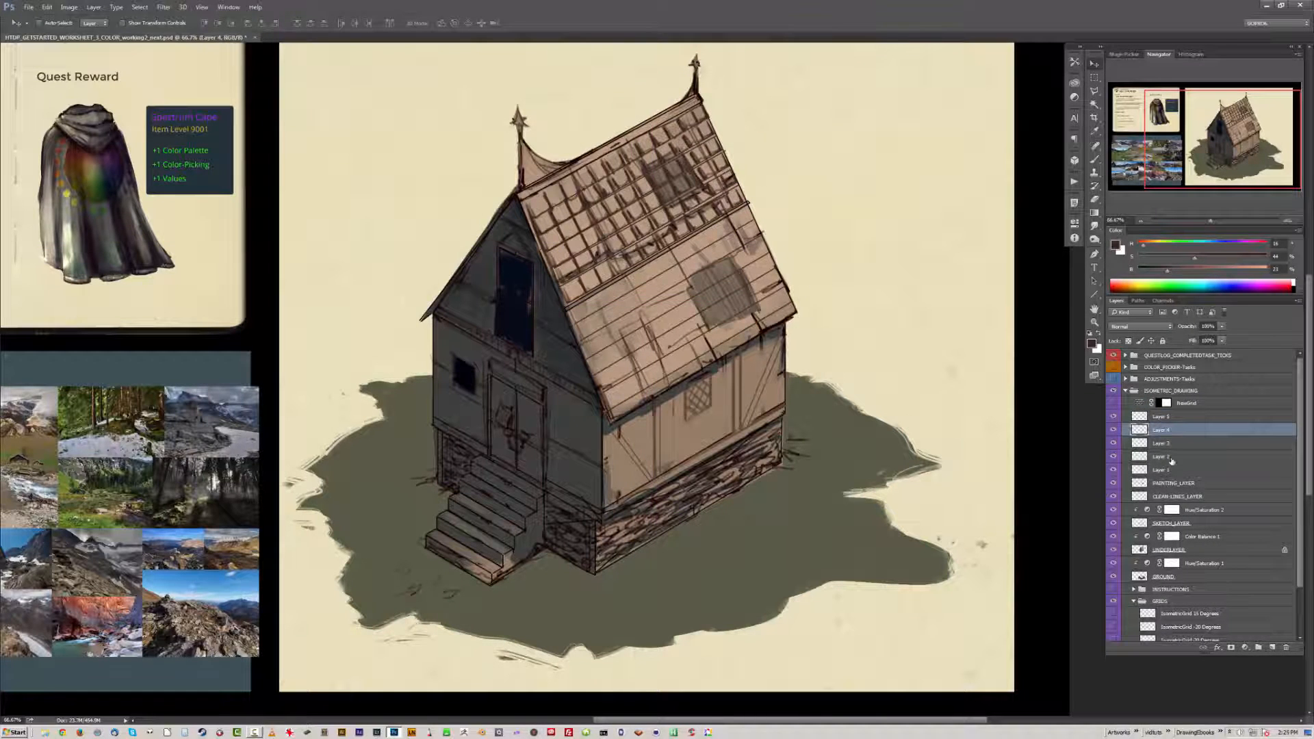
Step: Duplicate the tile dividers onto the lower roof panel, clean up the overlap and merge the copies into one painting layer
key("ctrl+j")
mouse_move(636, 241)
left_mouse_down()
mouse_move(732, 363)
mouse_move(787, 323)
left_mouse_up()
key("ctrl+j")
key("e")
key("b")
left_click(731, 433, "alt")
left_click_drag(731, 433, 731, 360)
left_click(1172, 457, "shift")
key("ctrl+e")
Step: Repaint the foundation below the side and front walls in dark grey with loose stone shapes
left_click(536, 166, "alt")
left_click(644, 516, "alt")
scroll(633, 533, "up", 1)
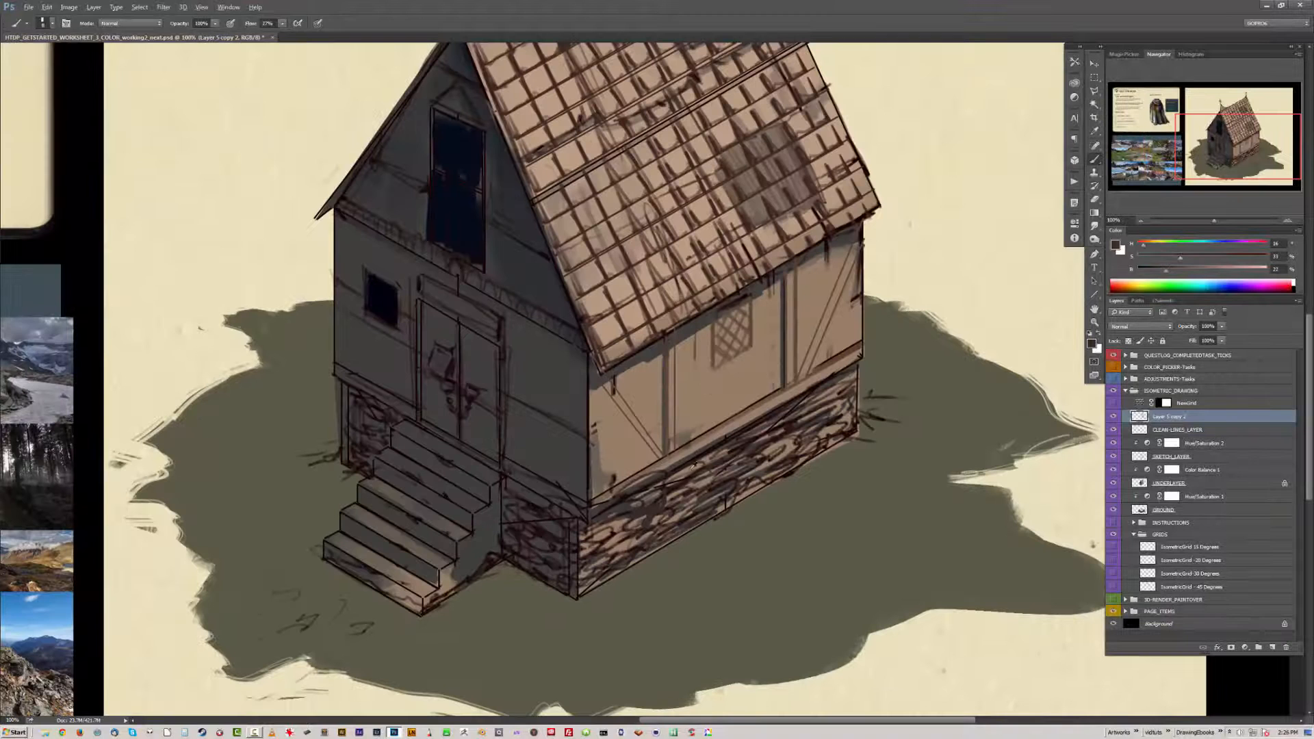
left_click(130, 22)
left_click(130, 226)
mouse_move(681, 479)
left_mouse_down()
mouse_move(583, 584)
mouse_move(718, 455)
mouse_move(789, 423)
mouse_move(792, 463)
mouse_move(833, 426)
left_mouse_up()
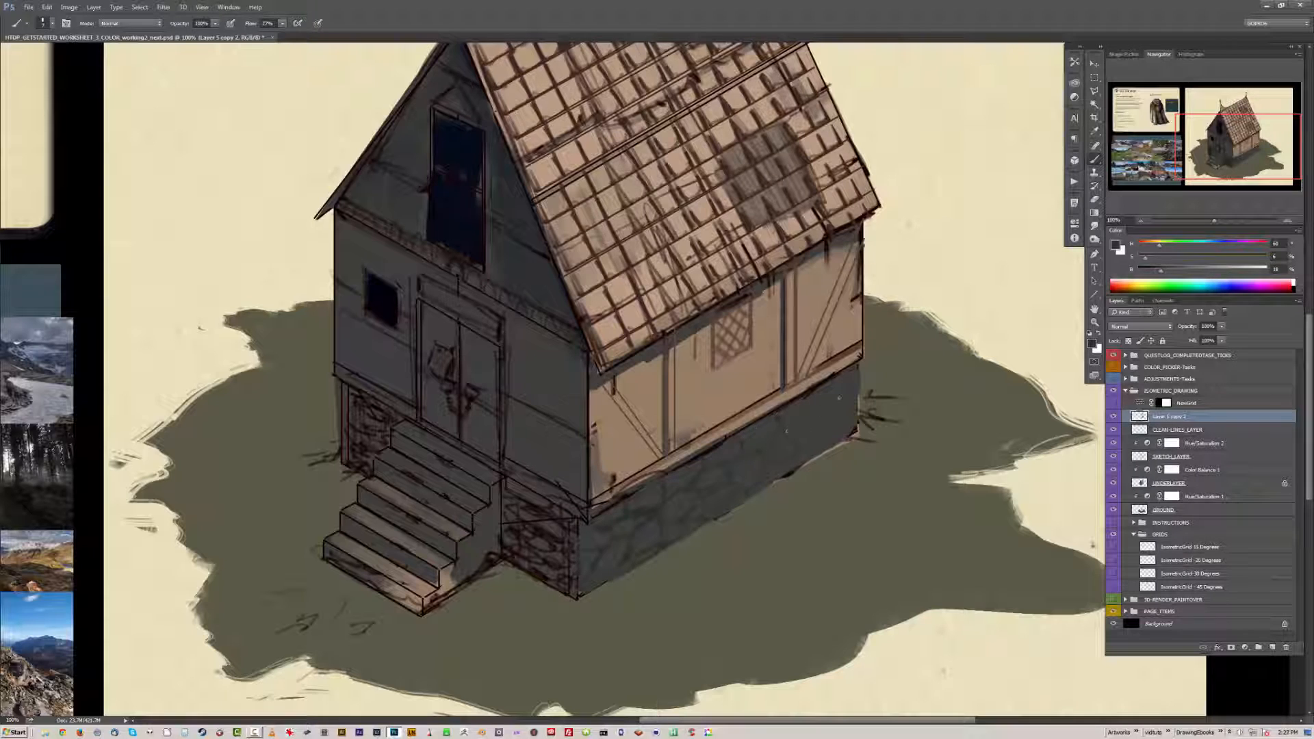
mouse_move(507, 500)
left_mouse_down()
mouse_move(540, 554)
mouse_move(611, 526)
left_mouse_up()
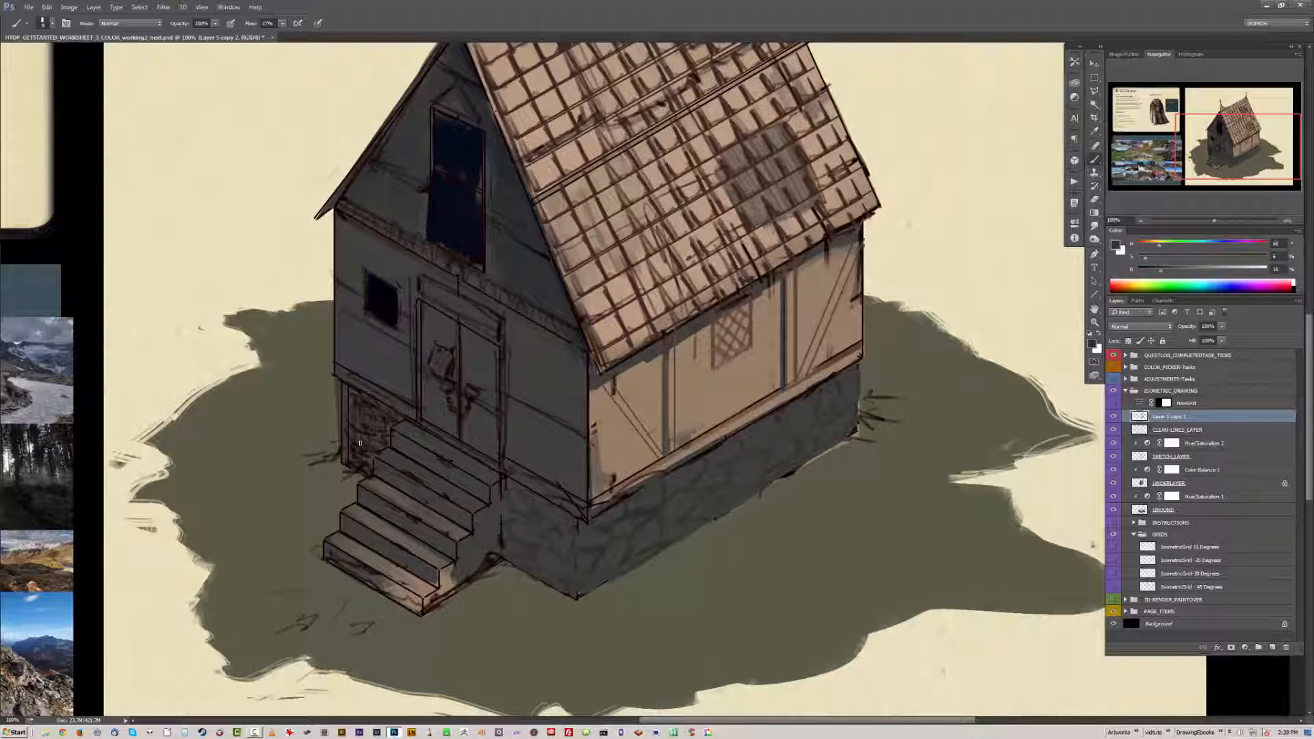
Step: Draw the timber frame of the front wall: corner posts, gable uprights and beams around the windows and door
left_click_drag(582, 349, 582, 503)
left_click_drag(594, 361, 595, 505)
left_click_drag(339, 218, 339, 316)
left_click_drag(410, 274, 448, 363)
left_click_drag(452, 177, 452, 328)
left_click_drag(533, 210, 539, 369)
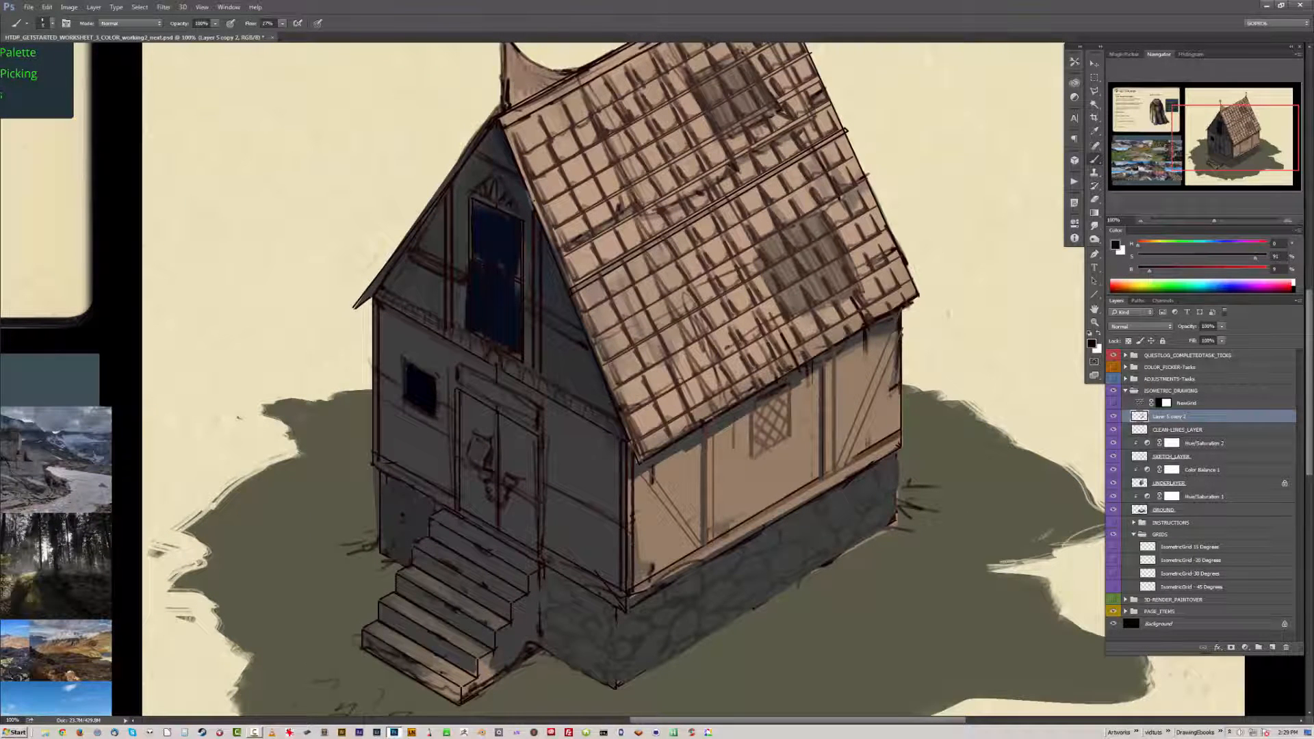
left_click_drag(616, 342, 585, 352)
left_click_drag(597, 479, 587, 368)
Step: Paint over the stray sketch marks on the ground beside the foundation and stairs with sampled ground tones
left_click(469, 507, "alt")
left_click(496, 558, "alt")
mouse_move(341, 452)
left_mouse_down()
mouse_move(250, 457)
mouse_move(349, 465)
mouse_move(288, 434)
left_mouse_up()
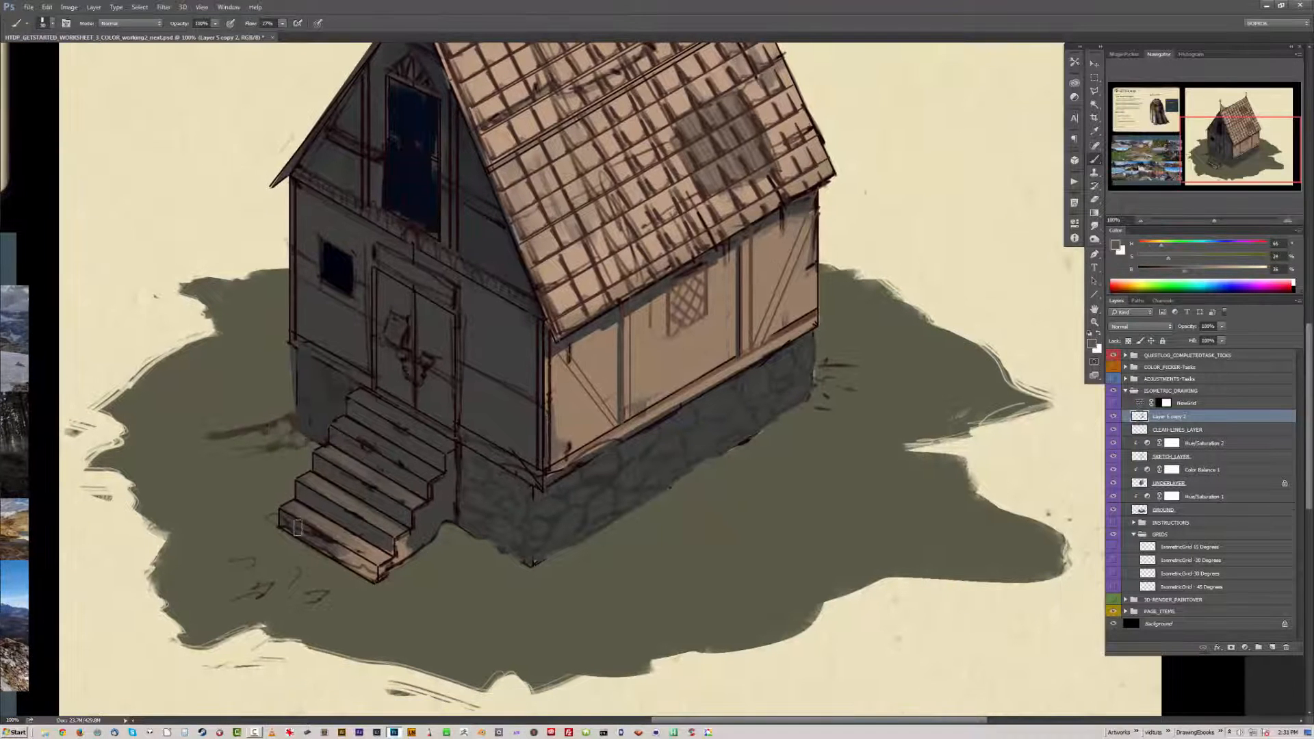
left_click_drag(297, 527, 252, 572)
left_click_drag(843, 211, 890, 215)
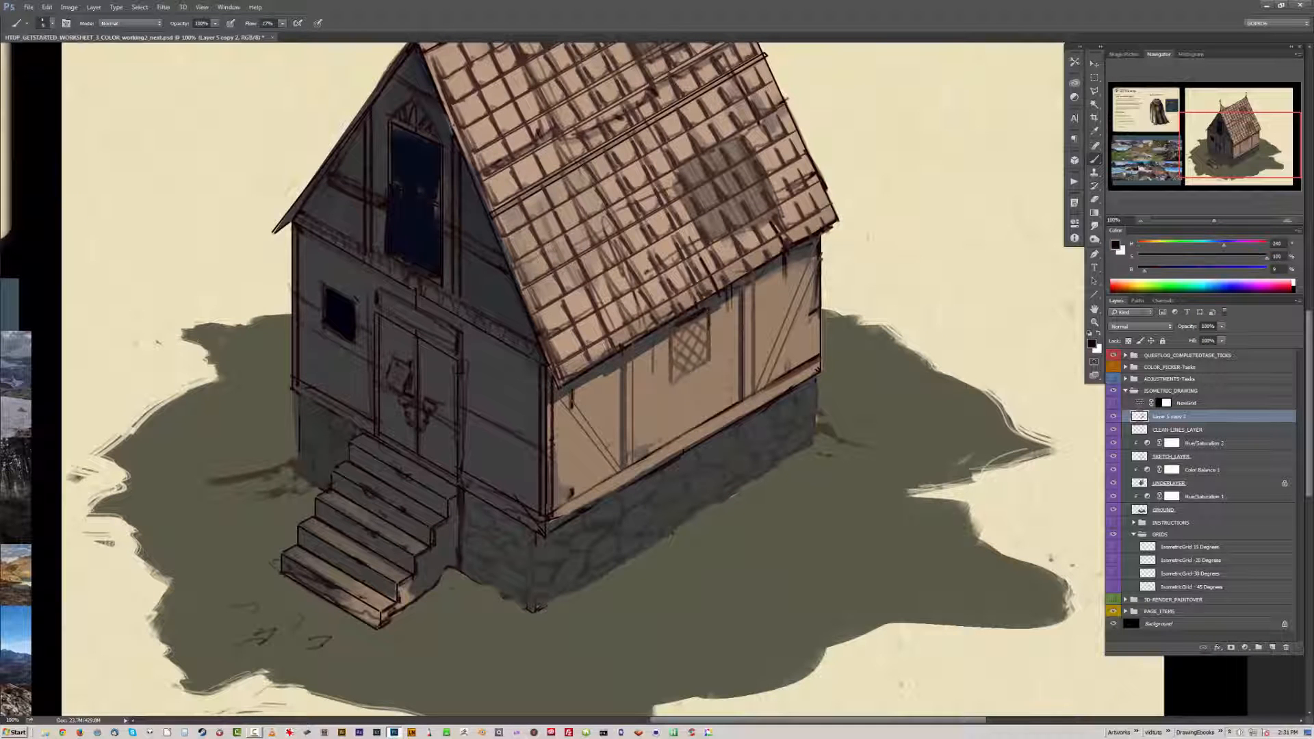
Step: Darken the side wall's lattice window and paint its posts and diagonal braces in reddish brown
mouse_move(676, 340)
left_mouse_down()
mouse_move(700, 325)
mouse_move(688, 363)
mouse_move(676, 331)
mouse_move(703, 320)
mouse_move(676, 368)
mouse_move(703, 316)
mouse_move(685, 332)
mouse_move(702, 336)
mouse_move(691, 322)
mouse_move(705, 373)
left_mouse_up()
left_click(684, 333, "alt")
left_click_drag(797, 318, 789, 359)
left_click_drag(739, 438, 739, 327)
left_click_drag(750, 430, 807, 316)
left_click_drag(621, 405, 619, 472)
left_click_drag(555, 441, 612, 514)
left_click_drag(549, 442, 606, 518)
Step: Paint the brown sill beam above the side foundation and refine the front brace and the post beside the window
left_click(794, 412, "alt")
mouse_move(667, 484)
left_mouse_down()
mouse_move(553, 552)
mouse_move(807, 414)
mouse_move(571, 554)
left_mouse_up()
left_click(539, 455, "alt")
left_click_drag(550, 440, 611, 505)
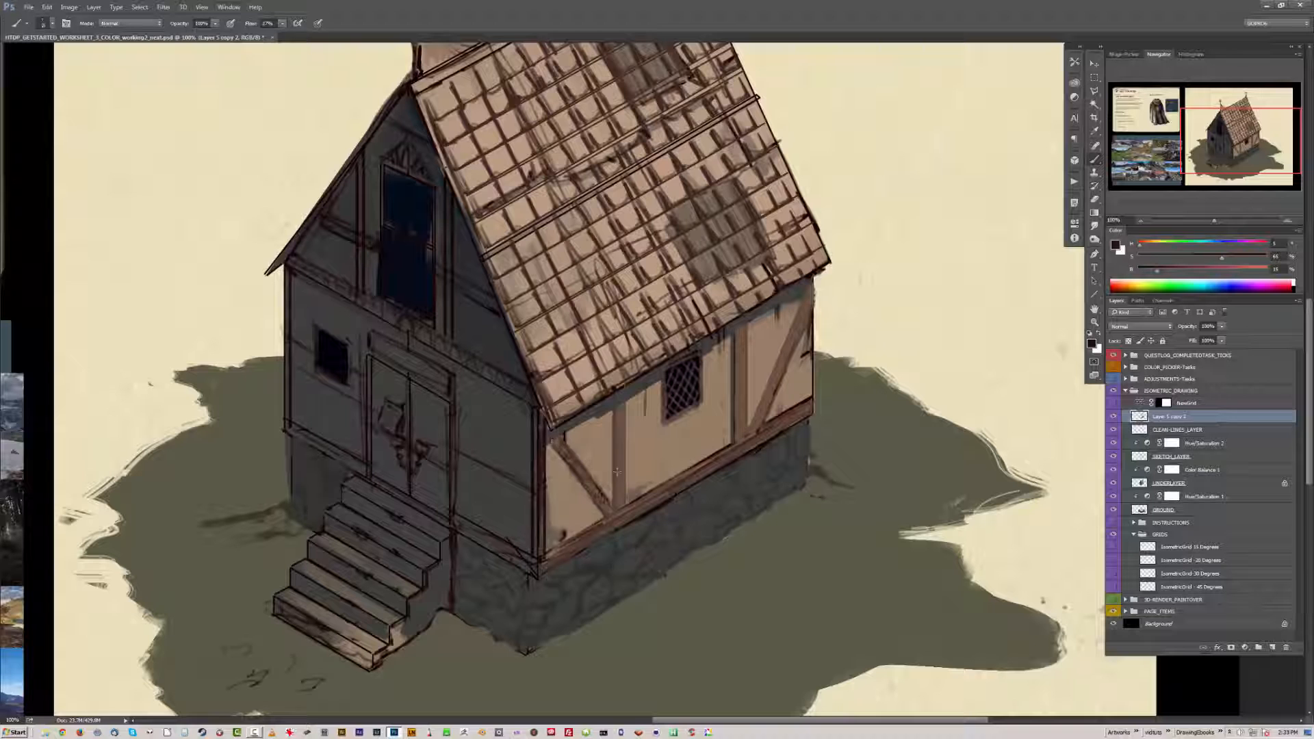
left_click_drag(742, 330, 740, 431)
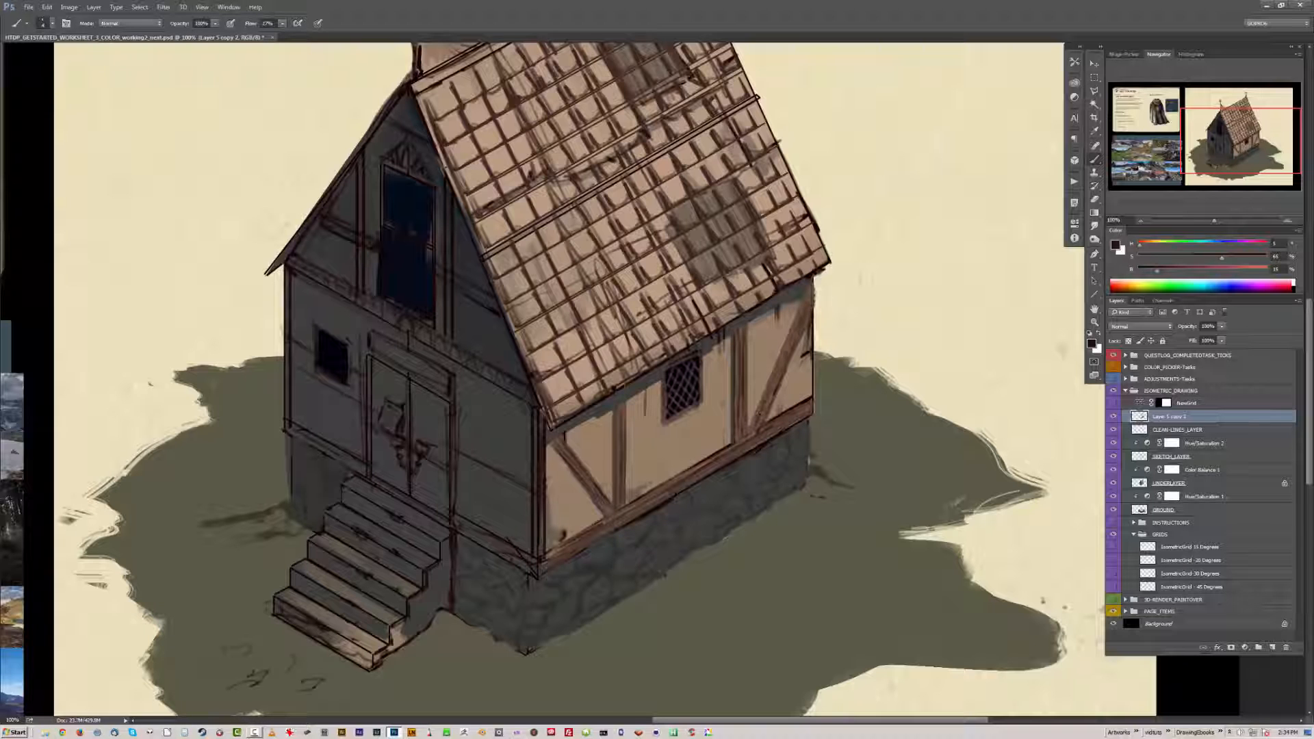
Step: Repaint the side wall's plaster panels around the lattice window in a paler cream tone
left_click(794, 390, "alt")
mouse_move(756, 369)
left_mouse_down()
mouse_move(790, 305)
mouse_move(758, 396)
mouse_move(651, 472)
left_mouse_up()
key("l")
left_click(627, 410)
key("b")
left_click(855, 322, "alt")
left_click_drag(647, 417, 691, 473)
Step: Select the side-wall areas beneath the eave with the Lasso and even out their plaster and shadow with sampled tones
key("l")
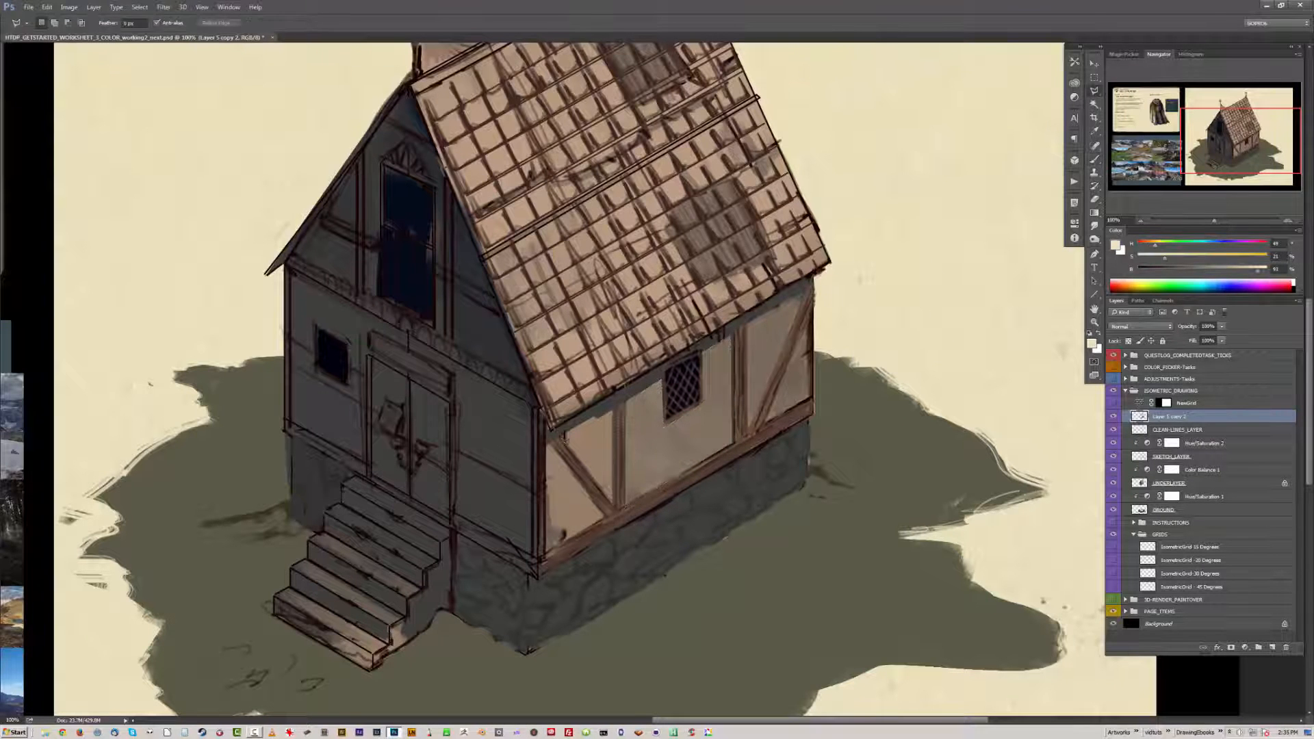
left_click(564, 438)
key("b")
left_click(568, 445, "alt")
key("l")
mouse_move(564, 438)
left_mouse_down()
mouse_move(583, 463)
mouse_move(506, 411)
left_mouse_up()
left_click_drag(828, 267, 828, 410)
key("b")
left_click(804, 354, "alt")
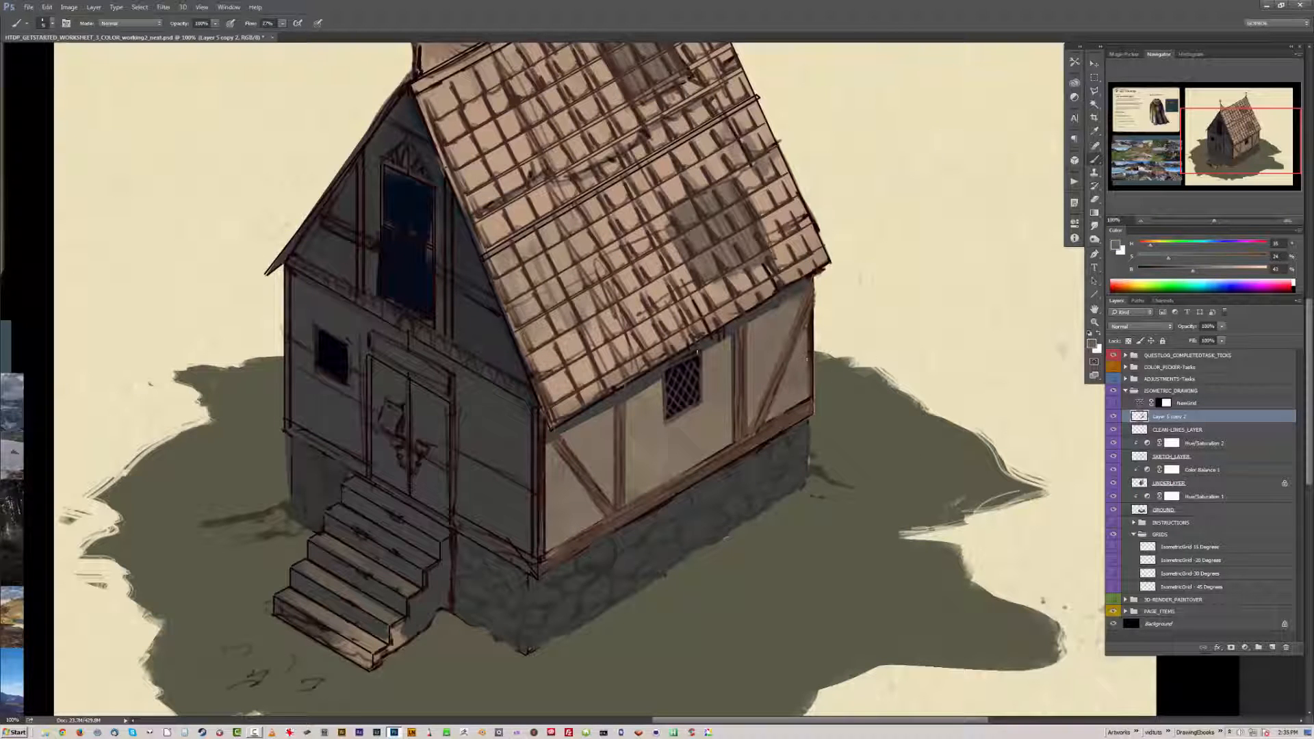
left_click_drag(698, 352, 738, 373)
Step: Paint the lintel above the double door in dark reddish brown
left_click(408, 318, "alt")
left_click_drag(413, 360, 476, 393)
left_click_drag(476, 132, 440, 214)
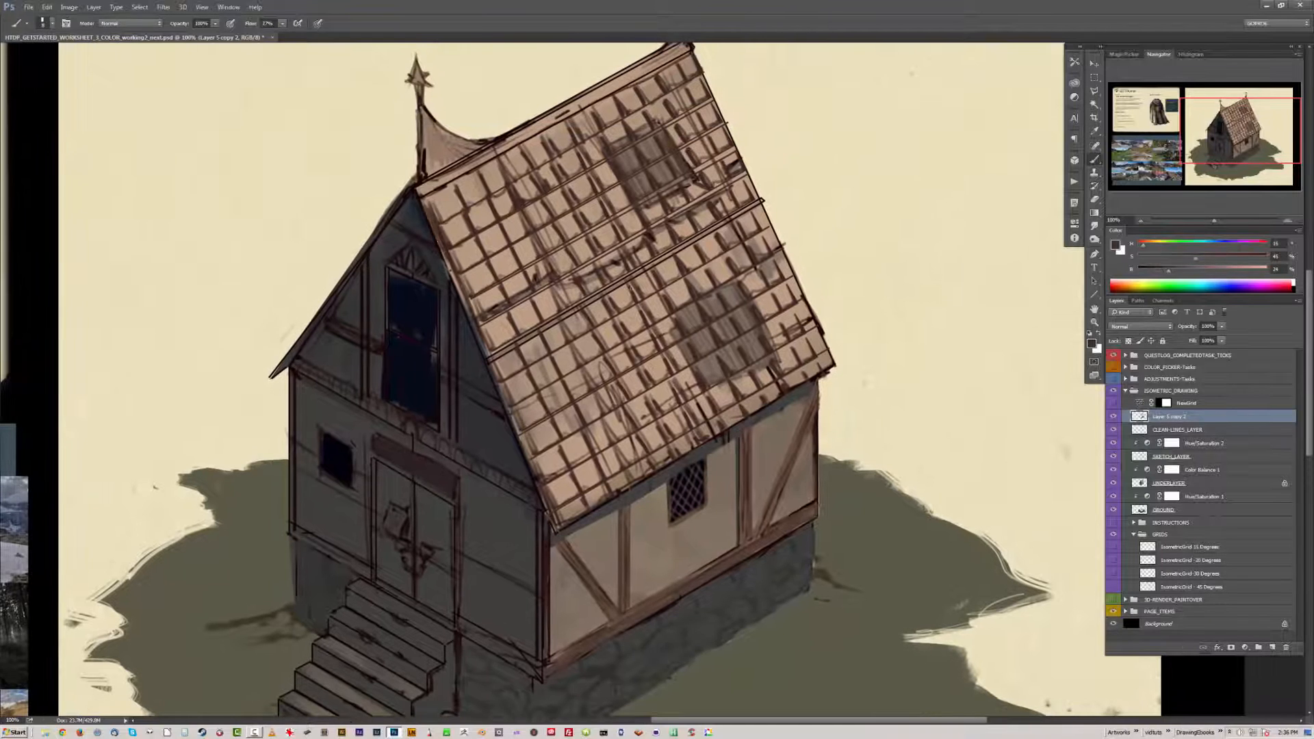
Step: Pick grey-brown and reddish colours and fill the first roof tiles next to the front peak
key("i")
left_click(494, 179)
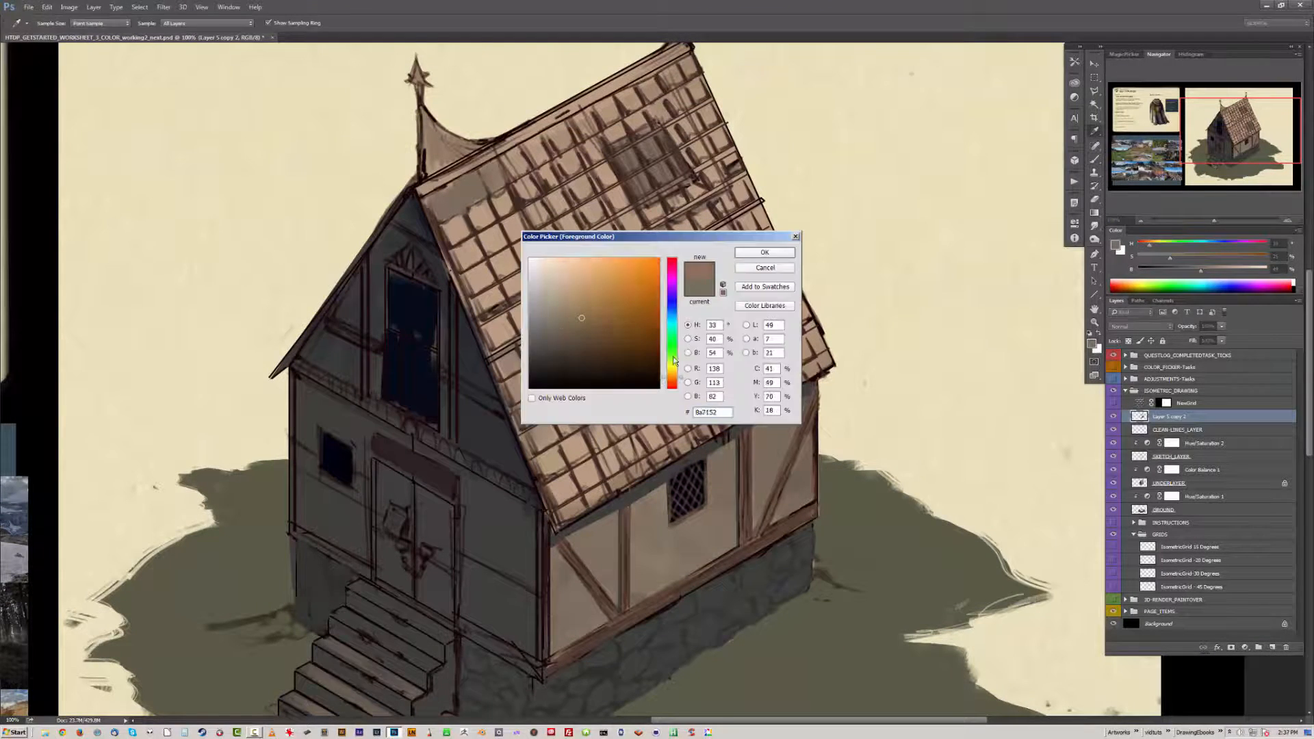
key("Return")
left_click(469, 209)
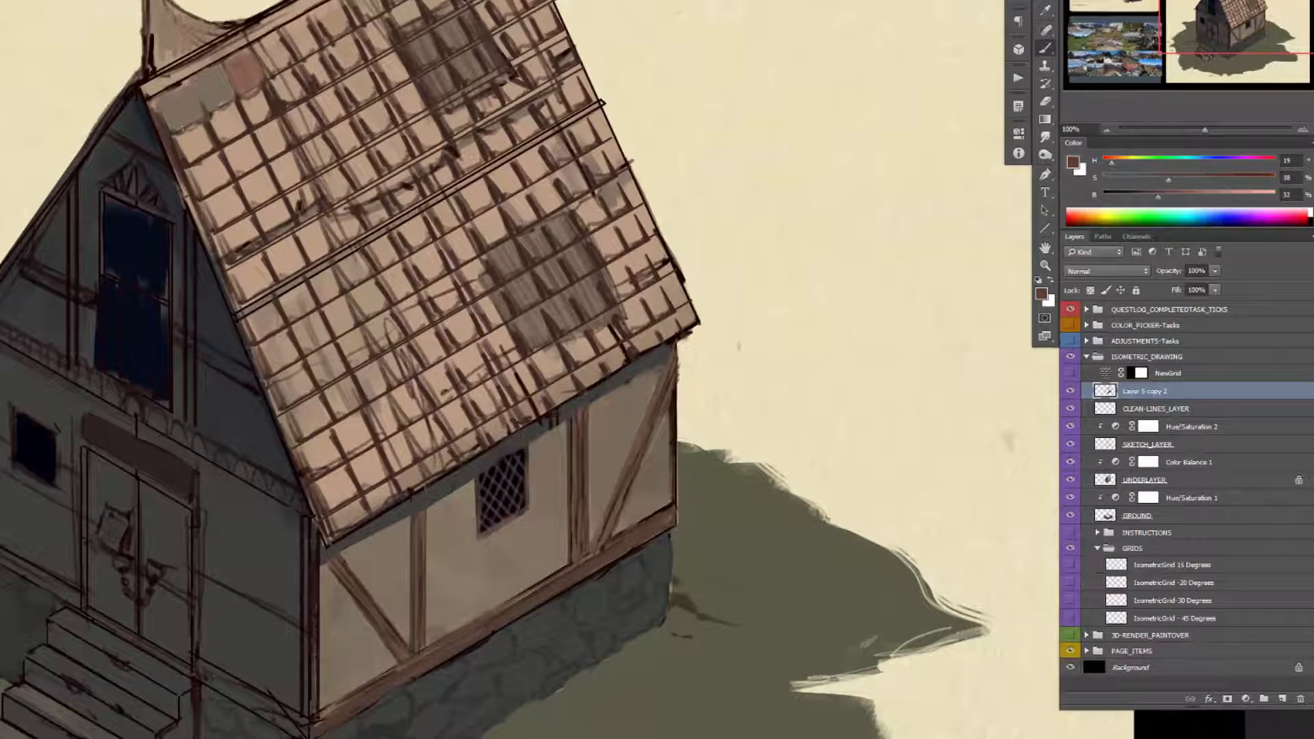
left_click(172, 113)
left_click(248, 105, "alt")
left_click_drag(233, 102, 217, 109)
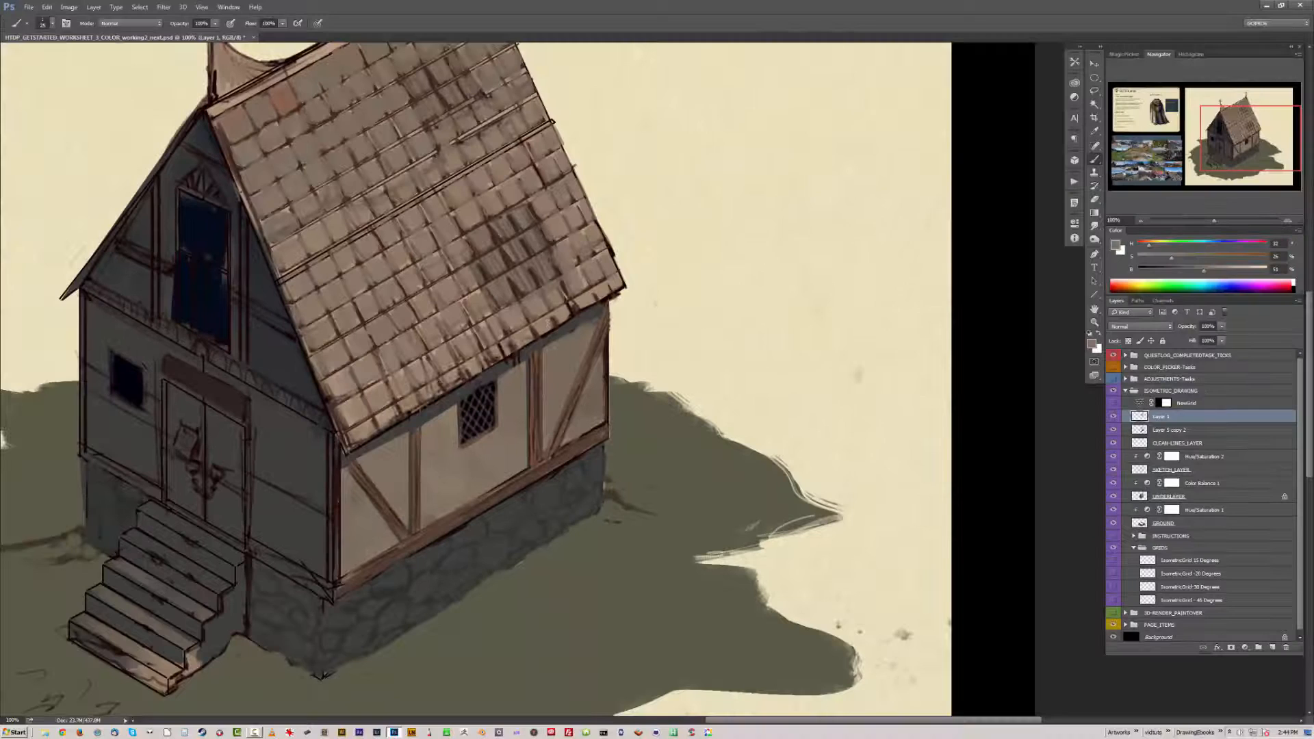
Step: Paint the uneven lower edge of the roof tiles along the eave from the front corner to the rear
left_click_drag(363, 434, 578, 308)
left_click_drag(579, 307, 604, 289)
left_click_drag(1205, 417, 1240, 591)
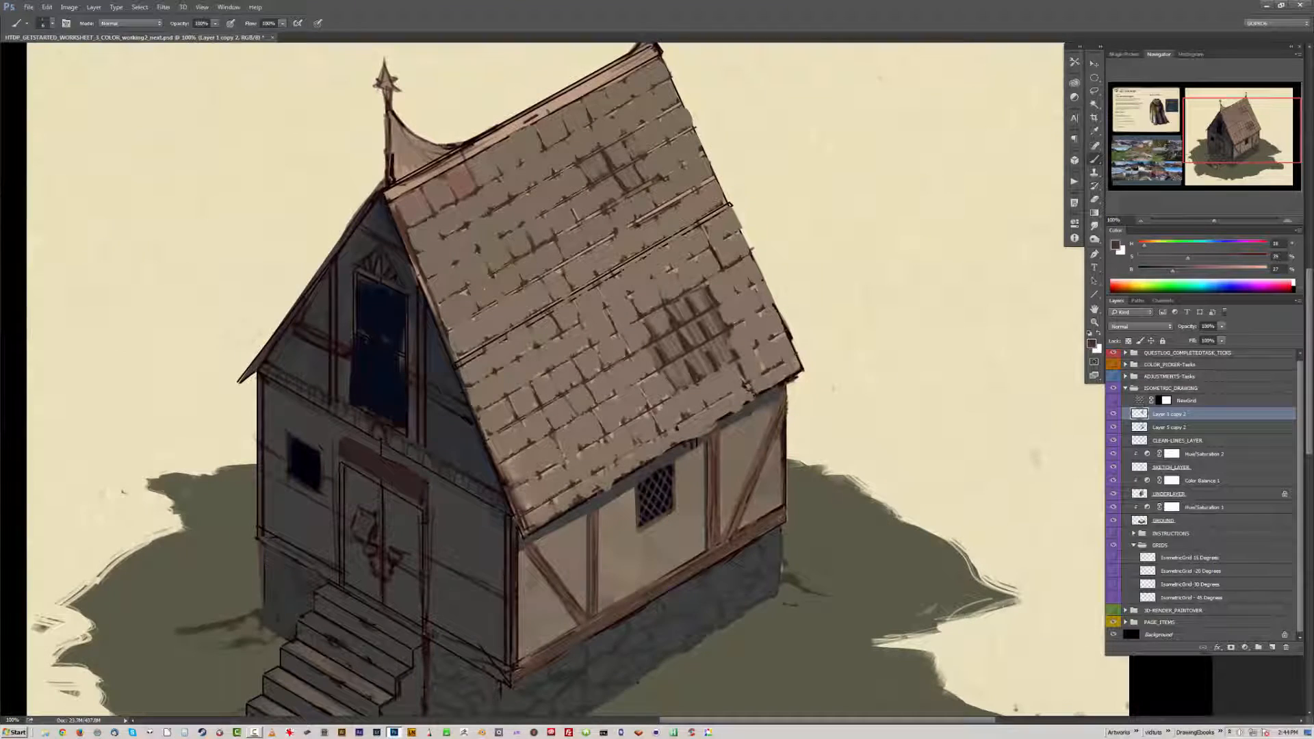
Step: Tint the roof tiles with reddish patches and mossy green along the eave
left_click(450, 300, "alt")
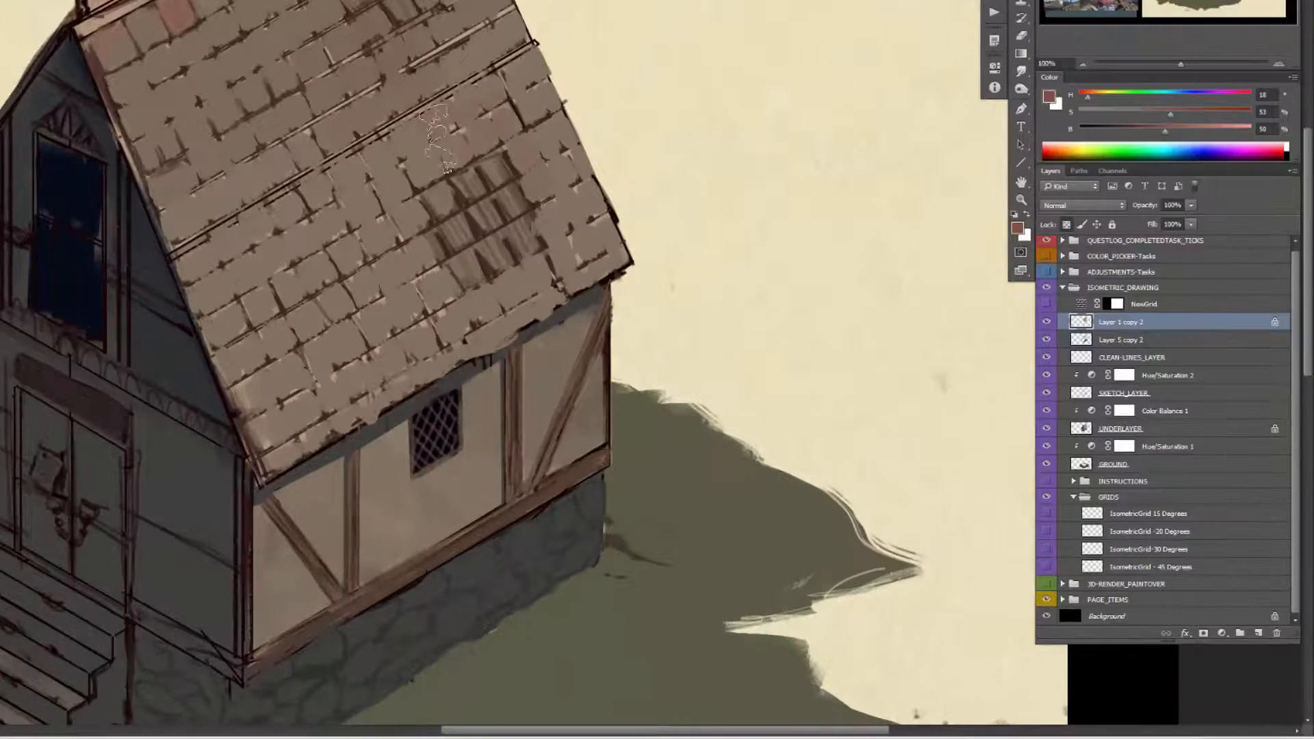
left_click(1091, 343)
key("Return")
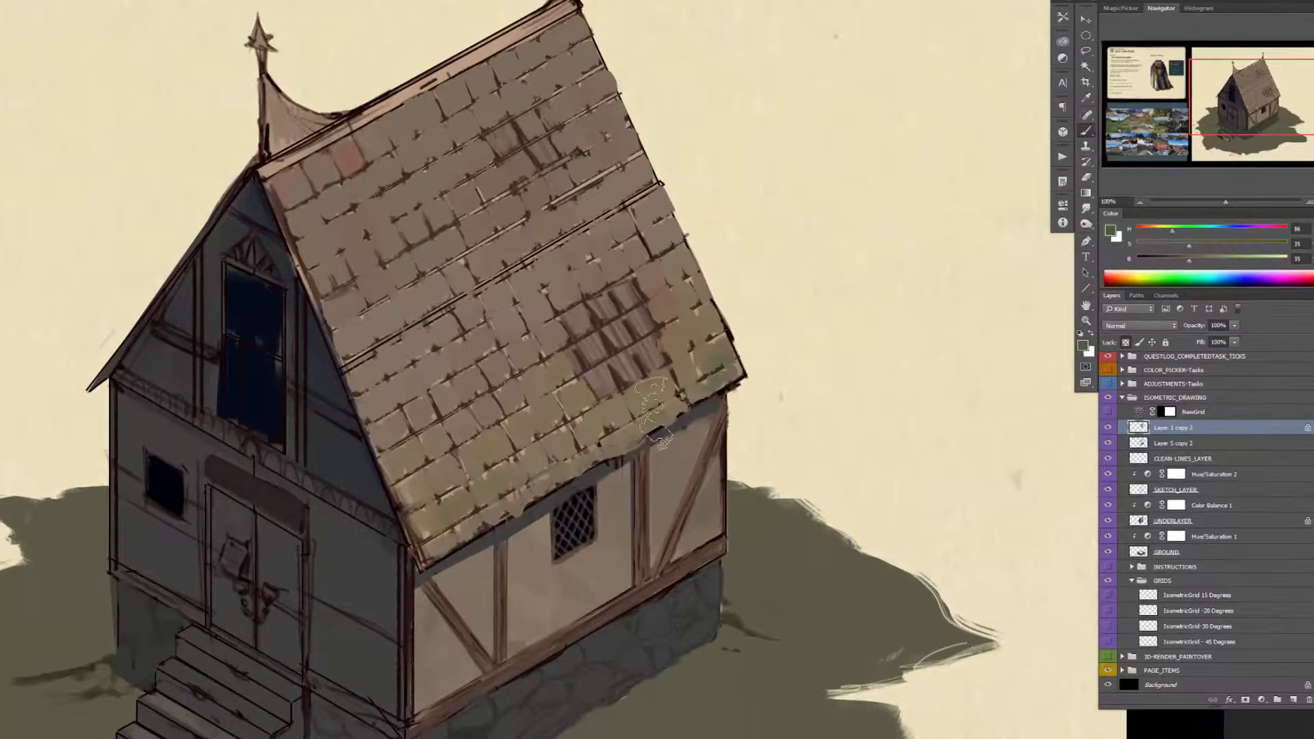
left_click(1082, 345)
key("Return")
mouse_move(561, 383)
left_mouse_down()
mouse_move(479, 205)
mouse_move(657, 353)
left_mouse_up()
Step: Add a Stroke layer style to the roof tile layer and reduce its size to a thin outline
key("ctrl+minus")
left_click(1229, 699)
left_click(1246, 606)
left_click(193, 411)
left_click(181, 402)
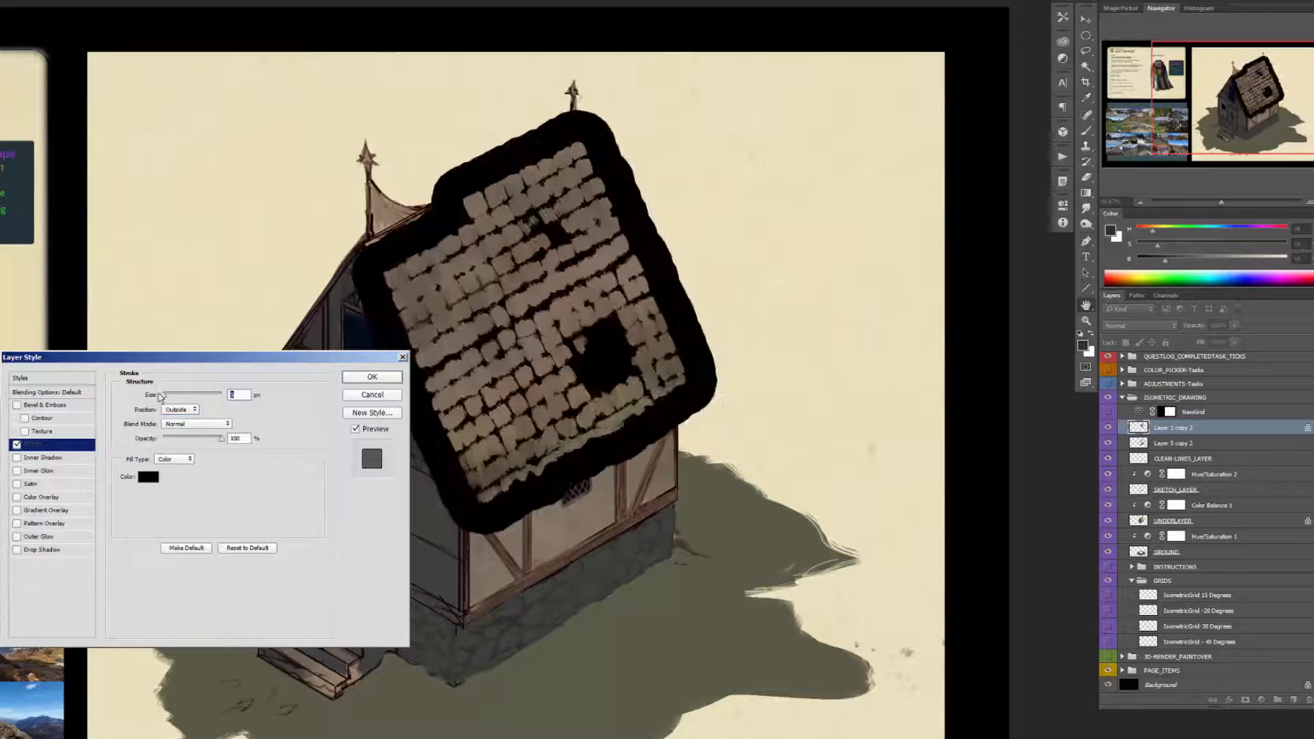
left_click(205, 425)
left_click(415, 435)
left_click(643, 247)
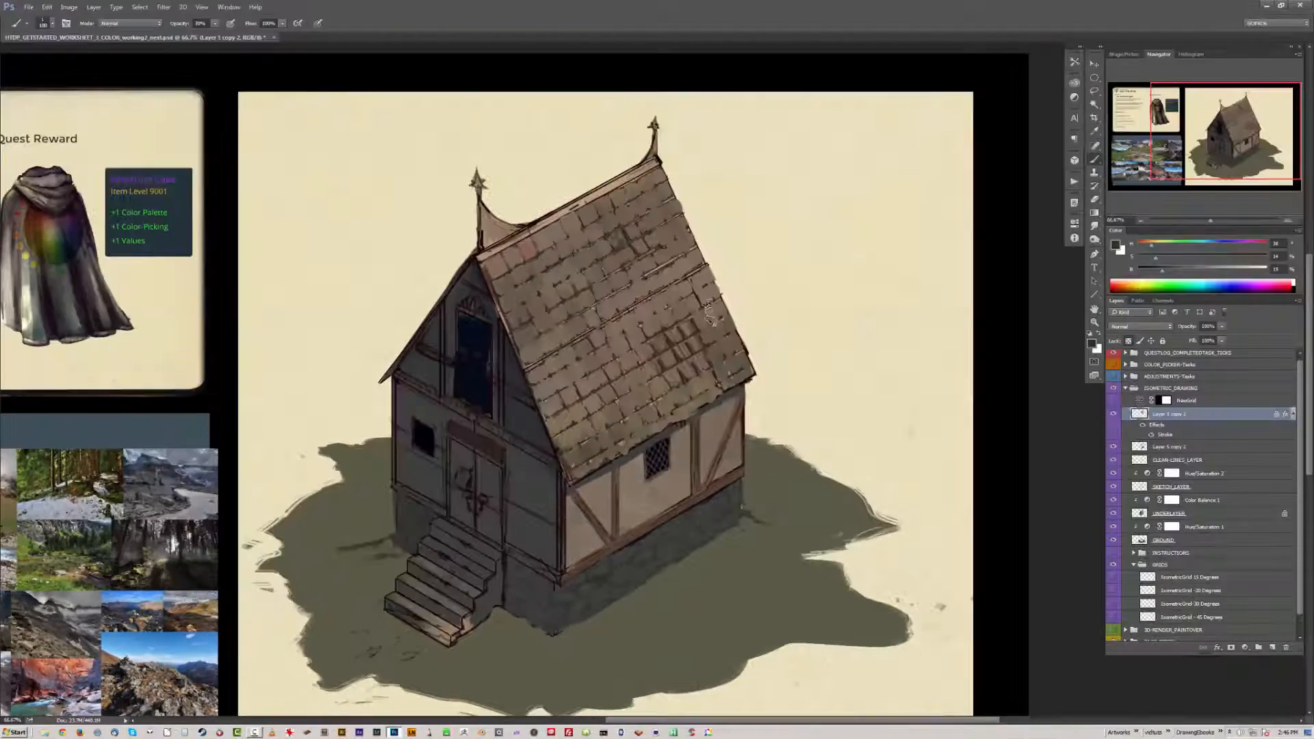
Step: Merge the roof tile layer with the painting layer below it and paint a dark line along the seam between roof panels
key("ctrl+plus")
left_click(1171, 449, "shift")
key("ctrl+e")
left_click_drag(769, 154, 766, 214)
left_click(468, 383, "alt")
left_click_drag(482, 419, 626, 335)
Step: Select a narrow strip along the seam between the upper and lower roof panels with the Lasso
key("l")
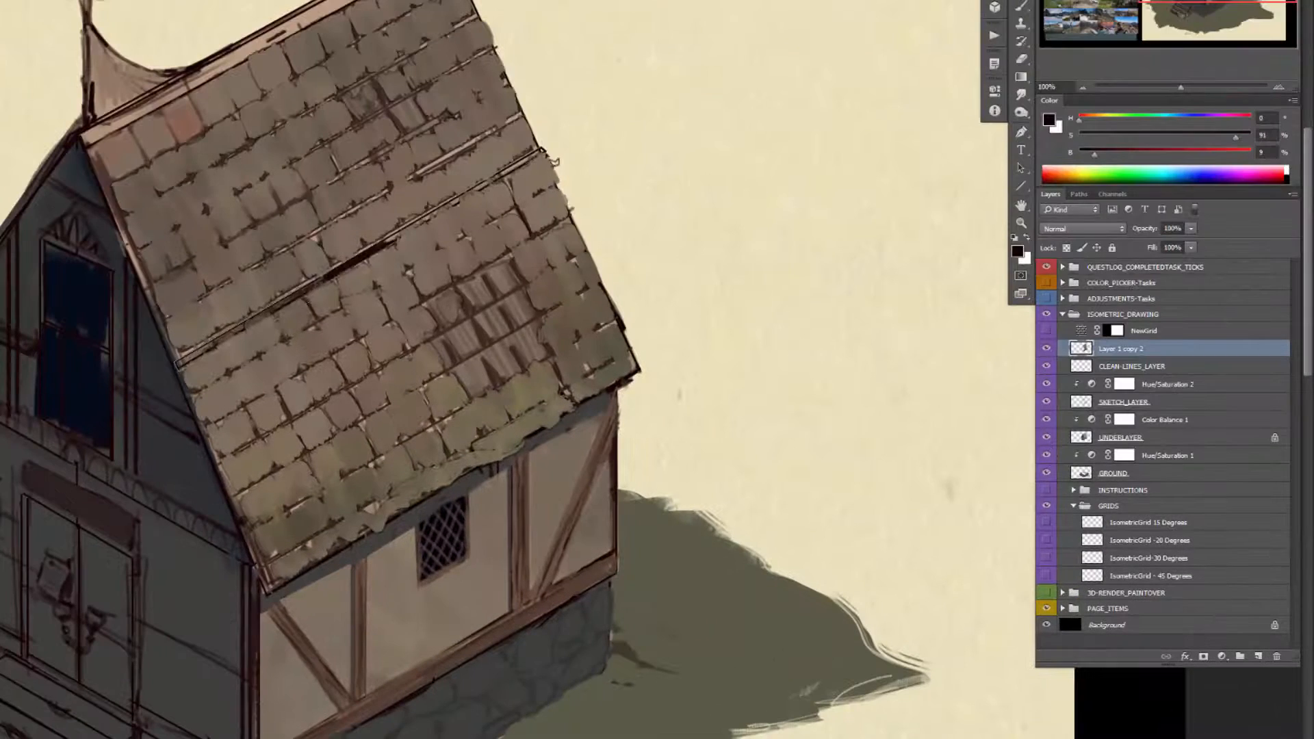
left_click(737, 267)
left_click(462, 424)
left_click(463, 429)
left_click(737, 270)
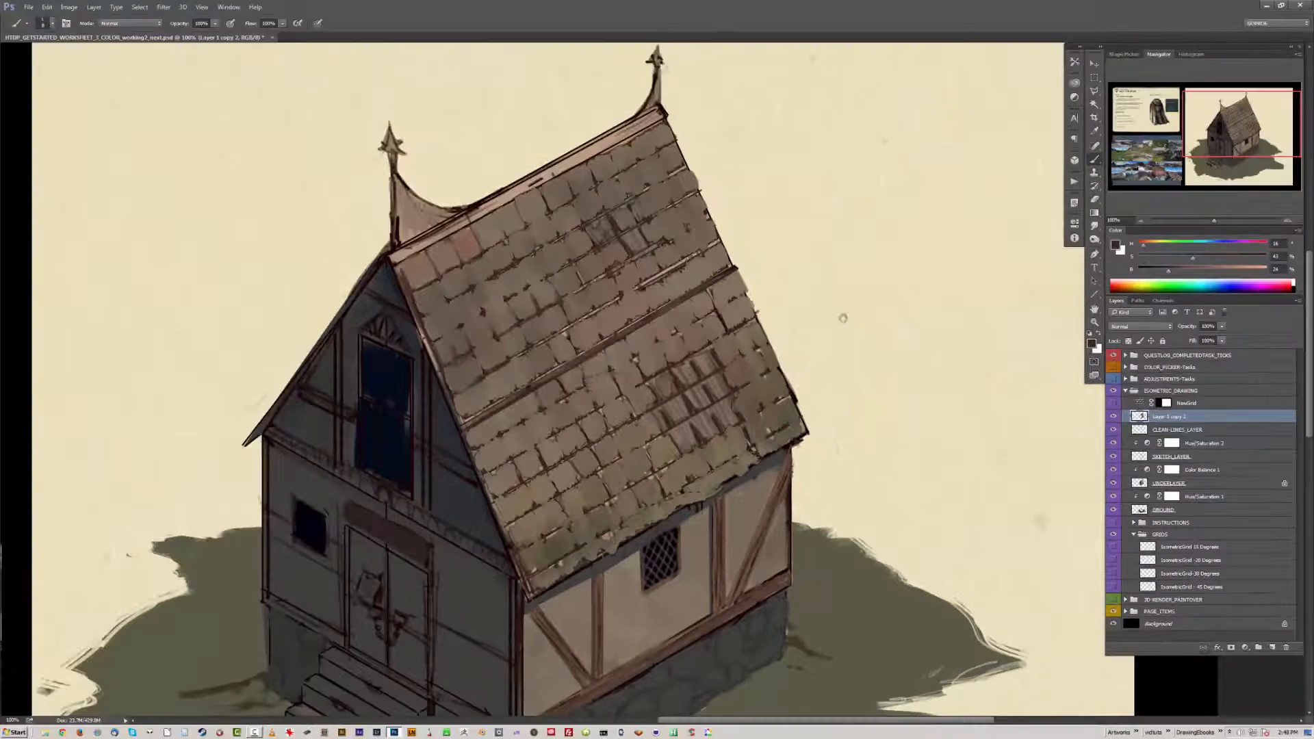
Step: Darken the eave and the rear roof edge, and blend the lower skylight patch into the tiles with sampled colours
scroll(265, 331, "down", 1)
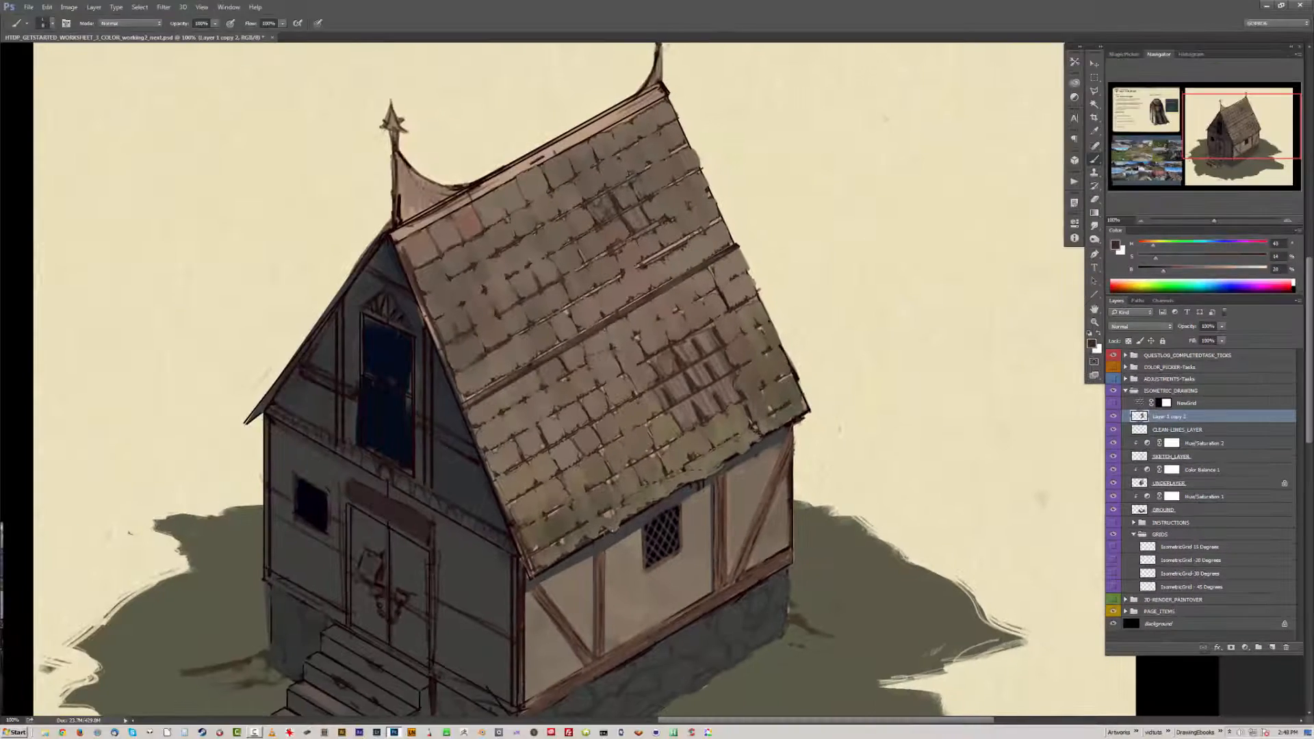
left_click(595, 534, "alt")
left_click_drag(595, 536, 811, 405)
left_click_drag(753, 277, 773, 339)
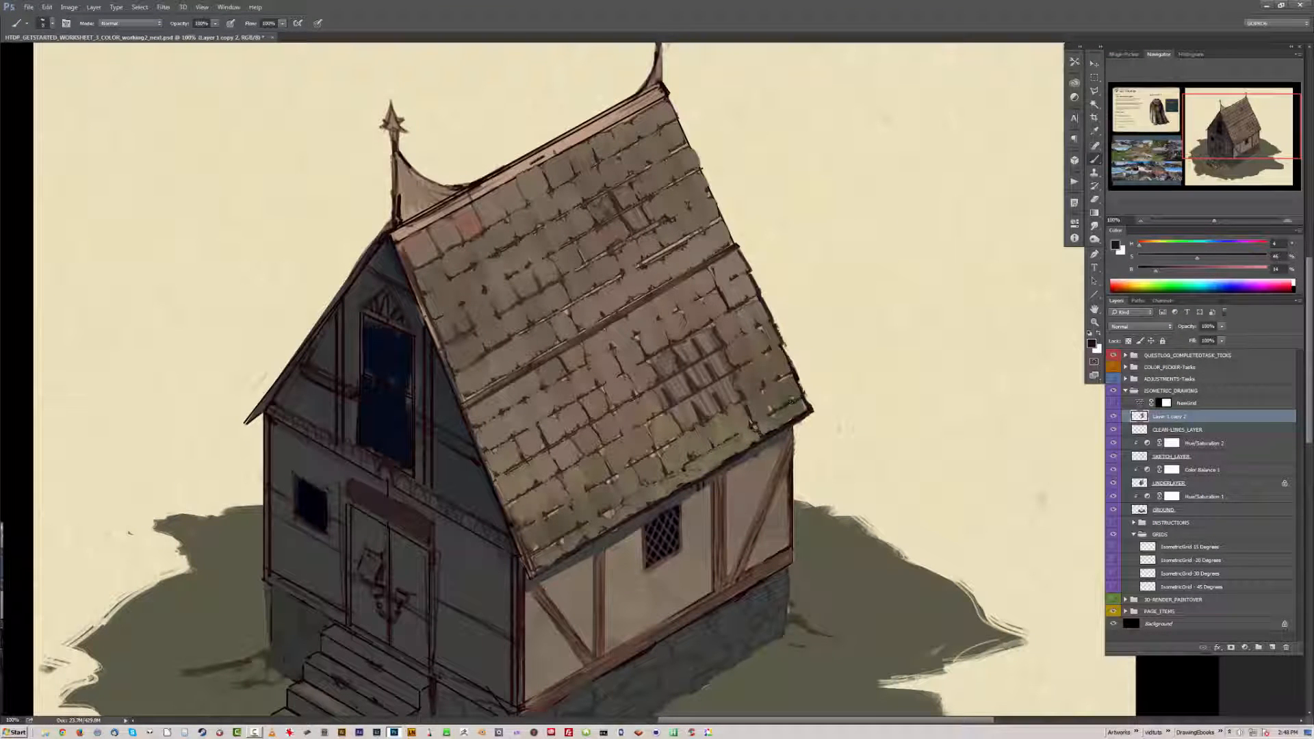
left_click(650, 352, "alt")
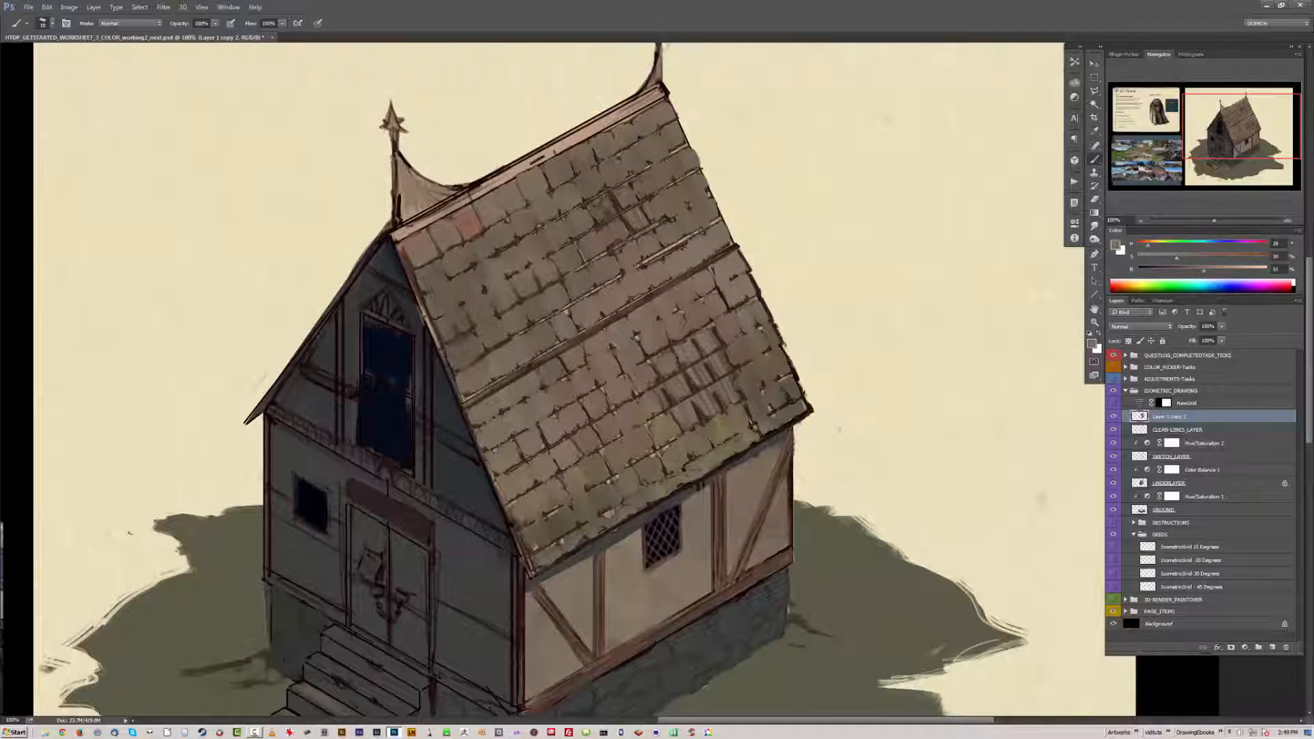
left_click(722, 352, "alt")
Step: Change the brush settings and darken the joints of the reddish tiles near the roof's front peak with sampled tones
scroll(643, 370, "down", 1)
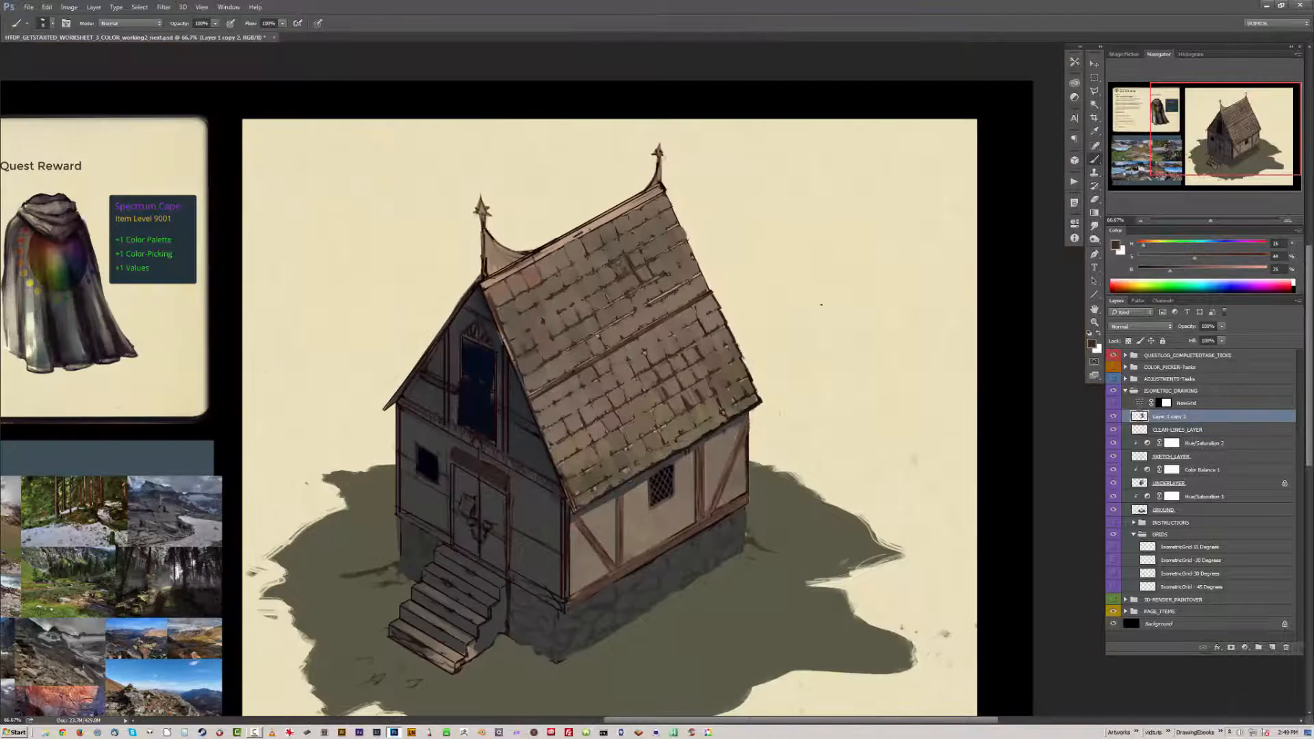
left_click(1073, 62)
left_click(955, 262)
left_click(951, 325)
left_click(951, 363)
left_click(1074, 62)
key("ctrl+plus")
left_click(411, 212, "alt")
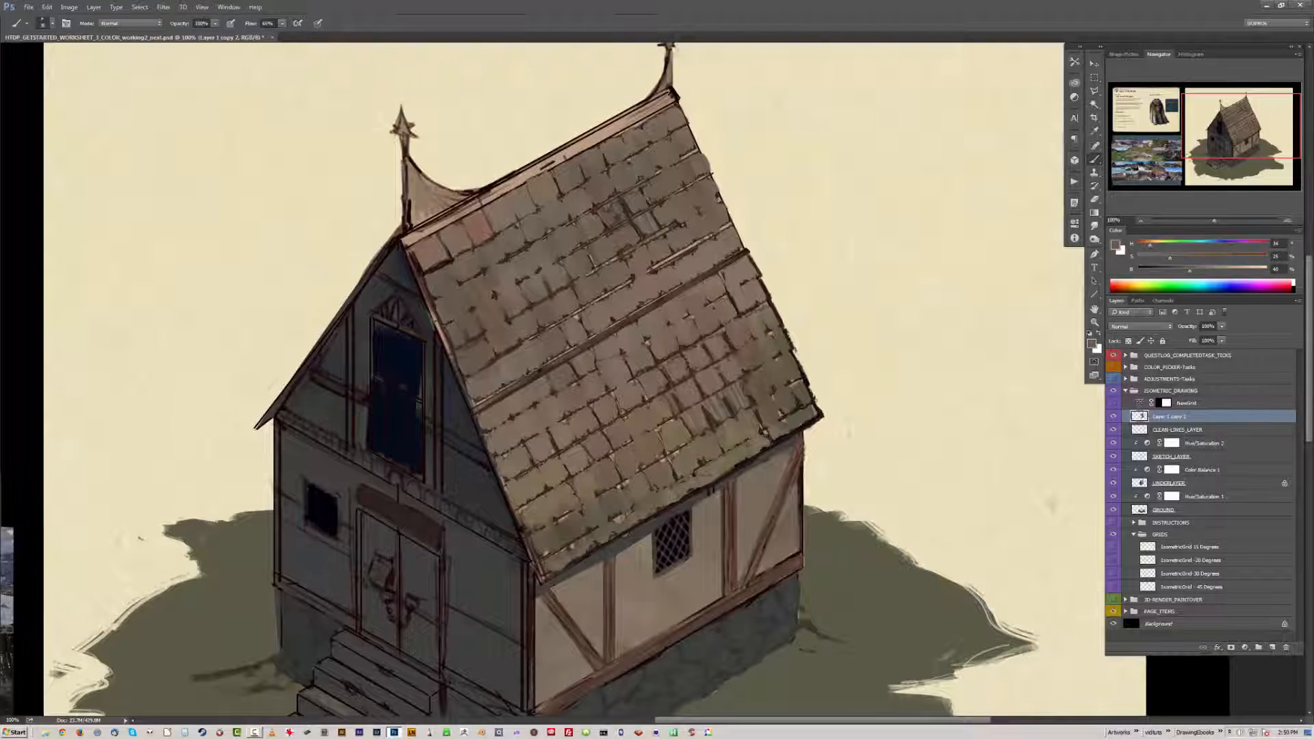
left_click(444, 245, "alt")
left_click(438, 262, "alt")
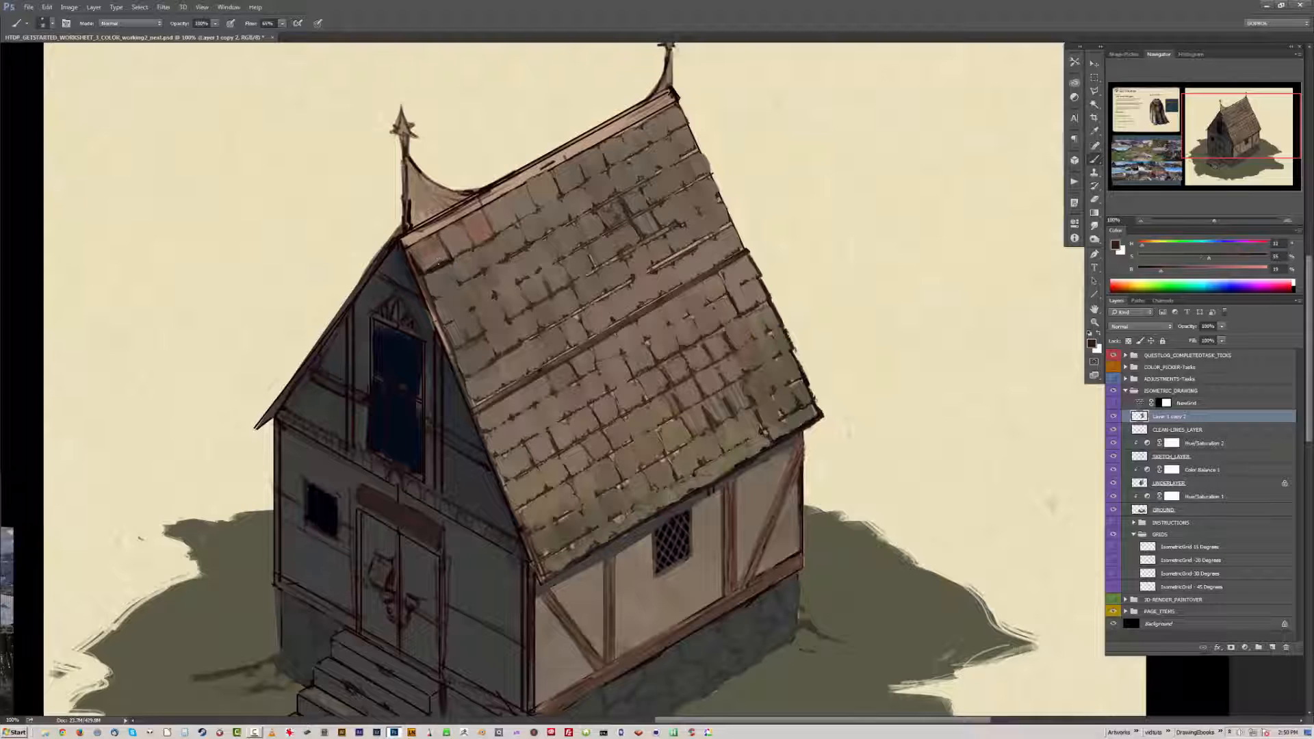
Step: Darken the gable's timber beams and sloping roof edge with sampled wall and timber tones
key("ctrl+minus")
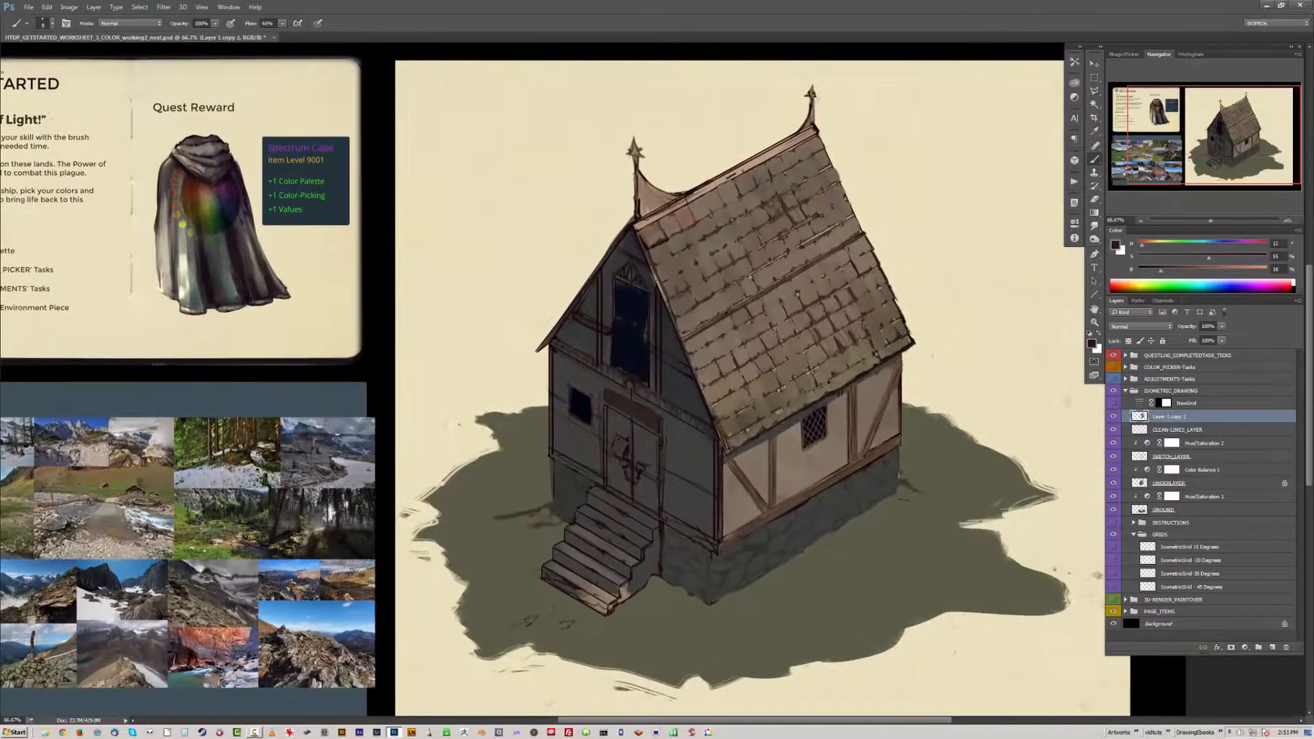
key("ctrl+plus")
key("ctrl+plus")
left_click(575, 184, "alt")
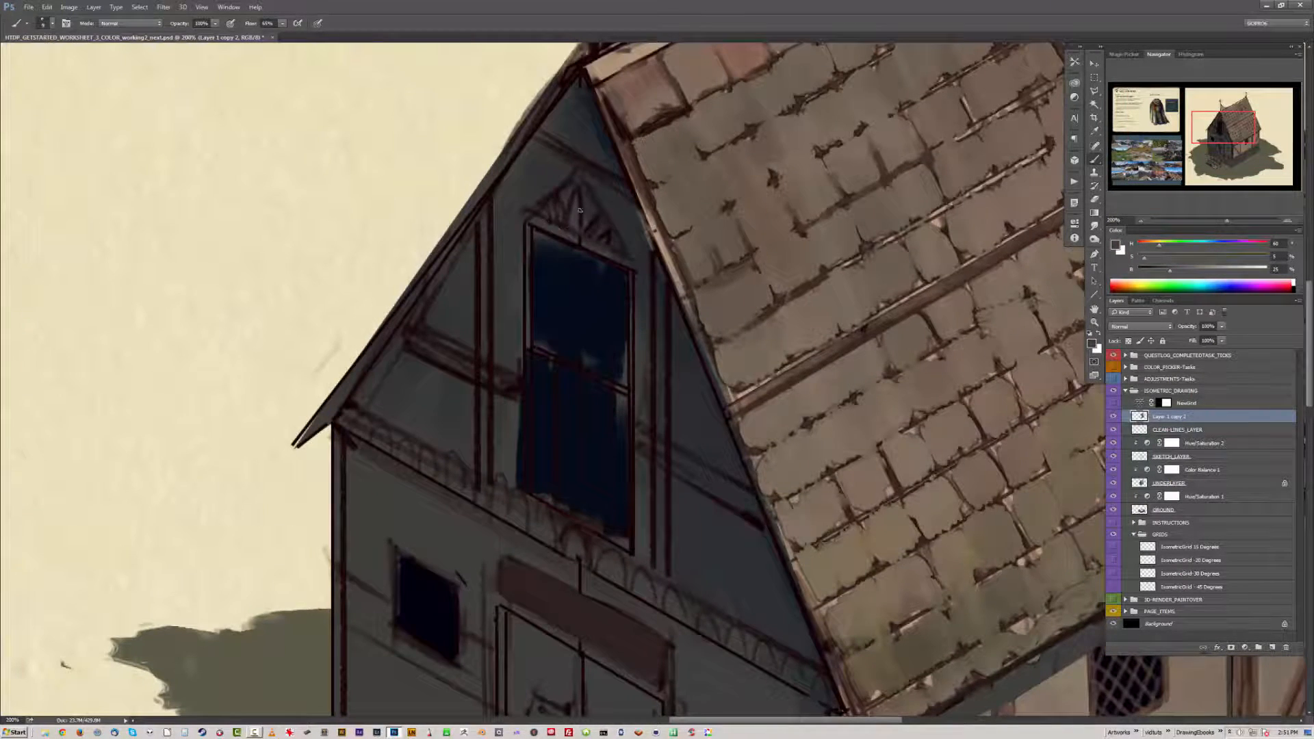
left_click(532, 206, "alt")
left_click_drag(553, 122, 545, 179)
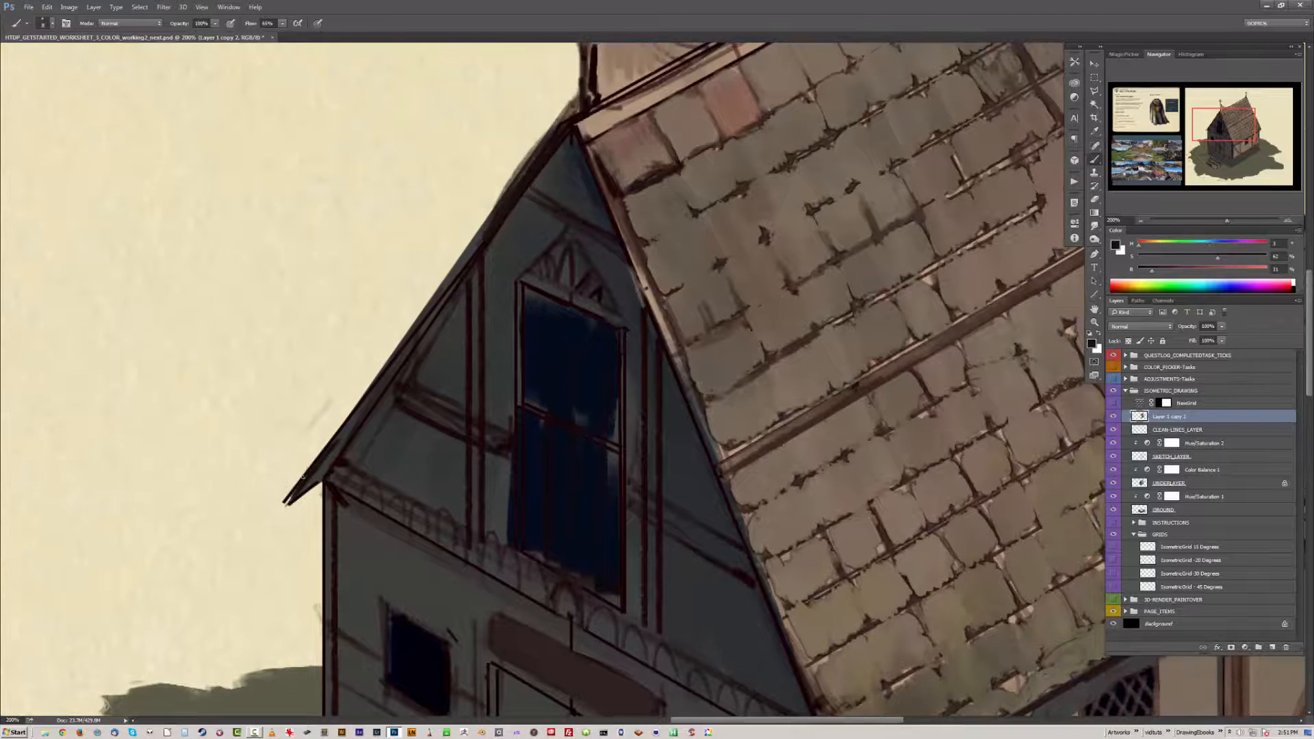
mouse_move(380, 370)
left_mouse_down()
mouse_move(503, 192)
mouse_move(297, 487)
mouse_move(428, 297)
left_mouse_up()
key("ctrl+0")
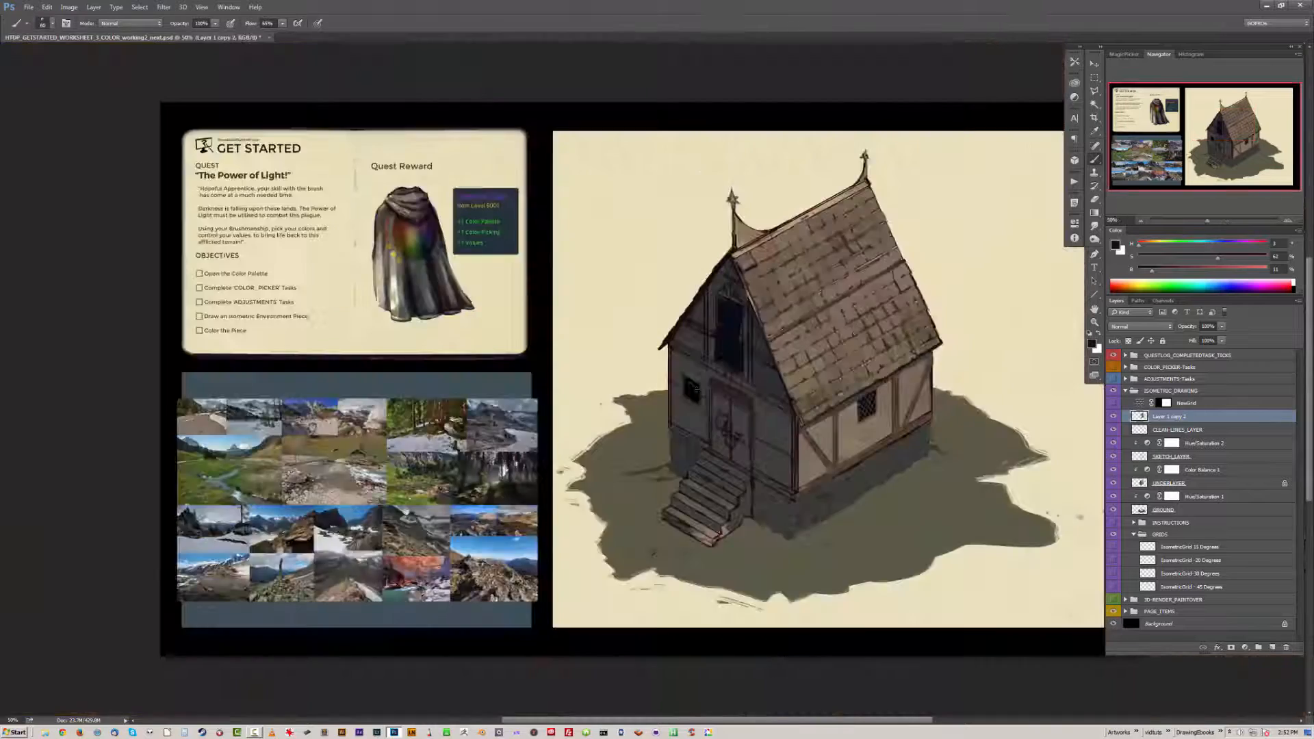
Step: Paint over the upper part of the tall gable window with a sampled dark tone
scroll(684, 288, "up", 4)
left_click_drag(568, 343, 568, 205)
left_click_drag(479, 236, 479, 152)
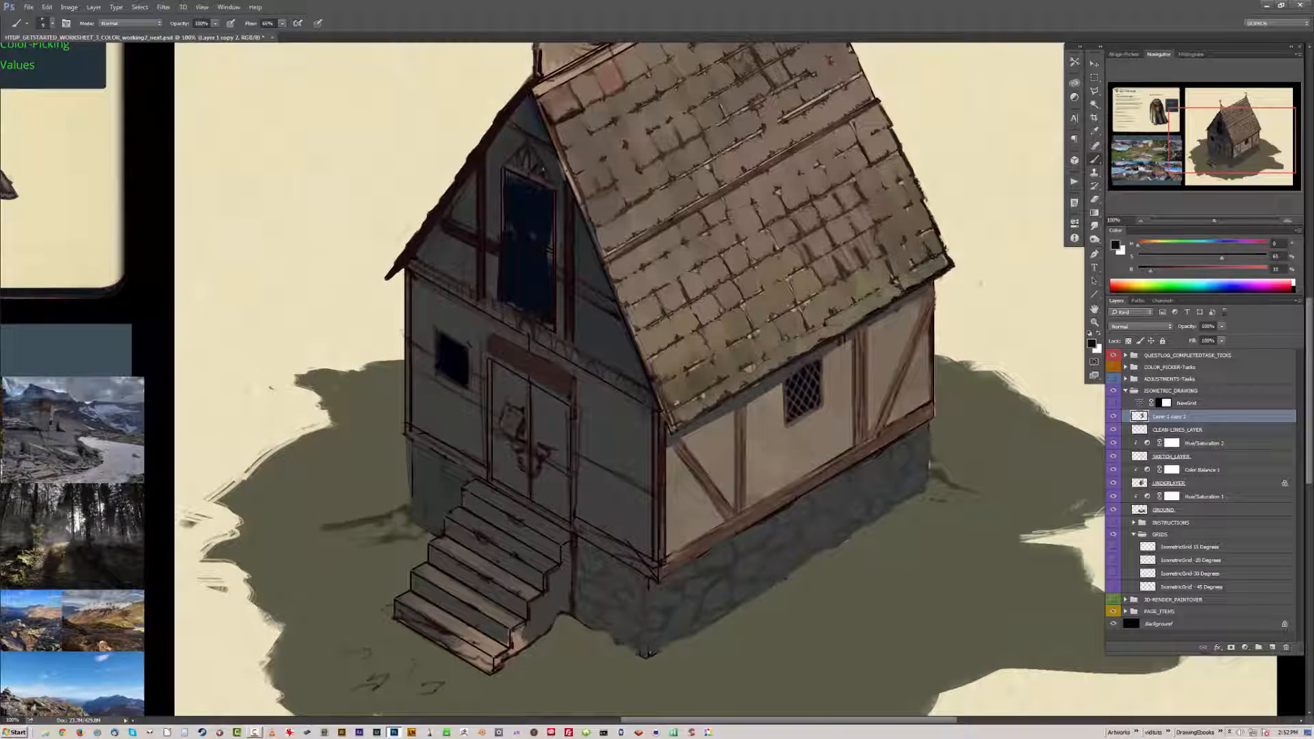
left_click(495, 248, "alt")
left_click_drag(502, 185, 533, 191)
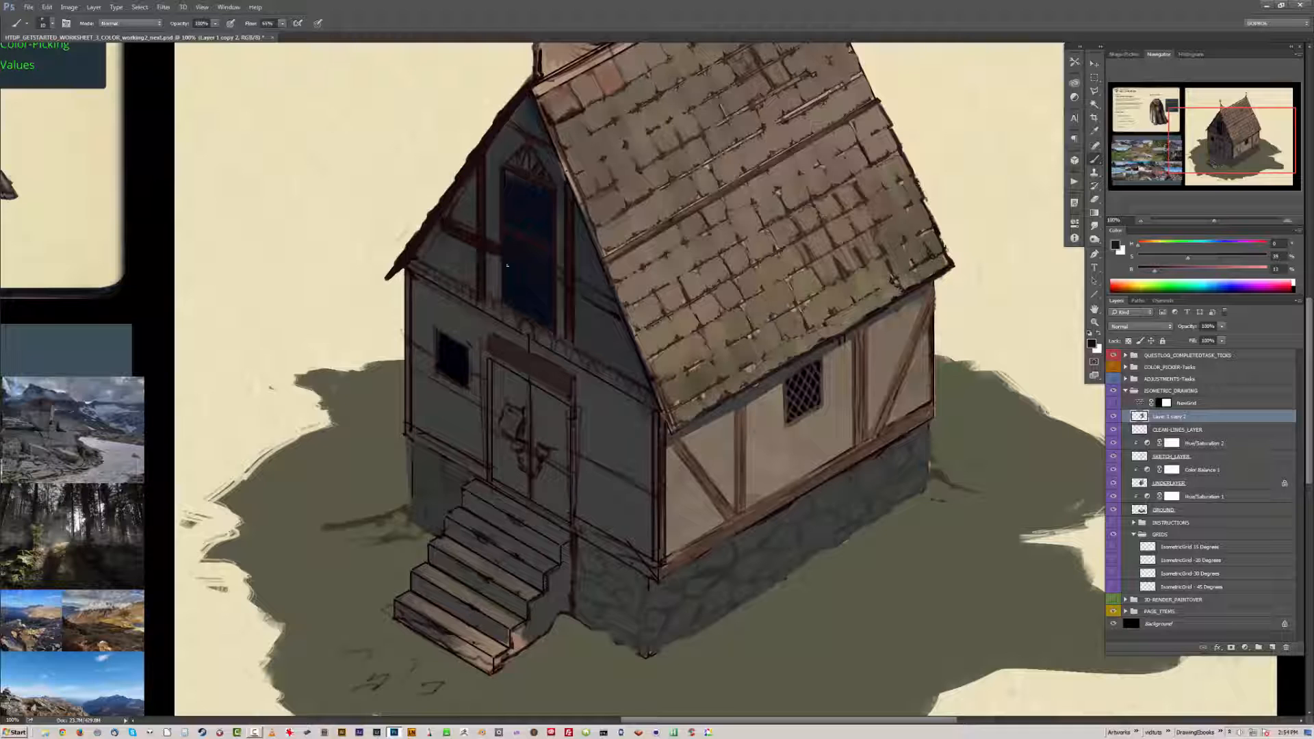
Step: Select the lower part of the gable window, stretch it vertically, and touch up the glass with sampled dark blues
left_click(571, 273, "alt")
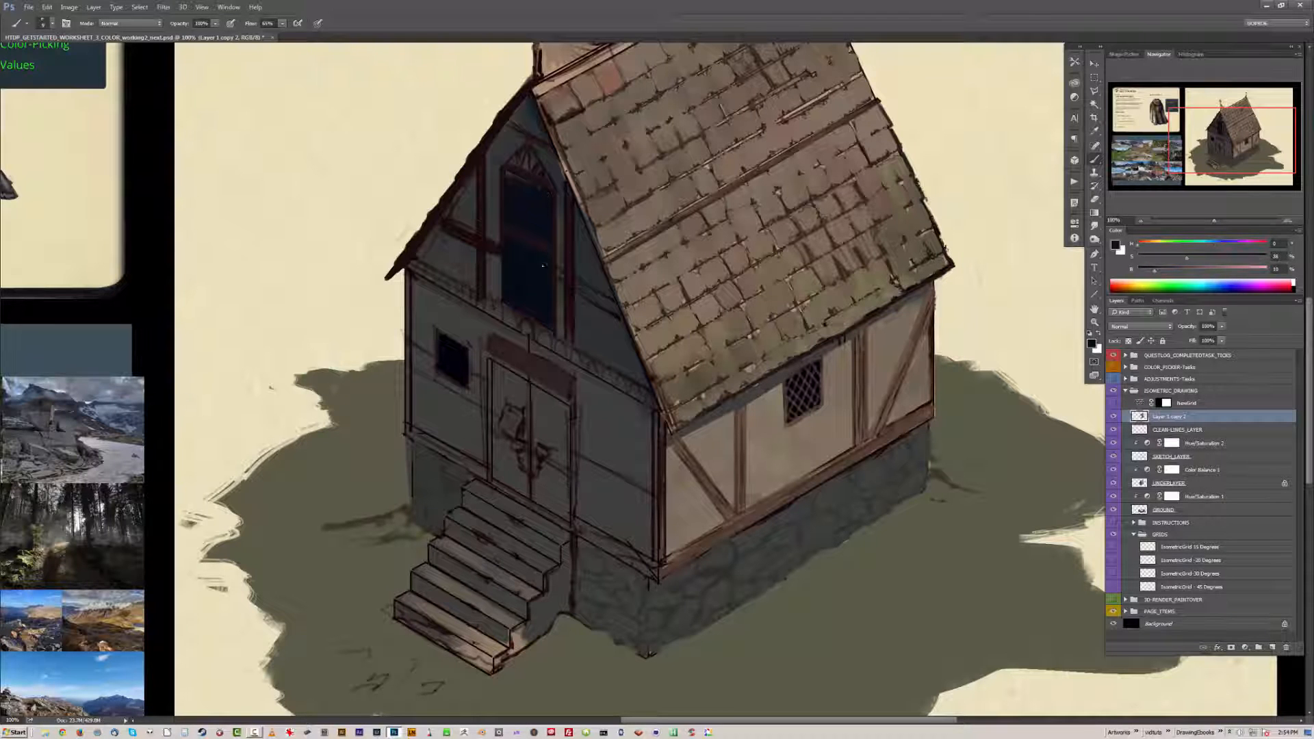
left_click(541, 283, "alt")
key("l")
key("b")
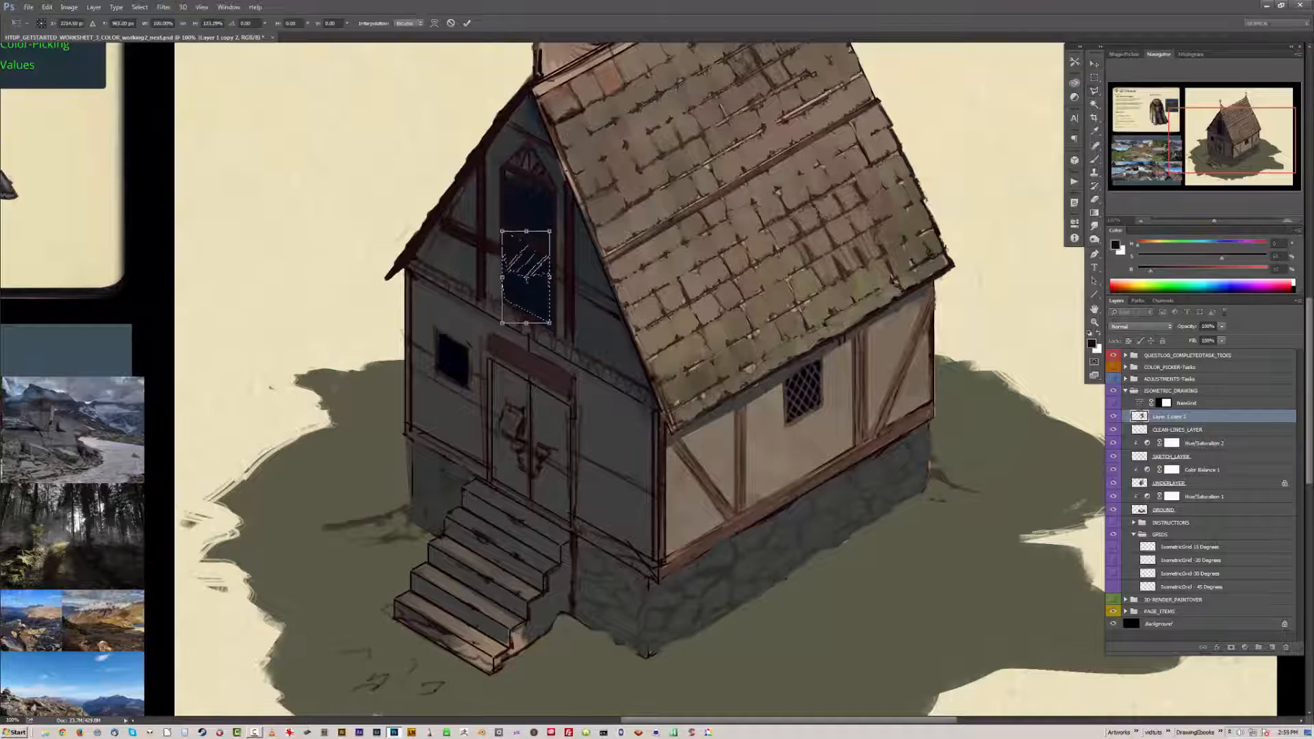
left_click(542, 291, "alt")
scroll(549, 280, "down", 1)
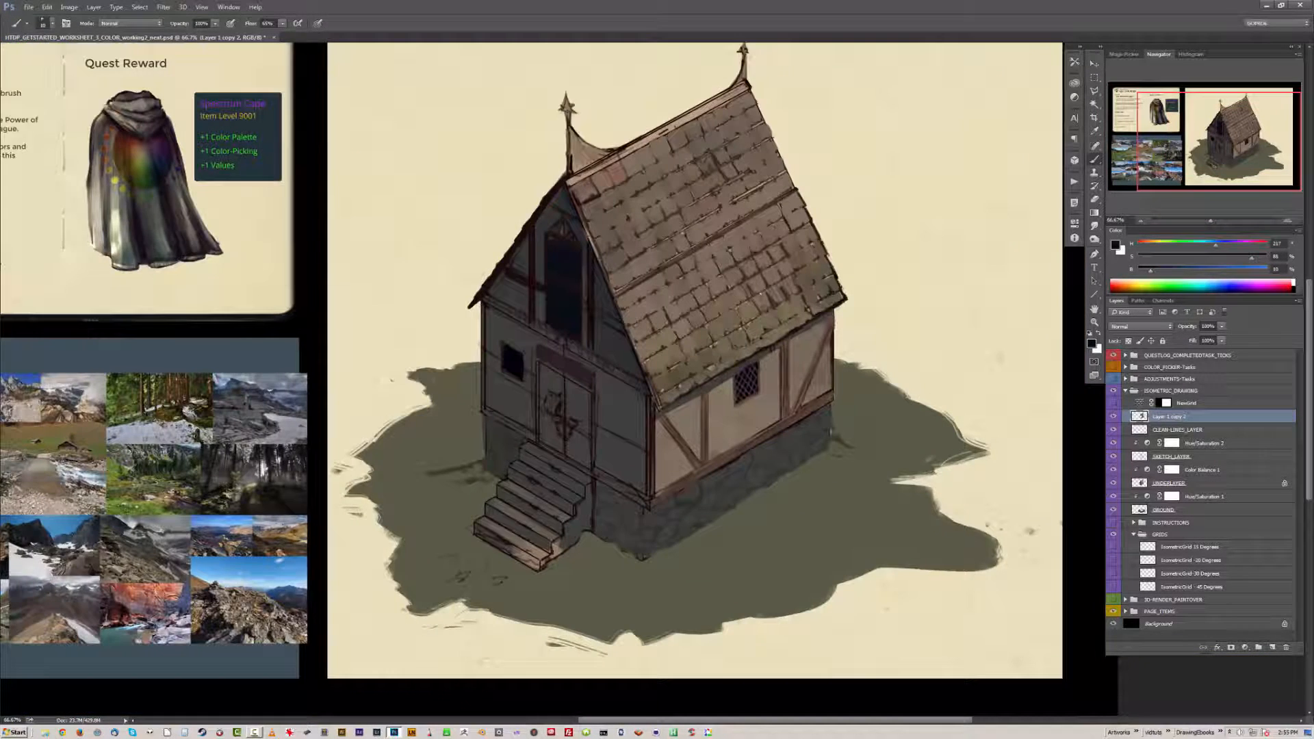
Step: Repaint the corner post between the front and side walls with sampled reddish brown
scroll(646, 380, "up", 1)
left_click(655, 361, "alt")
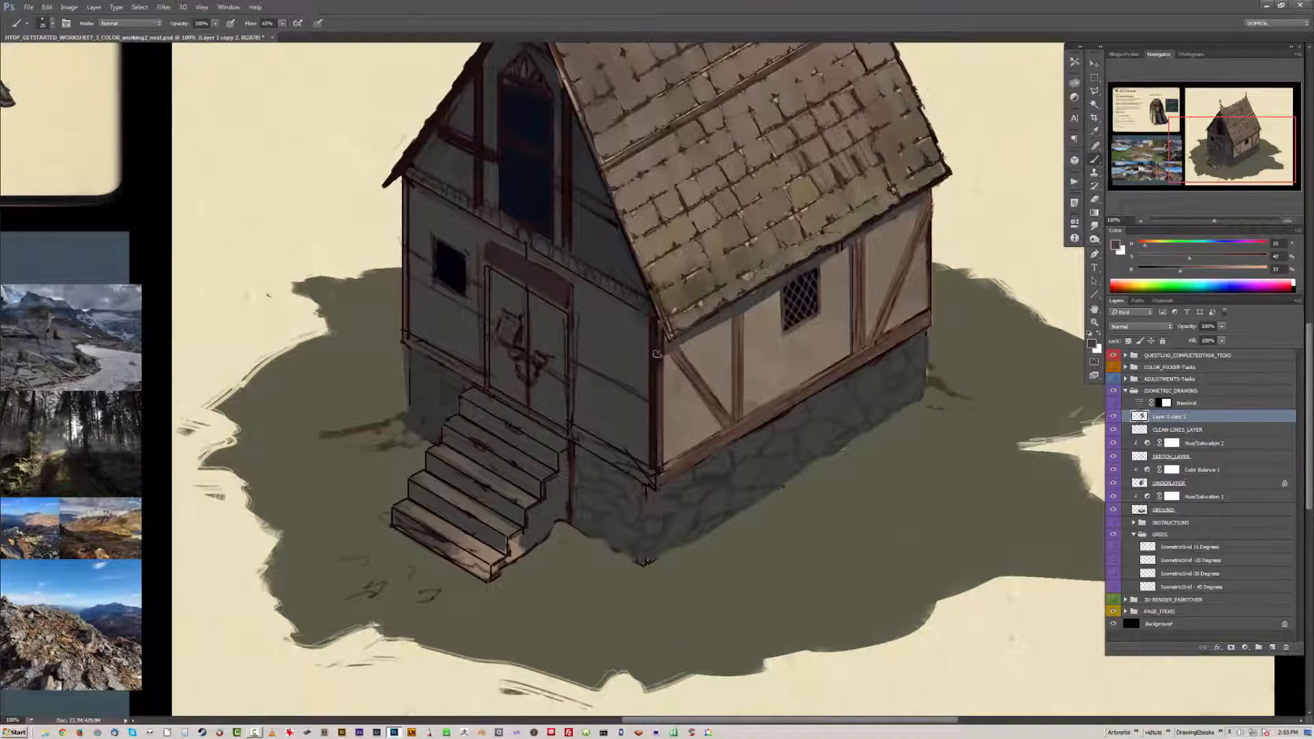
left_click(681, 336, "alt")
scroll(350, 540, "down", 1)
scroll(566, 205, "up", 1)
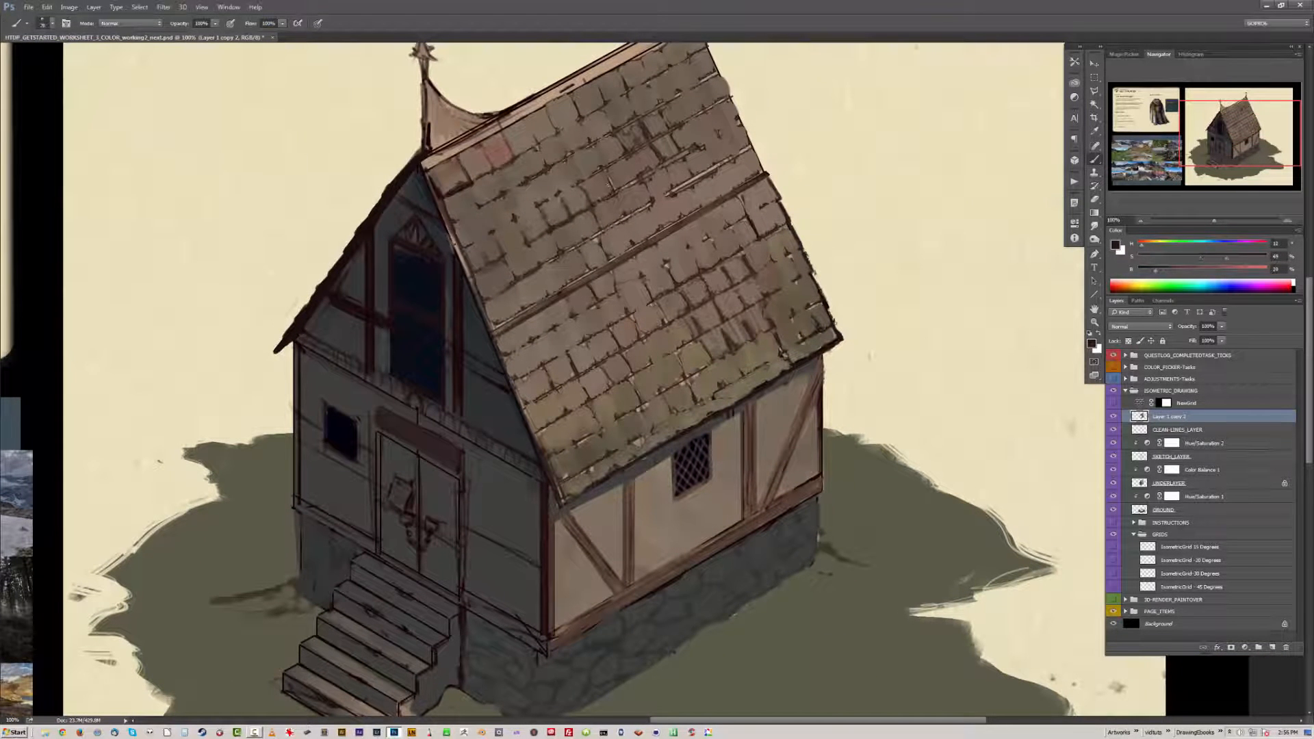
Step: Add a new Multiply layer and paint black shading lines along the horizontal rows of roof tiles
key("ctrl+shift+alt+n")
key("shift+alt+m")
key("d")
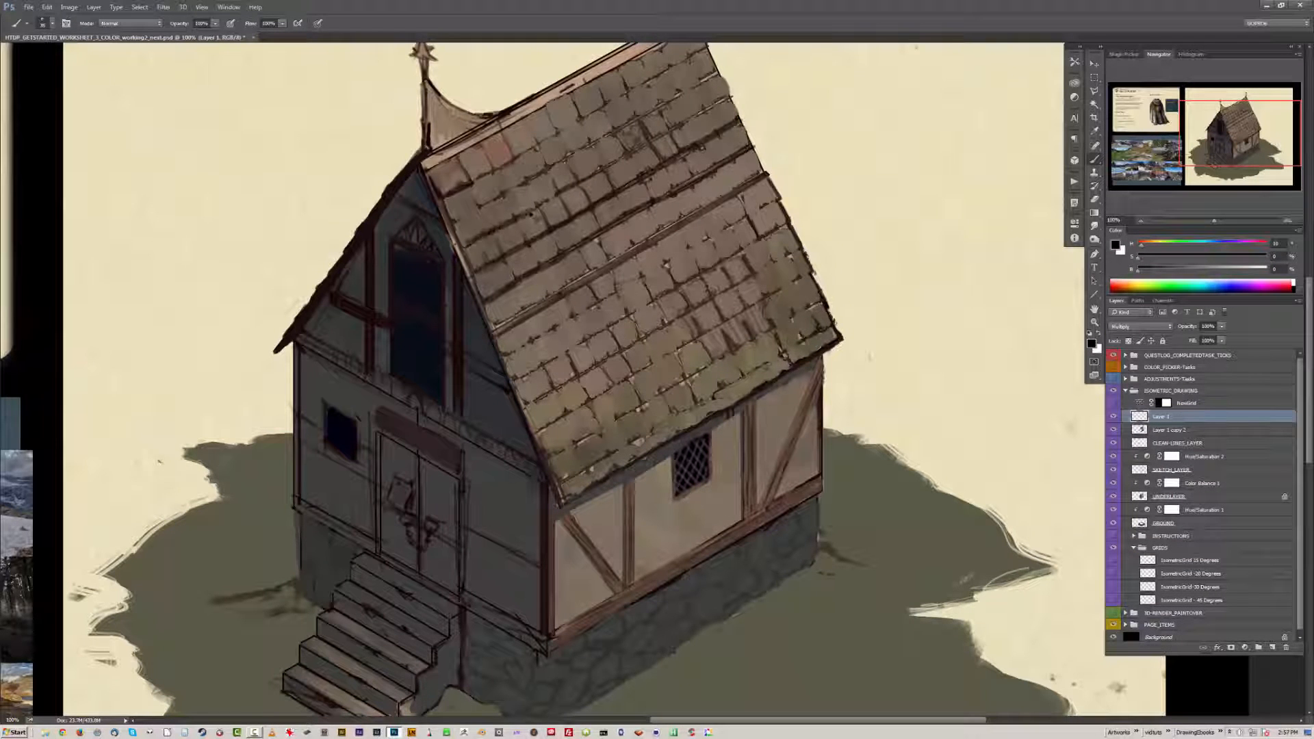
left_click_drag(592, 204, 583, 231)
left_click_drag(483, 357, 761, 195)
left_click_drag(495, 390, 778, 219)
left_click_drag(517, 435, 778, 253)
left_click_drag(530, 460, 813, 293)
left_click_drag(540, 488, 822, 322)
left_click_drag(554, 513, 831, 349)
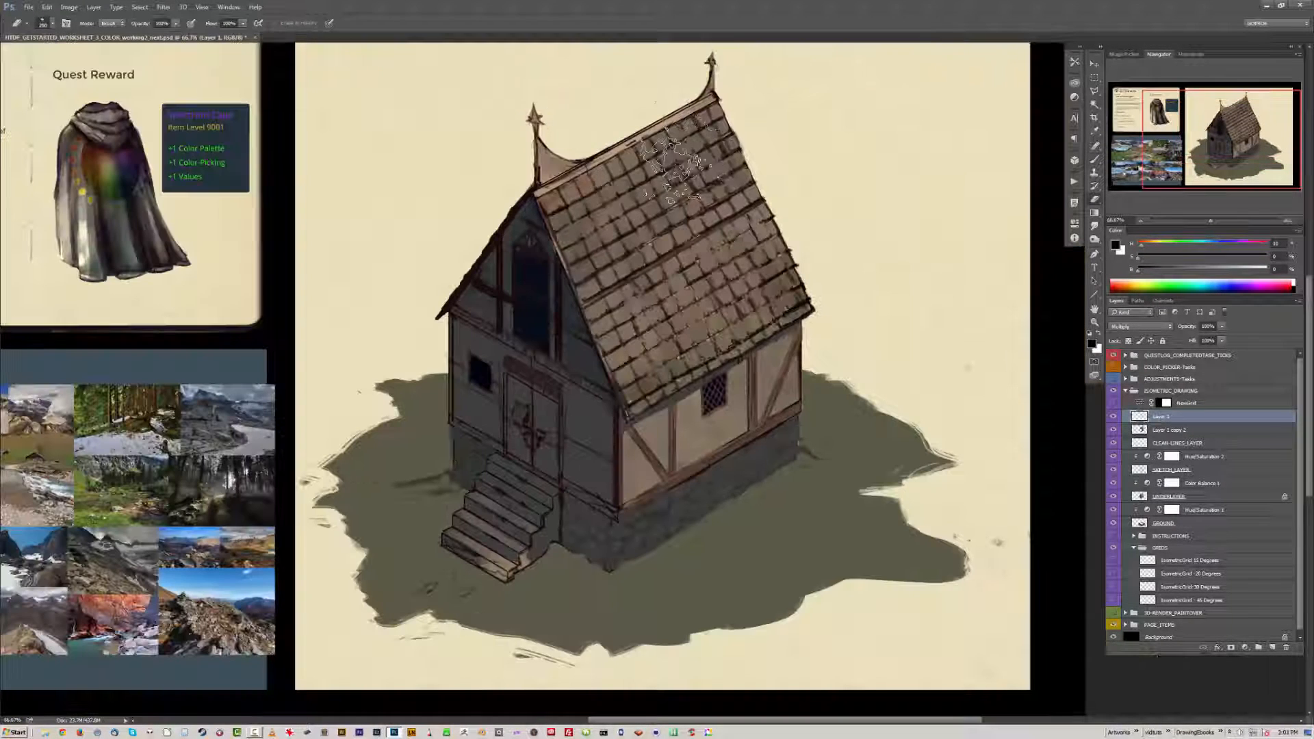
Step: Reduce the roof shading layer's opacity and merge it with the underlying house drawing layers into a single layer
left_click_drag(1187, 326, 1169, 329)
key("ctrl+minus")
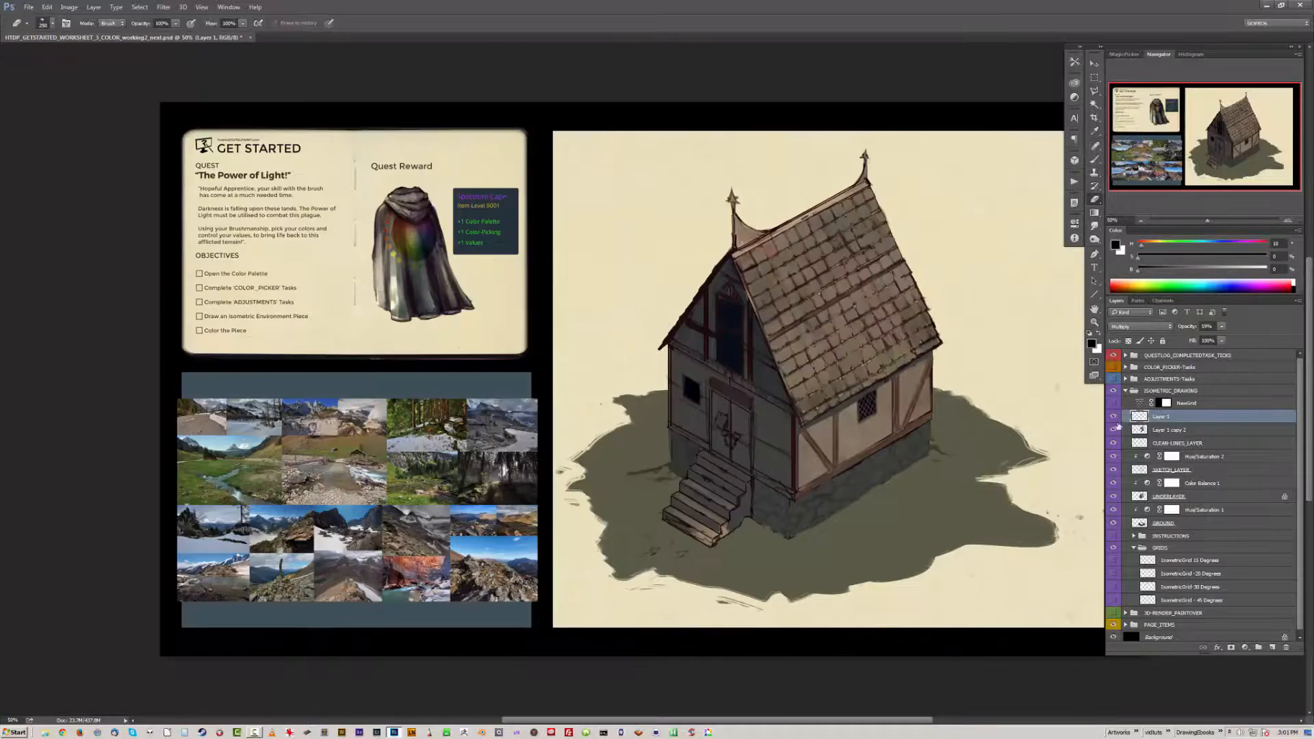
key("ctrl+e")
left_click(1122, 481, "shift")
key("ctrl+e")
Step: Add a Color Balance adjustment clipped to the house layer and shift its tonal ranges to warmer, yellower colours
left_click(1245, 648)
left_click(1263, 546)
left_click_drag(996, 270, 997, 274)
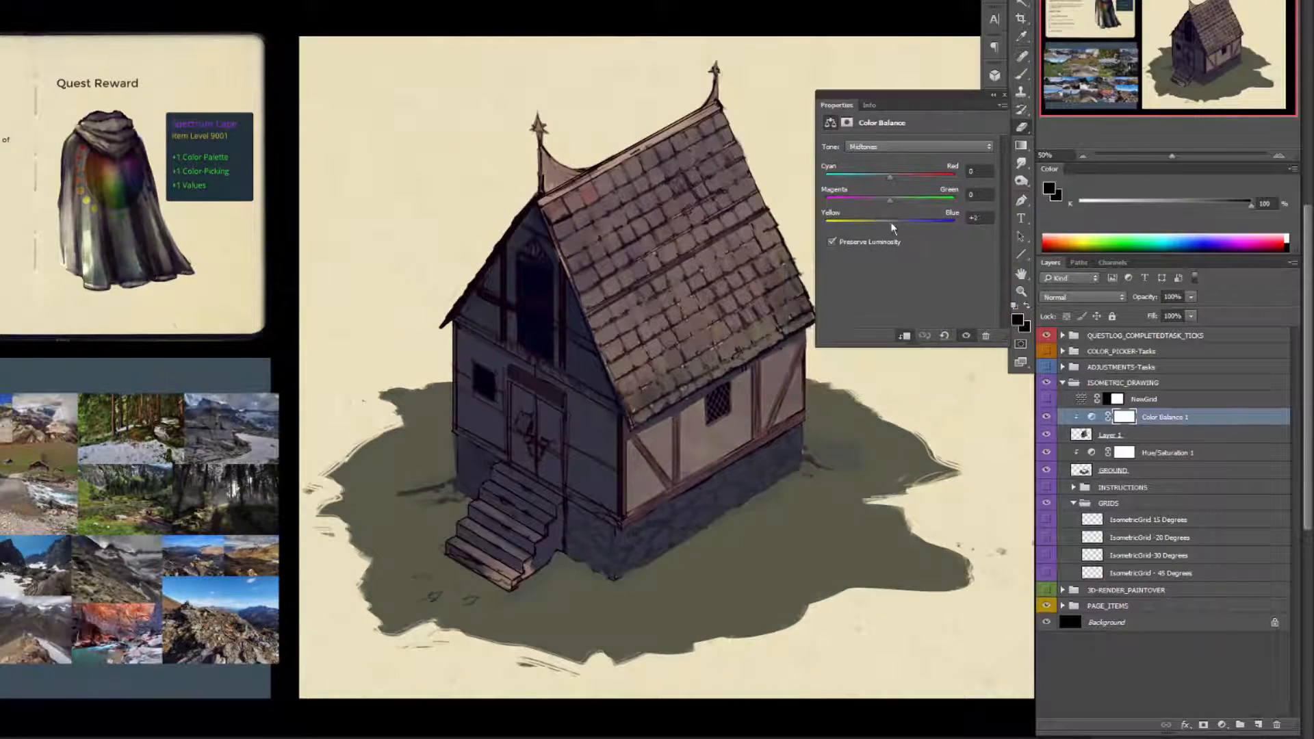
left_click(917, 147)
left_click(863, 175)
left_click_drag(890, 222, 873, 223)
left_click(900, 146)
left_click(898, 175)
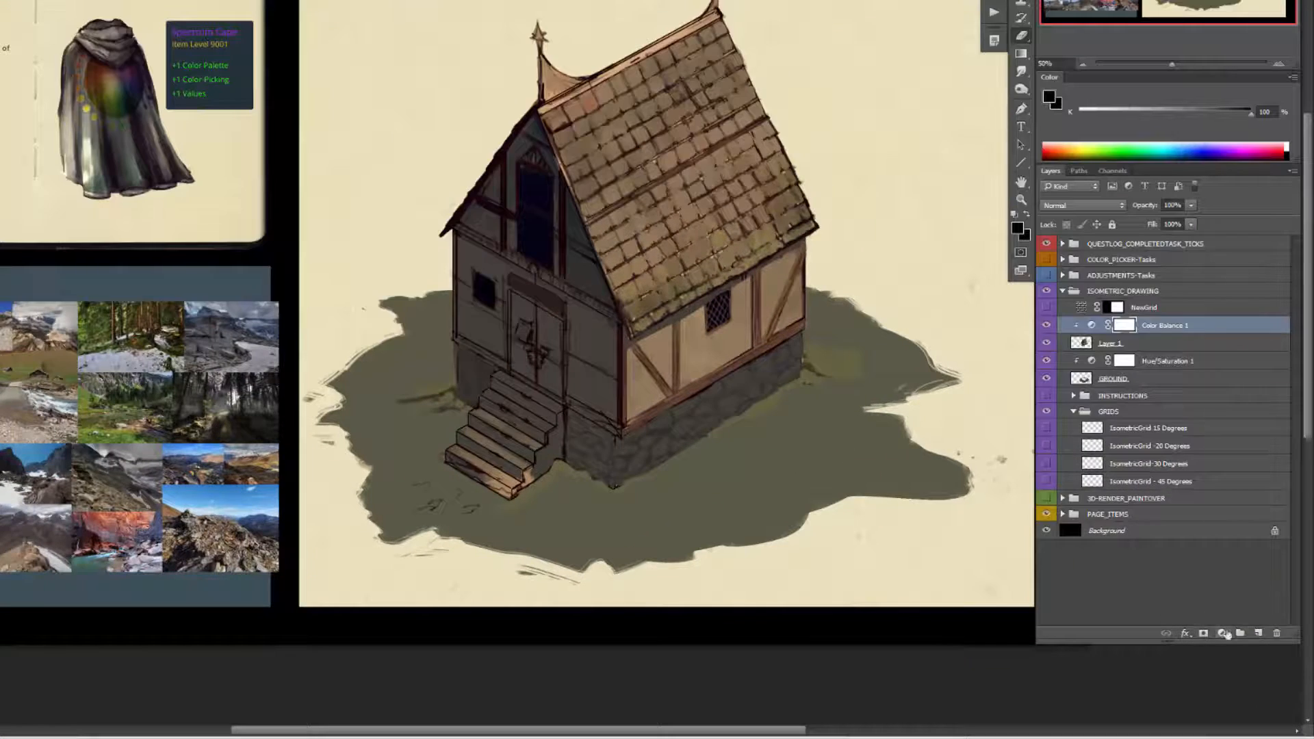
Step: Add a clipped Levels adjustment, brighten the house by lowering the white input, and merge the adjustments into the house layer
left_click(1245, 647)
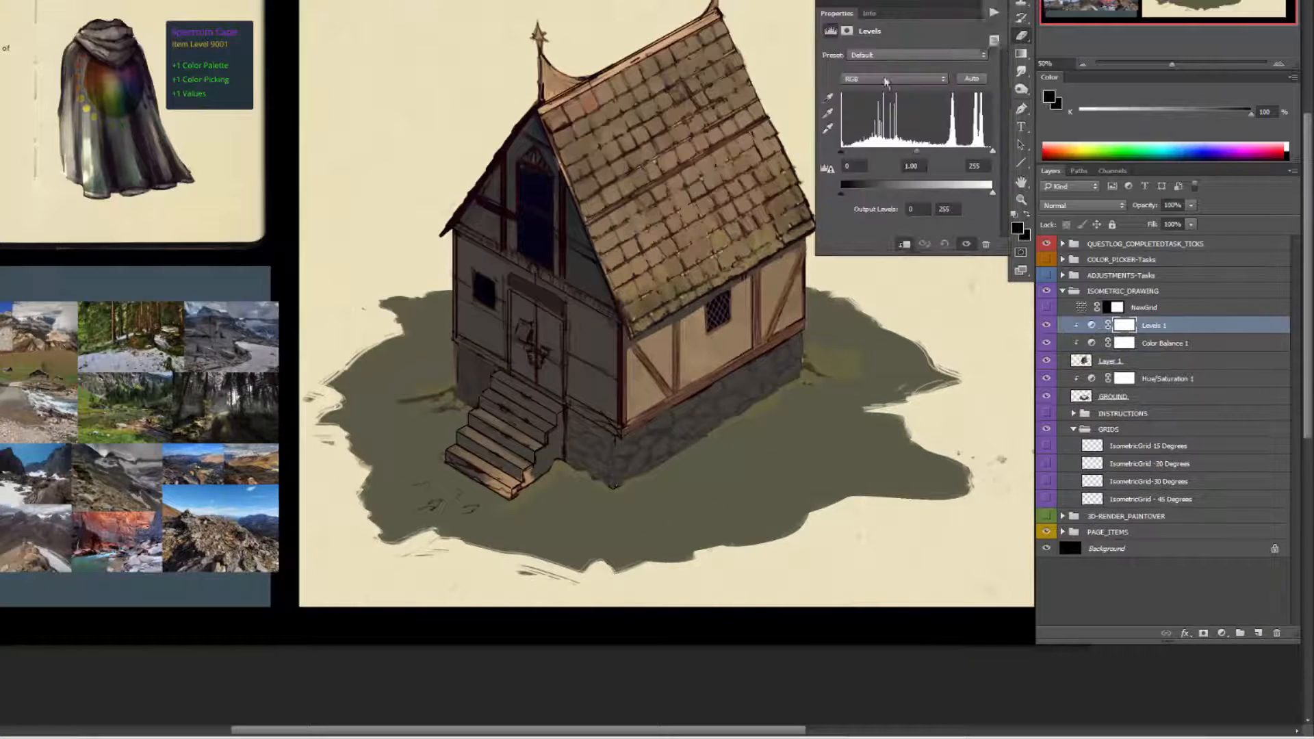
left_click_drag(1006, 271, 1001, 272)
left_click_drag(898, 150, 911, 150)
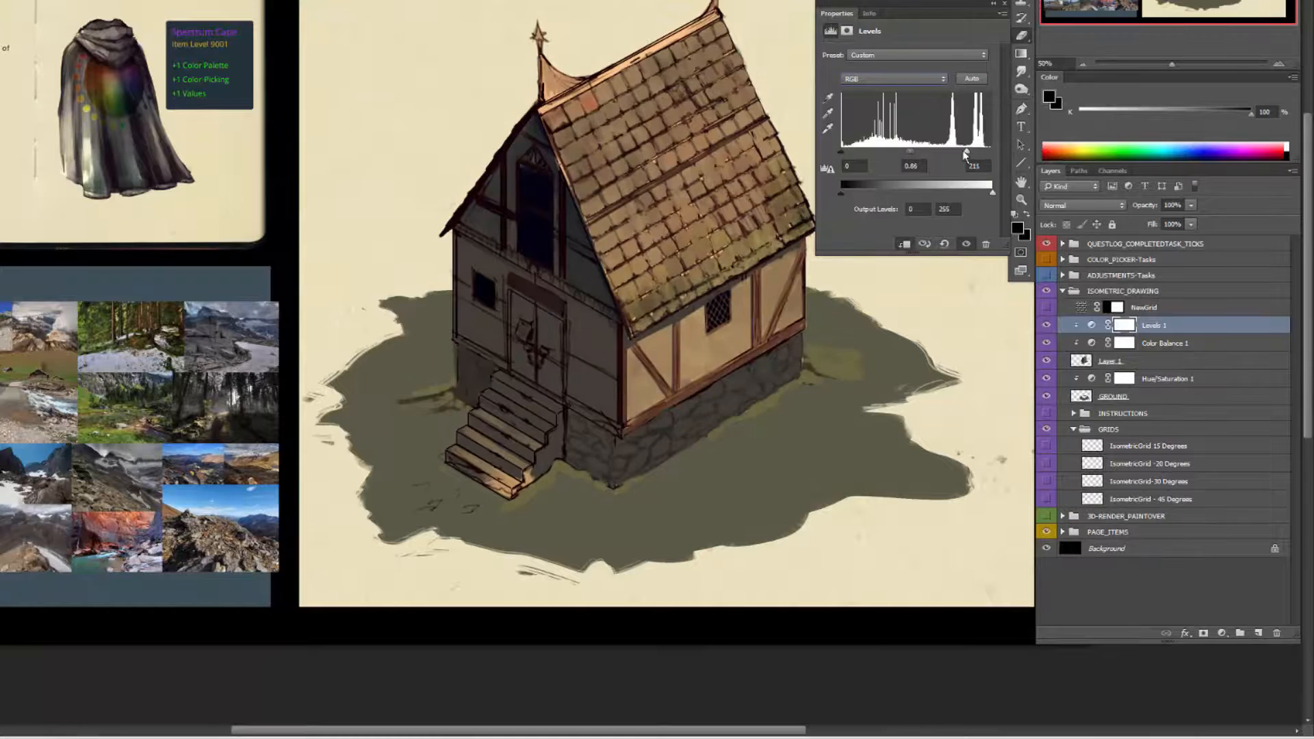
key("ctrl+e")
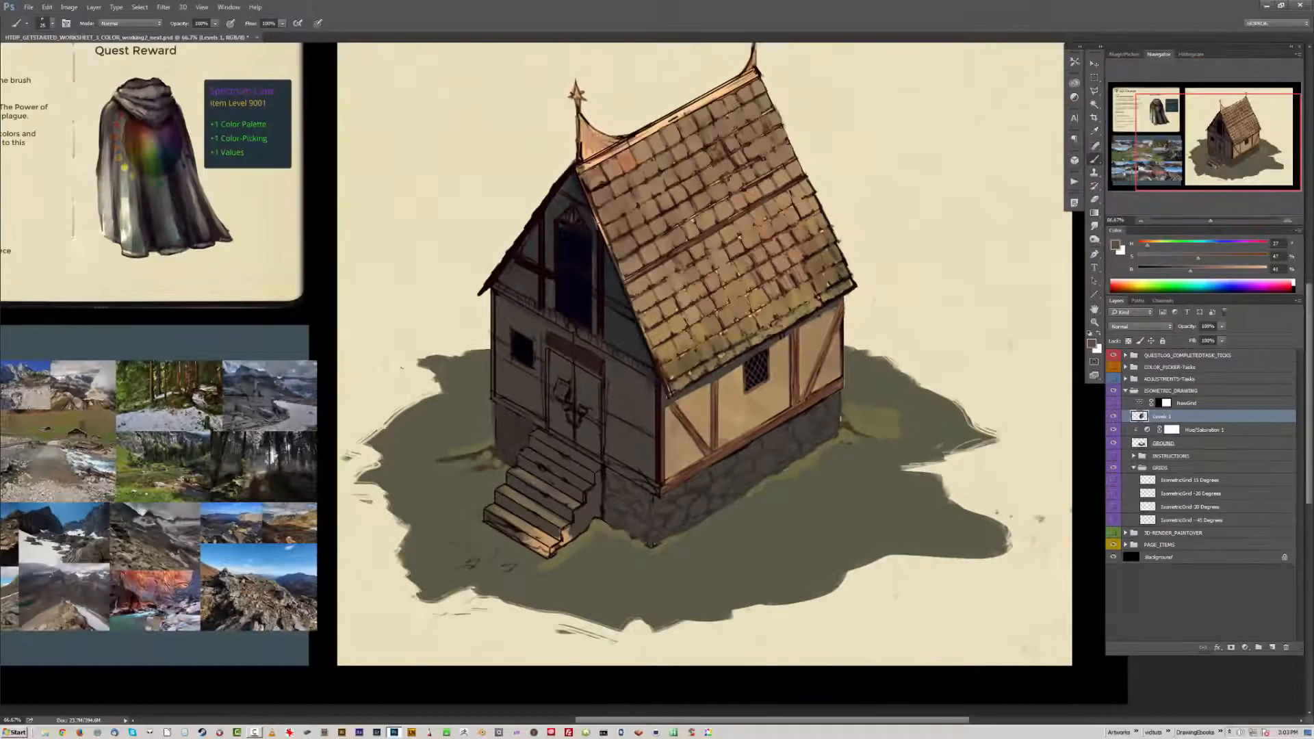
Step: Enlarge the brush and paint warmer sampled tones onto the roof tiles
left_click_drag(667, 121, 647, 189)
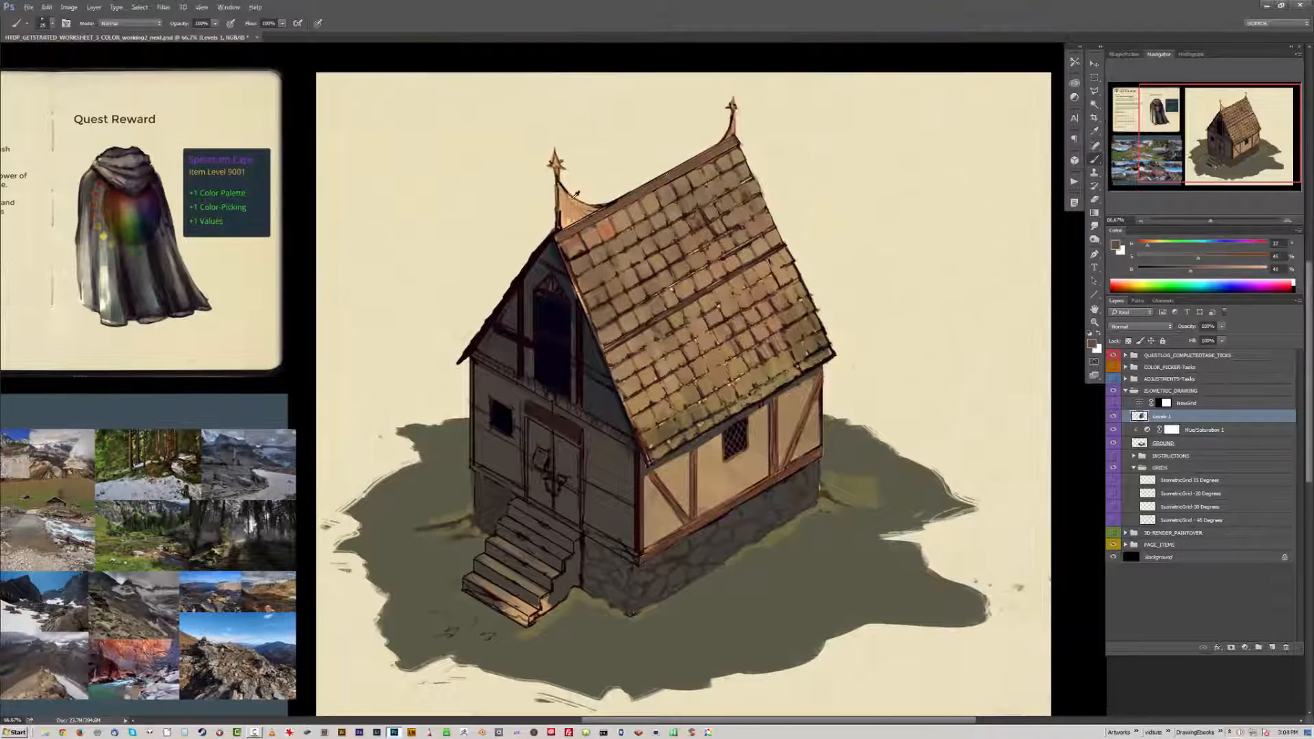
left_click(622, 201, "alt")
left_click(583, 244, "alt")
key("bracketright")
key("bracketright")
key("bracketright")
left_click_drag(585, 237, 585, 251)
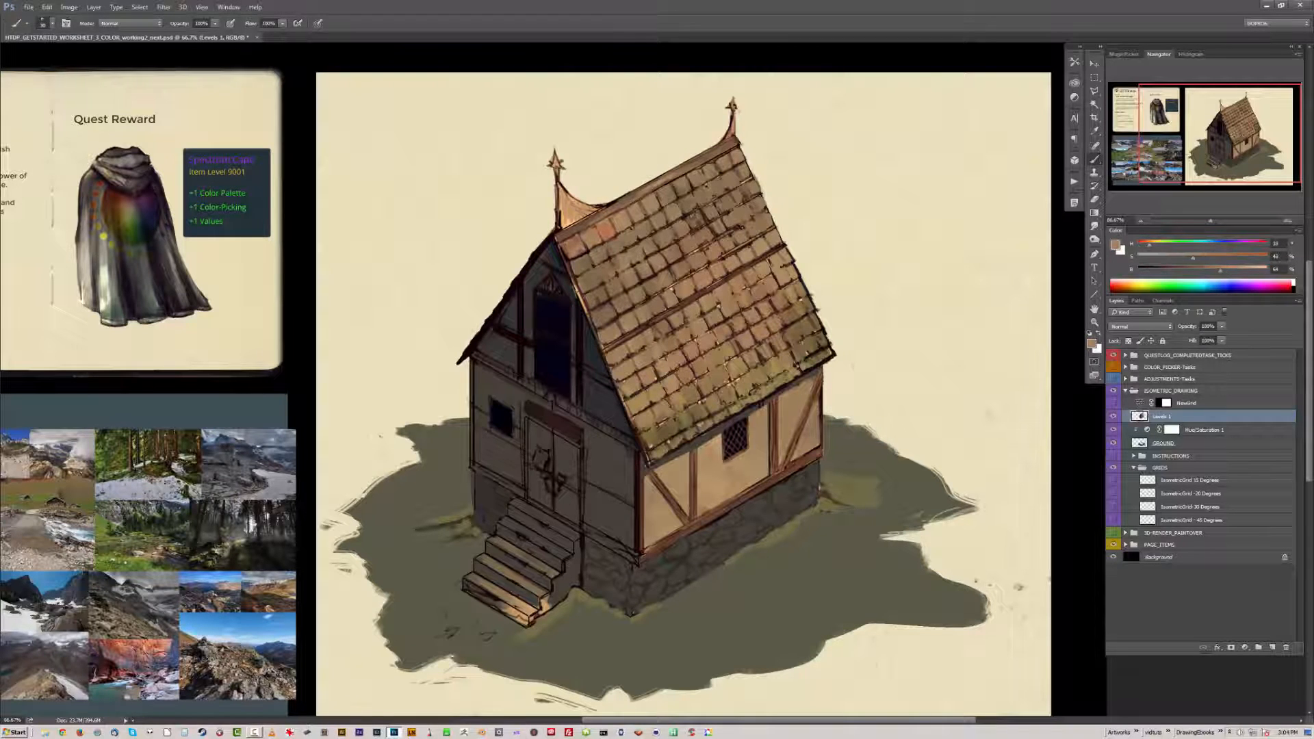
key("e")
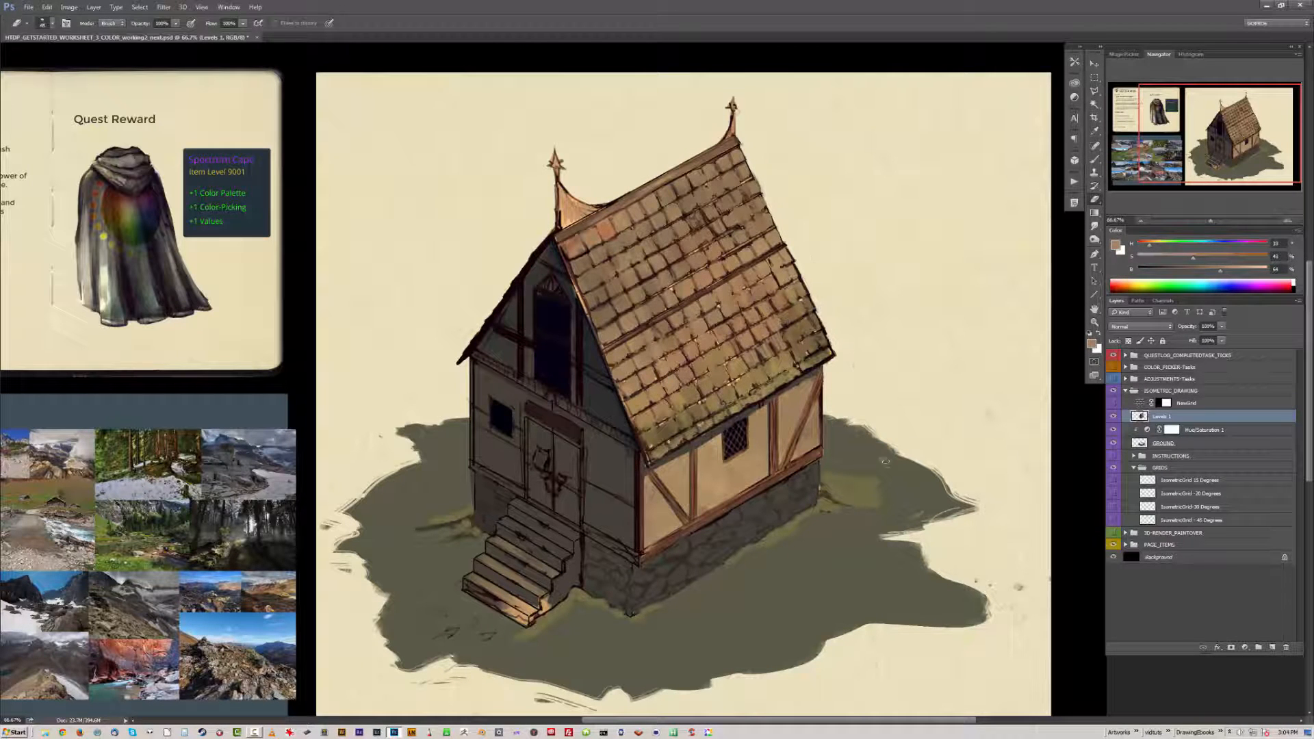
Step: Add a new Multiply layer and darken the stone foundation below the side wall with black strokes
key("b")
key("ctrl+shift+alt+n")
mouse_move(732, 526)
left_mouse_down()
mouse_move(692, 421)
mouse_move(596, 520)
mouse_move(455, 541)
left_mouse_up()
key("d")
scroll(722, 421, "up", 2)
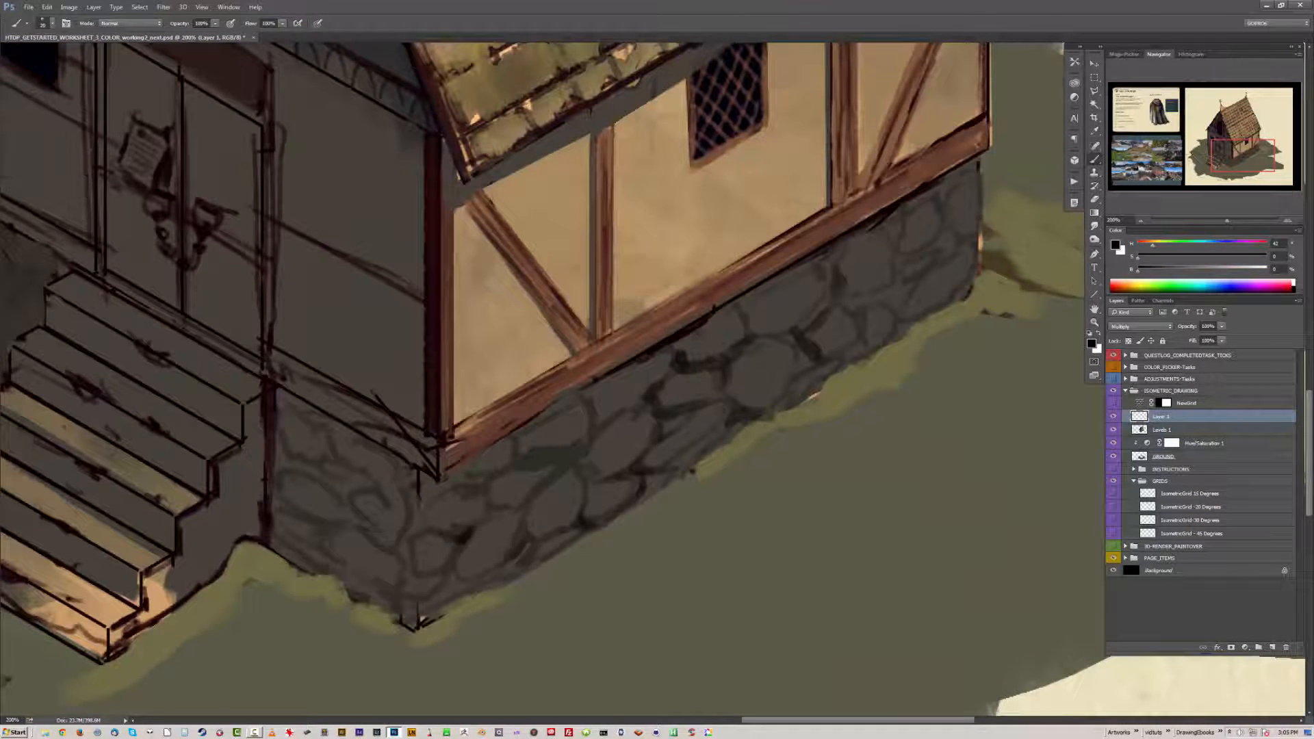
mouse_move(976, 167)
left_mouse_down()
mouse_move(713, 329)
mouse_move(455, 455)
left_mouse_up()
mouse_move(303, 441)
left_mouse_down()
mouse_move(478, 428)
mouse_move(463, 410)
mouse_move(478, 534)
mouse_move(589, 588)
left_mouse_up()
Step: Select the foundation faces on both sides of the stairs with the Polygonal Lasso, fill them with black, and deselect
key("l")
left_click(597, 450)
left_click(450, 365)
left_click_drag(450, 365, 642, 423)
left_click(312, 239, "shift")
left_click(311, 397)
left_click(377, 427)
left_click(414, 369)
left_click(442, 311)
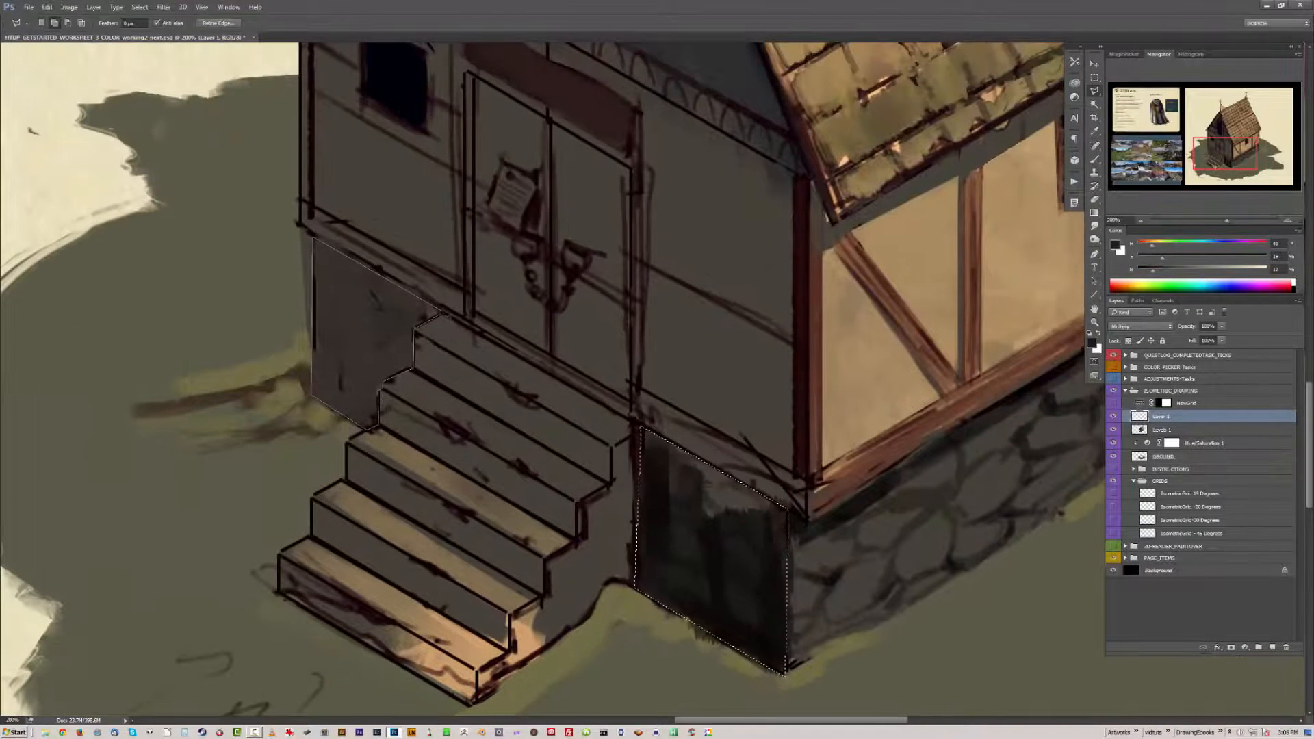
left_click(313, 239)
key("alt+BackSpace")
key("ctrl+d")
Step: Paint dark joints between the stones along the side wall's foundation
key("ctrl+minus")
key("b")
mouse_move(1002, 362)
left_mouse_down()
mouse_move(817, 366)
mouse_move(600, 455)
mouse_move(608, 474)
left_mouse_up()
mouse_move(685, 451)
left_mouse_down()
mouse_move(745, 375)
mouse_move(708, 390)
mouse_move(753, 392)
mouse_move(727, 381)
mouse_move(682, 436)
mouse_move(578, 486)
left_mouse_up()
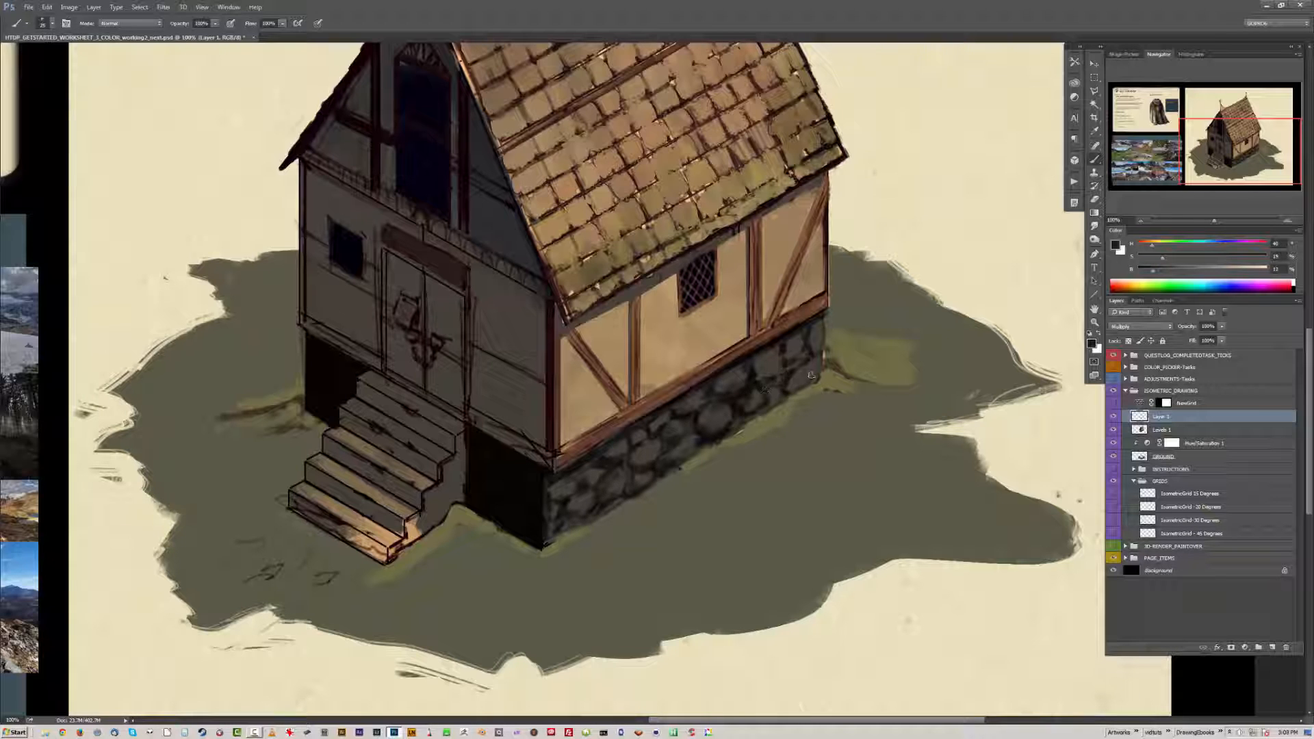
Step: Consolidate the foundation shading as a Normal layer with reduced opacity and merge it into the house painting
key("ctrl+j")
key("ctrl+e")
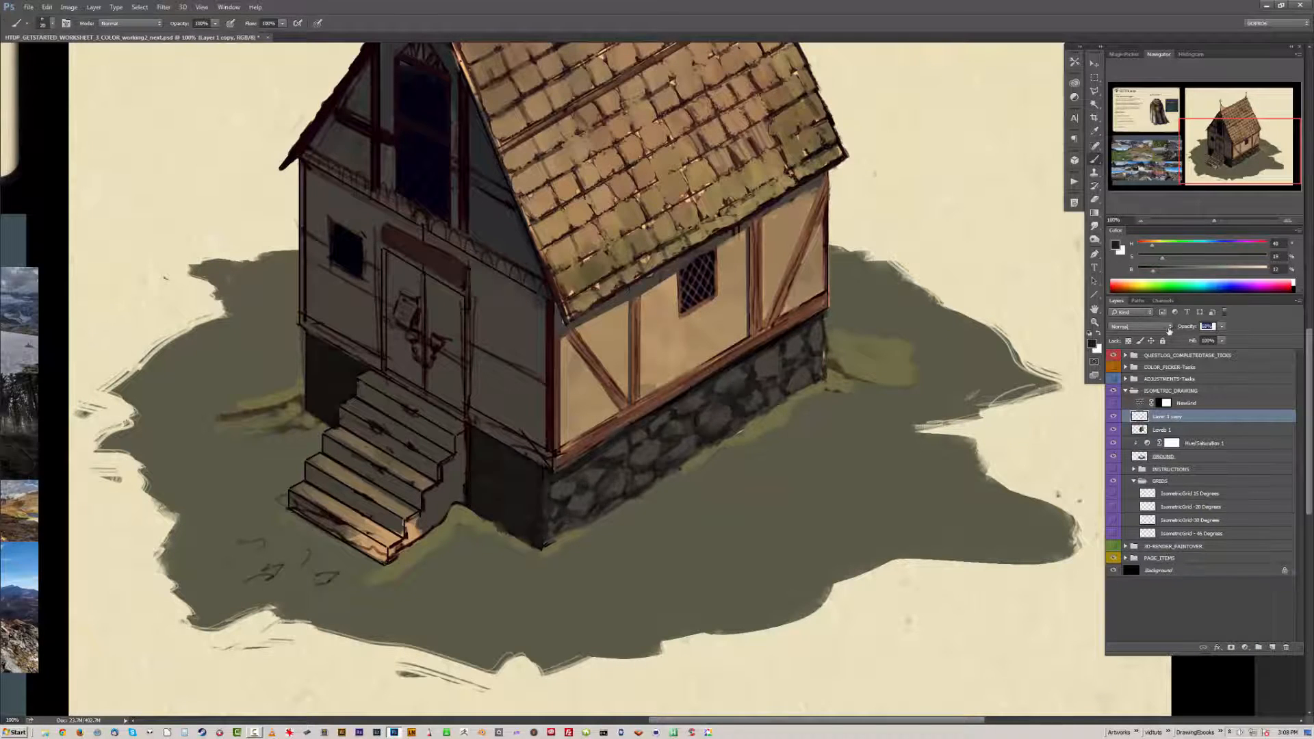
key("ctrl+minus")
Step: Paint over the roof tiles near the lower rear corner with sampled tile colours
left_click(729, 291, "alt")
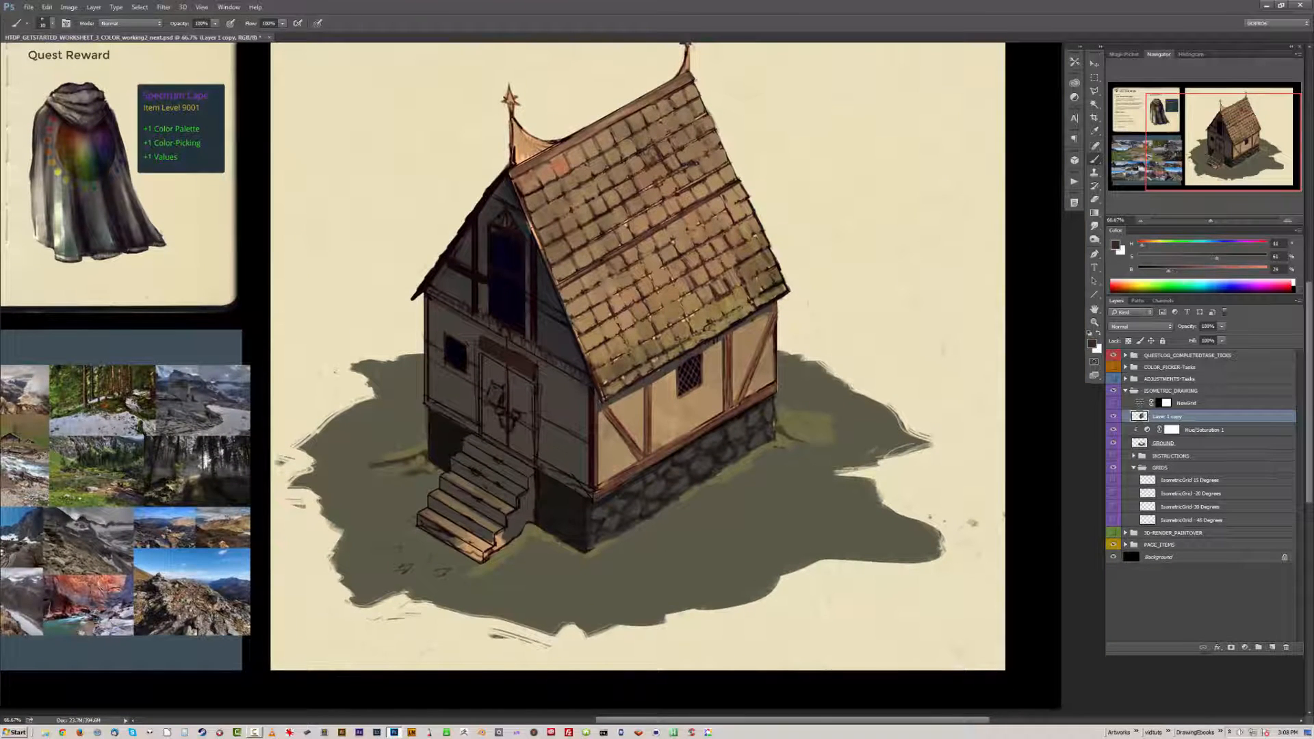
left_click(750, 280, "alt")
left_click(727, 281, "alt")
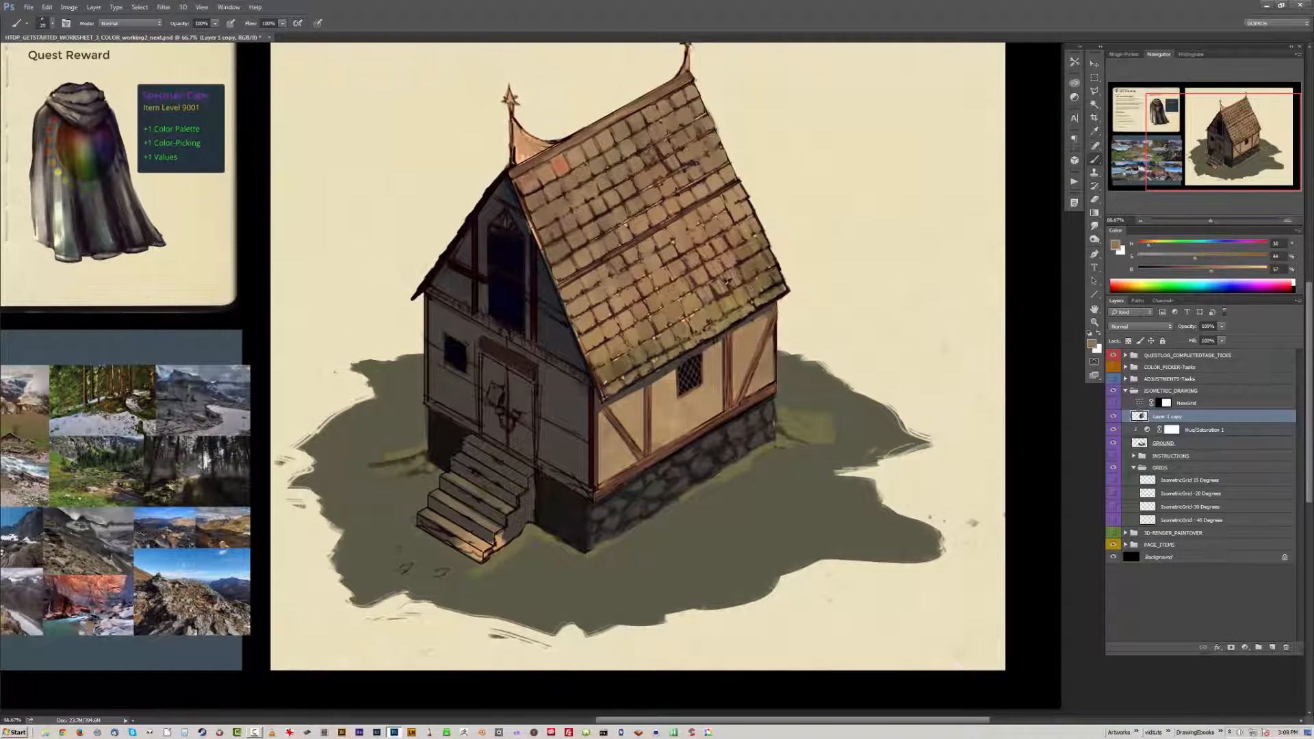
left_click_drag(716, 294, 772, 267)
Step: Repaint the side wall's plaster panels and timber posts with sampled creams and browns
scroll(766, 342, "up", 3)
left_click(630, 372, "alt")
left_click(572, 369, "alt")
left_click(572, 410, "alt")
left_click_drag(573, 355, 565, 455)
left_click(506, 466, "alt")
left_click_drag(465, 428, 554, 366)
left_click(428, 432, "alt")
left_click(423, 437, "alt")
left_click_drag(438, 455, 541, 599)
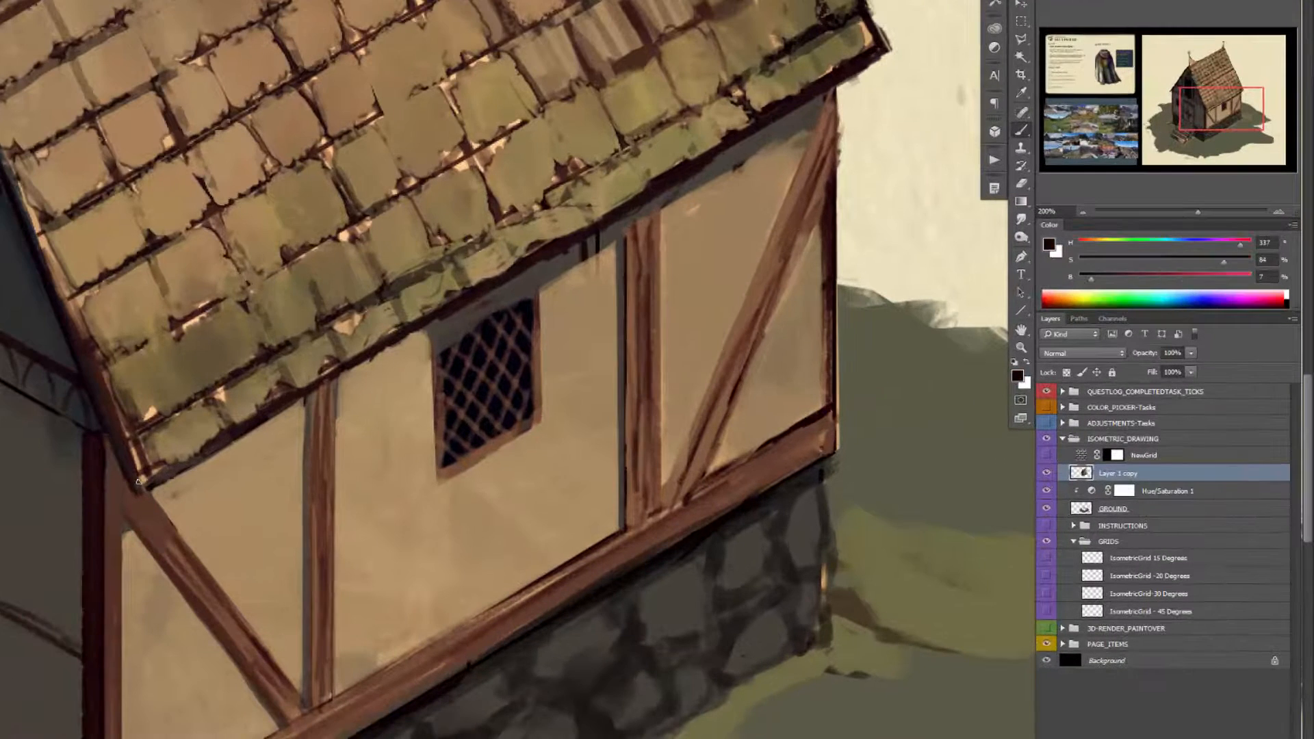
Step: Refine the side wall's timber edges and surrounding plaster with further sampled tones
left_click(821, 203, "alt")
mouse_move(657, 190)
left_mouse_down()
mouse_move(596, 297)
mouse_move(547, 615)
left_mouse_up()
left_click(731, 209, "alt")
left_click(684, 270, "alt")
left_click_drag(760, 311, 640, 592)
mouse_move(271, 735)
left_mouse_down()
mouse_move(425, 587)
mouse_move(464, 515)
left_mouse_up()
Step: Draw straight dark lines along the edges of the side wall's posts and braces with the Line tool
left_click(423, 590, "alt")
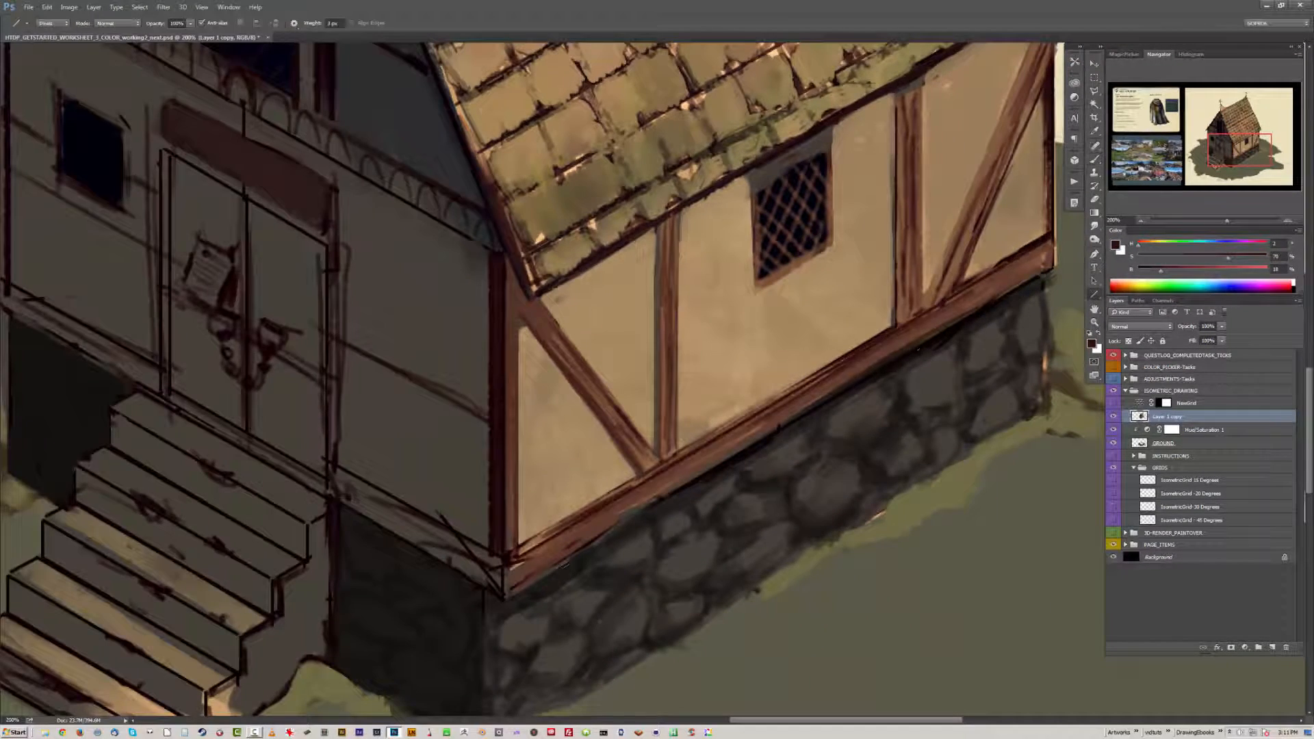
left_click_drag(616, 342, 541, 356)
key("bracketleft")
key("bracketleft")
mouse_move(446, 327)
left_mouse_down()
mouse_move(542, 446)
mouse_move(590, 236)
left_mouse_up()
left_click_drag(600, 468, 606, 226)
left_click_drag(725, 301, 695, 424)
left_click_drag(791, 468, 796, 220)
left_click_drag(792, 466, 795, 352)
Step: Set the line weight to 2 px and draw sampled light highlights along the side wall's timbers
left_click(825, 377, "alt")
type("2")
mouse_move(947, 134)
left_mouse_down()
mouse_move(822, 443)
mouse_move(820, 375)
left_mouse_up()
mouse_move(816, 381)
left_mouse_down()
mouse_move(816, 149)
mouse_move(848, 73)
left_mouse_up()
left_click_drag(819, 324, 602, 457)
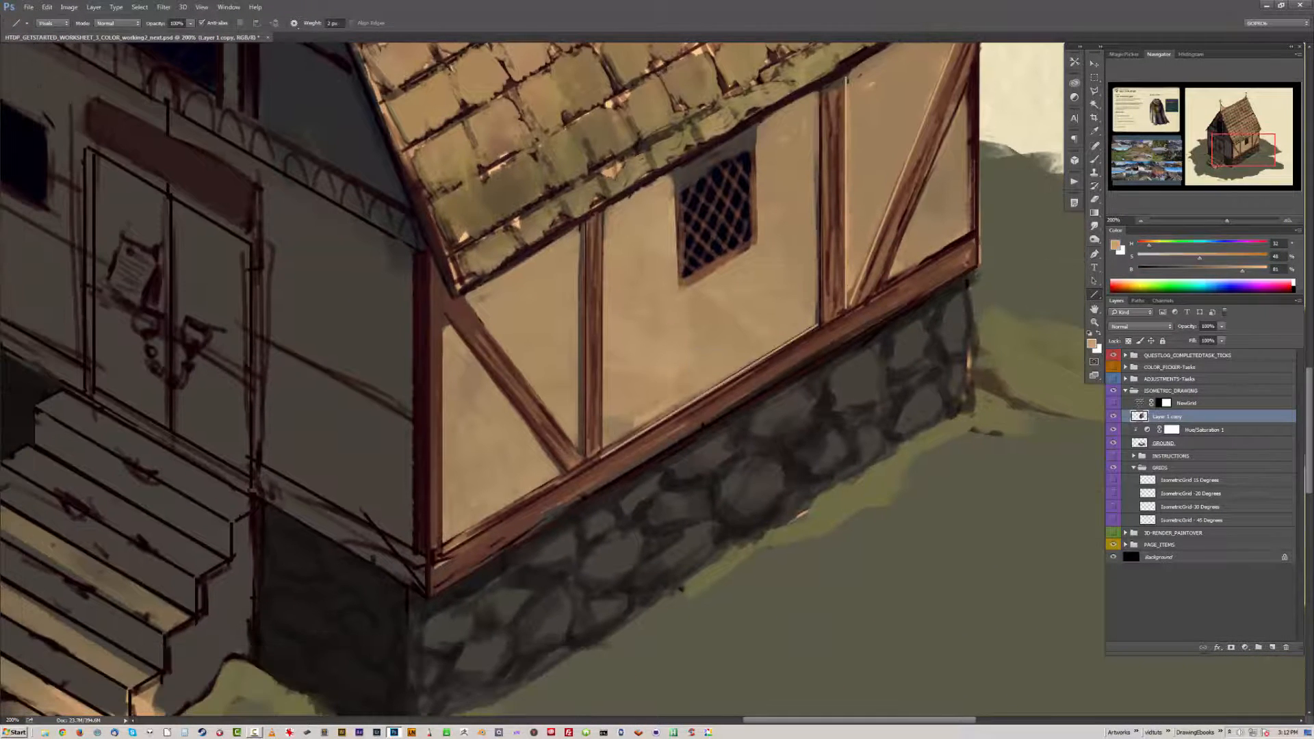
Step: Brush a sampled colour over the side wall around the front diagonal brace
key("b")
left_click(596, 442, "alt")
left_click_drag(517, 397, 496, 472)
Step: Outline the side window's frame with straight lines in a sampled colour
key("u")
left_click(695, 273, "alt")
left_click_drag(654, 243, 654, 363)
mouse_move(653, 362)
left_mouse_down()
mouse_move(734, 312)
mouse_move(734, 219)
left_mouse_up()
Step: Touch up the side window's frame and upper edge by brush with sampled browns
key("b")
left_click(653, 250, "alt")
left_click_drag(655, 248, 660, 342)
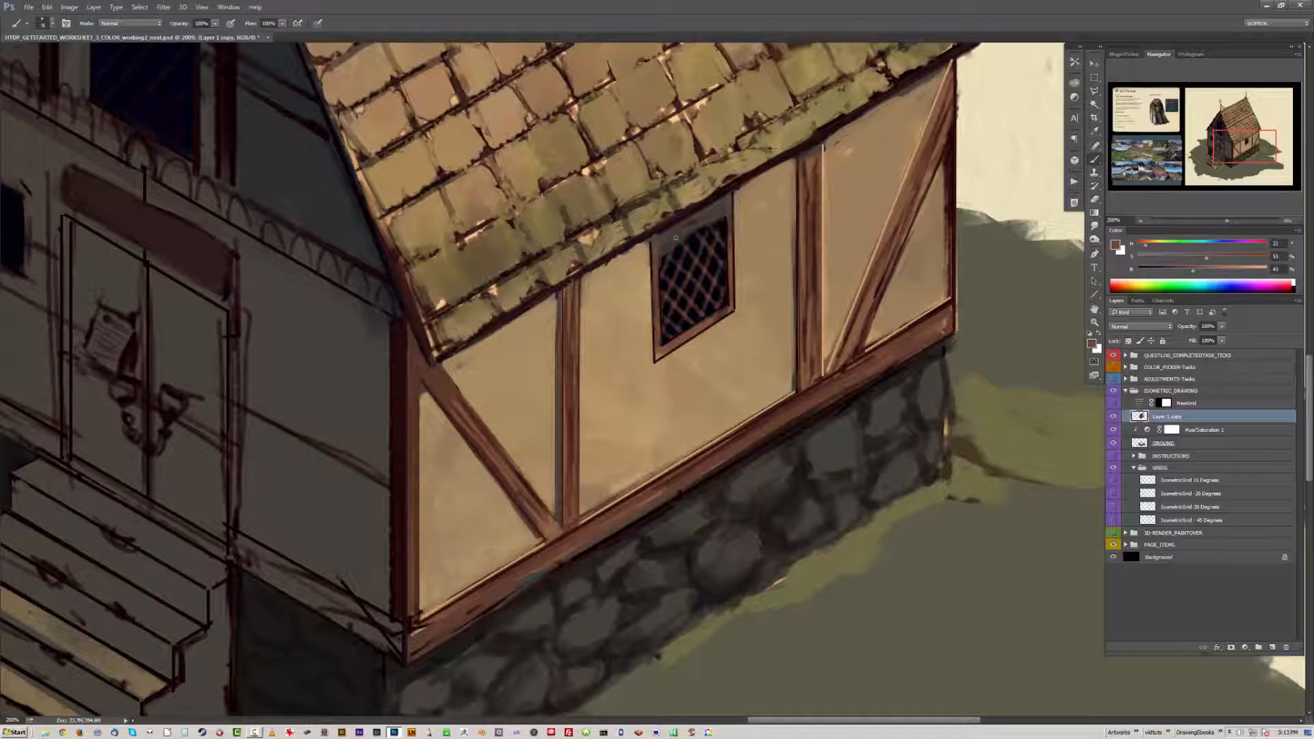
left_click(705, 226, "alt")
mouse_move(667, 219)
left_mouse_down()
mouse_move(696, 306)
mouse_move(665, 231)
mouse_move(698, 241)
mouse_move(720, 203)
mouse_move(726, 234)
mouse_move(660, 304)
left_mouse_up()
left_click(685, 236, "alt")
Step: Add an eave shadow on a new Multiply layer by filling a lassoed strip with black, reduce its opacity, and merge it down
key("ctrl+minus")
key("ctrl+minus")
key("ctrl+shift+alt+n")
key("l")
left_click_drag(578, 394, 756, 297)
key("b")
key("d")
key("alt+BackSpace")
key("ctrl+d")
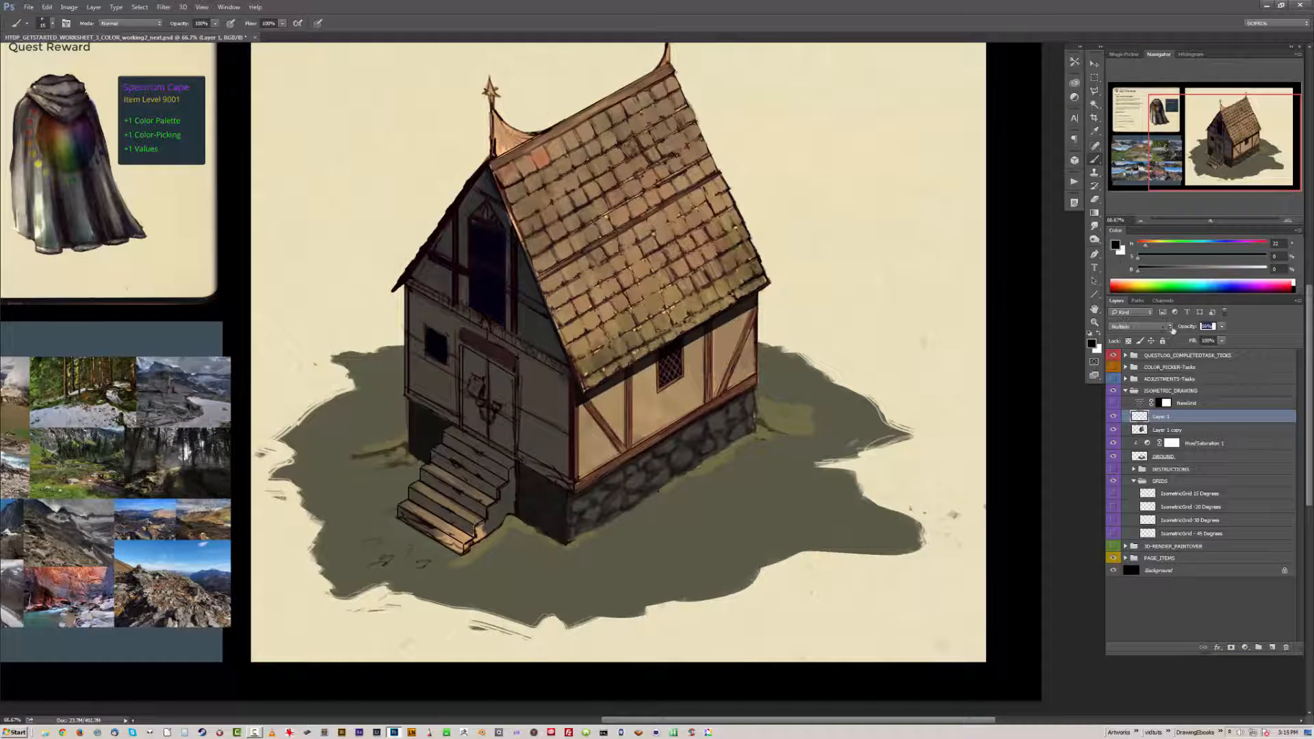
key("e")
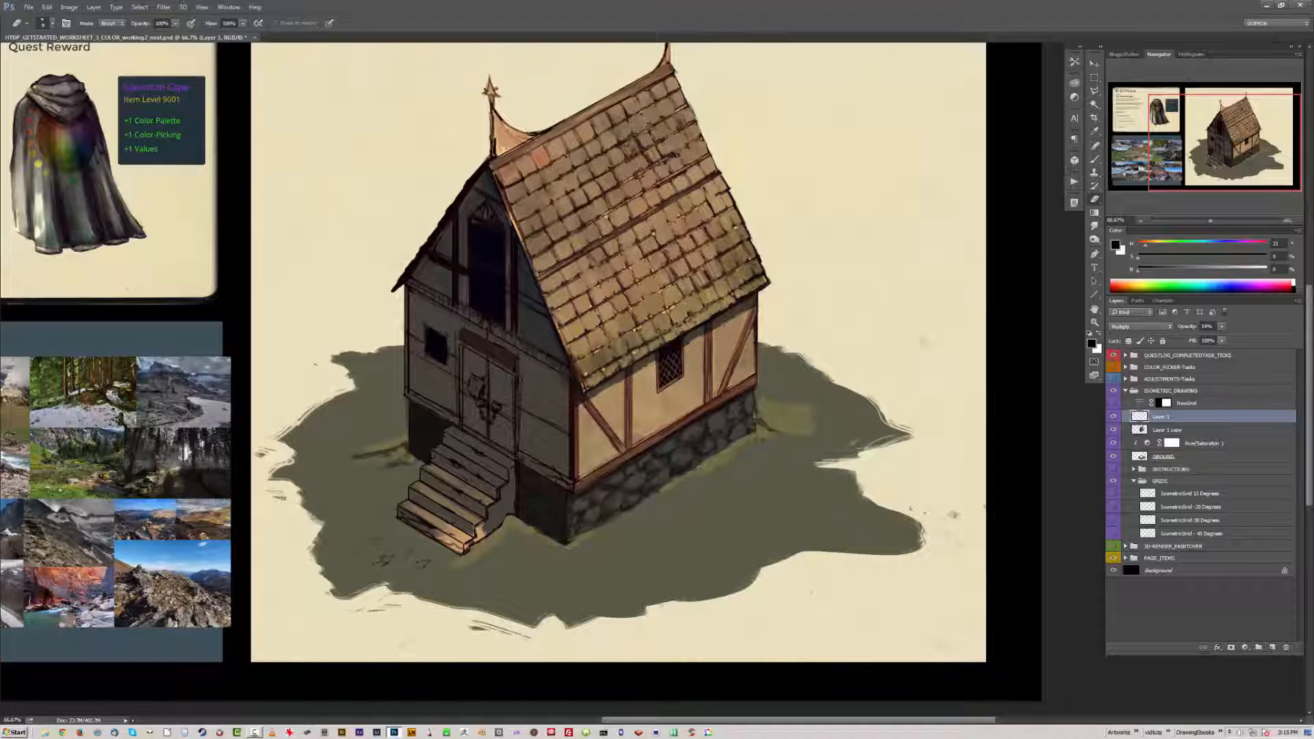
key("ctrl+e")
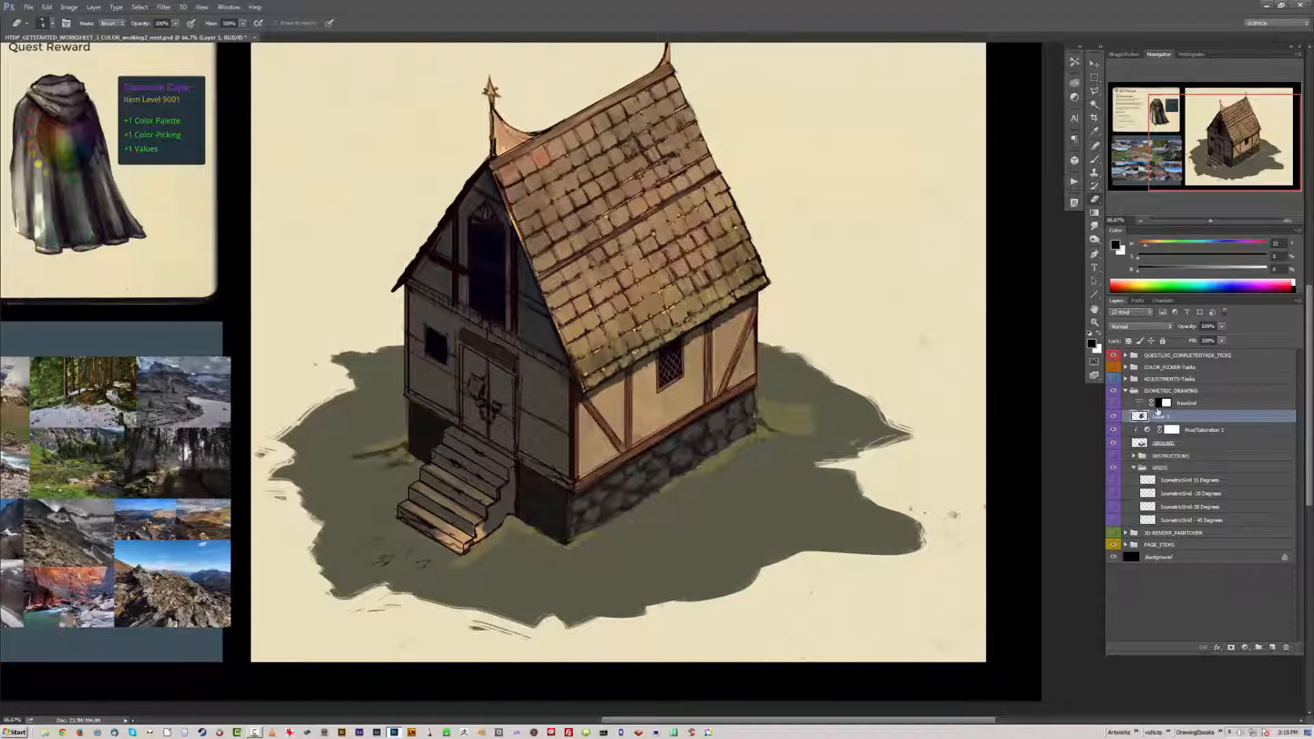
Step: Outline the front ridge flare and mark its vertical planks by brush in a sampled dark colour
key("b")
left_click(661, 141, "alt")
scroll(662, 141, "up", 1)
mouse_move(359, 207)
left_mouse_down()
mouse_move(384, 340)
mouse_move(348, 357)
left_mouse_up()
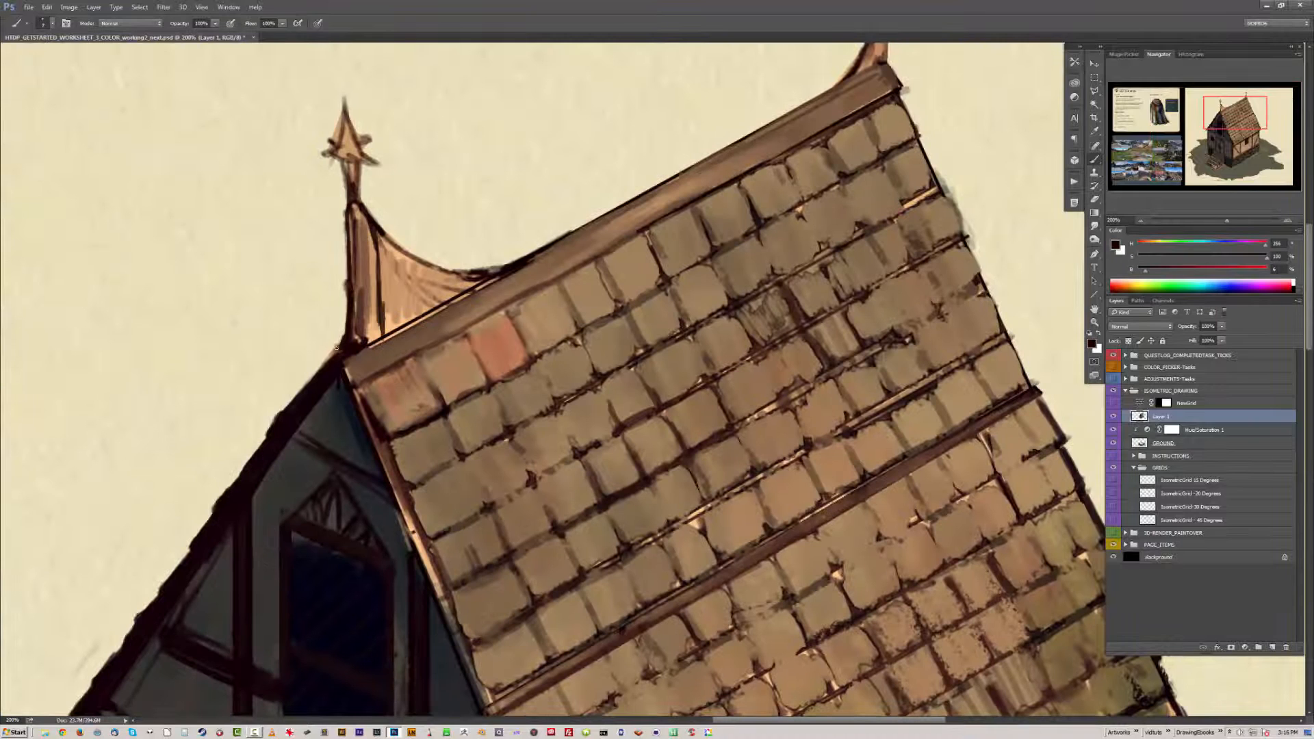
left_click_drag(380, 226, 407, 316)
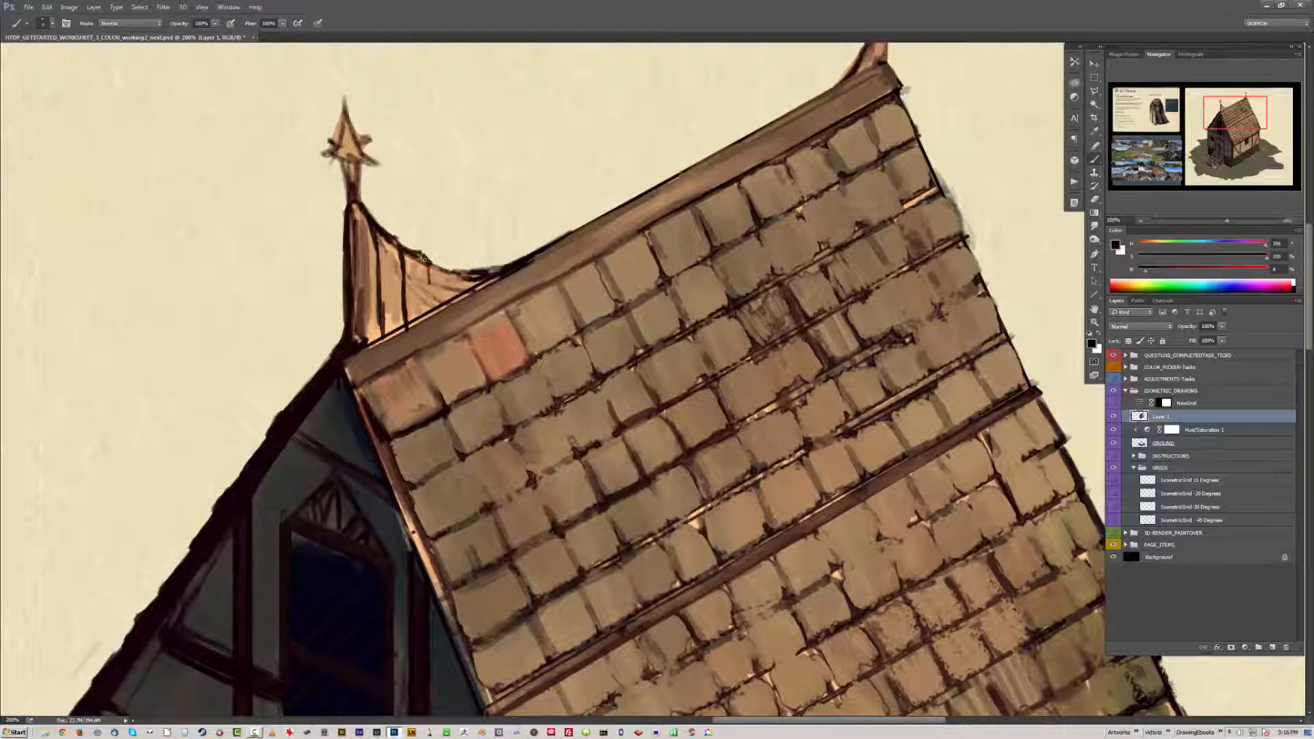
left_click_drag(463, 277, 497, 268)
Step: Cover the front ridge flare's planks in dark brown with a larger brush
key("bracketright")
key("bracketright")
key("bracketright")
mouse_move(411, 273)
left_mouse_down()
mouse_move(470, 319)
mouse_move(445, 383)
left_mouse_up()
left_click_drag(455, 286, 458, 377)
left_click_drag(557, 324, 424, 394)
mouse_move(416, 271)
left_mouse_down()
mouse_move(419, 372)
mouse_move(431, 383)
mouse_move(417, 317)
left_mouse_up()
mouse_move(472, 298)
left_mouse_down()
mouse_move(474, 363)
mouse_move(521, 341)
left_mouse_up()
Step: Brush lighter wood-grain strokes onto the front ridge flare's planks with a sampled tan
left_click(474, 300, "alt")
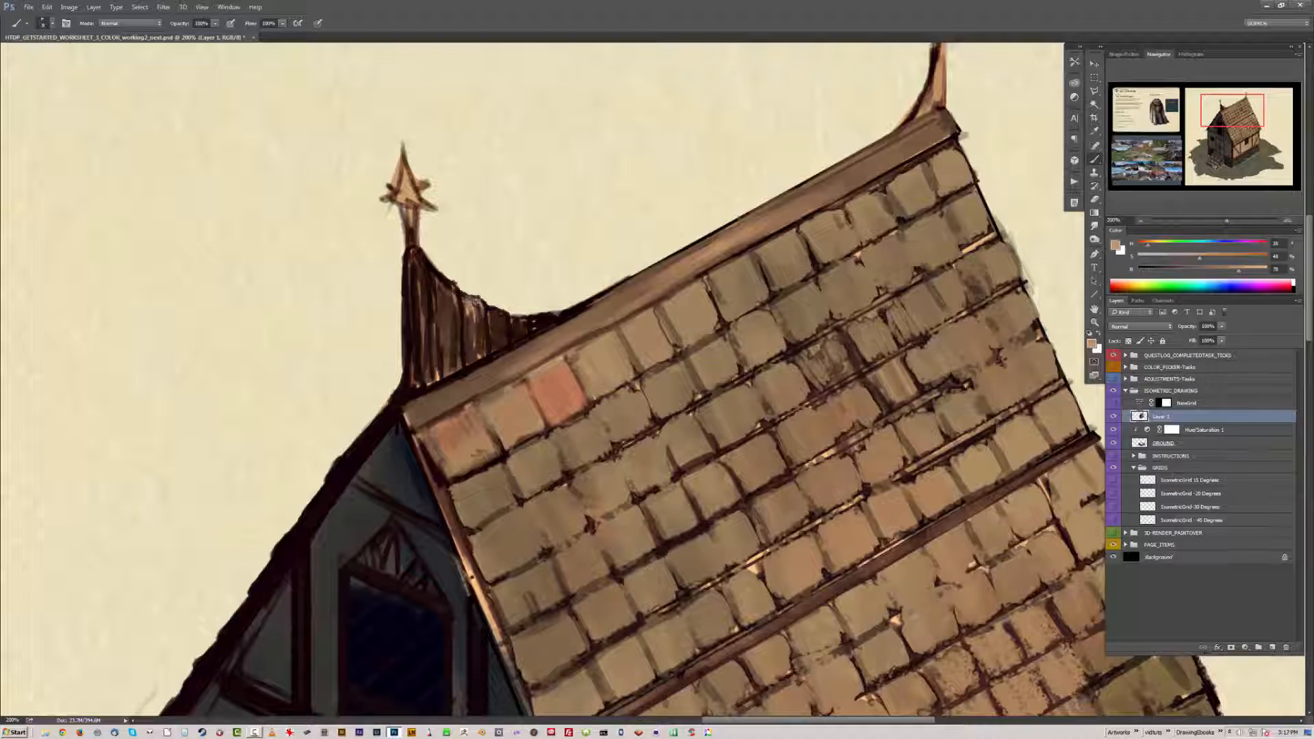
left_click_drag(438, 273, 457, 304)
mouse_move(405, 249)
left_mouse_down()
mouse_move(429, 304)
mouse_move(419, 373)
left_mouse_up()
Step: Paint the star spike above the front ridge flare with sampled dark colours
left_click(405, 264, "alt")
left_click(419, 240, "alt")
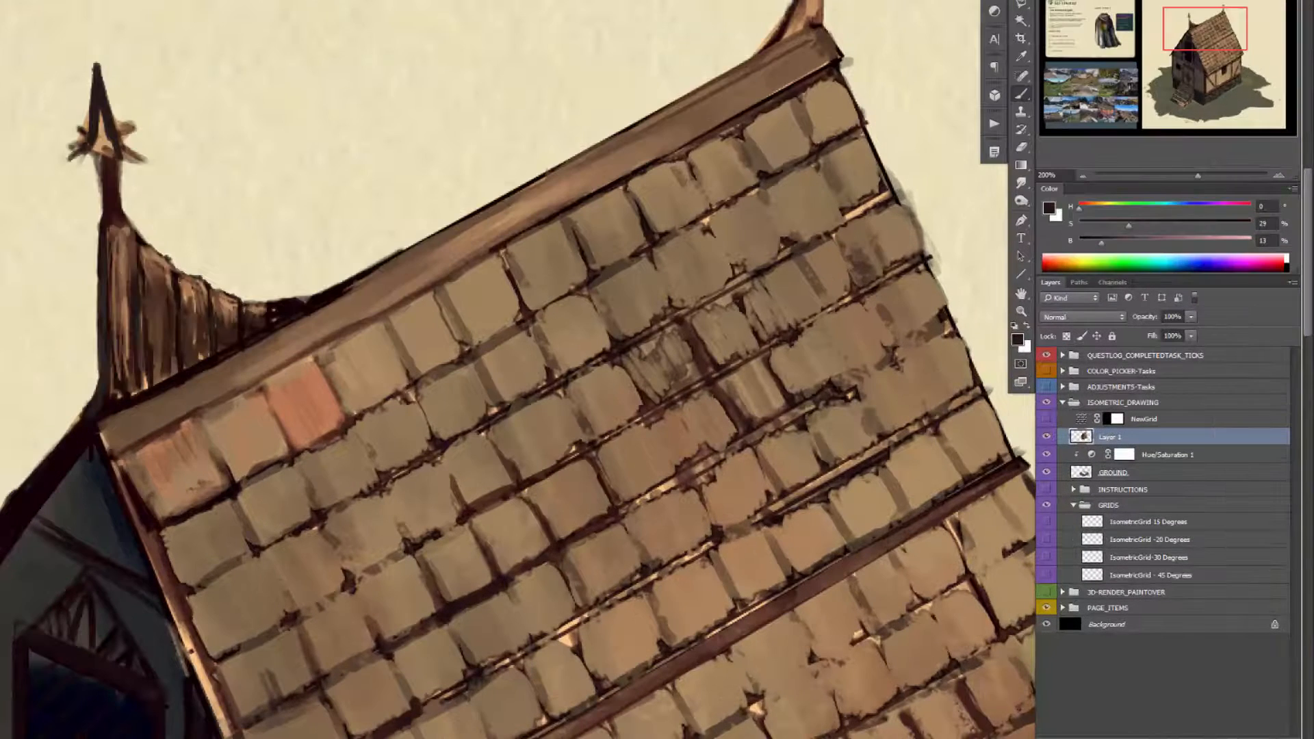
mouse_move(383, 205)
left_mouse_down()
mouse_move(438, 199)
mouse_move(416, 204)
left_mouse_up()
key("e")
key("b")
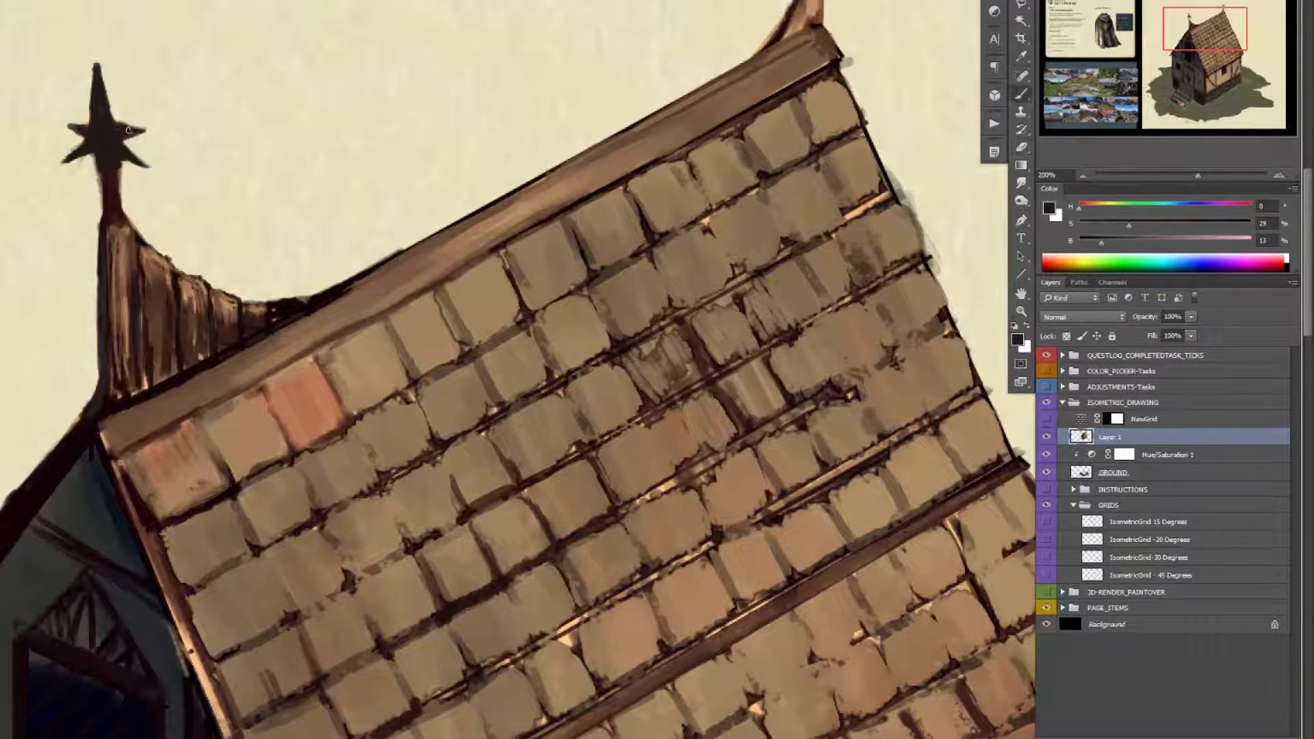
Step: Add grey metallic highlights and dark shading to the front star spike
key("Return")
mouse_move(97, 56)
left_mouse_down()
mouse_move(71, 156)
mouse_move(117, 130)
mouse_move(133, 157)
left_mouse_up()
mouse_move(103, 89)
left_mouse_down()
mouse_move(106, 128)
mouse_move(151, 133)
left_mouse_up()
key("Return")
left_click_drag(96, 55, 110, 130)
left_click(113, 131, "alt")
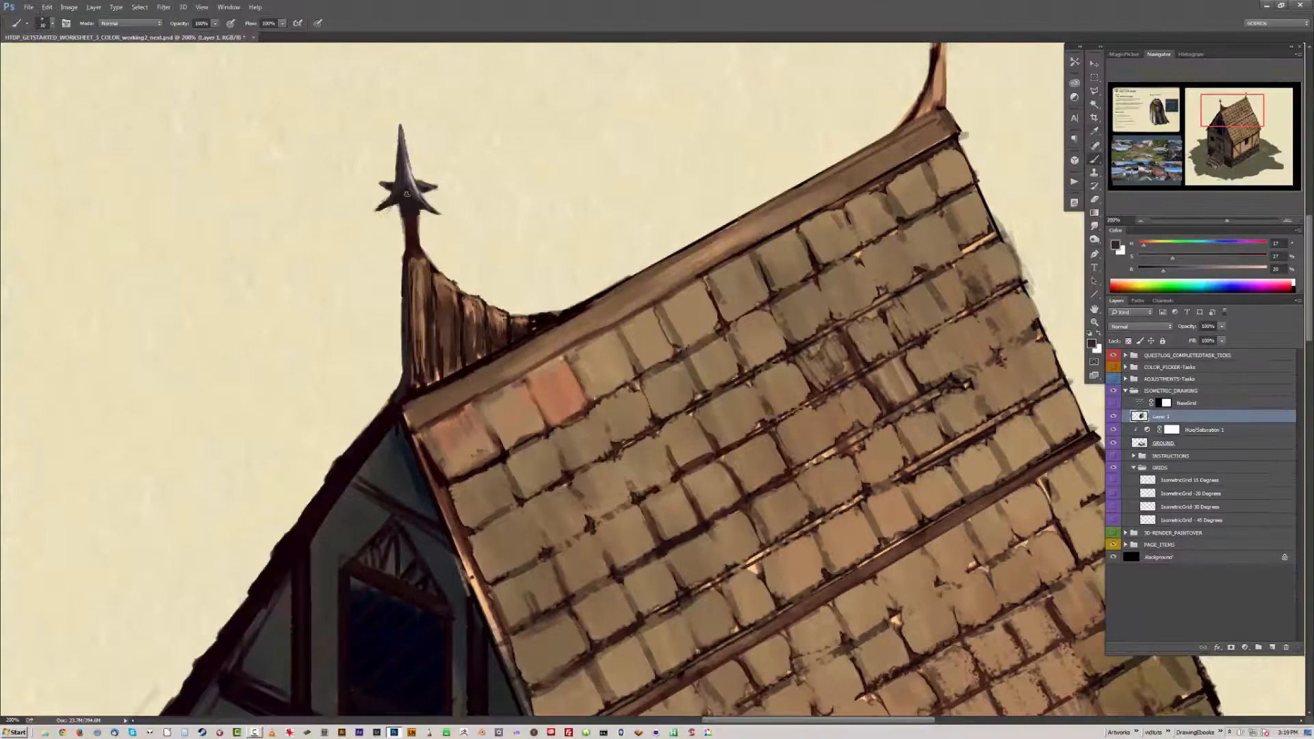
key("Return")
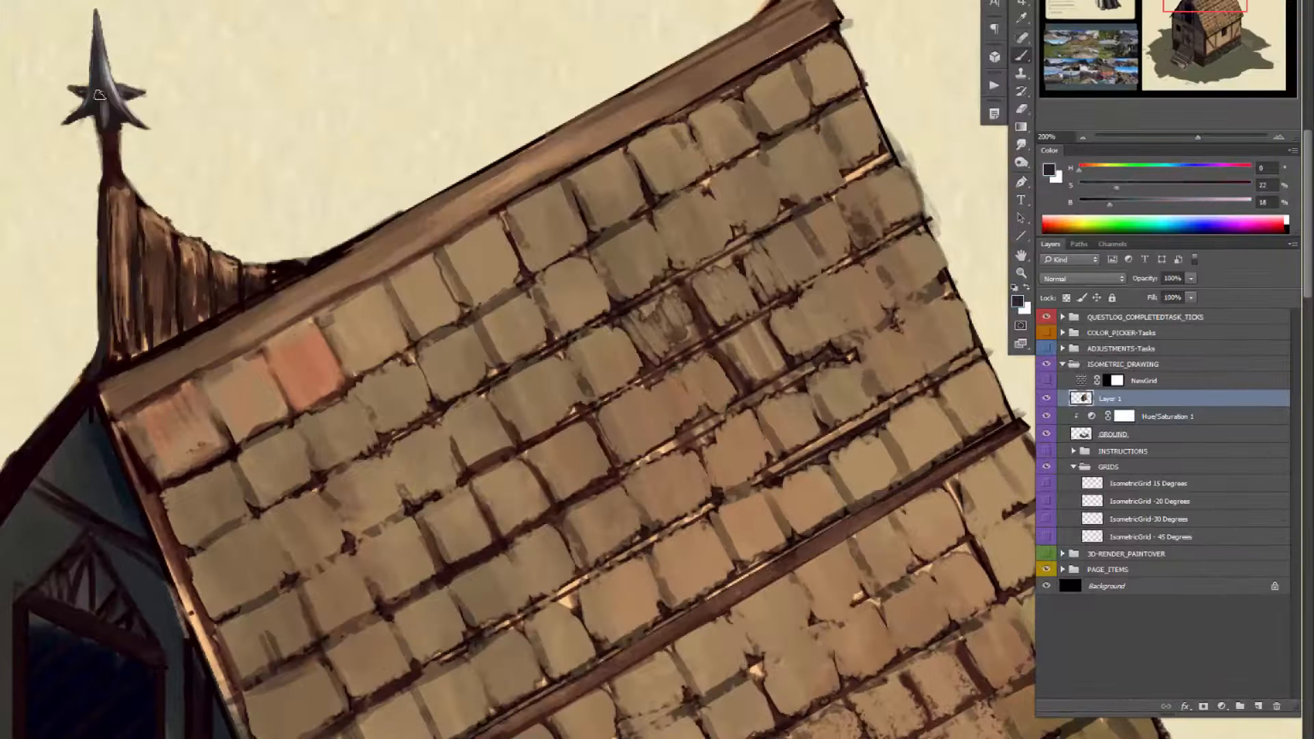
Step: Try to copy the lassoed front star spike onto a new layer and fit it to the rear ridge tip
key("ctrl+minus")
key("l")
mouse_move(529, 245)
left_mouse_down()
mouse_move(827, 193)
mouse_move(815, 184)
mouse_move(801, 208)
left_mouse_up()
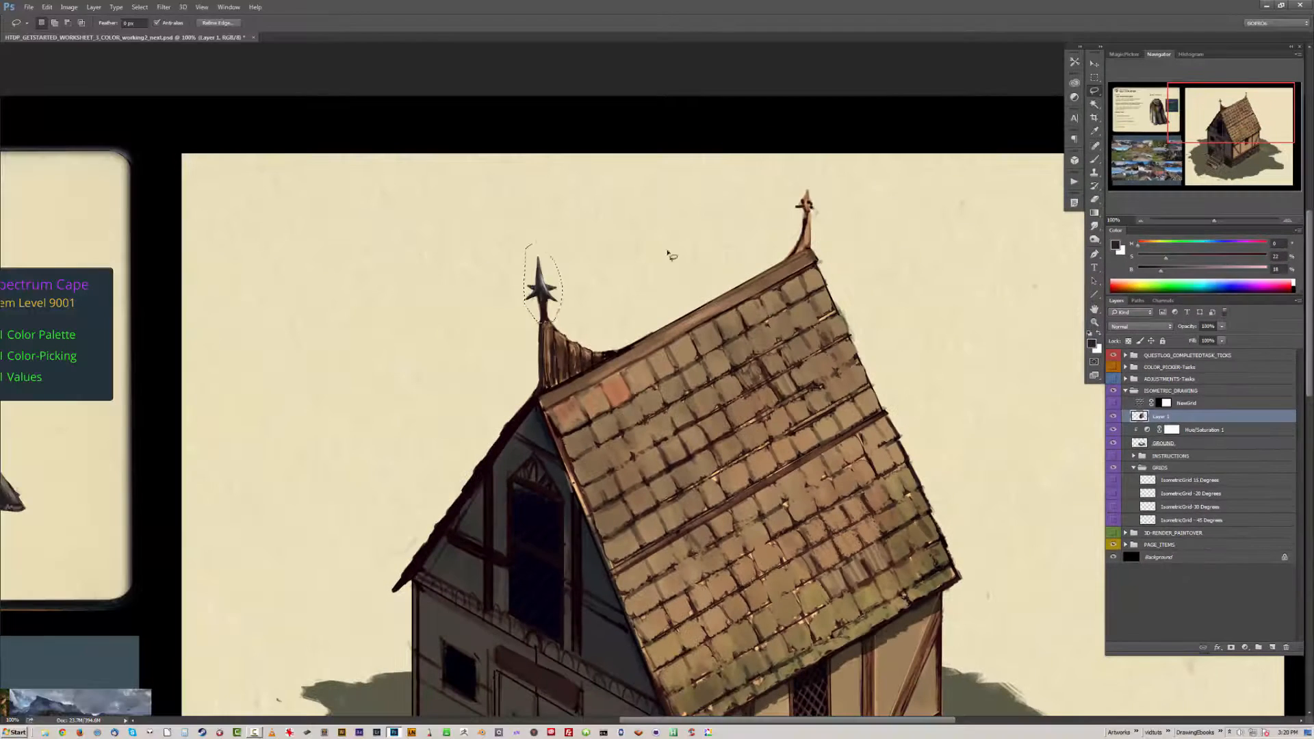
key("ctrl+j")
key("ctrl+t")
key("Return")
key("e")
left_click(1162, 429)
left_click(1162, 417)
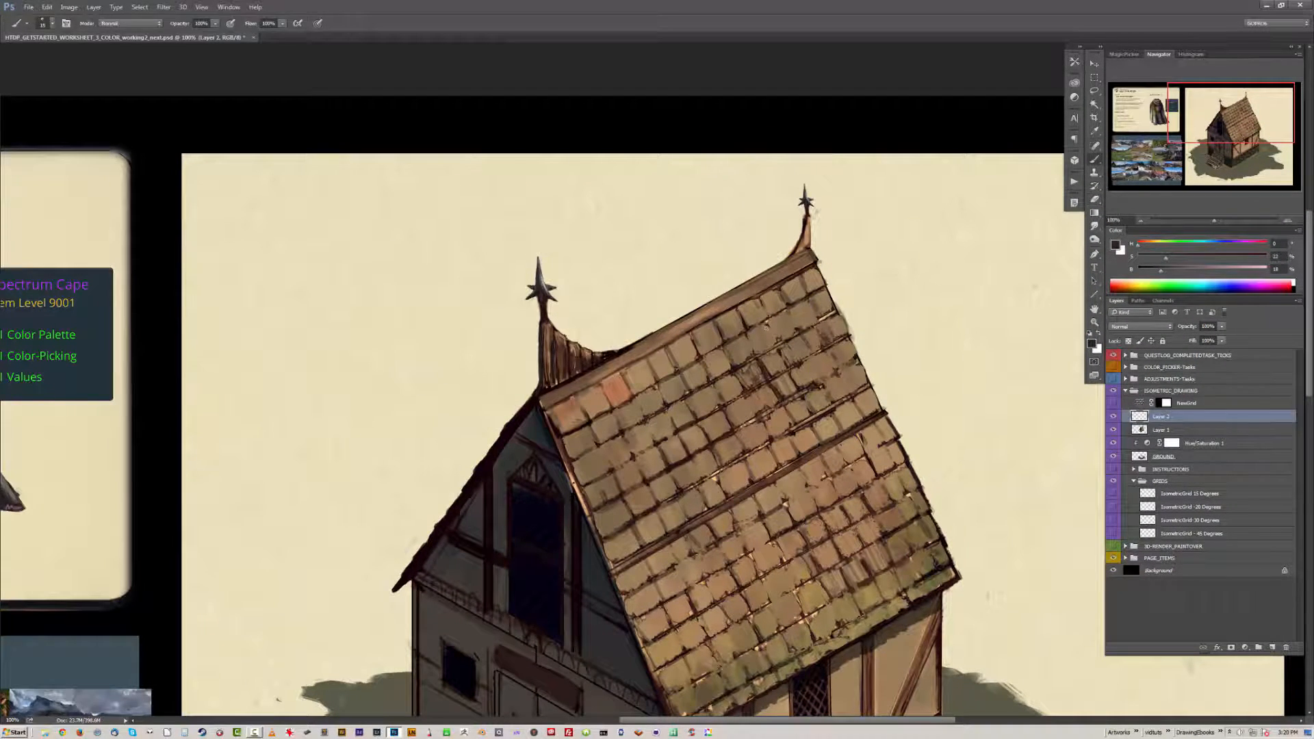
Step: Undo the copied star spike and touch up the ridge ends without spikes using sampled browns
key("ctrl+minus")
key("ctrl+alt+z")
key("ctrl+alt+z")
key("ctrl+alt+z")
key("b")
left_click(628, 255, "alt")
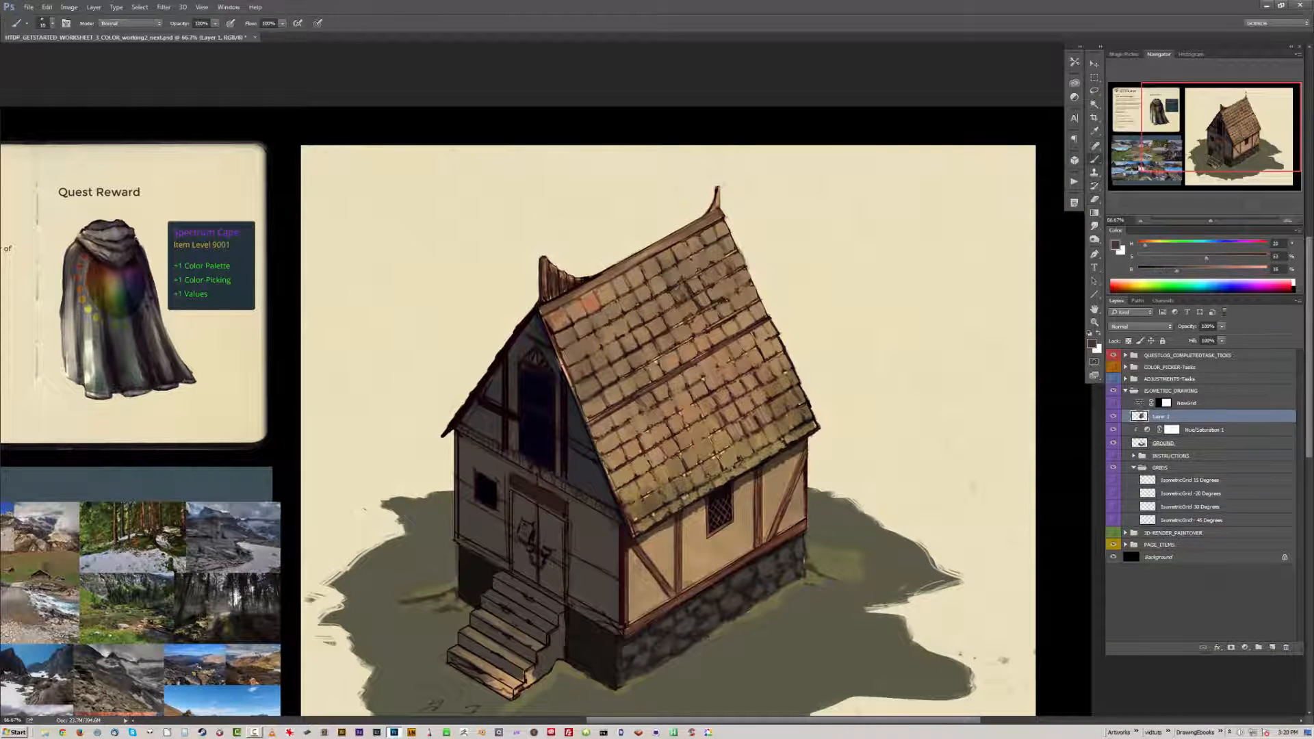
left_click(713, 208, "alt")
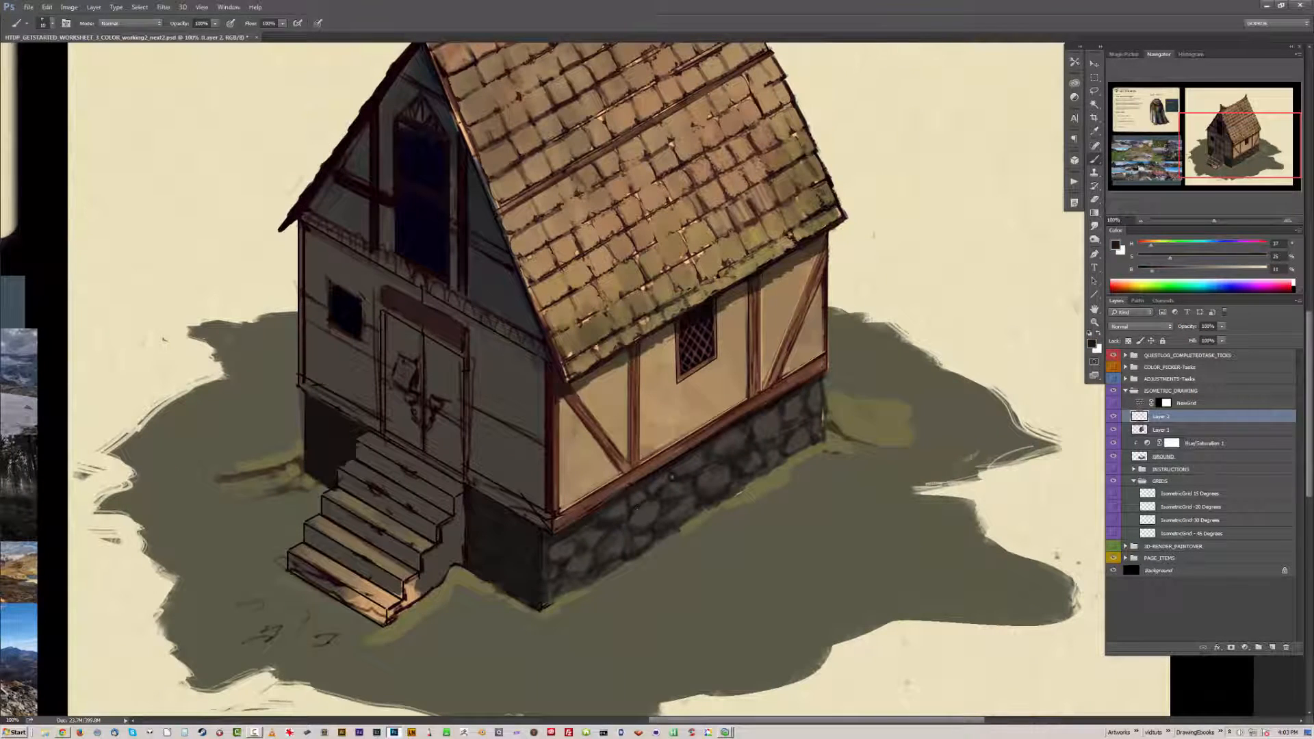
Step: Paint lighter grey onto the side foundation's middle stones with a textured brush and a sampled grey
left_click(649, 508, "alt")
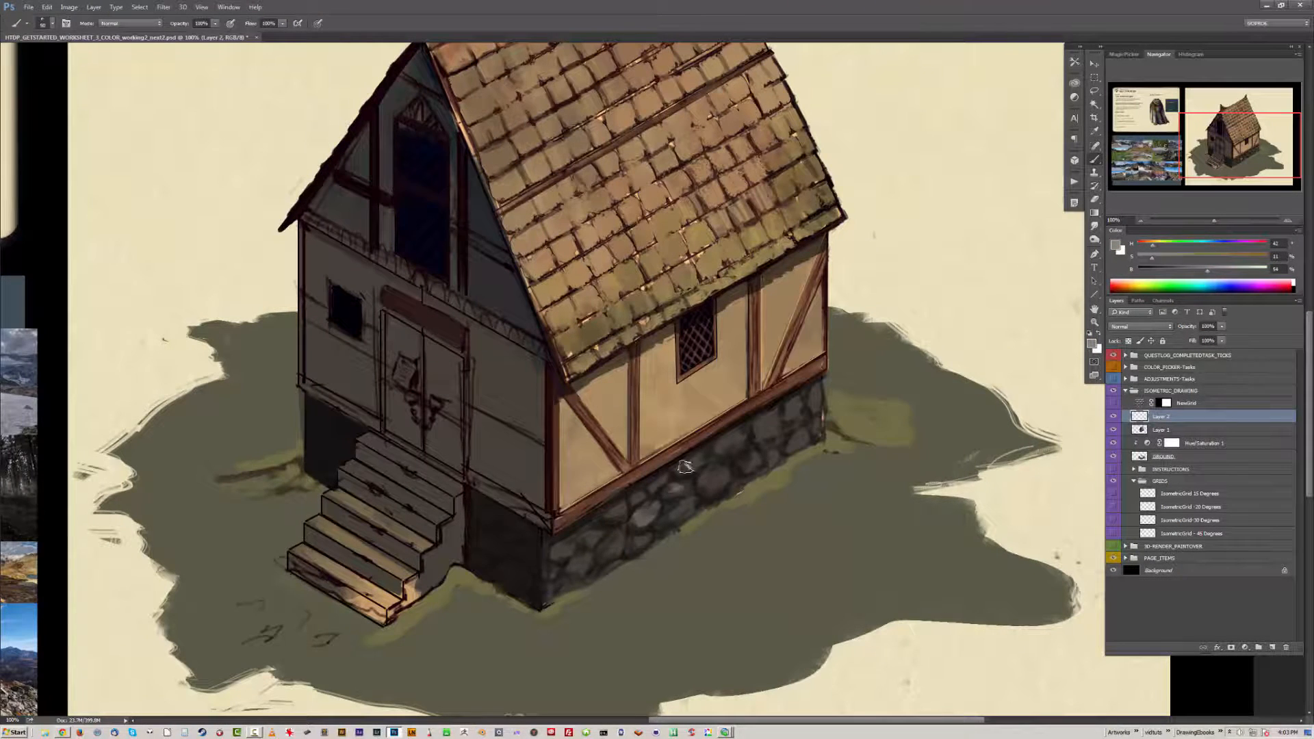
key("ctrl+plus")
right_click(903, 438)
left_click(953, 449)
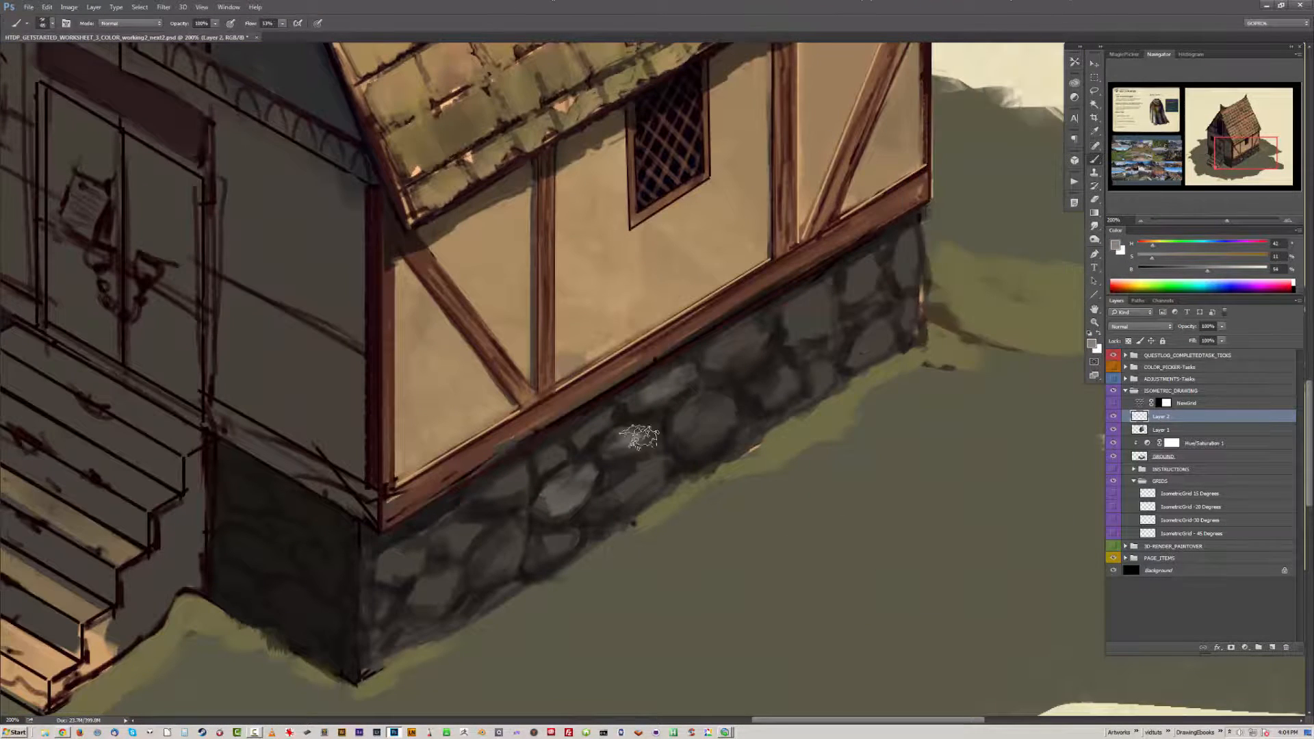
left_click_drag(628, 433, 712, 420)
Step: Set the brush flow to 44% and highlight more stones along the side foundation in grey
key("shift+5")
key("shift+3")
key("shift+3")
key("shift+4")
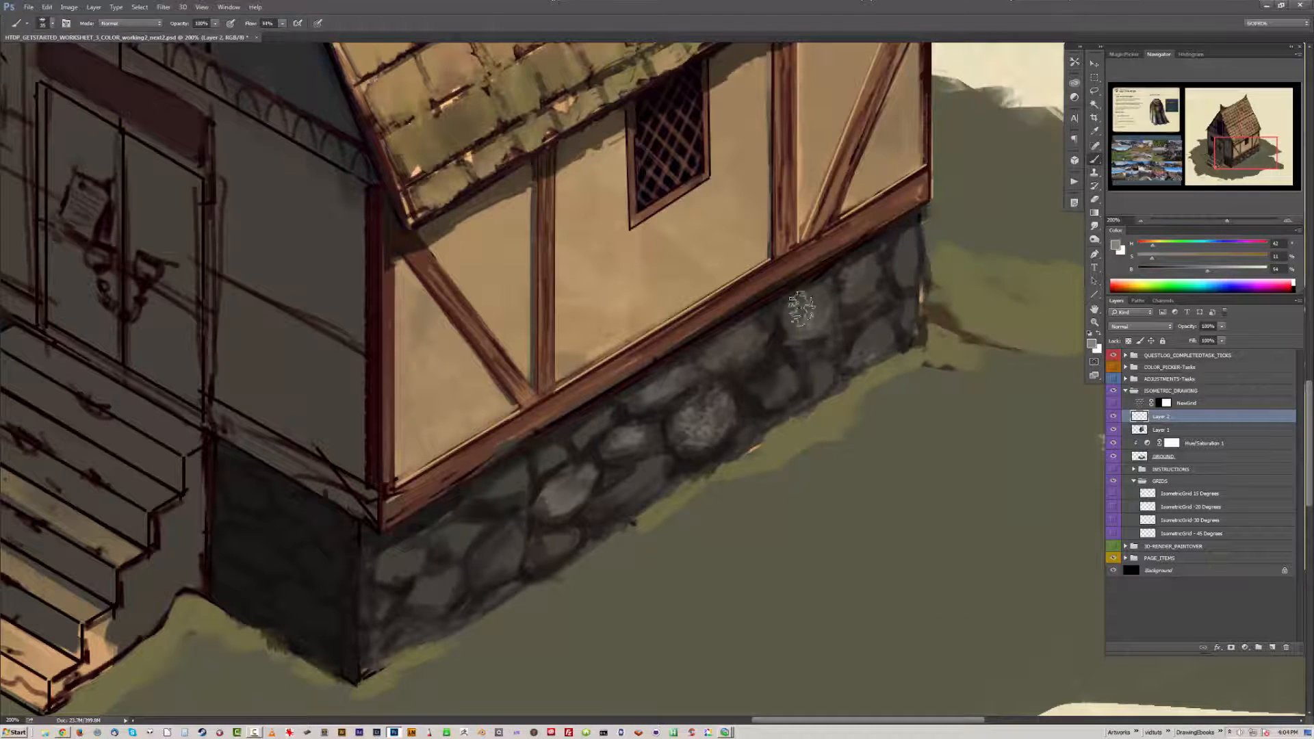
key("shift+4")
key("shift+4")
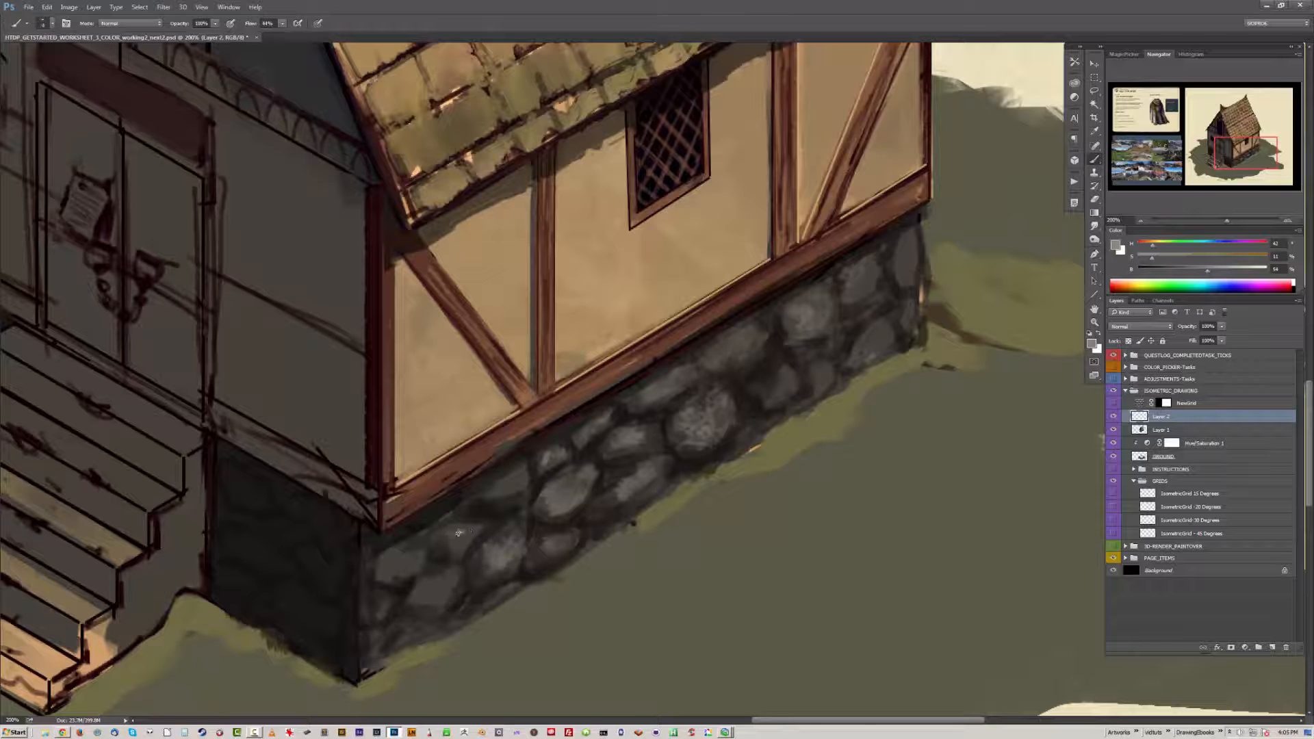
left_click_drag(483, 526, 499, 499)
left_click_drag(695, 419, 705, 417)
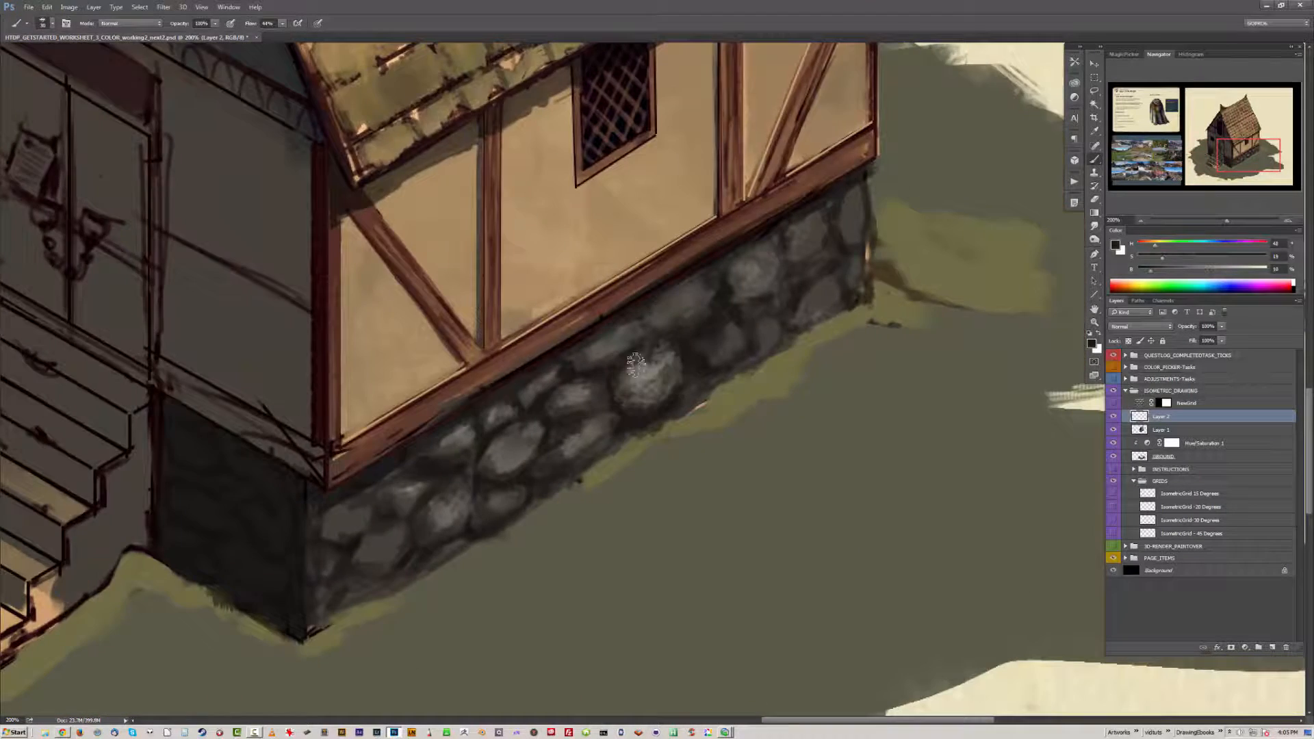
Step: Refine the side foundation's stones and joints with sampled light and dark greys
scroll(635, 366, "down", 1)
left_click(690, 362, "alt")
left_click(748, 303, "alt")
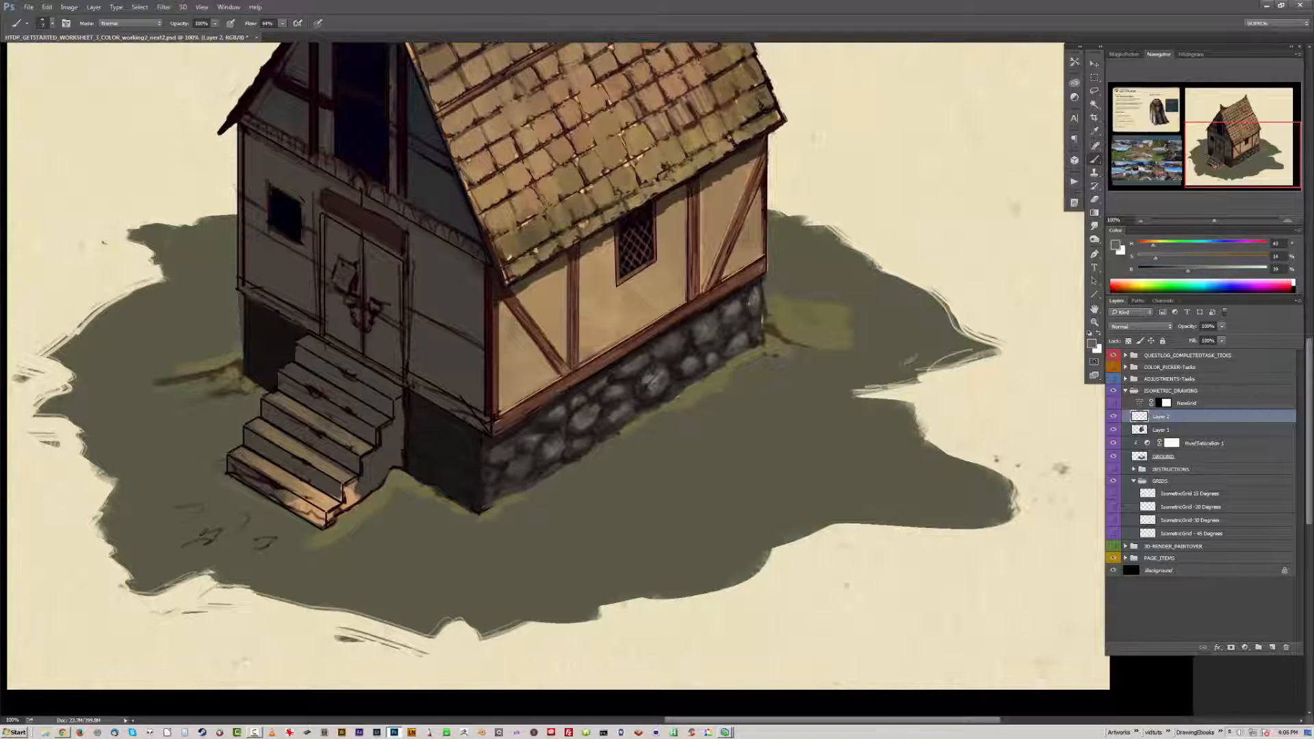
left_click(495, 458, "alt")
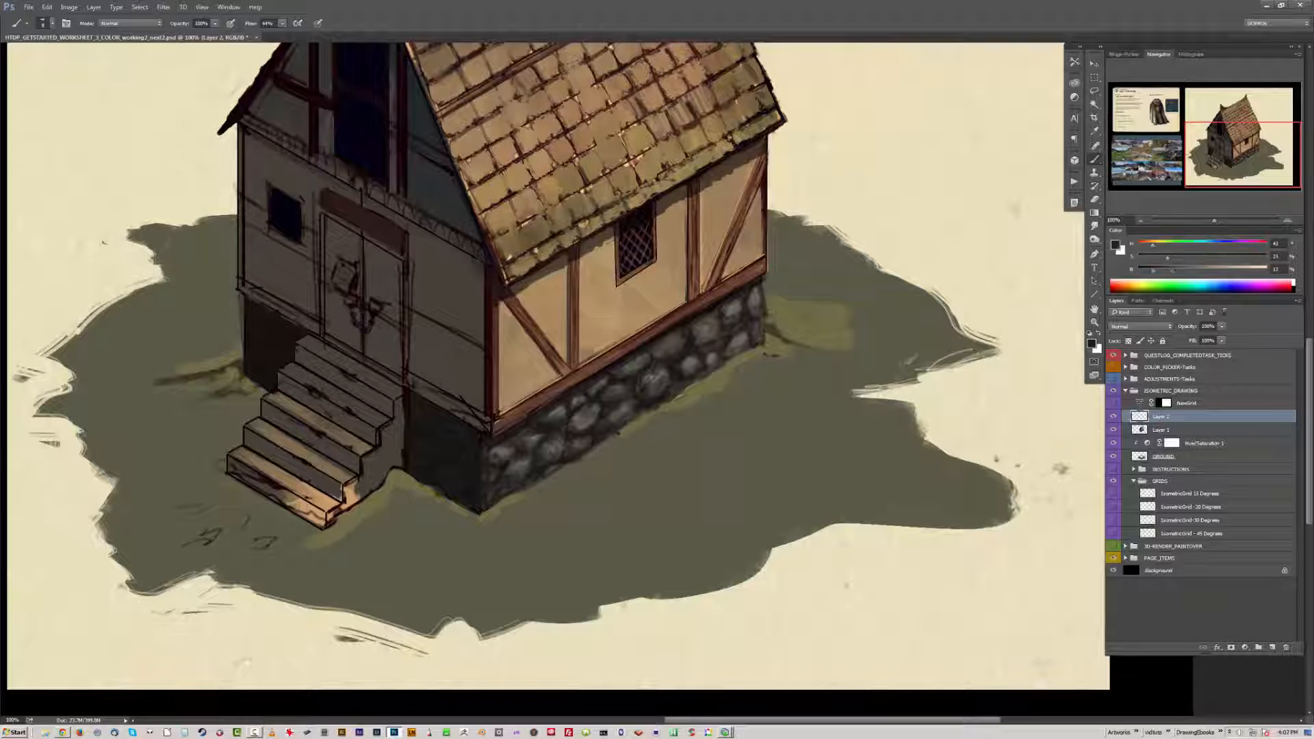
left_click(549, 441, "alt")
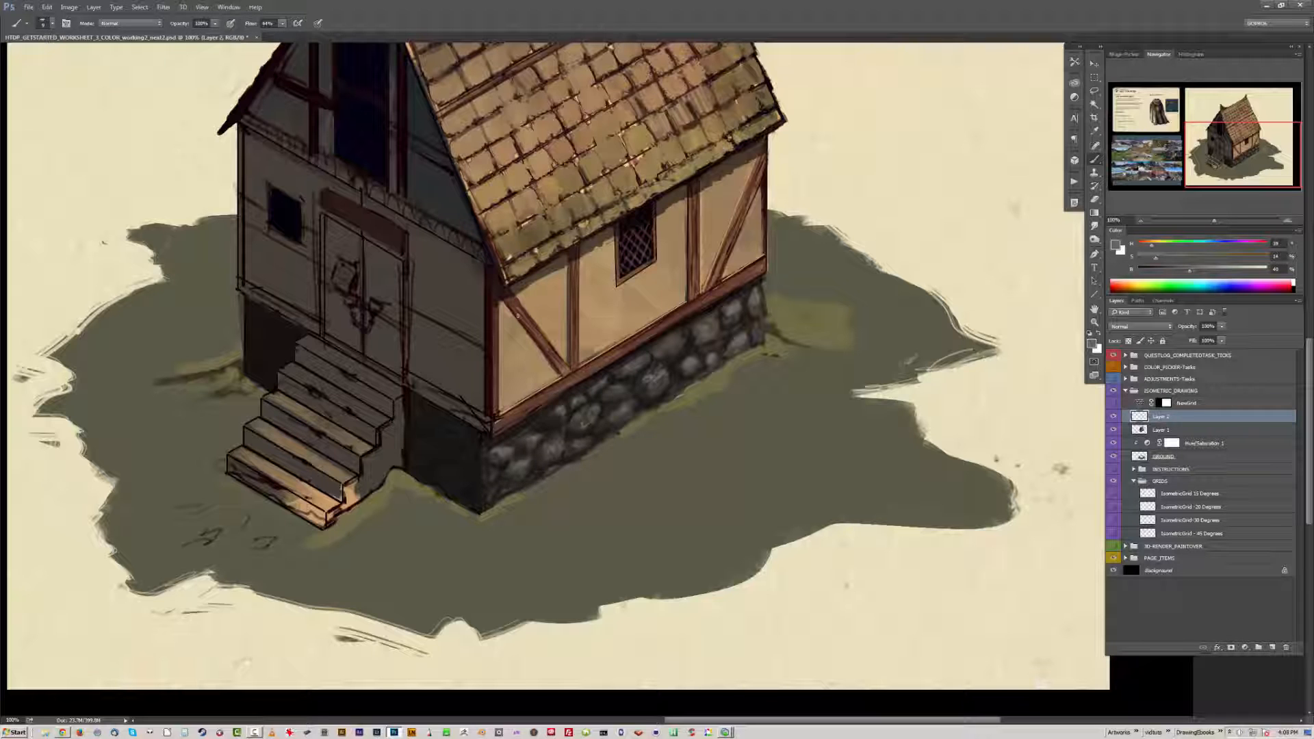
left_click(1092, 344)
left_click(827, 294)
Step: Add a fully desaturated Hue/Saturation adjustment layer to check the values, then hide it and reselect the stone layer
left_click(1244, 648)
left_click(1196, 460)
left_click_drag(991, 277, 948, 273)
left_click(1161, 430)
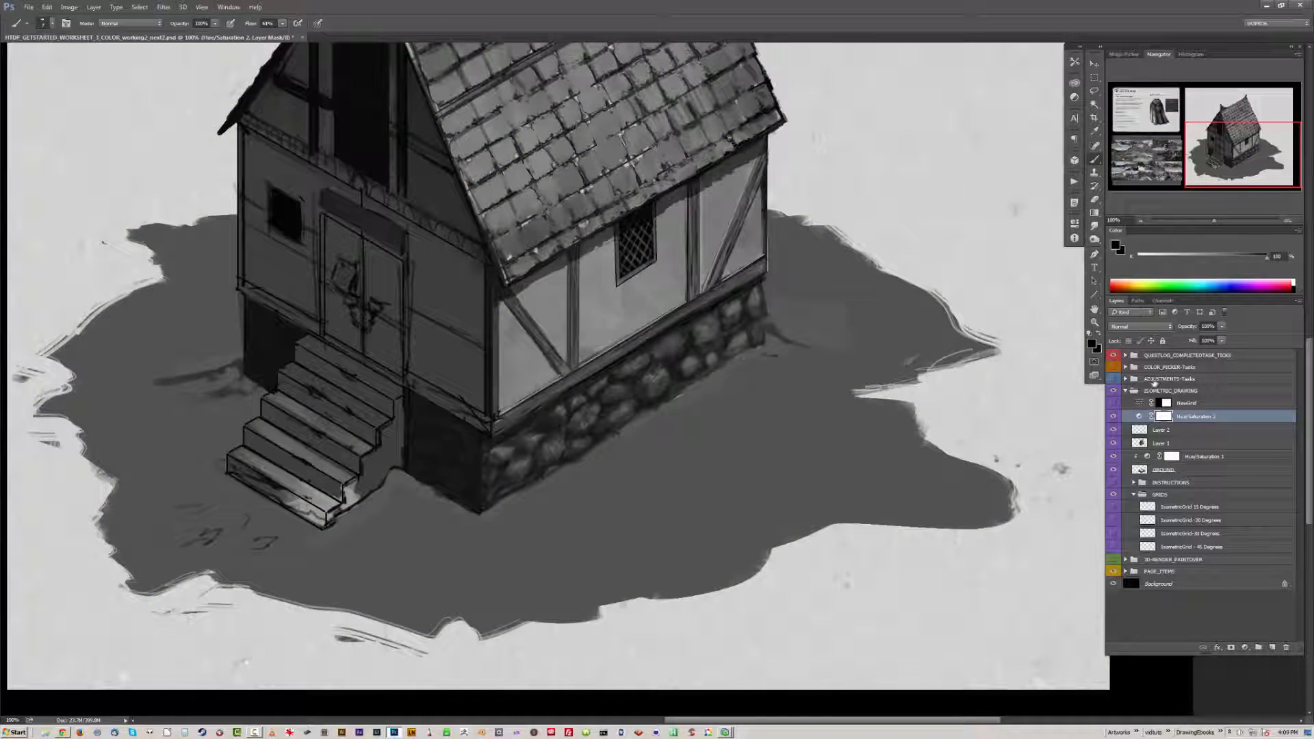
left_click(1112, 416)
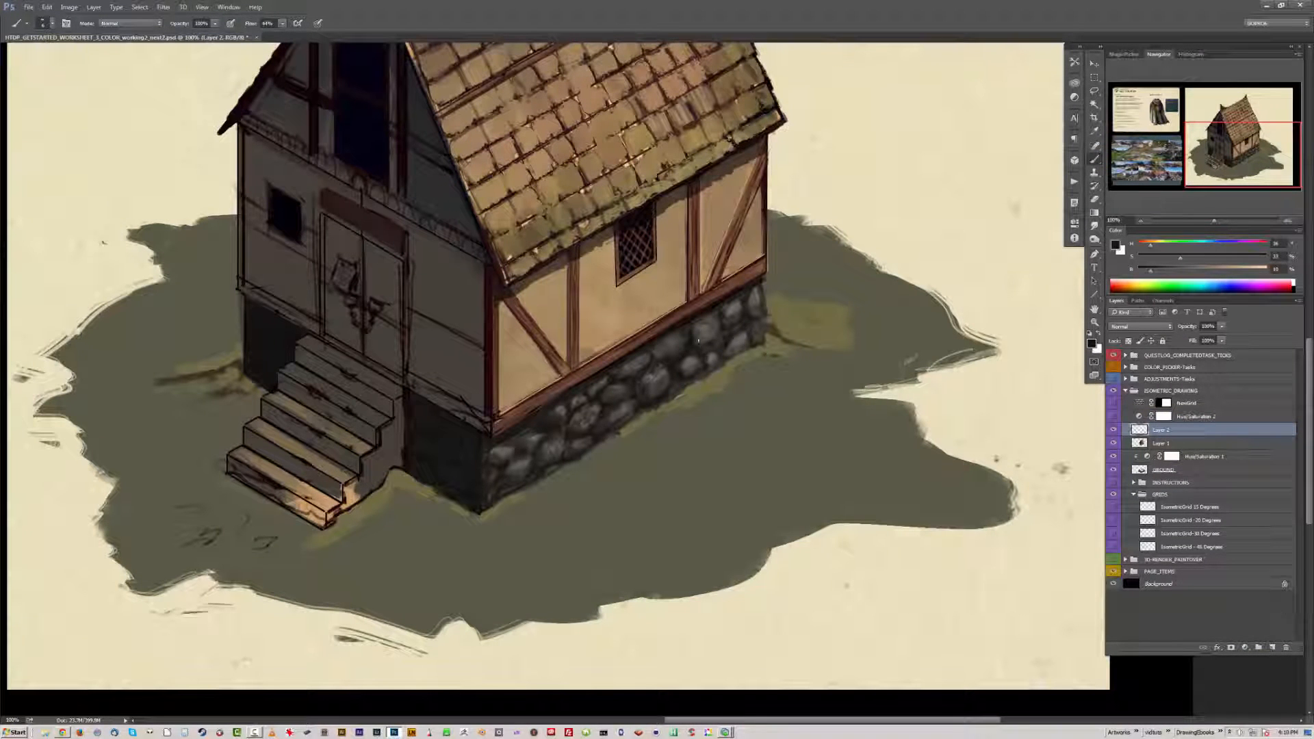
Step: Touch up the side foundation's stones near the rear corner with sampled greys
left_click(757, 333, "alt")
left_click(763, 316, "alt")
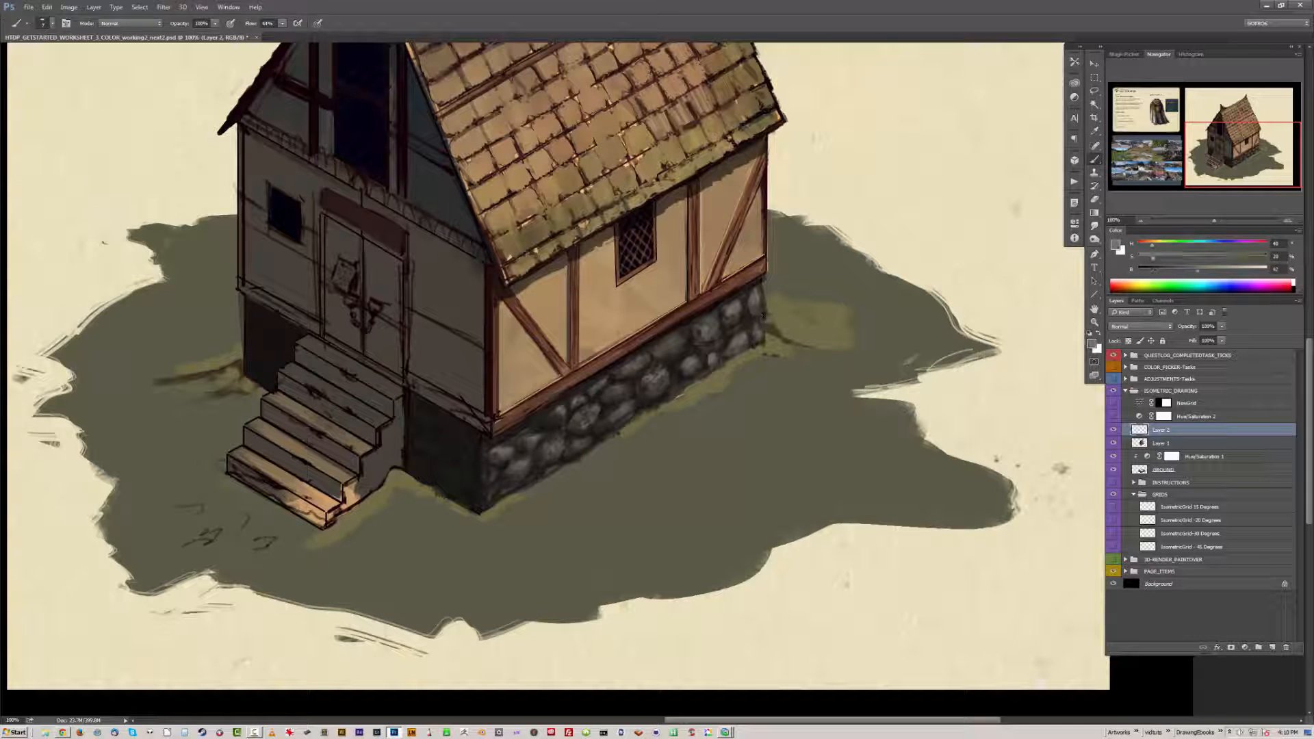
left_click(571, 417, "alt")
left_click(706, 346, "alt")
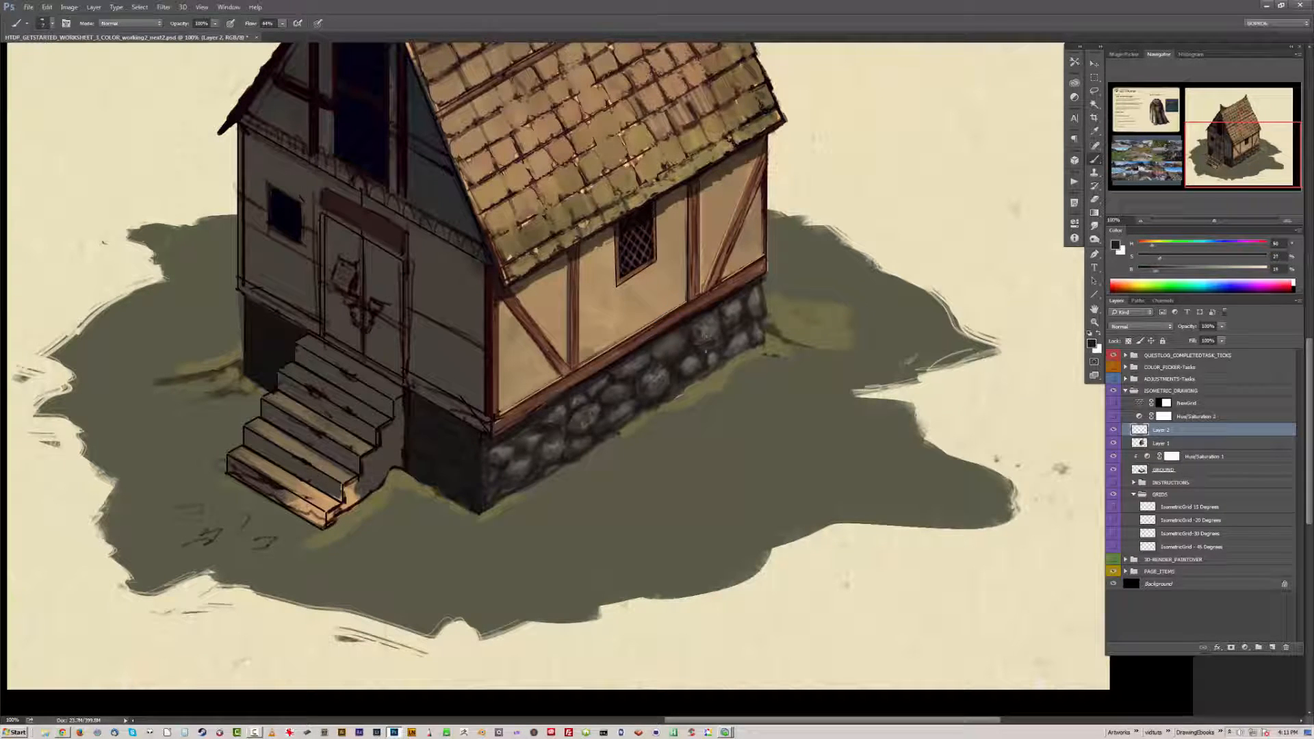
Step: Brush sampled dark tones over the foundation at the house's near corner and beside the stairs
left_click(495, 487, "alt")
left_click_drag(459, 446, 495, 487)
left_click(500, 496, "alt")
left_click(488, 493, "alt")
scroll(488, 493, "up", 1)
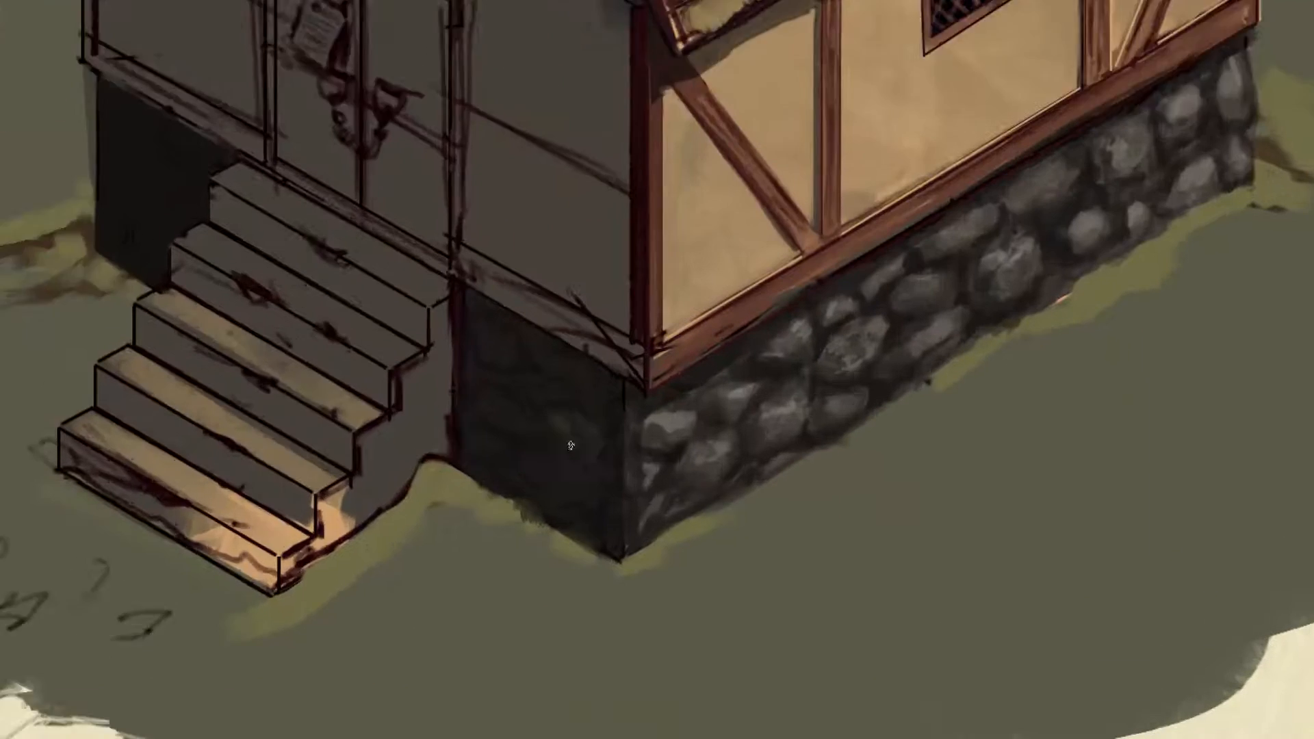
Step: Darken the stairs' side face and the front foundation with a picked near-black colour
left_click(470, 294)
key("Return")
mouse_move(284, 296)
left_mouse_down()
mouse_move(102, 541)
mouse_move(285, 220)
mouse_move(309, 295)
left_mouse_up()
mouse_move(295, 354)
left_mouse_down()
mouse_move(284, 376)
mouse_move(205, 411)
mouse_move(103, 540)
mouse_move(270, 368)
left_mouse_up()
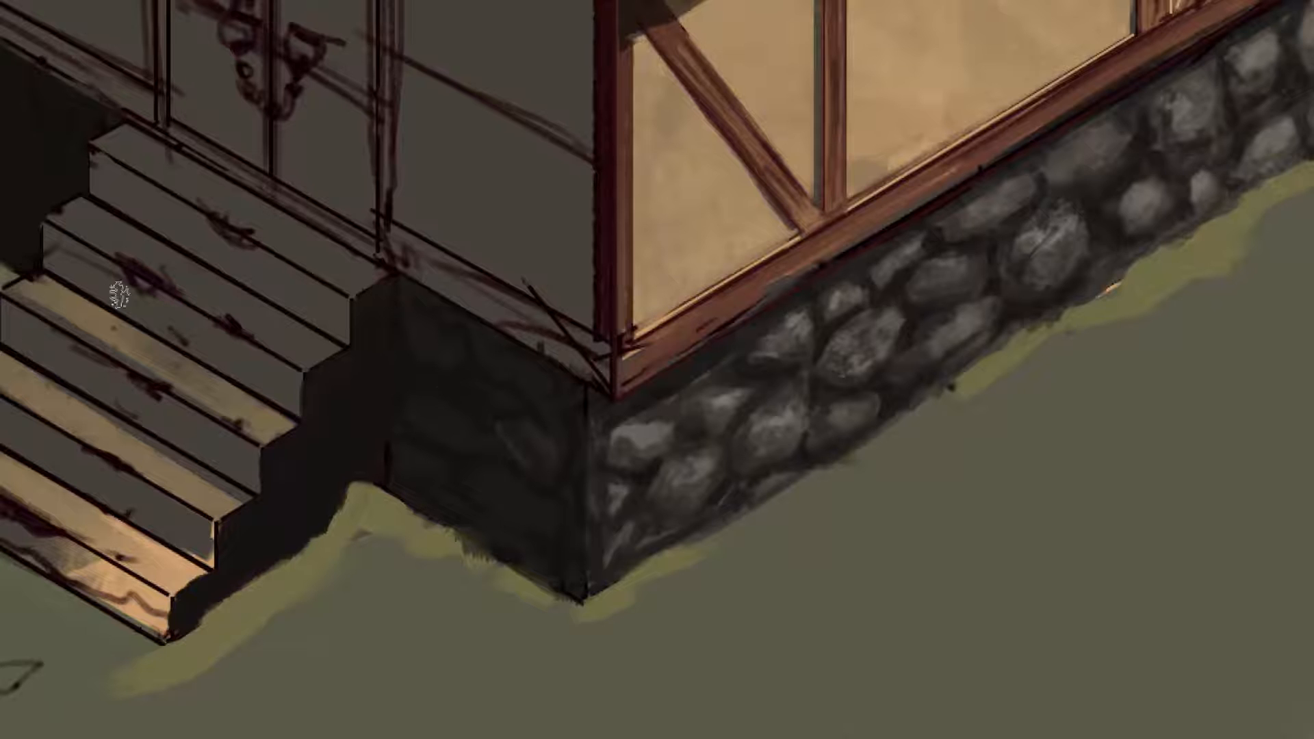
Step: Shade the riser of the second step from the door with dark diagonal strokes
left_click_drag(62, 263, 160, 321)
left_click_drag(45, 230, 239, 359)
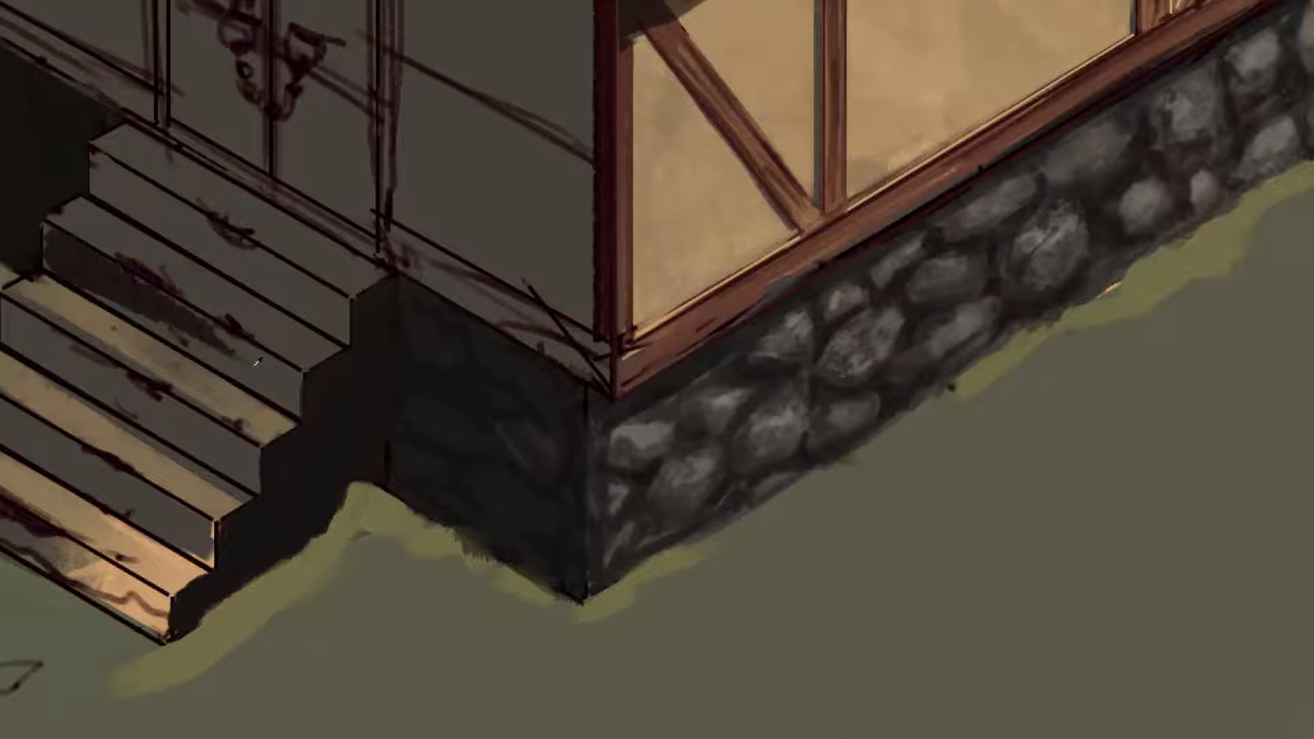
left_click_drag(85, 290, 294, 404)
left_click_drag(178, 322, 301, 404)
Step: Pick a dark foreground colour and paint subtle stones on the front foundation between the stairs and the near corner
left_click_drag(650, 387, 594, 385)
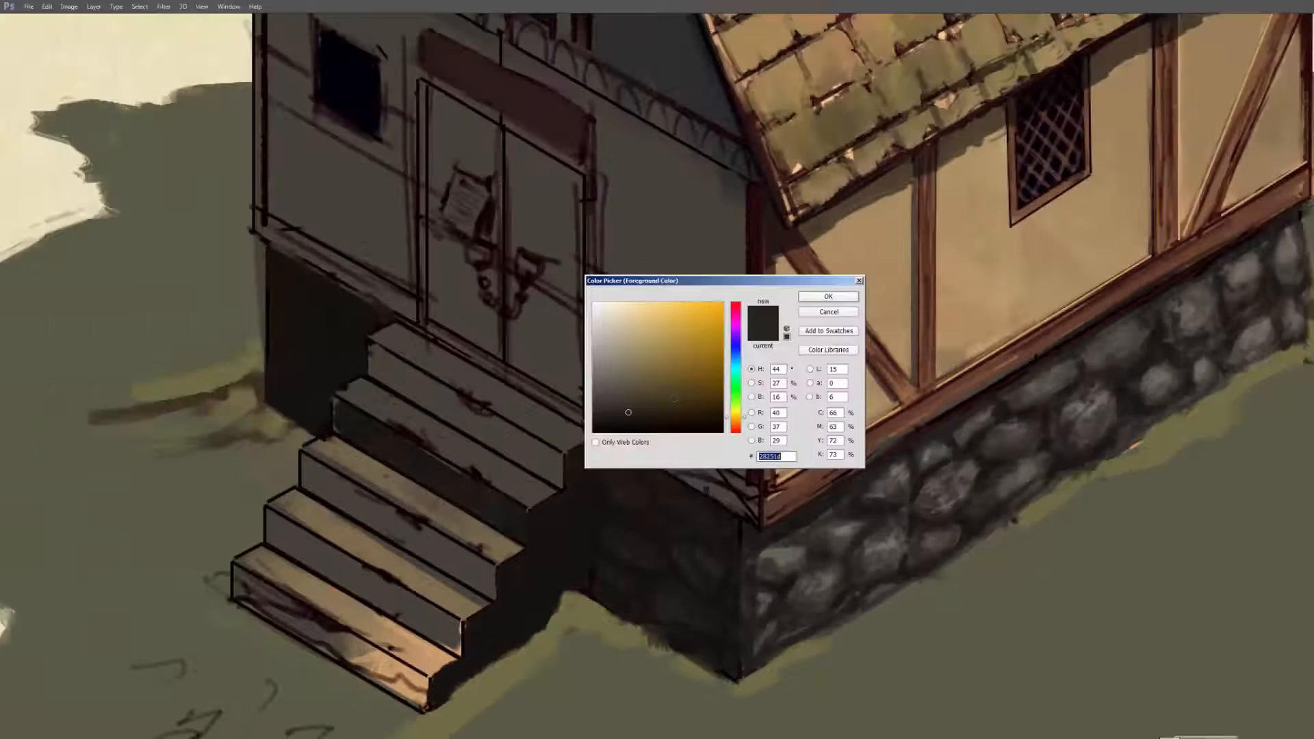
key("Return")
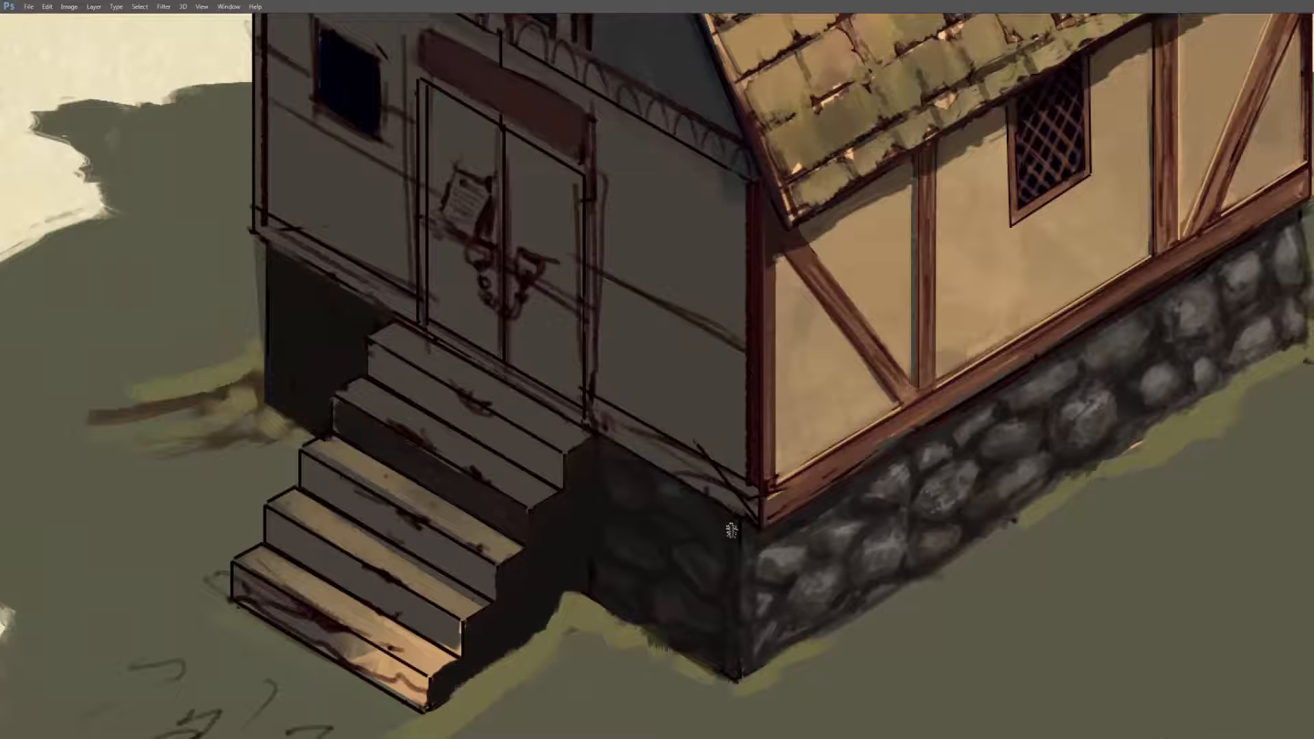
left_click_drag(692, 599, 990, 460)
left_click_drag(921, 509, 1024, 404)
left_click_drag(1164, 278, 786, 608)
Step: Roughen the front foundation's far edge, paint dark stones behind the stairs, and extend them onto the stairs' side face
left_click_drag(401, 291, 392, 354)
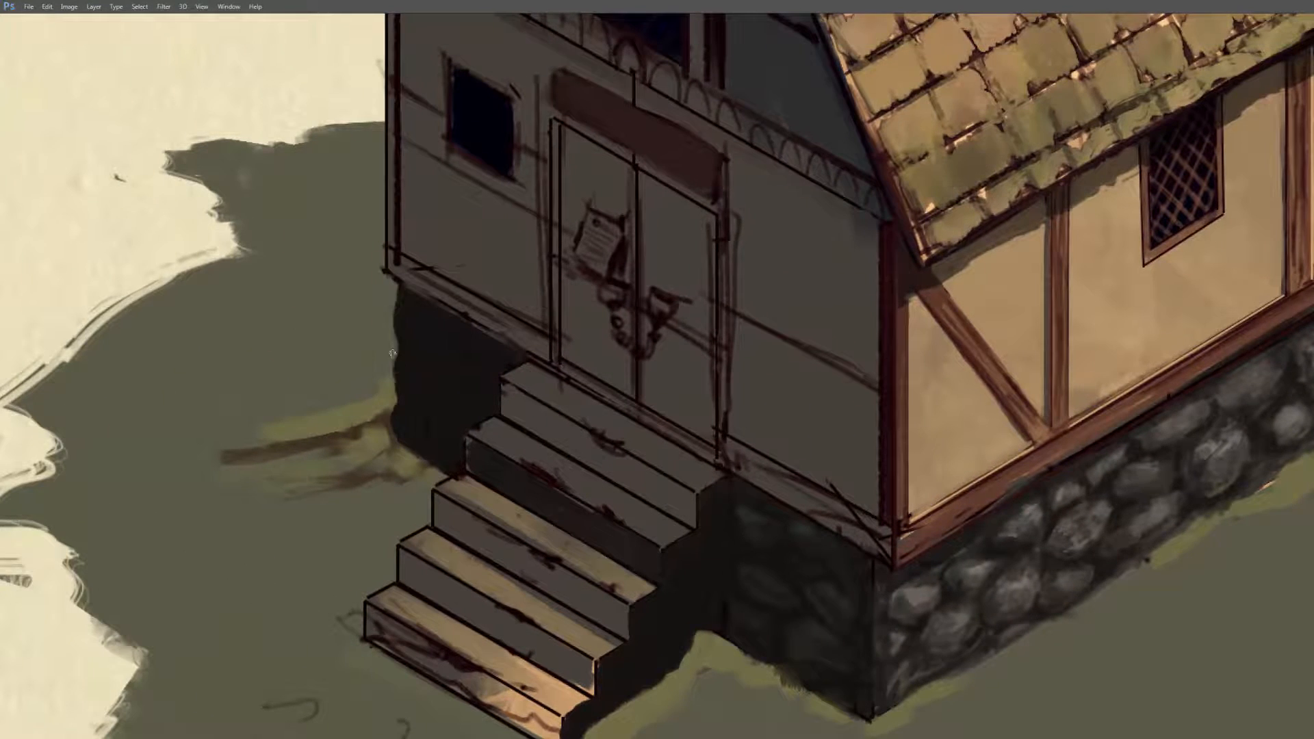
mouse_move(419, 309)
left_mouse_down()
mouse_move(431, 359)
mouse_move(438, 326)
mouse_move(659, 460)
left_mouse_up()
left_click_drag(819, 383, 604, 506)
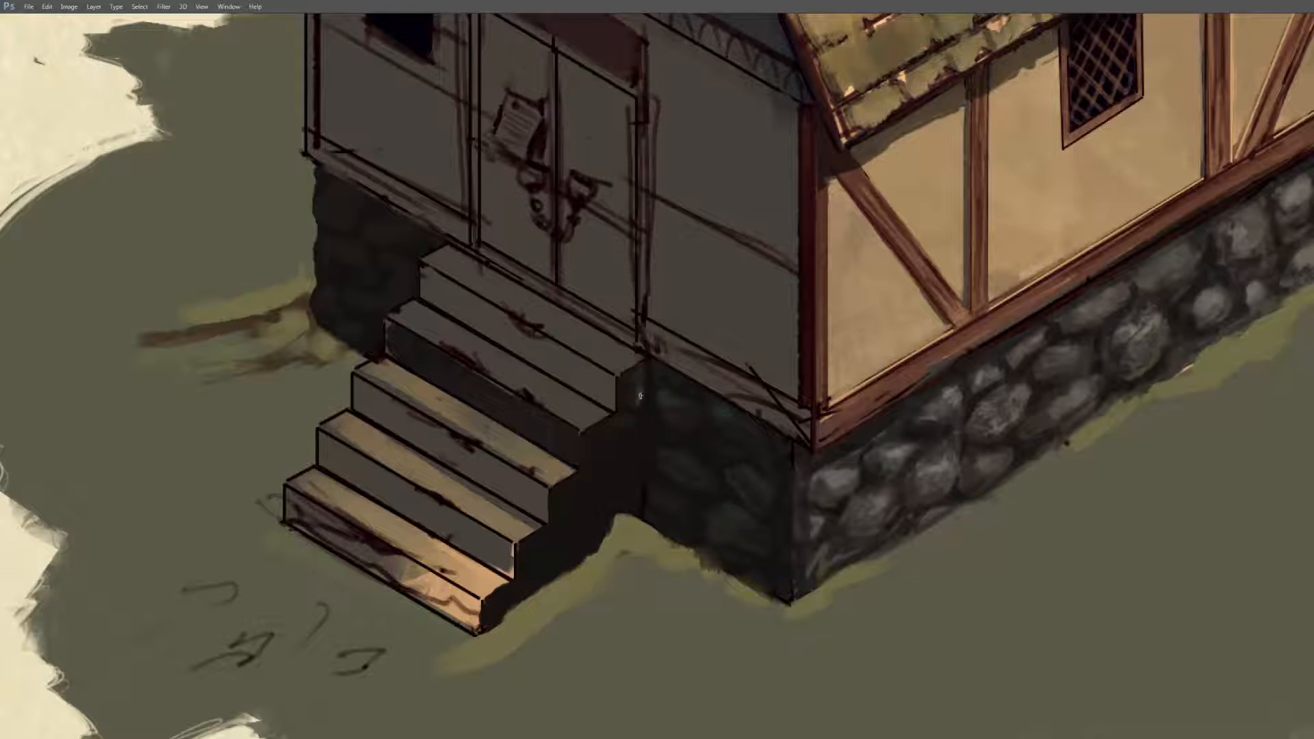
left_click(585, 523)
scroll(601, 493, "down", 5)
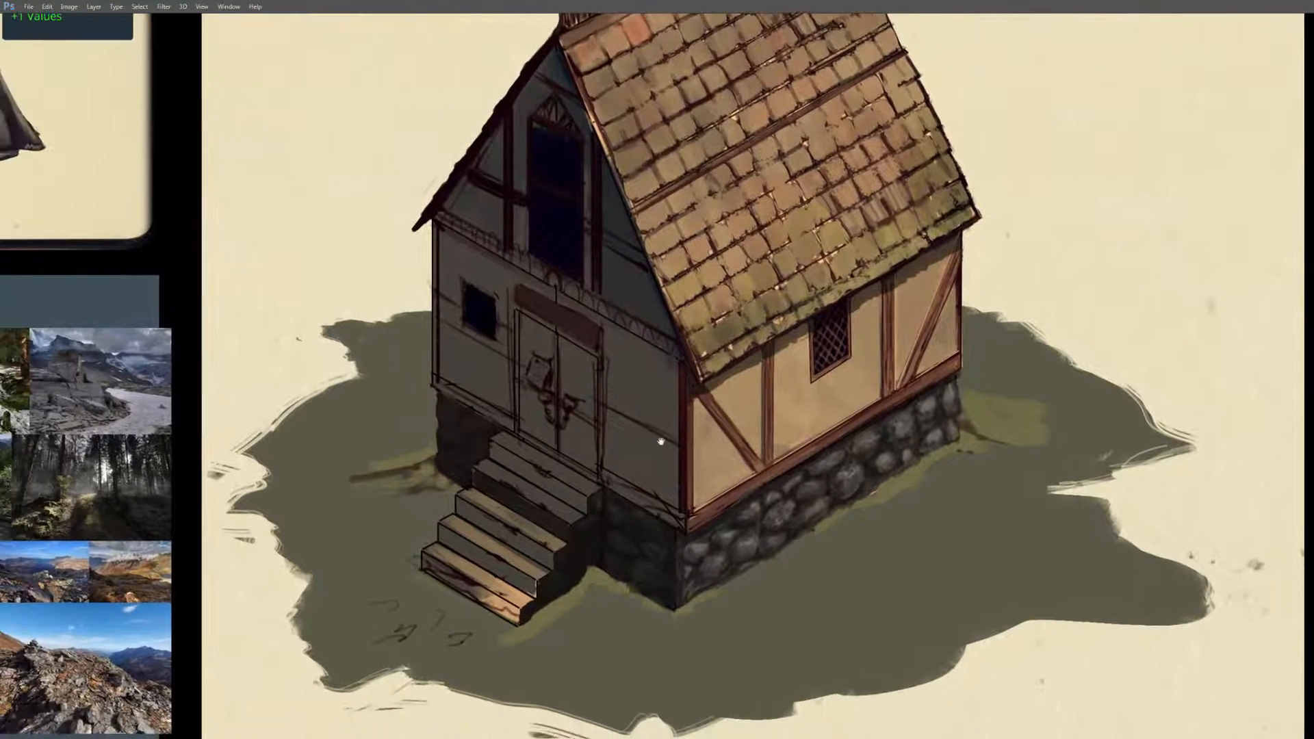
Step: Tint the stairs' side face reddish brown and paint a dark ground shadow between the stairs and the near corner
scroll(583, 422, "up", 3)
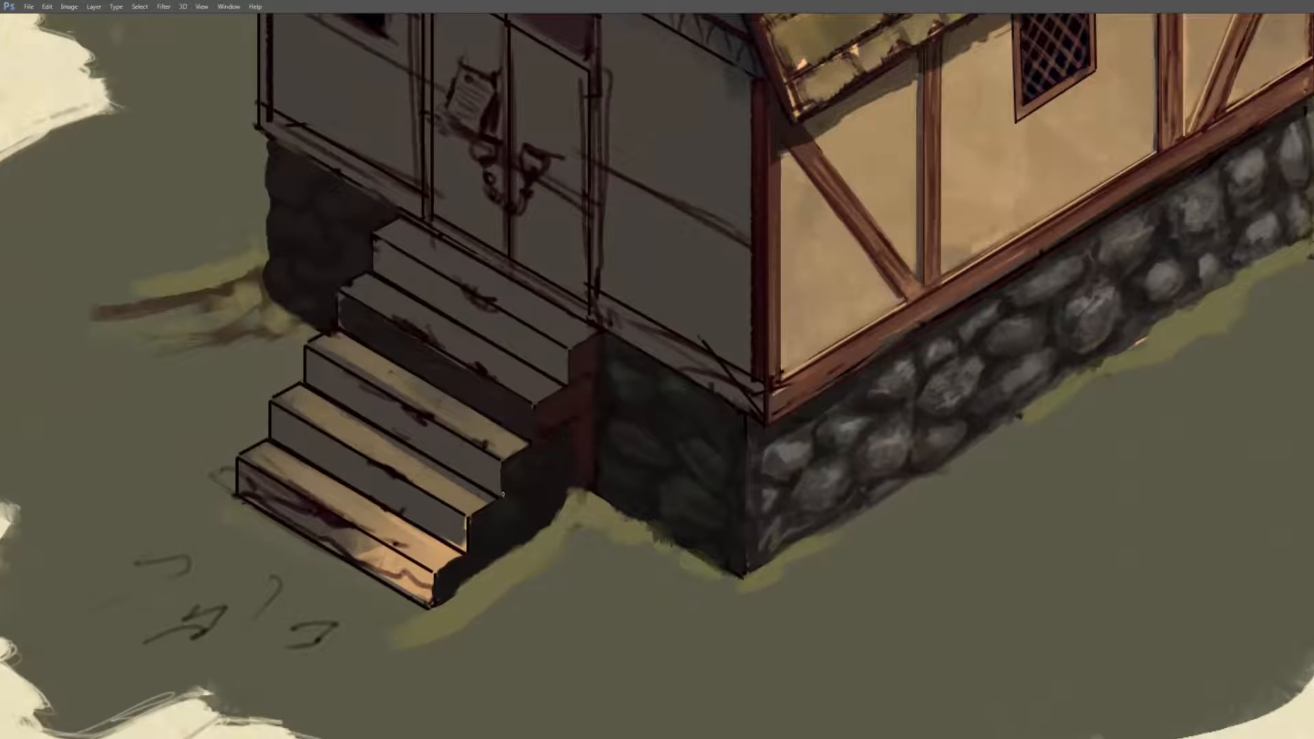
left_click_drag(442, 585, 457, 568)
mouse_move(739, 580)
left_mouse_down()
mouse_move(617, 562)
mouse_move(580, 521)
mouse_move(628, 558)
mouse_move(652, 540)
mouse_move(575, 501)
mouse_move(571, 473)
mouse_move(523, 502)
mouse_move(617, 462)
mouse_move(581, 490)
mouse_move(646, 547)
left_mouse_up()
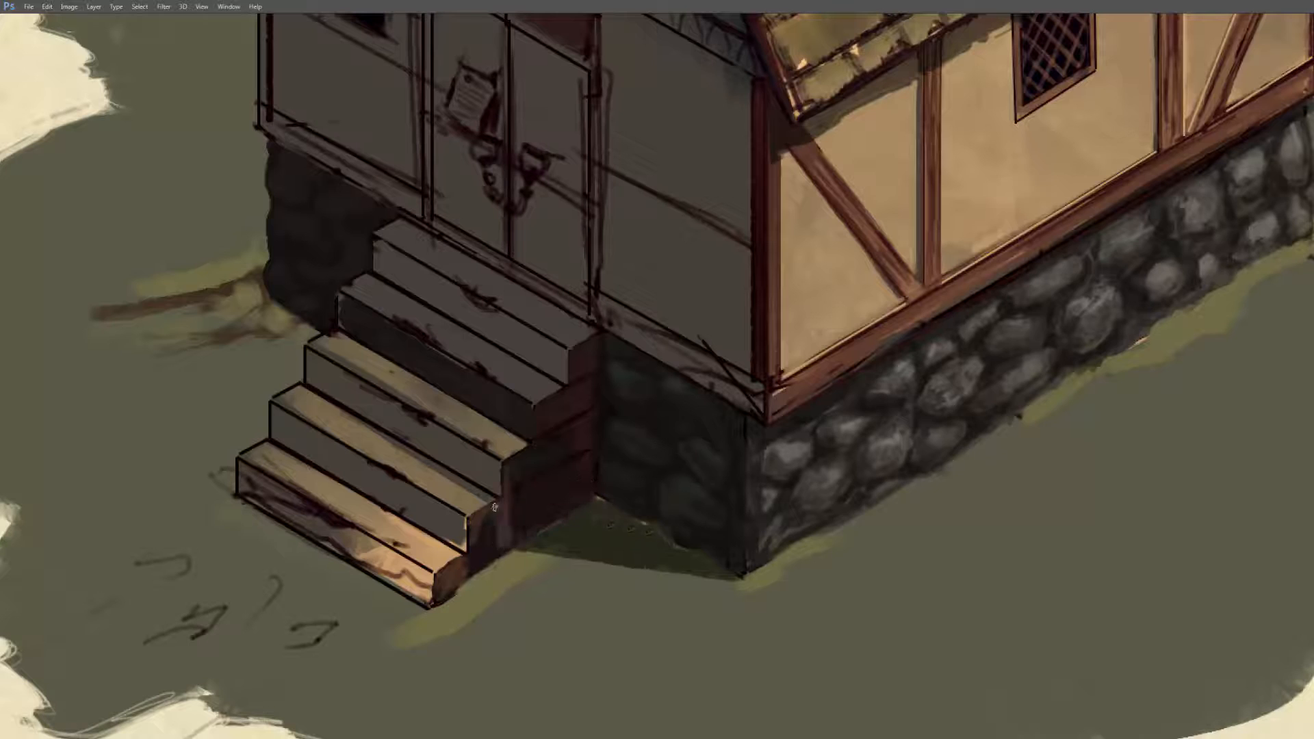
Step: Paint a dark shadow across the upper steps in front of the door
scroll(604, 479, "down", 3)
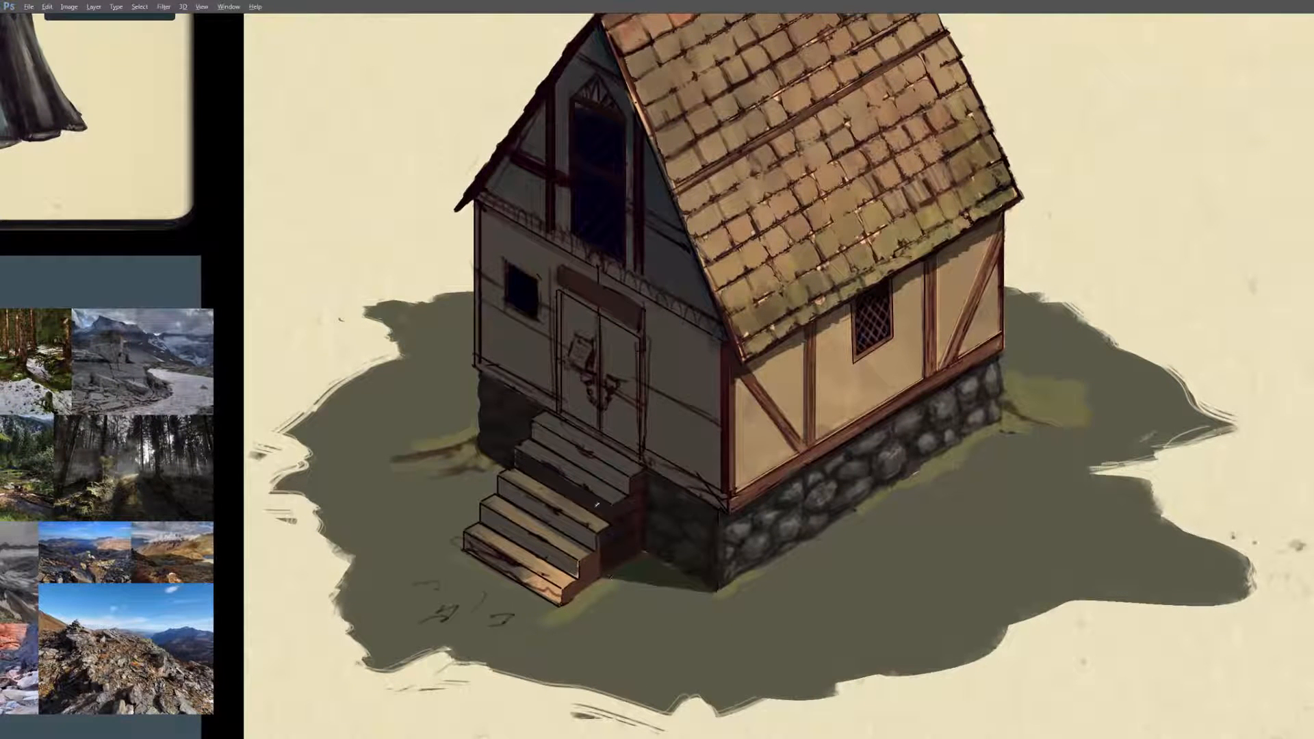
left_click_drag(597, 505, 620, 532)
mouse_move(521, 486)
left_mouse_down()
mouse_move(581, 475)
mouse_move(575, 448)
left_mouse_up()
key("ctrl+minus")
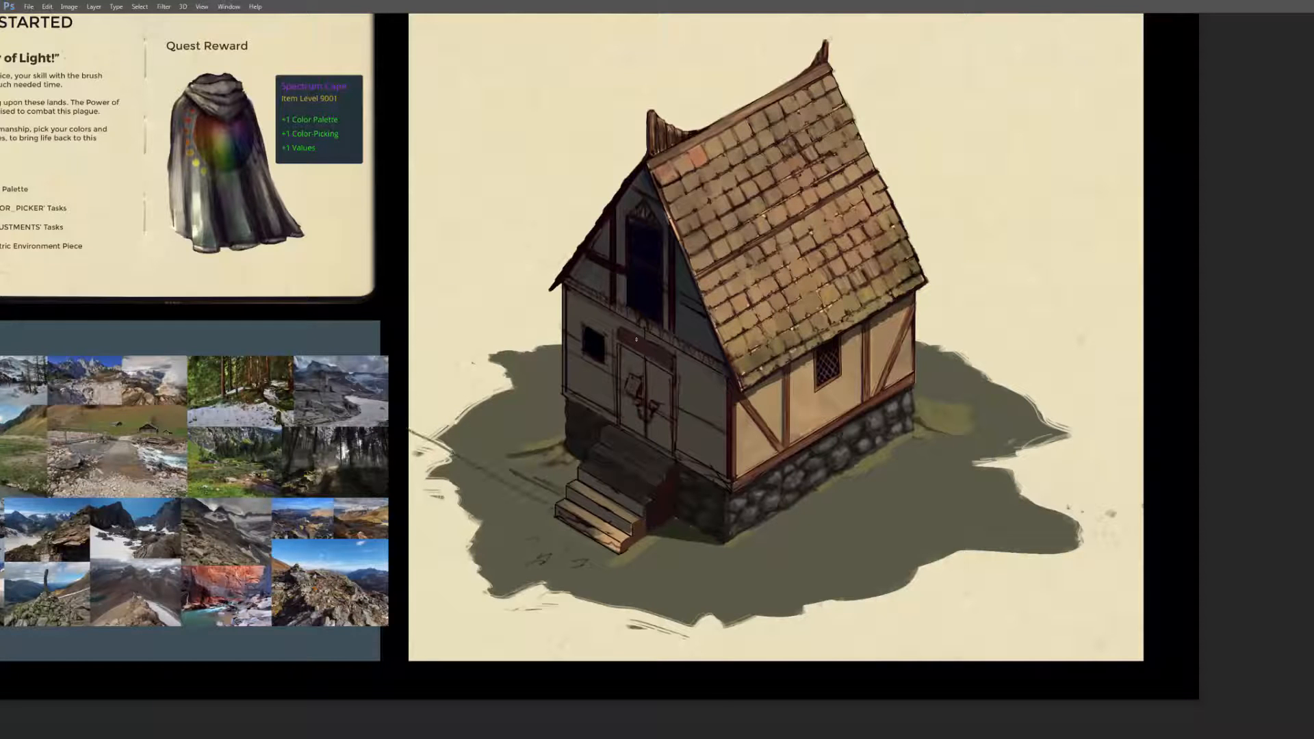
Step: Paint a large dark cast shadow on the ground beside the shaded gable front, from the roof eave down over the stairs
key("f")
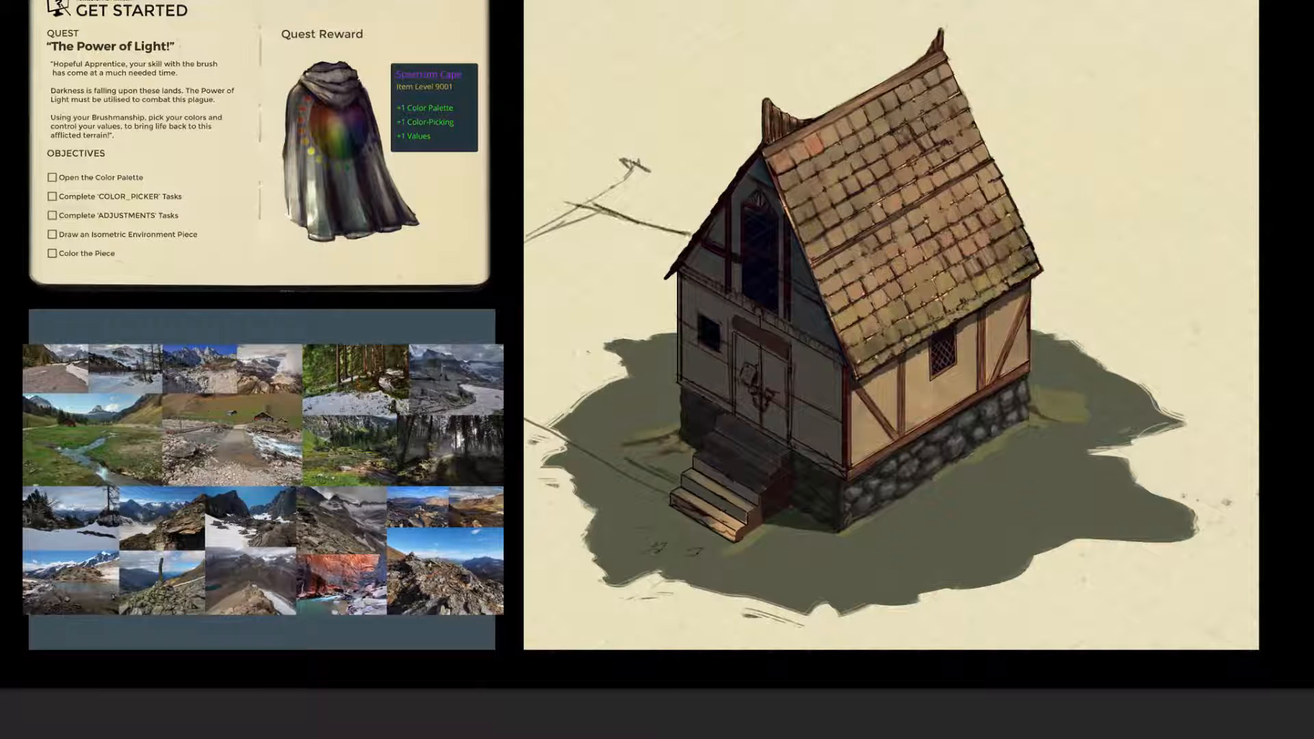
mouse_move(644, 397)
left_mouse_down()
mouse_move(588, 322)
mouse_move(558, 219)
mouse_move(527, 308)
mouse_move(587, 282)
left_mouse_up()
left_click_drag(560, 205, 688, 236)
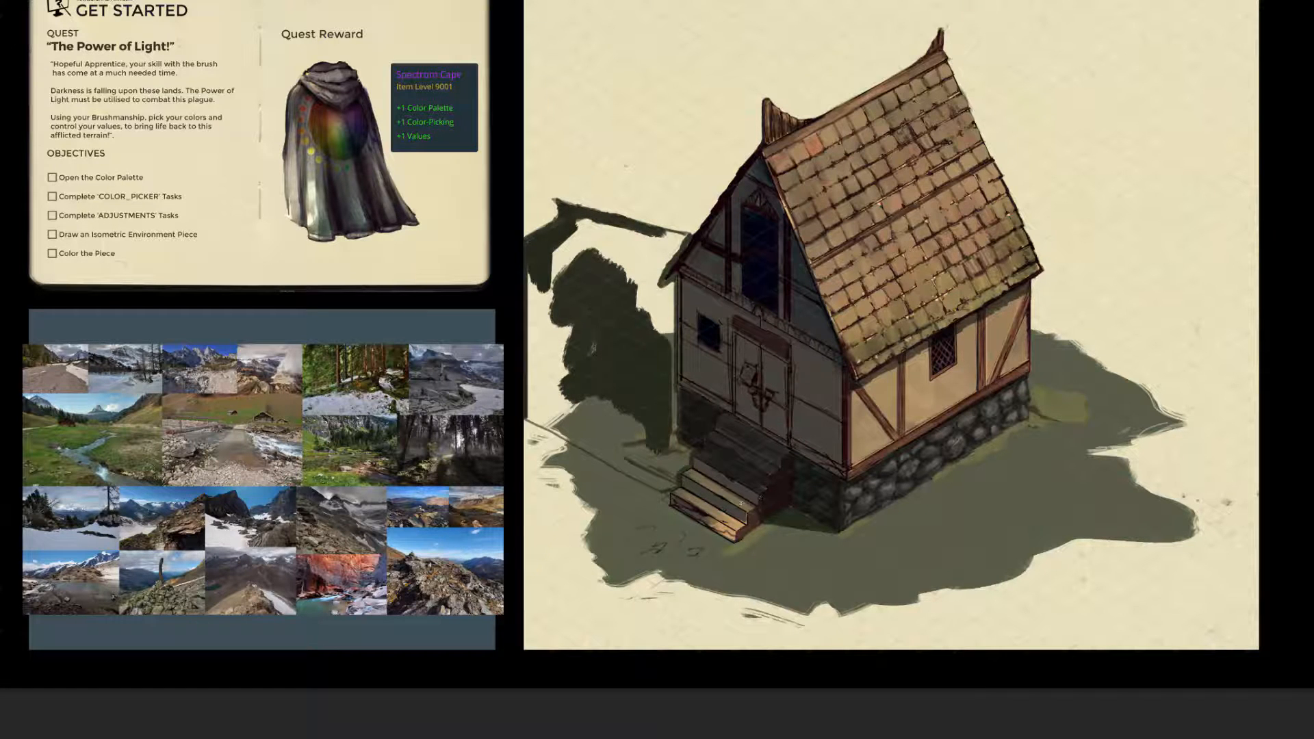
mouse_move(581, 457)
left_mouse_down()
mouse_move(528, 451)
mouse_move(554, 268)
mouse_move(553, 437)
mouse_move(617, 434)
mouse_move(660, 465)
mouse_move(684, 459)
mouse_move(595, 350)
mouse_move(671, 476)
left_mouse_up()
mouse_move(561, 226)
left_mouse_down()
mouse_move(602, 260)
mouse_move(654, 259)
left_mouse_up()
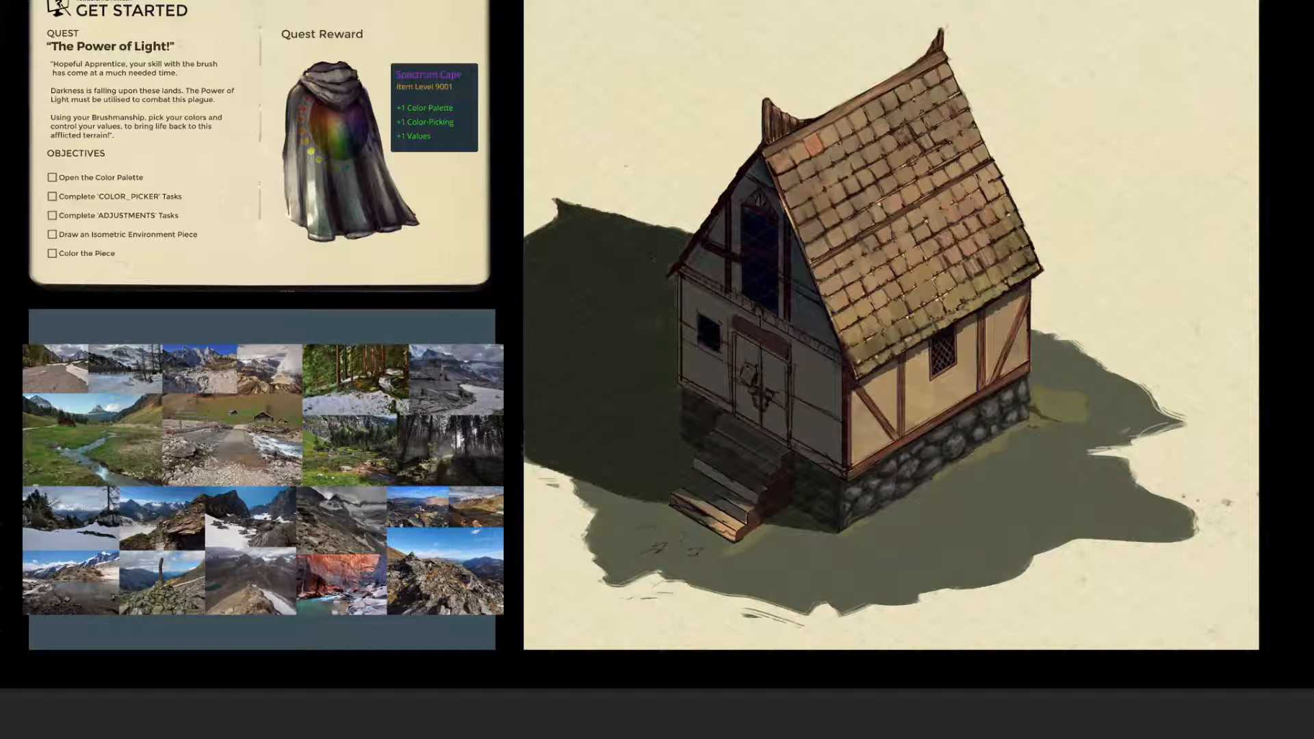
left_click_drag(533, 475, 556, 228)
left_click_drag(674, 508, 554, 200)
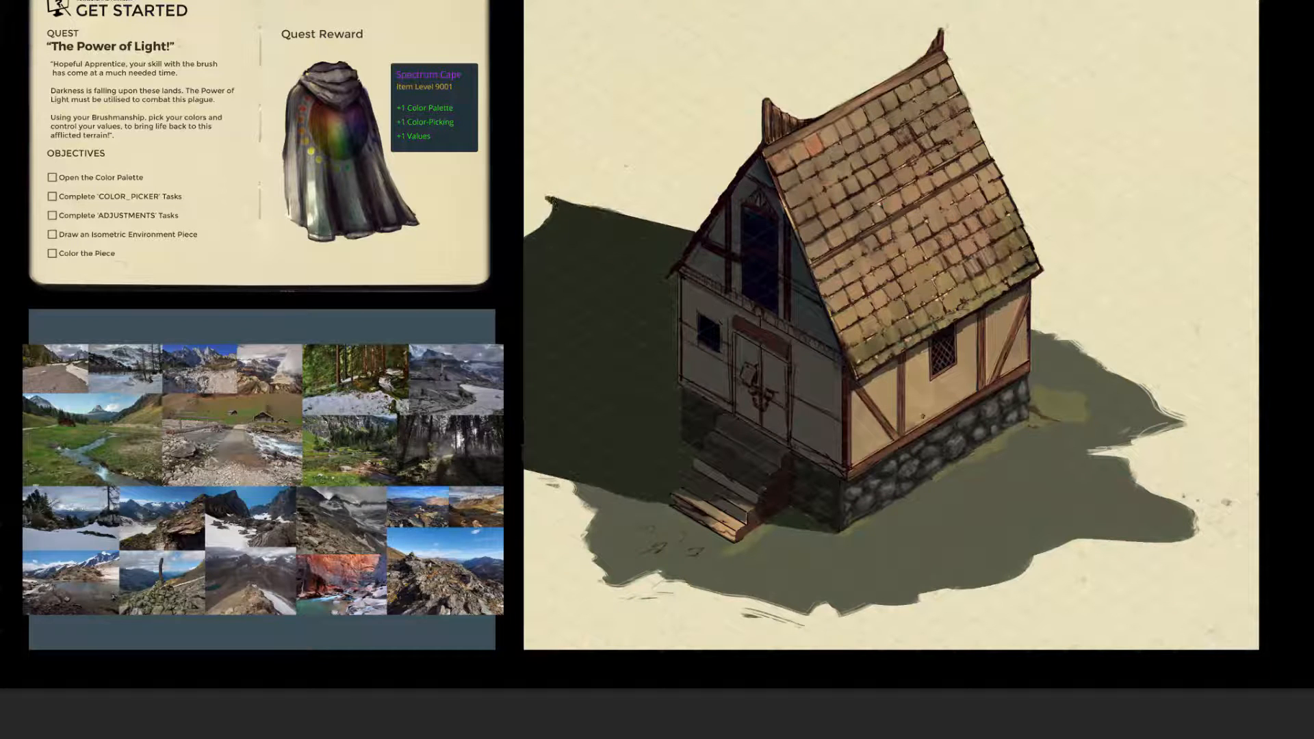
Step: Merge the selected layer into the painted layer below and reduce the brush size for detail work
key("f")
scroll(872, 355, "up", 2)
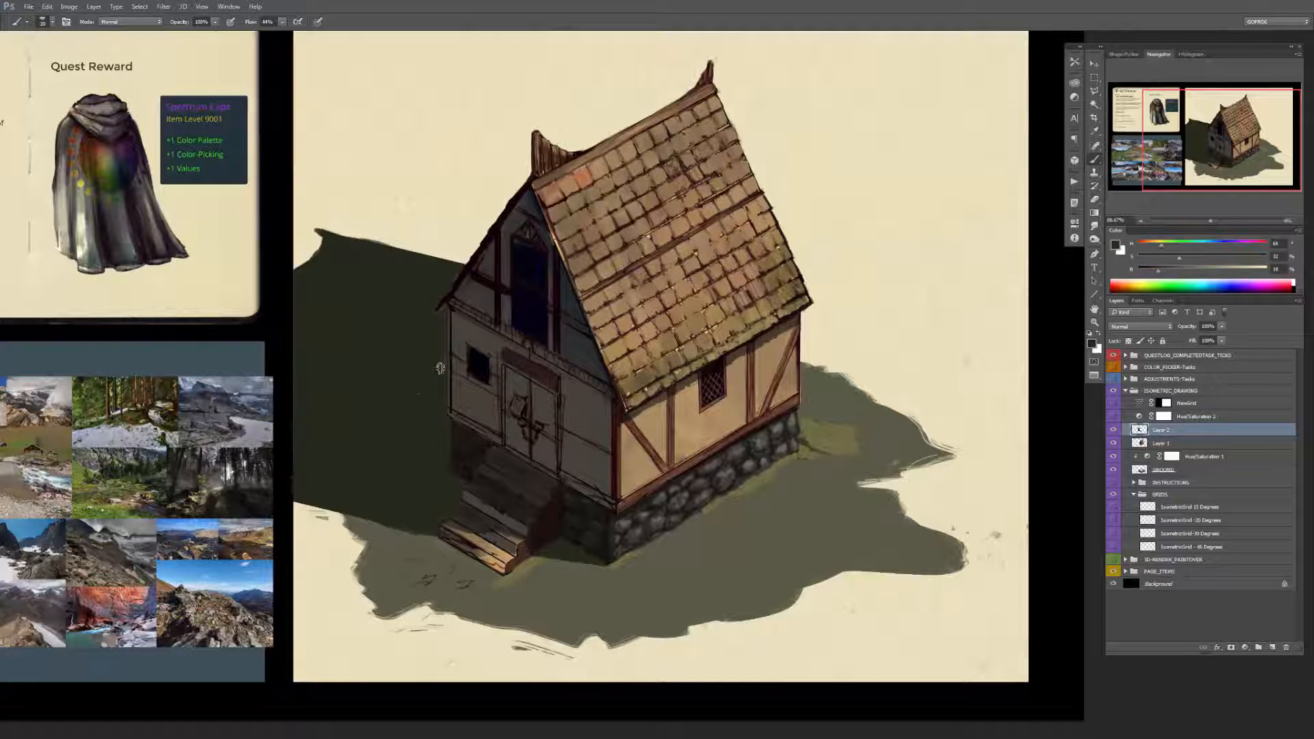
scroll(792, 400, "up", 2)
key("ctrl+e")
key("bracketleft")
key("bracketleft")
key("bracketleft")
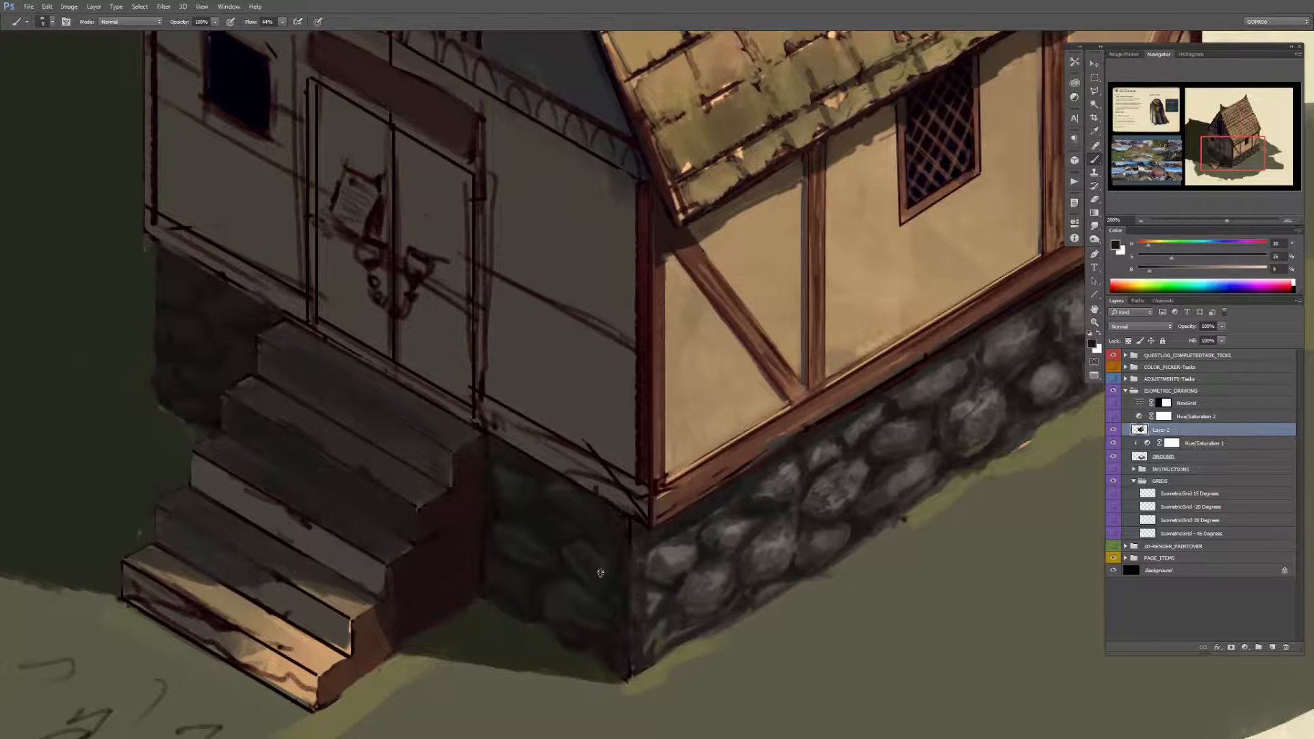
scroll(600, 573, "down", 2)
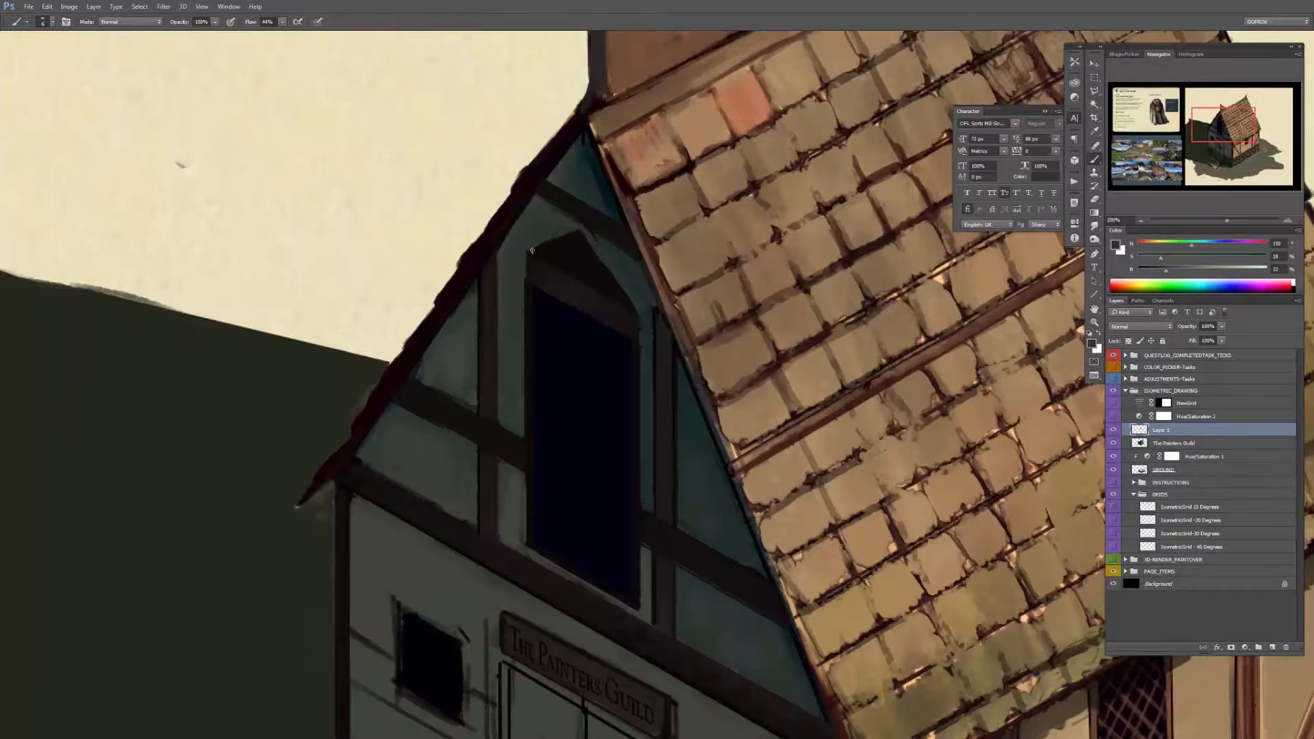
Step: Paint a dark timber lintel over the pointed top of the tall gable window, then sample the nearby timber colour with a smaller brush
key("bracketright")
mouse_move(532, 251)
left_mouse_down()
mouse_move(577, 241)
mouse_move(588, 266)
mouse_move(558, 258)
mouse_move(635, 271)
left_mouse_up()
left_click(654, 336, "alt")
key("bracketleft")
key("bracketleft")
key("bracketleft")
key("bracketleft")
key("bracketleft")
Step: Paint a thin dark finial with a paintbrush-shaped tip on the front end of the roof ridge
scroll(597, 237, "up", 3)
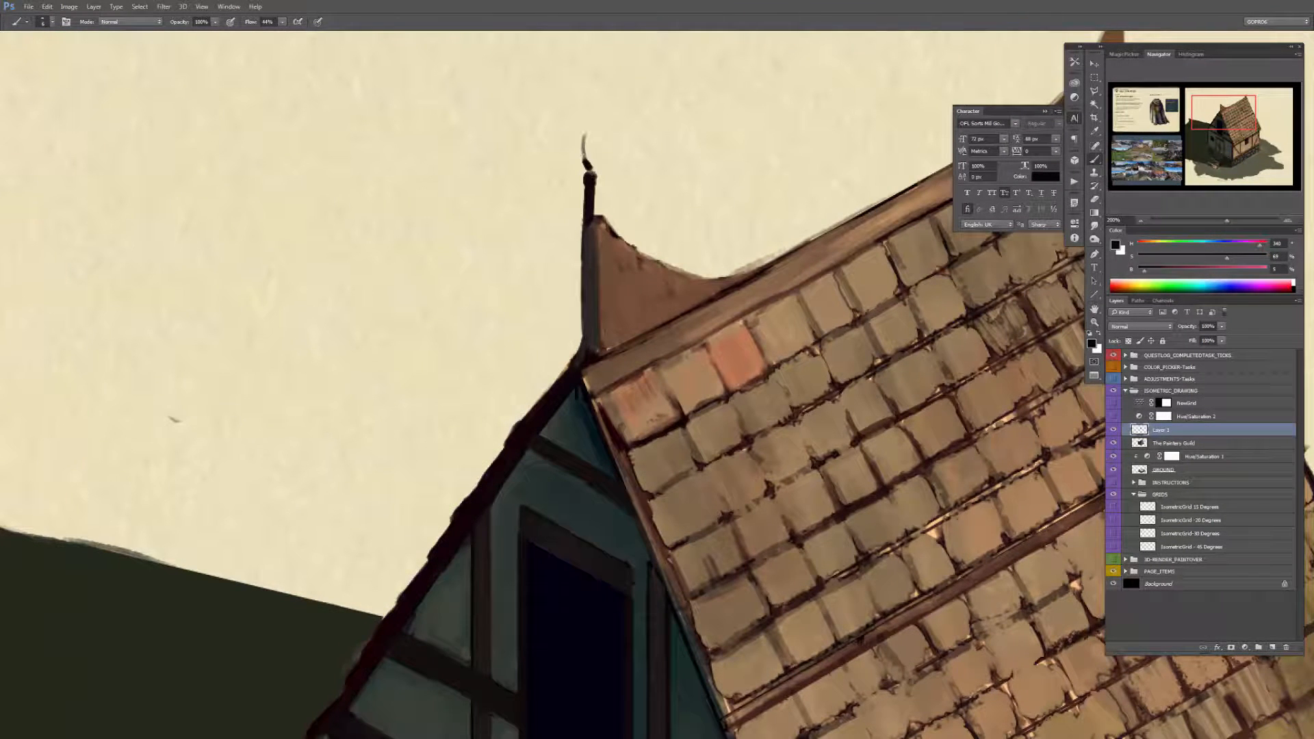
left_click_drag(593, 121, 590, 142)
key("bracketleft")
key("bracketleft")
left_click(611, 264, "alt")
left_click(587, 231, "alt")
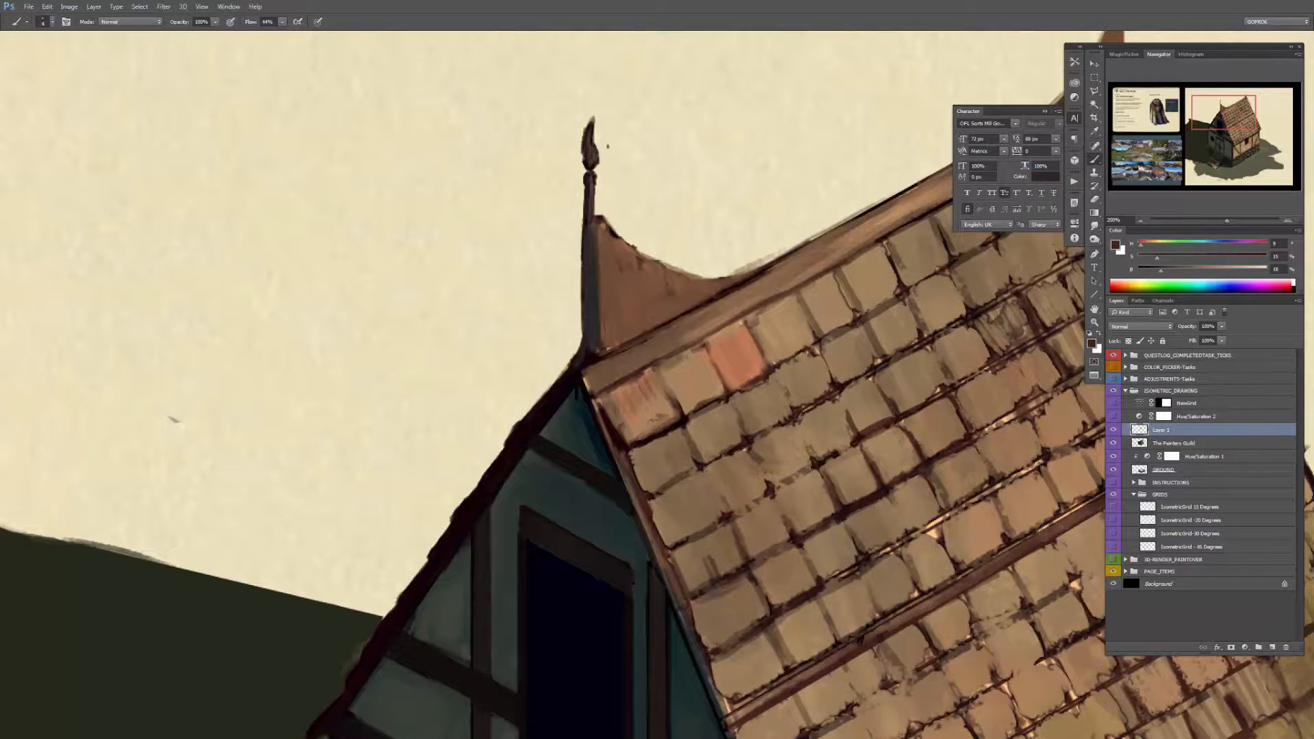
key("ctrl+minus")
key("ctrl+minus")
scroll(647, 455, "up", 2)
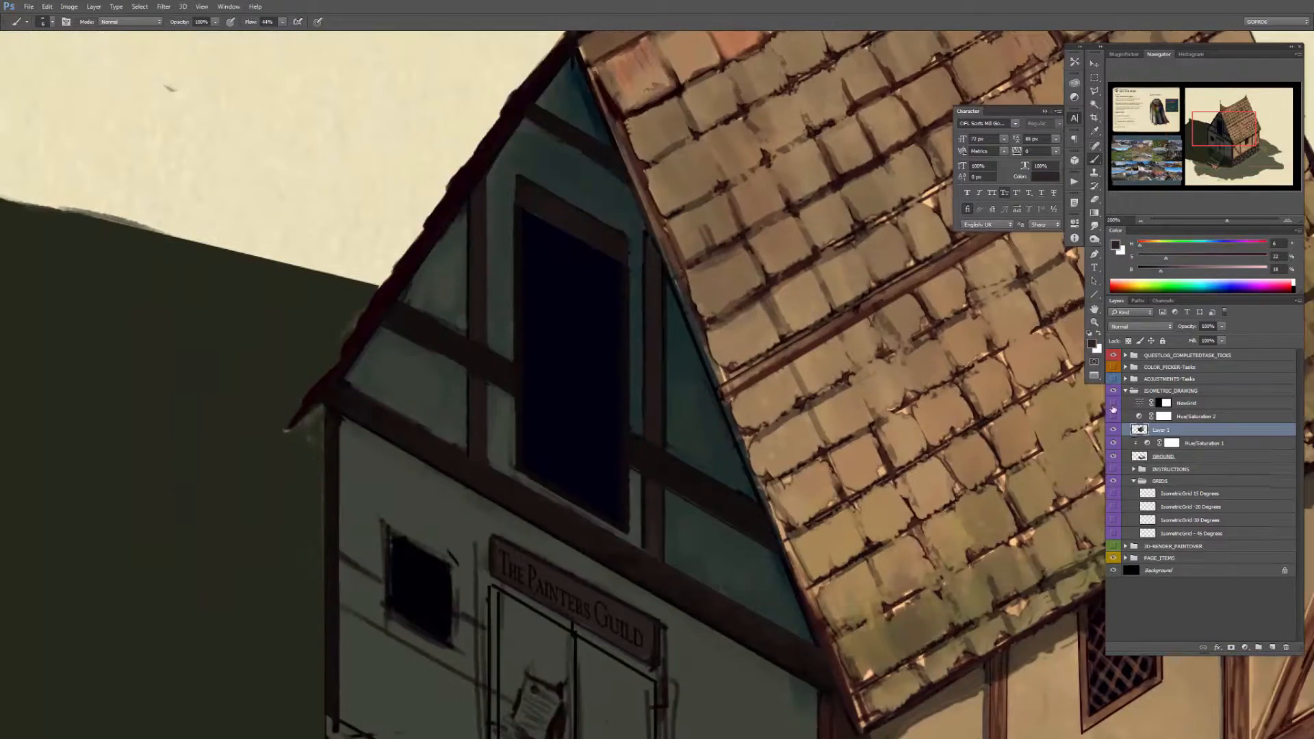
Step: Outline the sloping cross beam through the gable and fill it with the sampled dark brown
key("l")
left_click(404, 303)
left_click(756, 501)
left_click(785, 559)
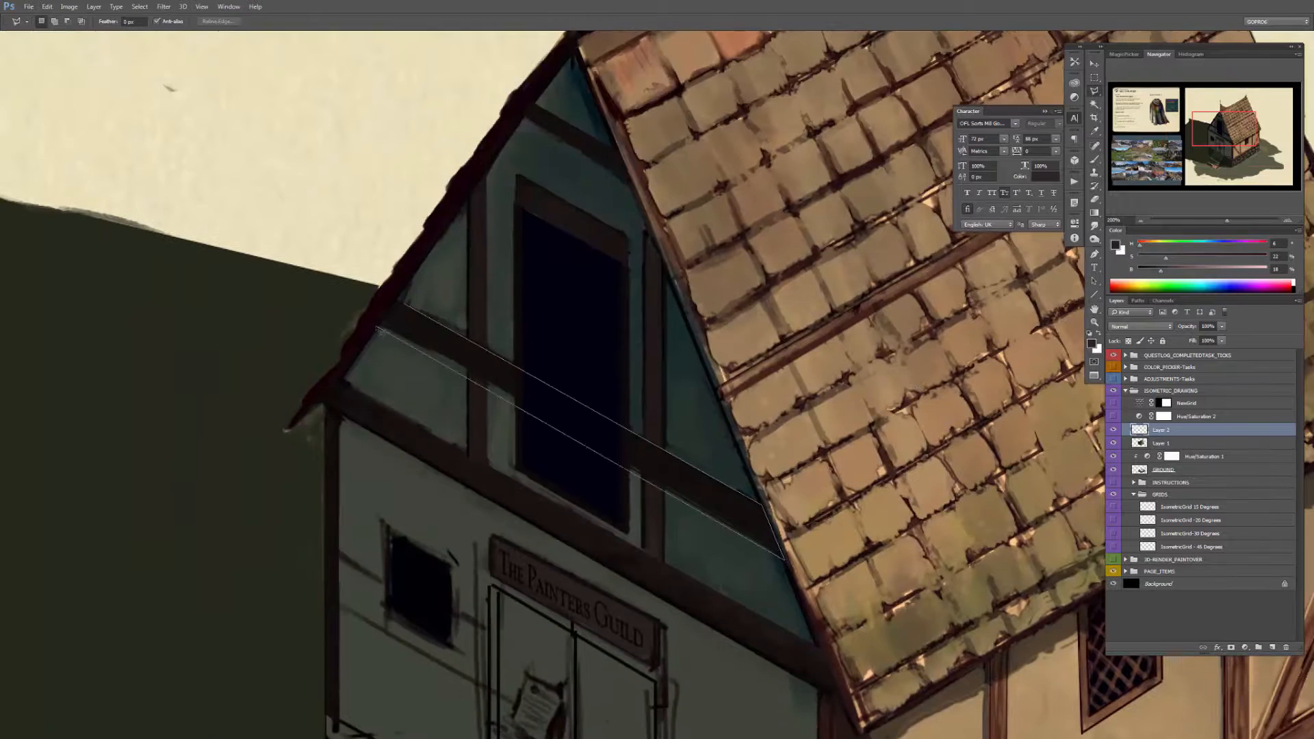
left_click(401, 306)
key("b")
left_click(575, 398, "alt")
key("alt+BackSpace")
key("ctrl+d")
Step: Erase the cross beam where it covers the tall window and paint its two outer ends in sampled timber brown
key("e")
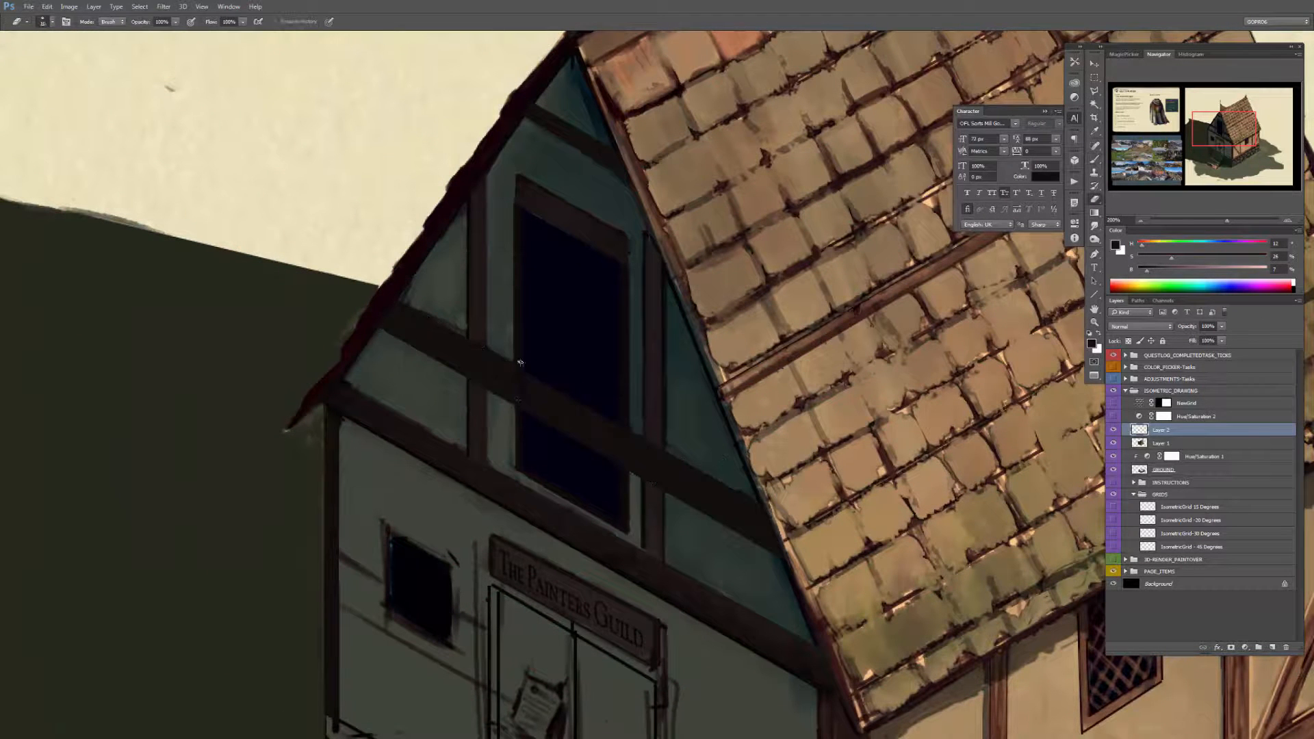
left_click_drag(576, 440, 622, 414)
key("b")
left_click(431, 349, "alt")
left_click_drag(460, 363, 404, 323)
left_click_drag(785, 533, 649, 441)
key("e")
key("b")
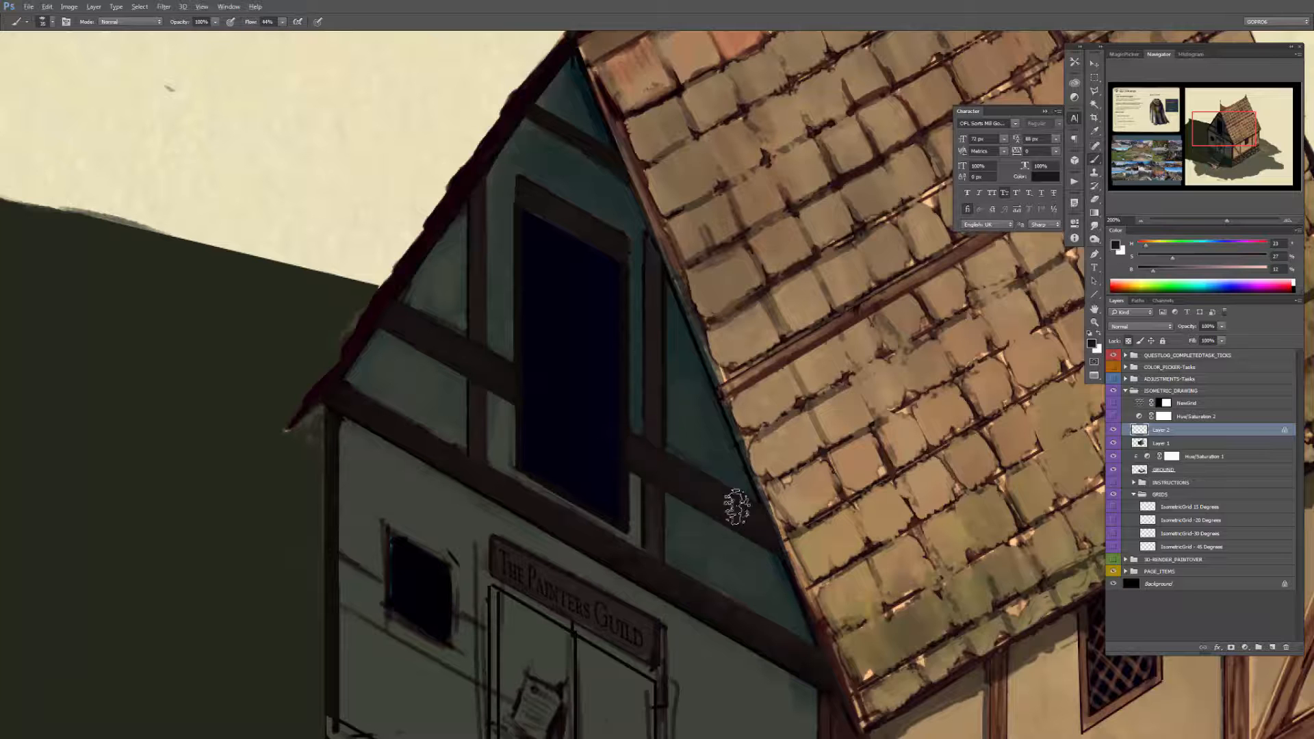
Step: Refine the dark frame of the small front window using the isometric grid as a guide
left_click(635, 465, "alt")
key("u")
left_click_drag(635, 465, 624, 493)
key("l")
left_click(1114, 403)
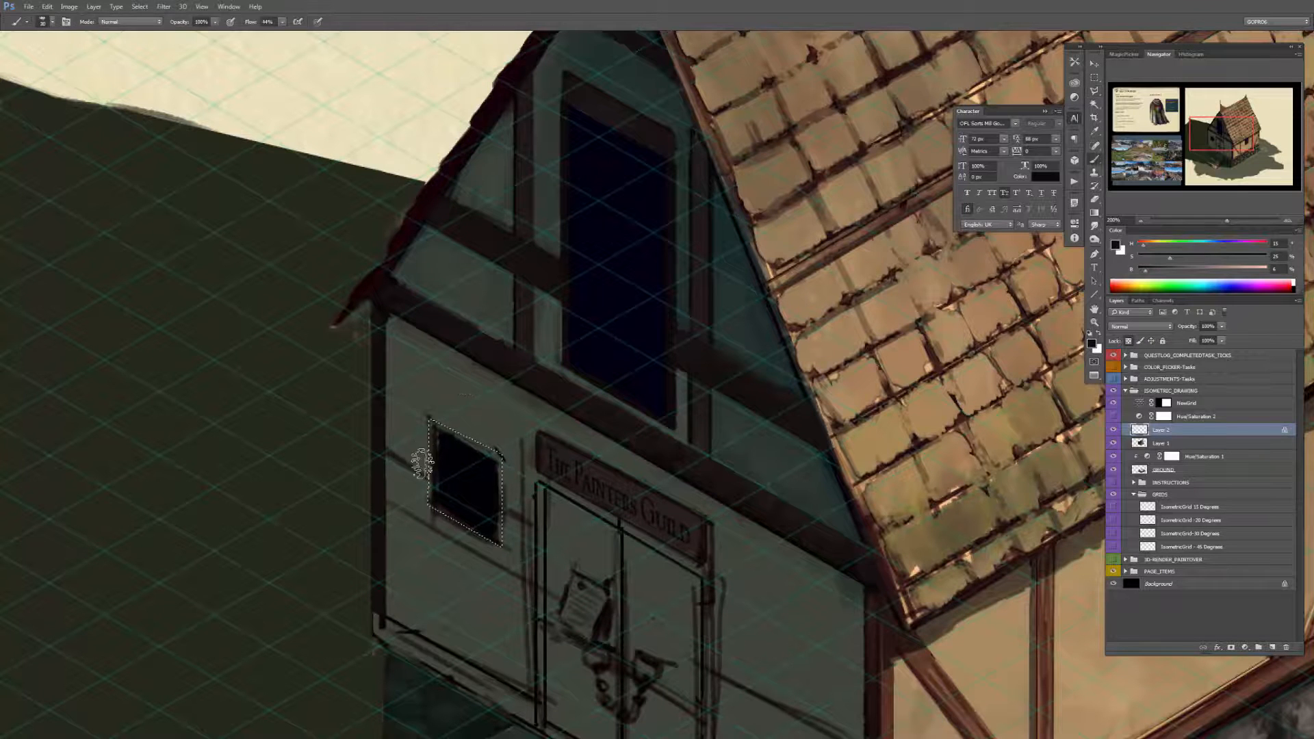
key("u")
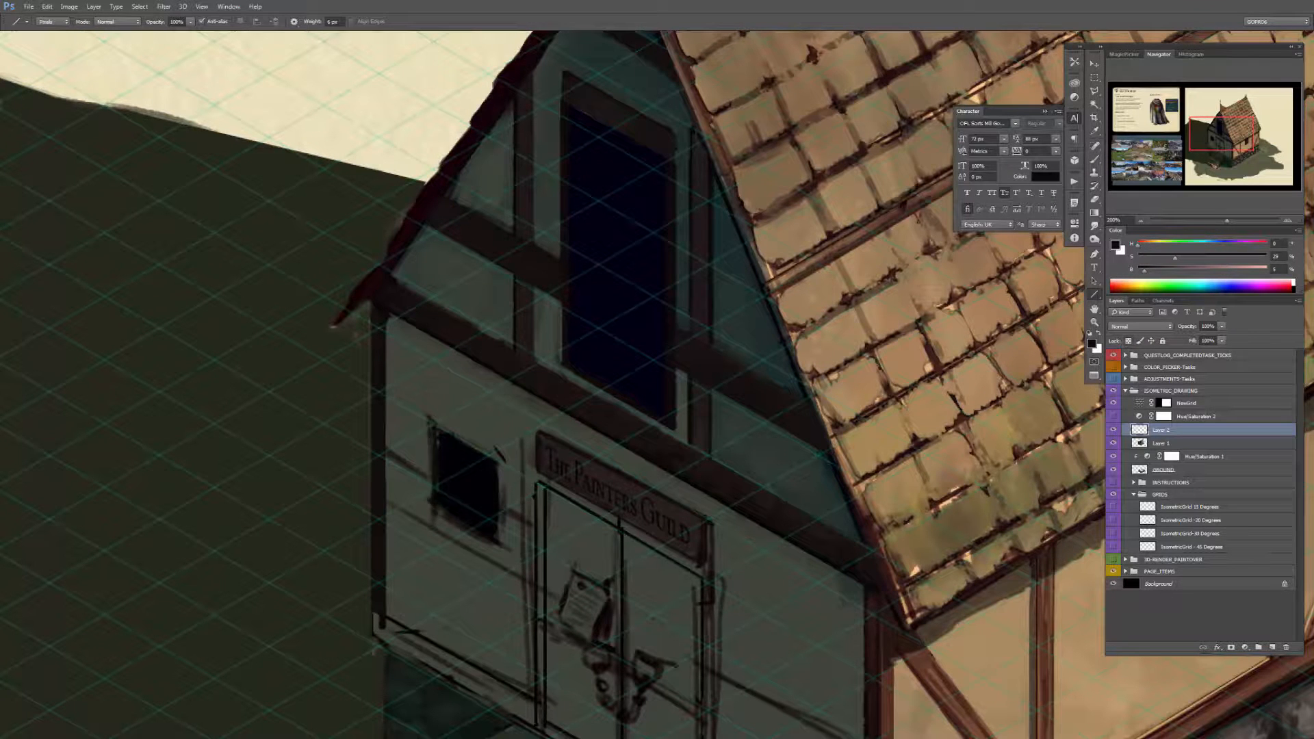
key("b")
left_click(453, 513, "alt")
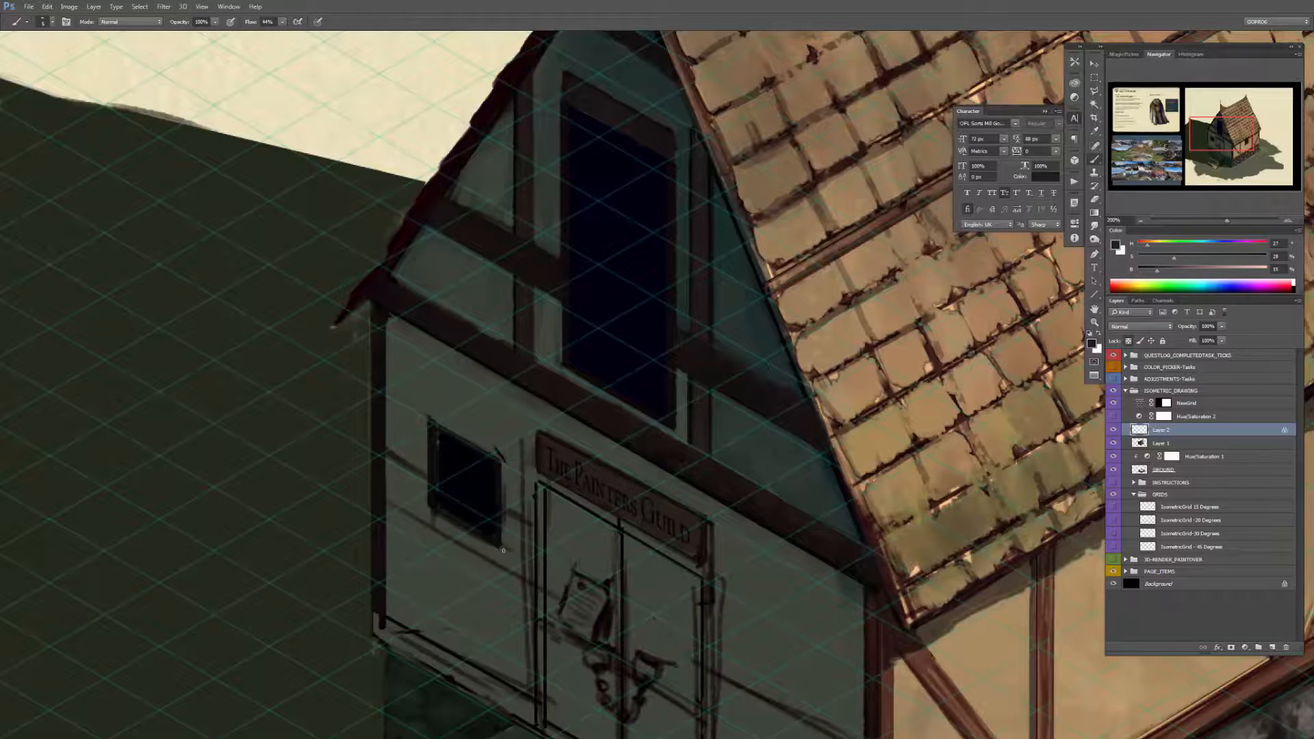
key("ctrl+z")
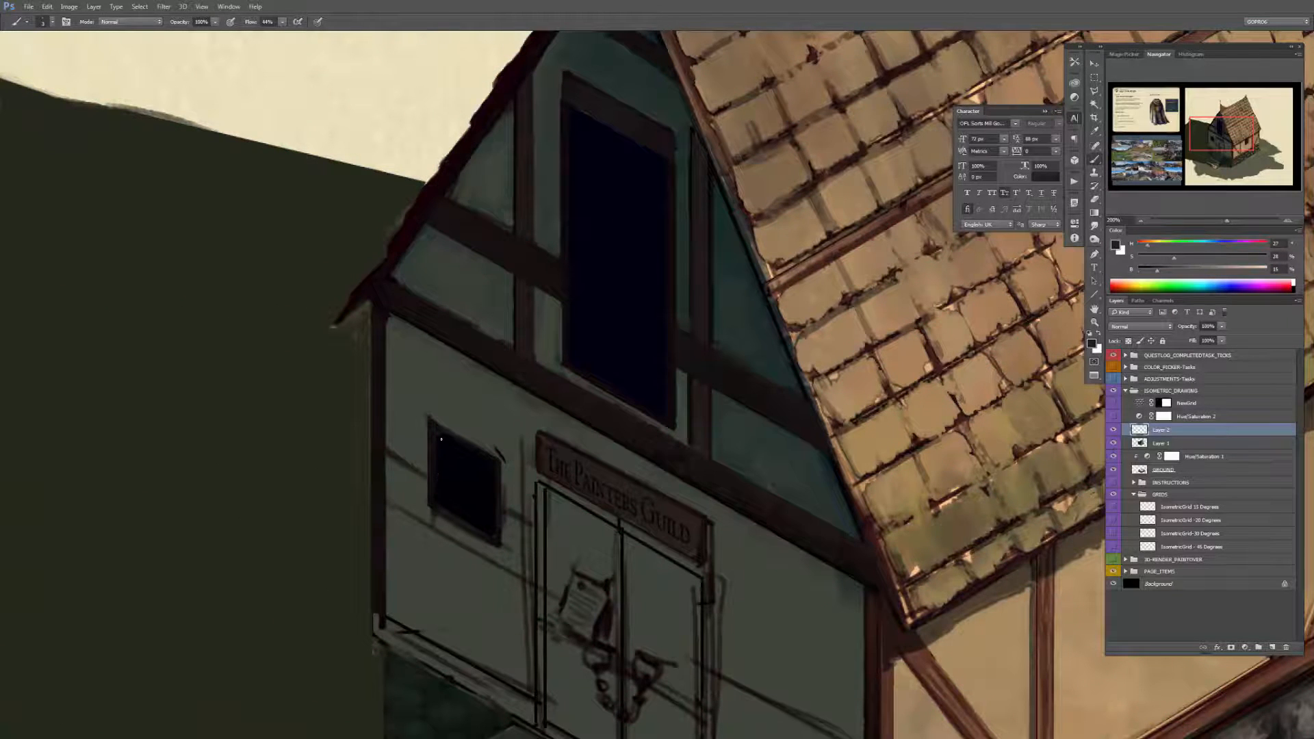
Step: Draw crossing diagonal lattice lines over the small front window with the Line tool
key("u")
left_click_drag(438, 448, 476, 421)
left_click_drag(438, 473, 487, 438)
mouse_move(445, 493)
left_mouse_down()
mouse_move(496, 455)
mouse_move(498, 476)
left_mouse_up()
mouse_move(464, 518)
left_mouse_down()
mouse_move(494, 494)
mouse_move(497, 517)
left_mouse_up()
left_click(472, 453, "alt")
mouse_move(427, 419)
left_mouse_down()
mouse_move(503, 456)
mouse_move(503, 548)
mouse_move(428, 510)
mouse_move(426, 419)
left_mouse_up()
key("b")
left_click(470, 449, "alt")
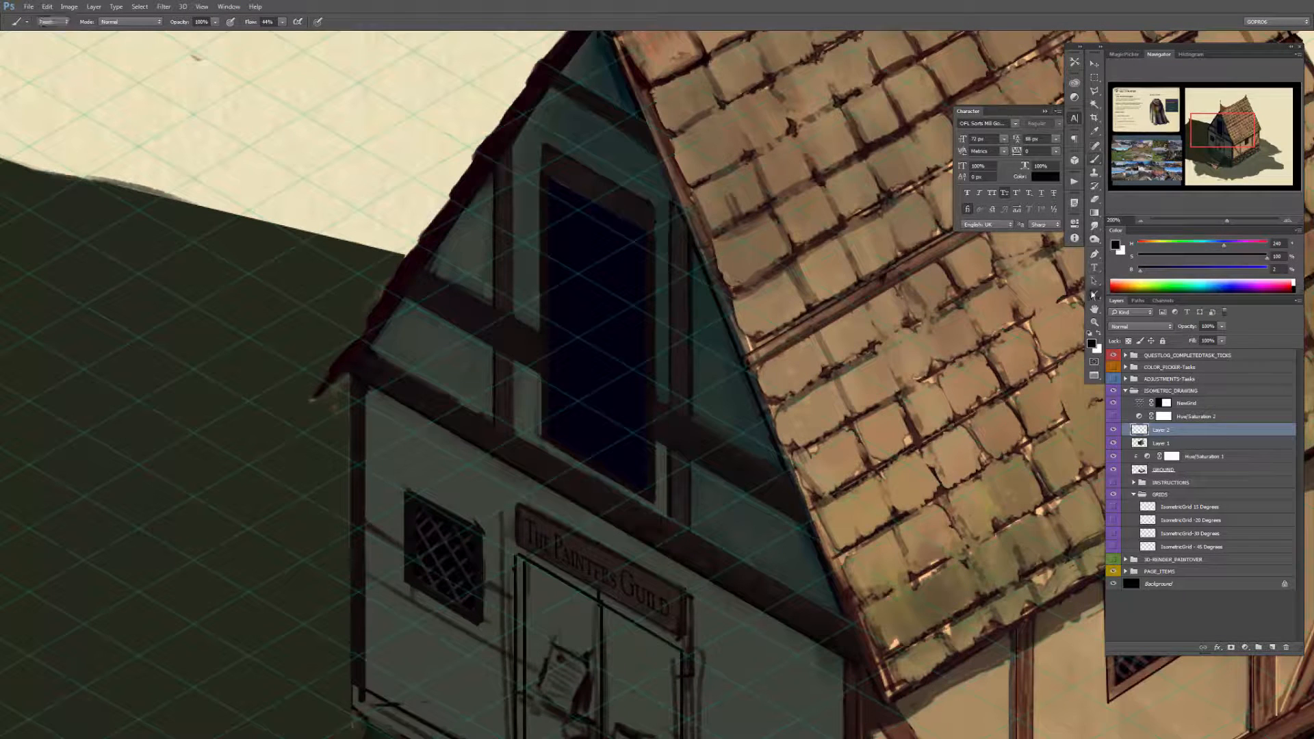
Step: Draw dark glazing bars across the tall gable window on a new layer, following the isometric grid
key("u")
key("ctrl+shift+alt+n")
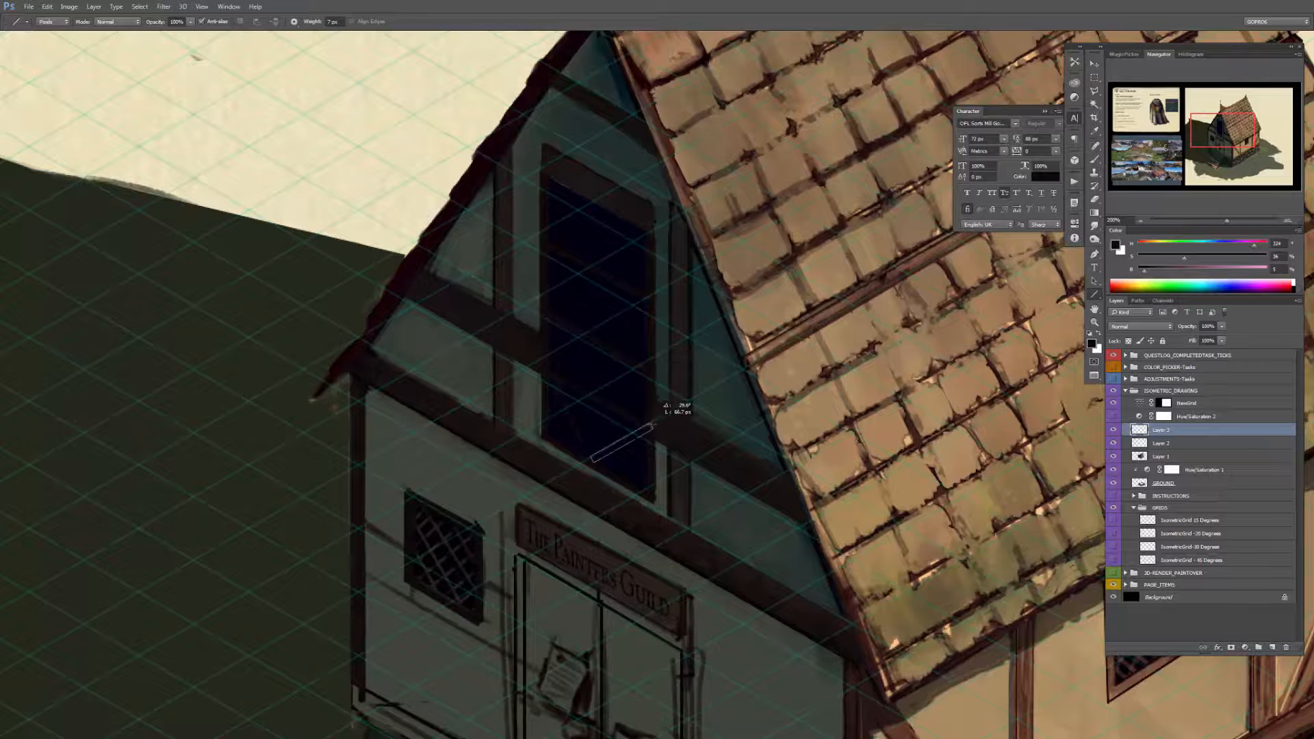
key("b")
left_click_drag(713, 327, 718, 282)
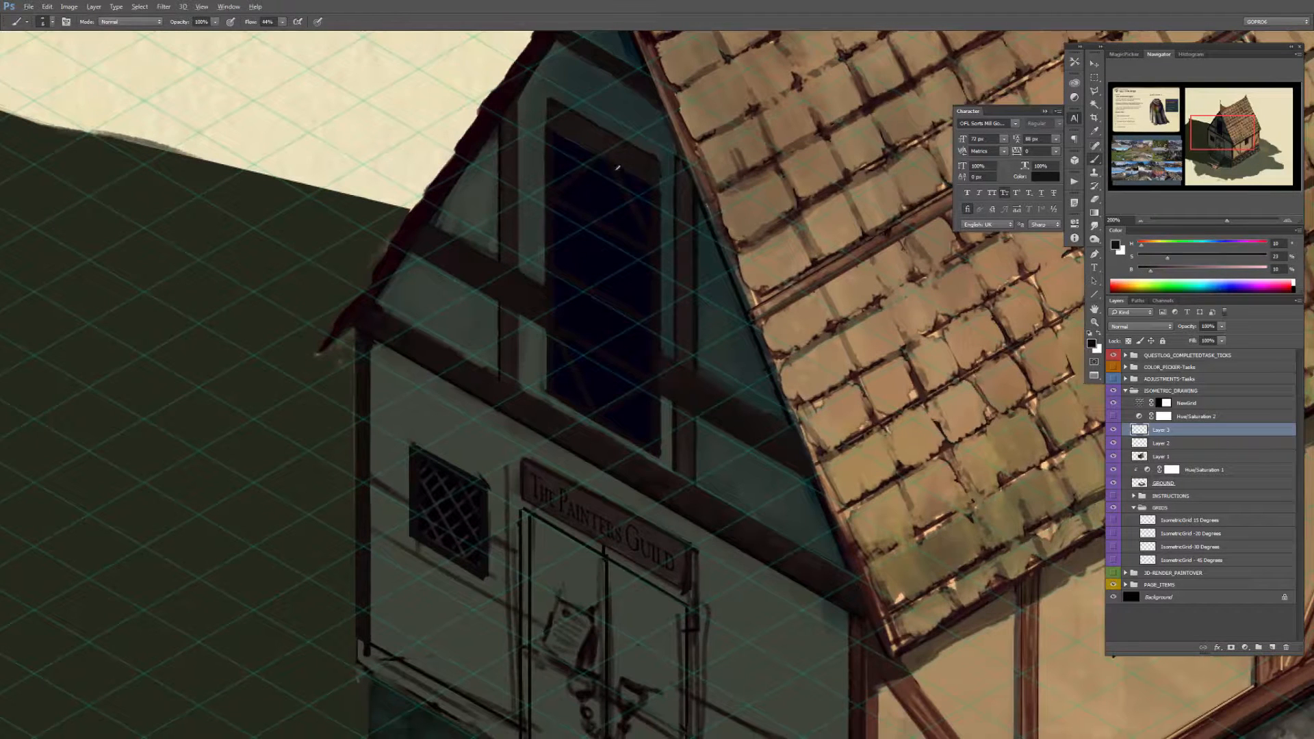
left_click(622, 387, "alt")
key("u")
left_click_drag(743, 574, 742, 468)
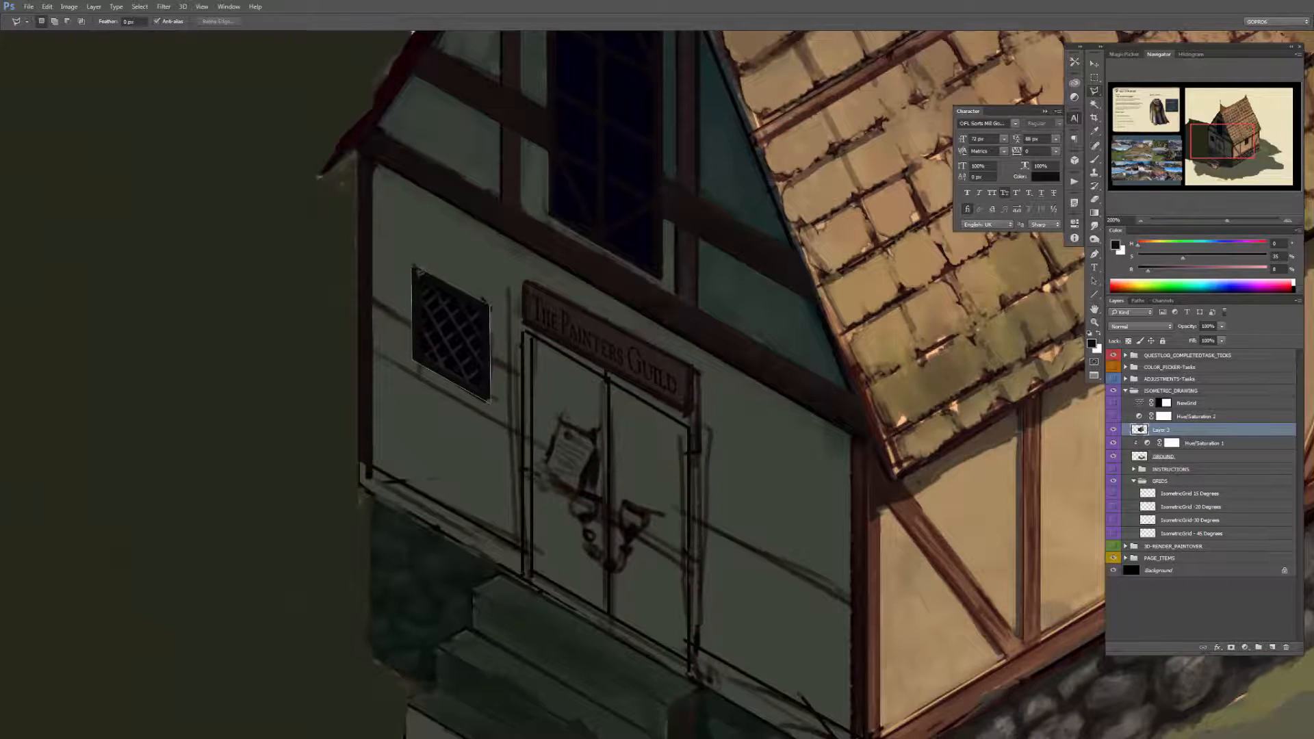
Step: Transform the selected small lattice window to fit the front wall's perspective
key("ctrl+t")
left_click_drag(489, 271, 480, 301)
key("Return")
key("ctrl+minus")
key("m")
left_click_drag(770, 281, 721, 311)
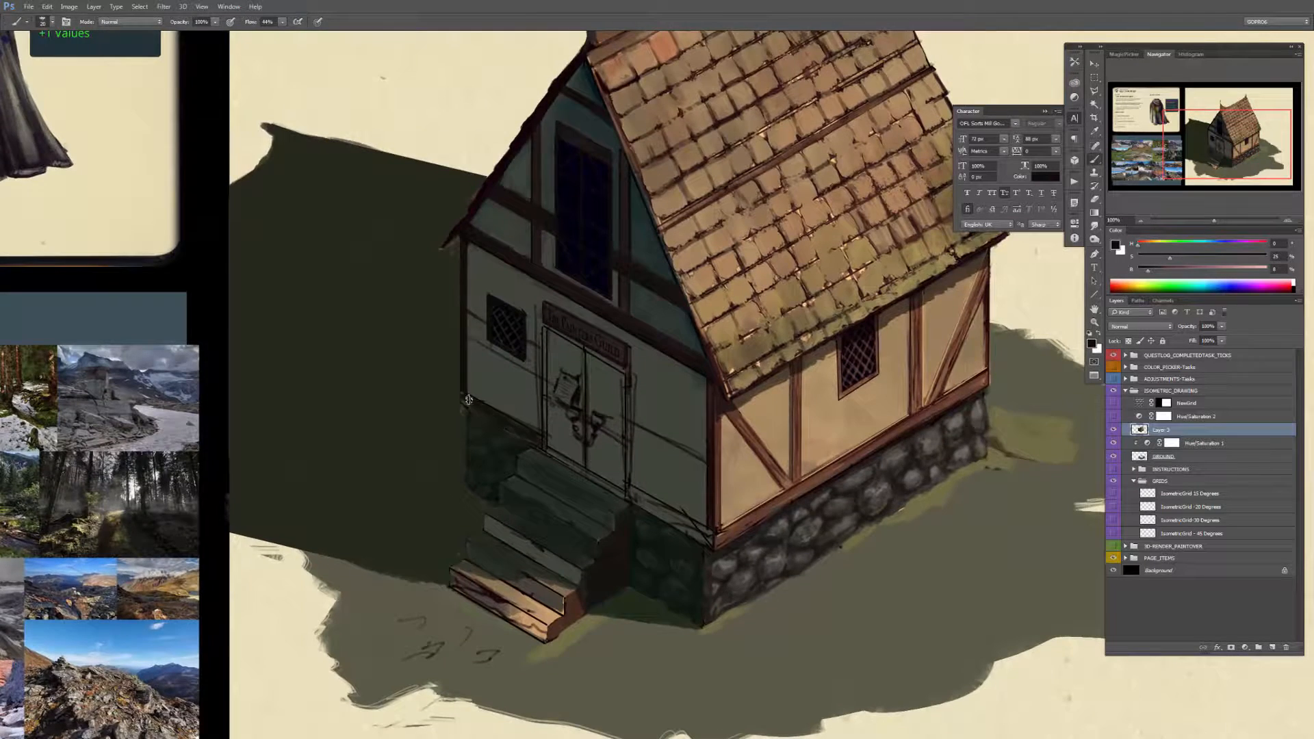
Step: Outline the sill beam between the far corner and the door and fill it with dark brown
key("ctrl+plus")
key("b")
left_click(1094, 92)
left_click(314, 351)
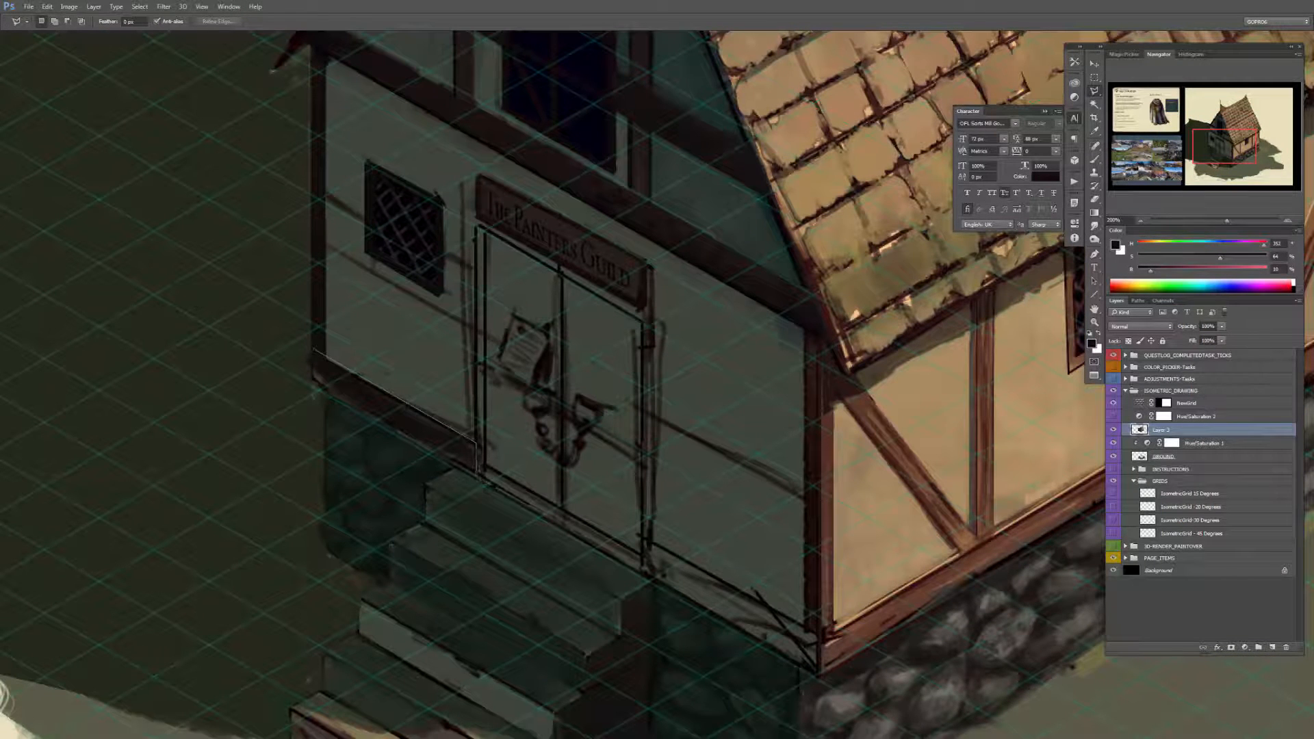
left_click(315, 351)
key("alt+BackSpace")
key("u")
key("ctrl+d")
Step: Cover the sketch lines around the small front window with the sampled wall colour
key("b")
left_click(460, 219, "alt")
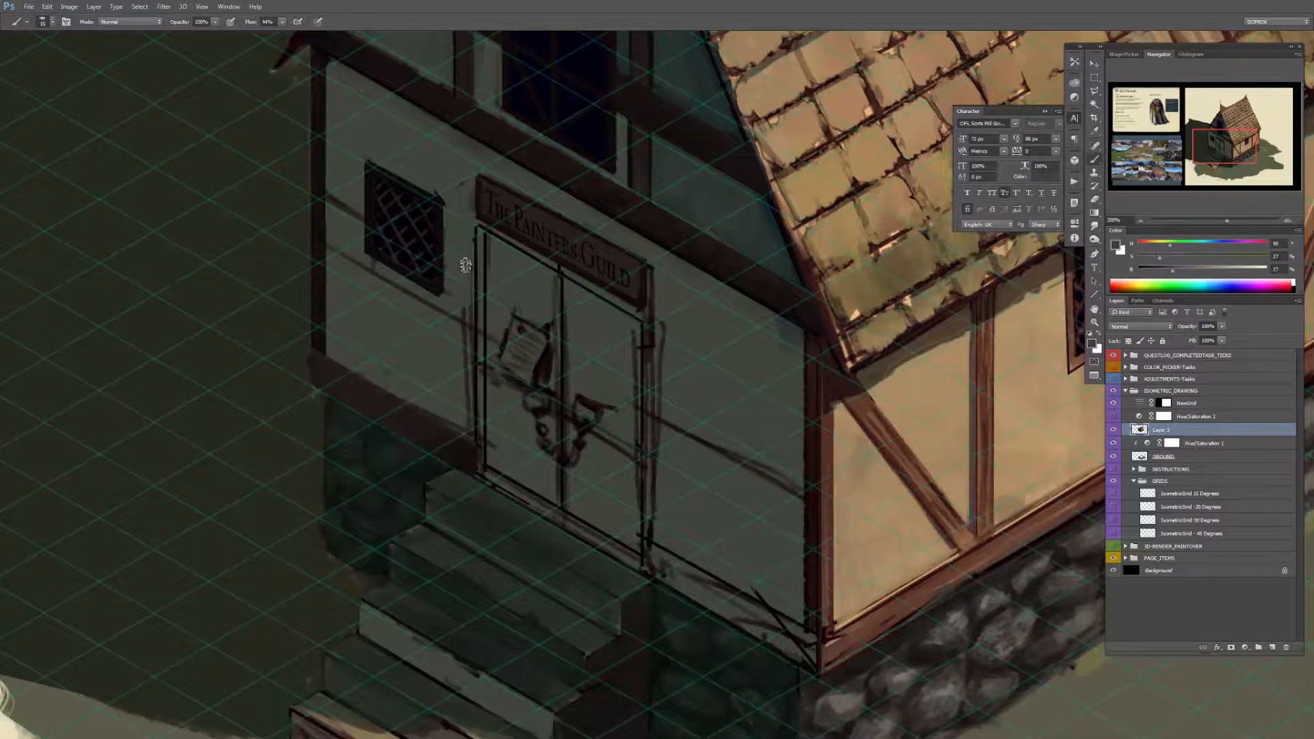
left_click_drag(400, 293, 353, 207)
Step: Draw a dark rail across the front wall and a post on each side of the door on a new layer, erasing the rail over the door
key("l")
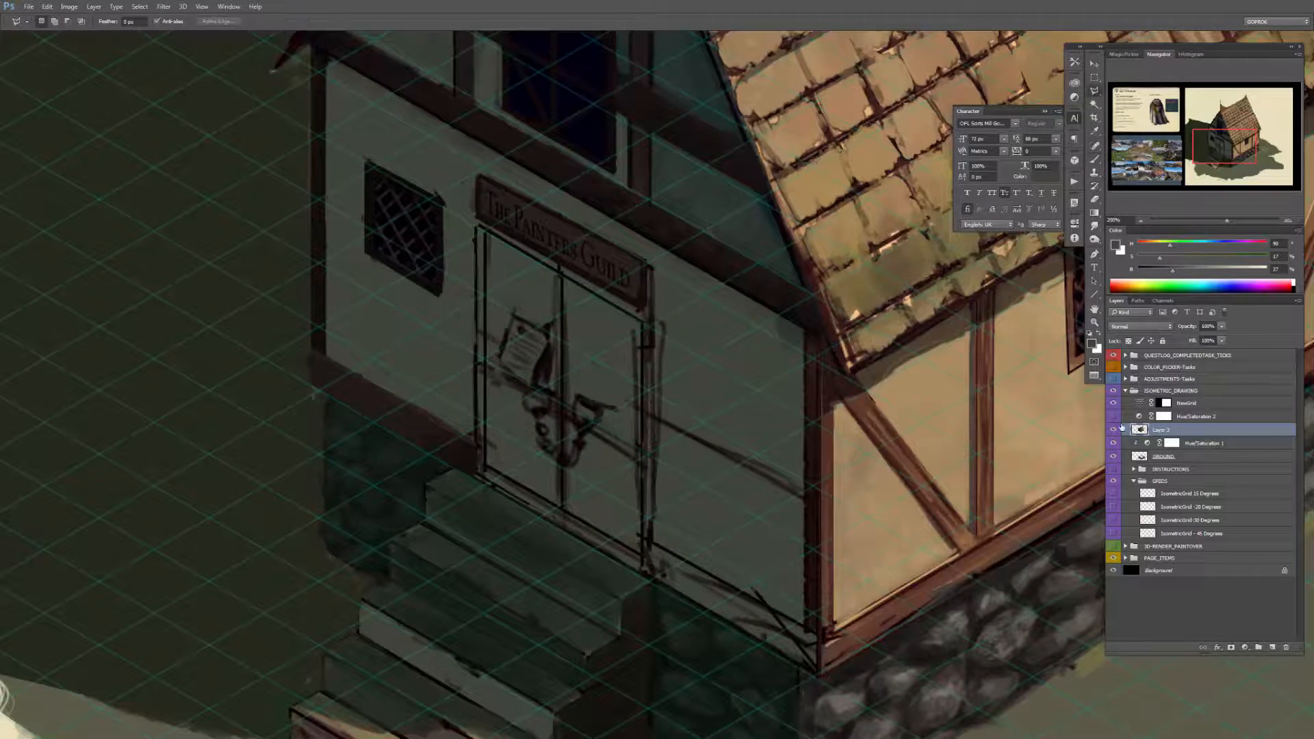
key("ctrl+shift+alt+n")
key("u")
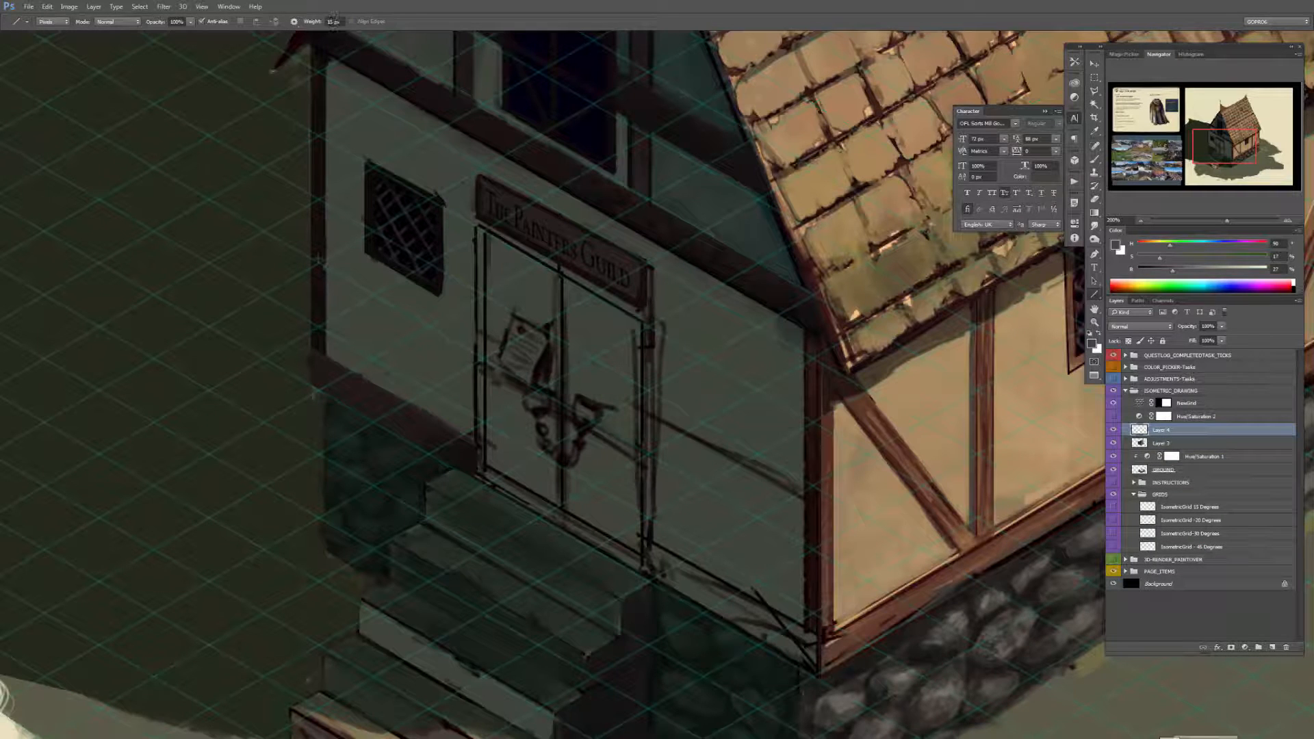
left_click_drag(319, 255, 810, 532)
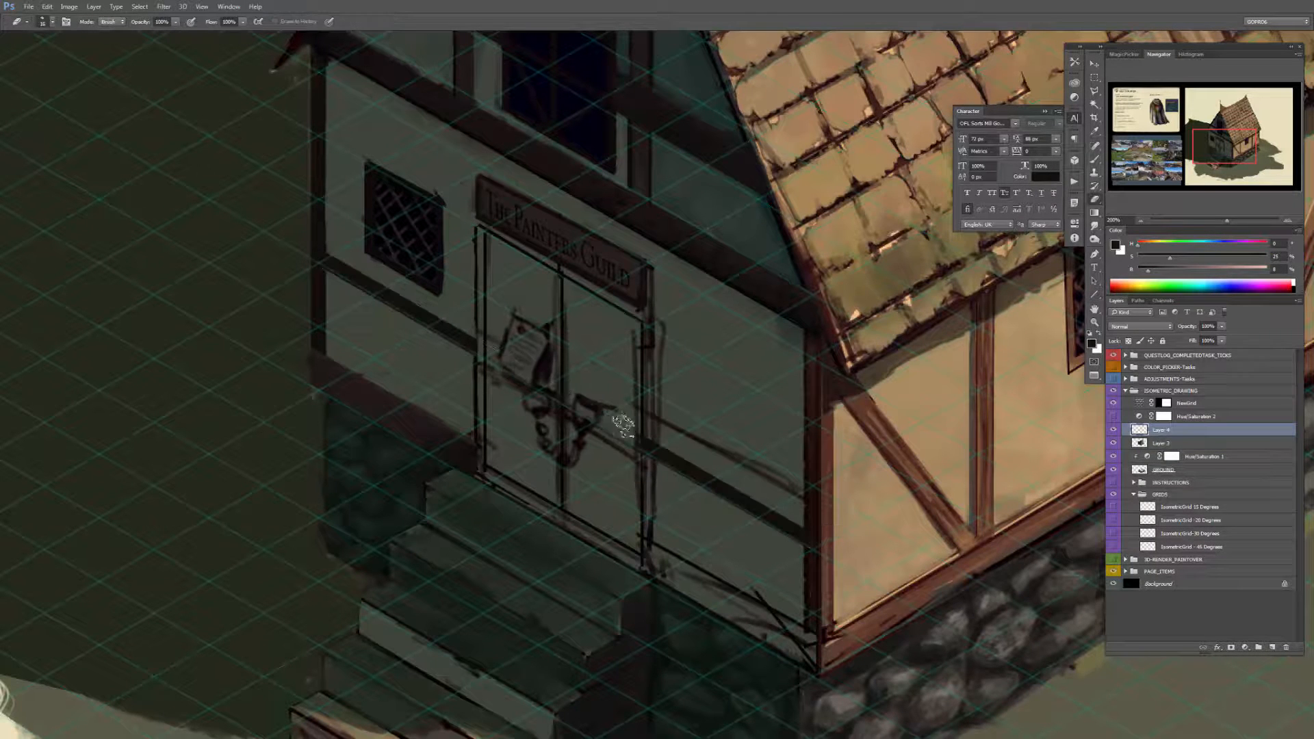
left_click_drag(479, 228, 483, 488)
left_click_drag(646, 323, 648, 586)
key("e")
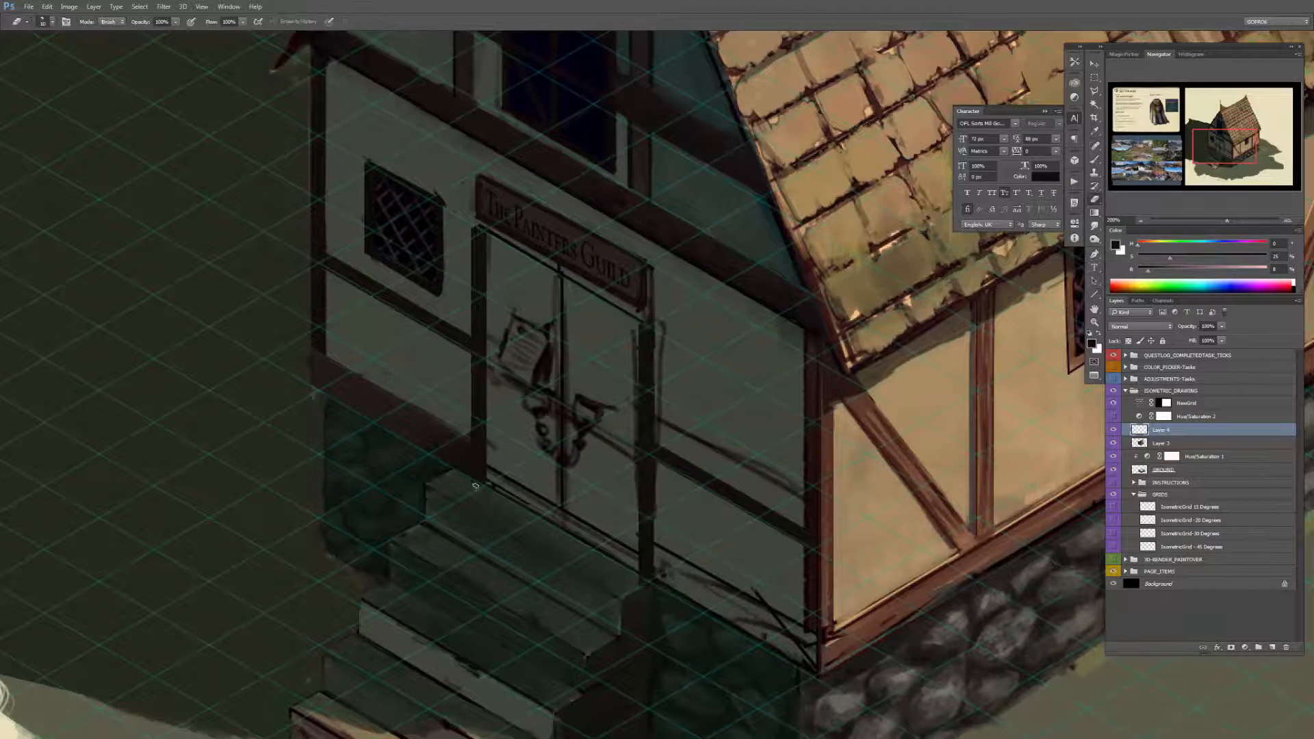
Step: Outline the full sill beam along the base of the front wall and paint it in dark brown
key("l")
left_click(317, 352)
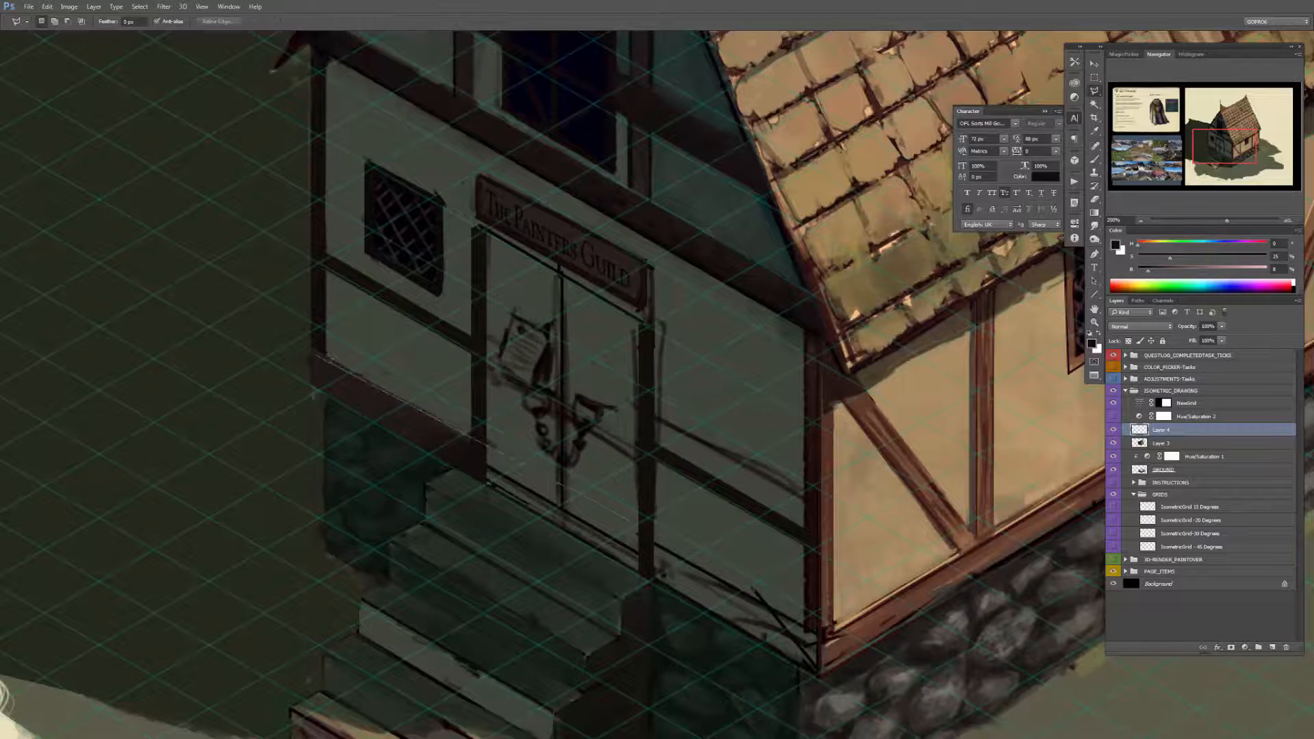
left_click(818, 633)
left_click(818, 676)
left_click(312, 383)
left_click(316, 353)
key("b")
left_click(657, 557, "alt")
key("bracketright")
key("bracketright")
key("bracketright")
key("bracketright")
left_click_drag(438, 435, 816, 344)
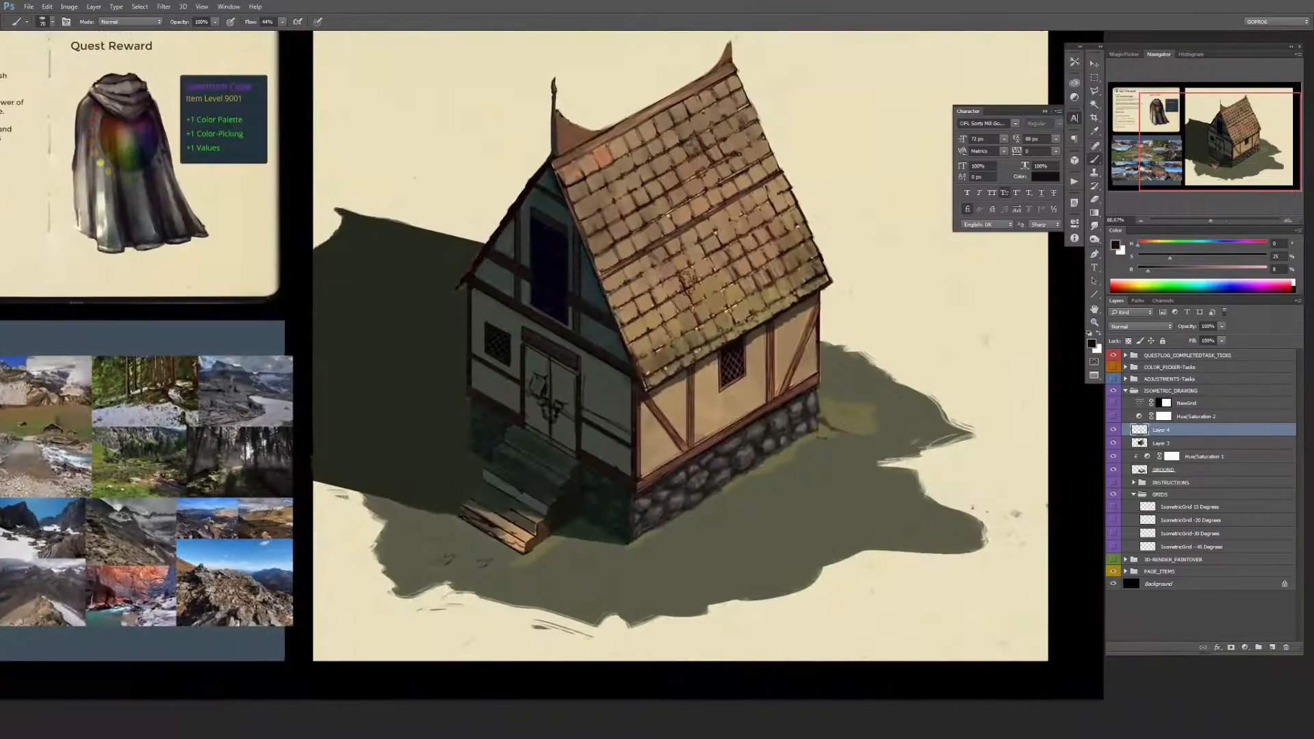
key("u")
left_click_drag(407, 319, 566, 418)
key("ctrl+z")
key("b")
Step: Draw a thick dark horizontal bar on a new layer as the base for the signboard above the door
key("u")
left_click(1272, 647)
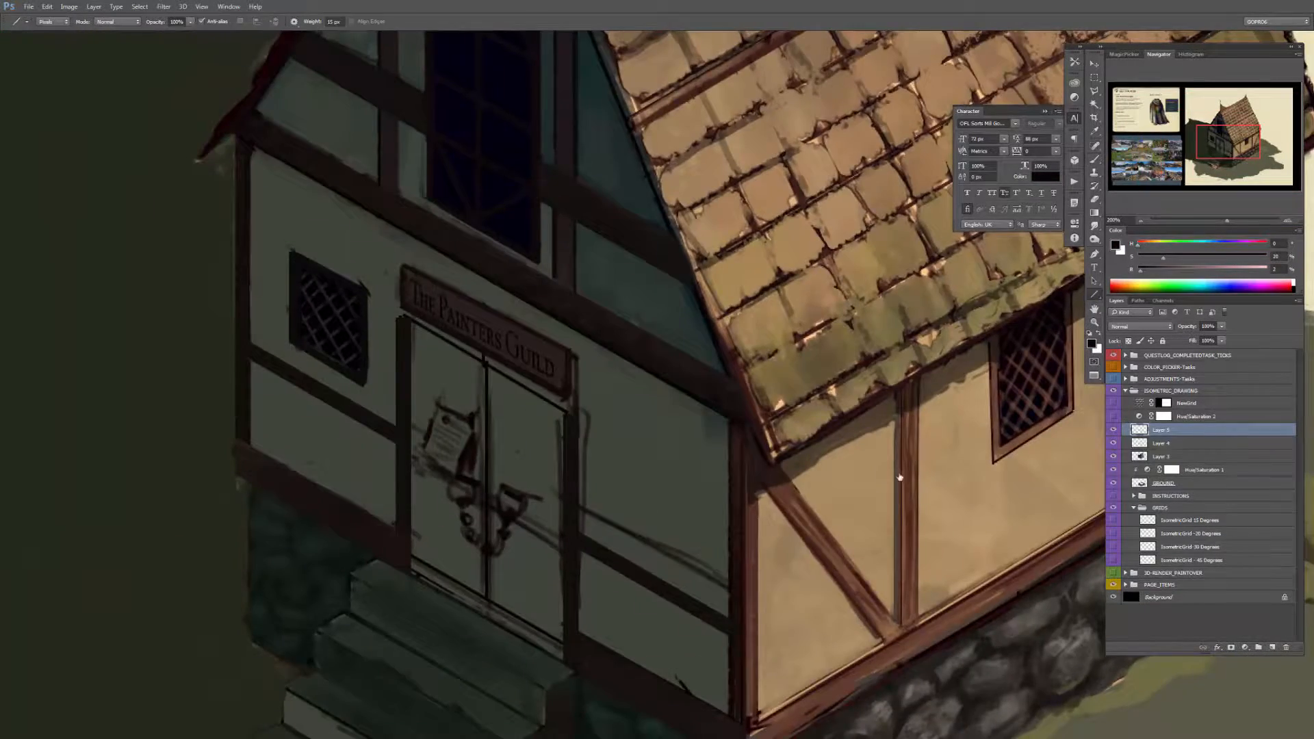
key("ctrl+minus")
key("ctrl+minus")
left_click_drag(464, 78, 684, 79)
key("ctrl+z")
key("ctrl+alt+z")
left_click_drag(423, 77, 543, 74)
key("ctrl+z")
left_click_drag(423, 83, 556, 80)
Step: Transform the dark bar into the front wall's perspective directly above the door and reduce the brush size
key("ctrl+t")
key("ctrl+plus")
key("ctrl+plus")
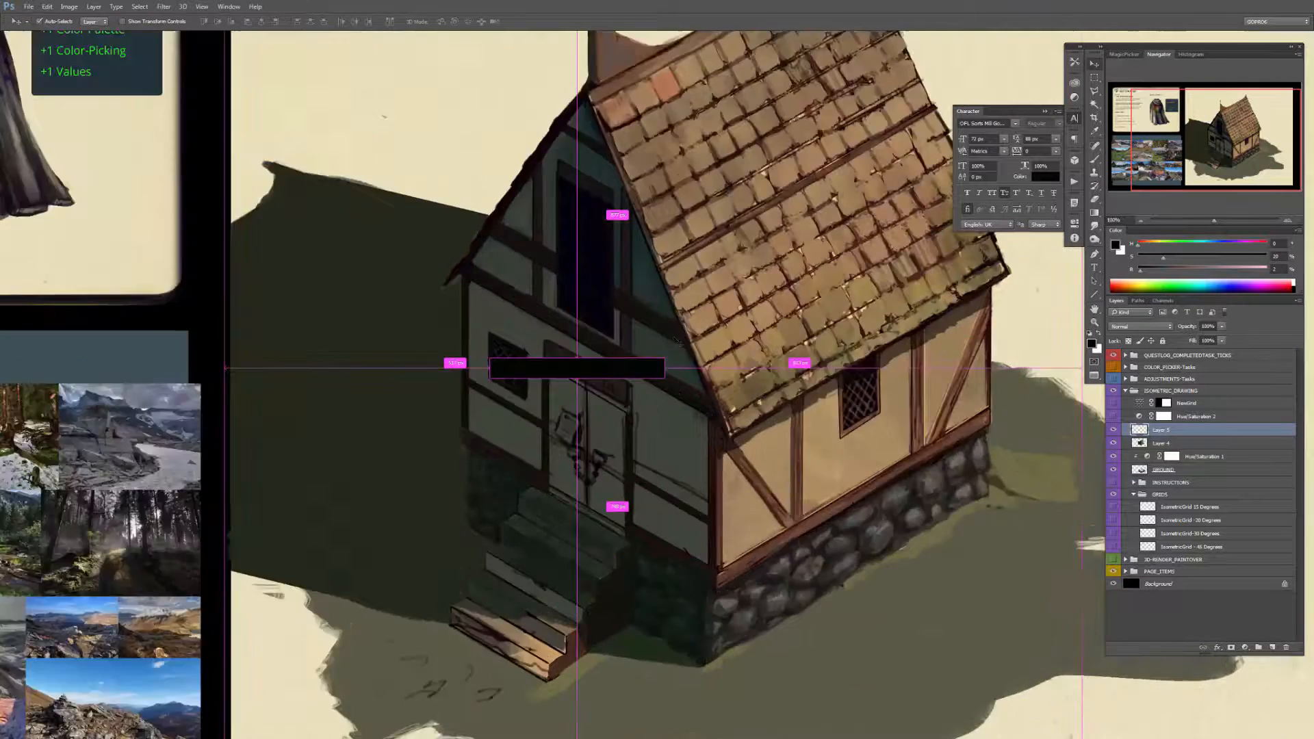
left_click_drag(780, 338, 616, 438)
left_click_drag(781, 299, 614, 394)
key("Return")
key("b")
key("ctrl+h")
key("bracketleft")
key("bracketleft")
key("bracketleft")
key("bracketleft")
key("bracketleft")
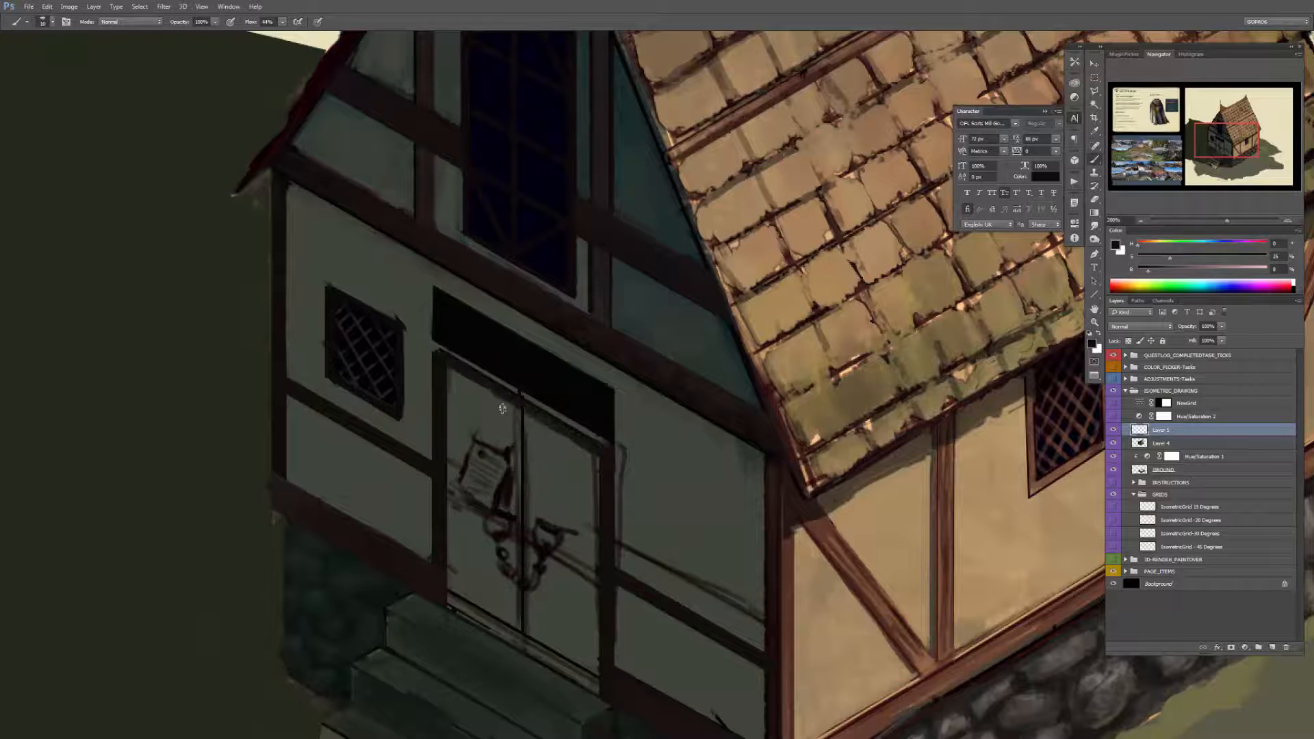
Step: Outline the double door on a new layer and paint it dark reddish brown with a central seam
key("ctrl+shift+alt+n")
key("l")
left_click(446, 368)
left_click(449, 604)
left_click(603, 697)
double_click(601, 449)
key("b")
left_click_drag(472, 383, 462, 431)
mouse_move(472, 356)
left_mouse_down()
mouse_move(609, 401)
mouse_move(538, 486)
mouse_move(543, 570)
mouse_move(535, 317)
mouse_move(550, 578)
mouse_move(522, 520)
mouse_move(464, 543)
mouse_move(589, 484)
mouse_move(598, 363)
mouse_move(540, 342)
left_mouse_up()
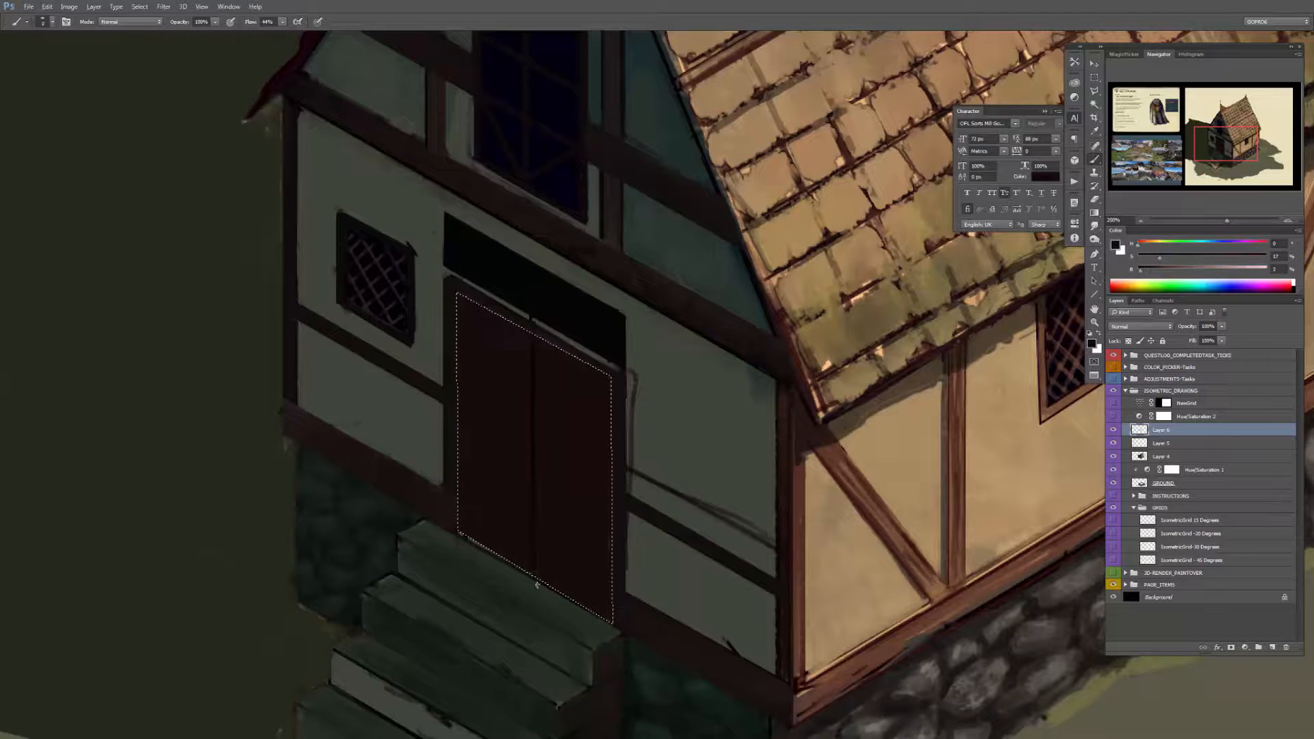
Step: Desaturate and shift the hue of the selected door with Hue/Saturation, lowering saturation to about -52, and deselect it
left_click(69, 6)
left_click(205, 106)
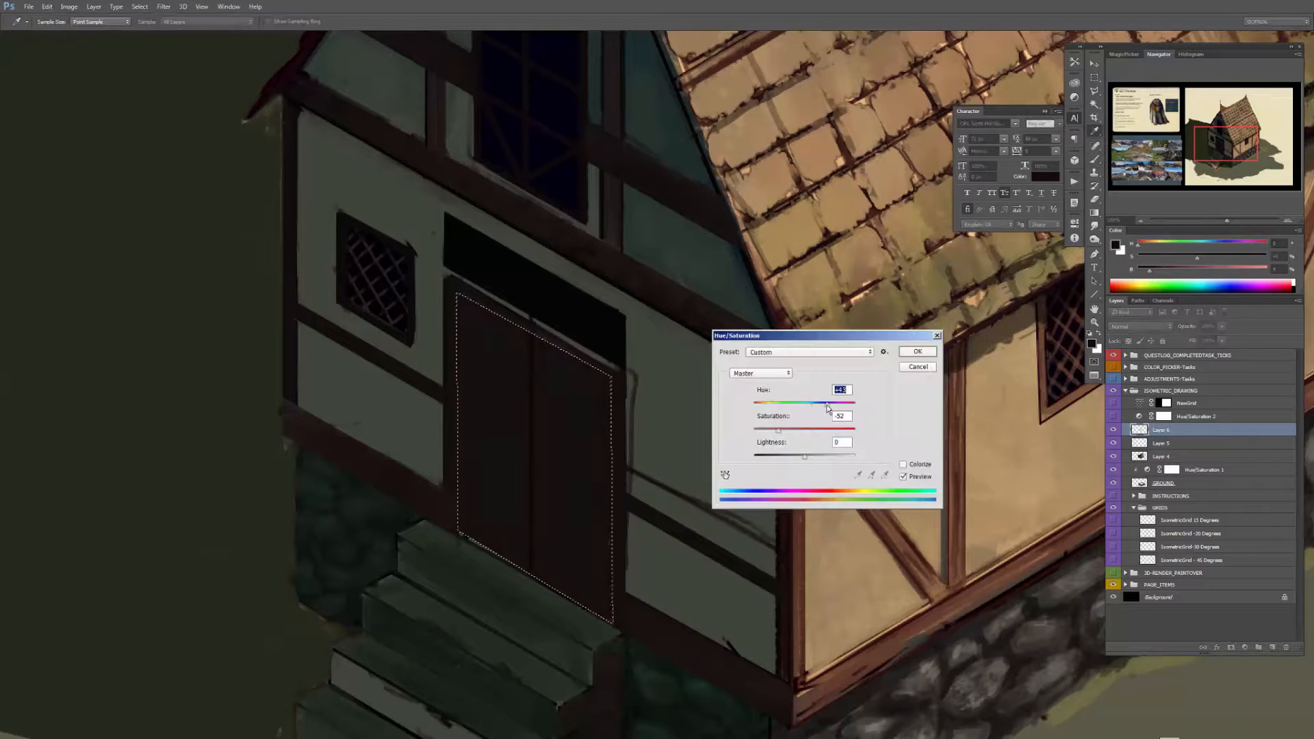
key("Return")
key("ctrl+d")
left_click(1112, 402)
left_click(1113, 402)
Step: Sample the dark door tones and draw straight edge lines along the door's base above the steps
left_click(519, 316, "alt")
left_click(534, 334, "alt")
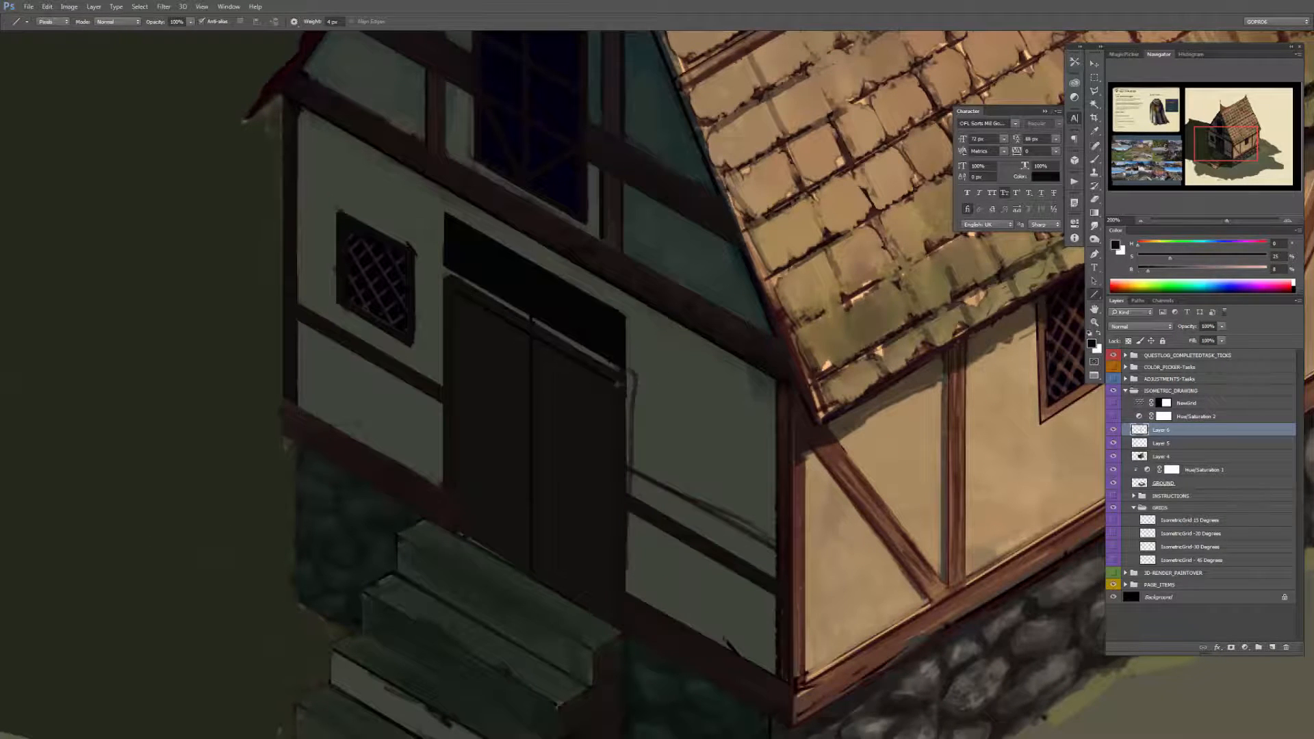
left_click(479, 462, "alt")
mouse_move(458, 528)
left_mouse_down()
mouse_move(588, 595)
mouse_move(613, 623)
left_mouse_up()
left_click(461, 420, "alt")
left_click_drag(460, 528, 612, 609)
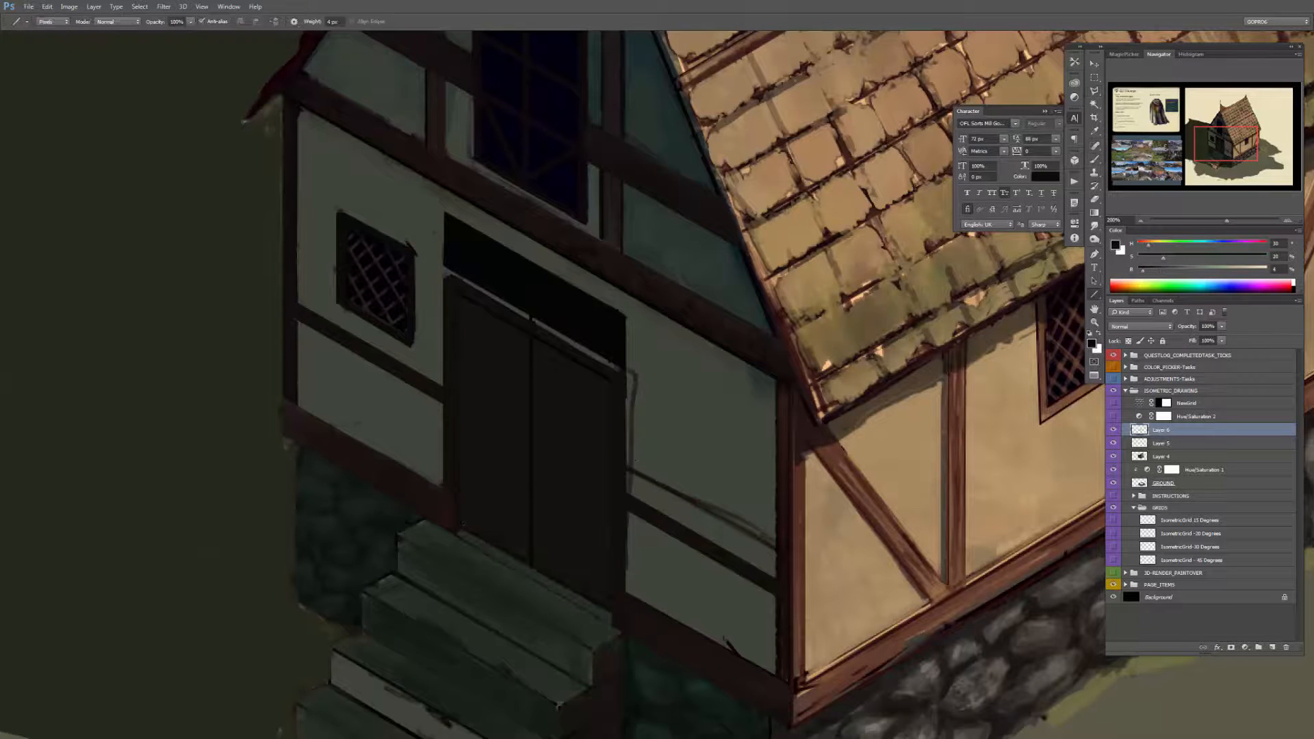
Step: Paint over the leftover sketch lines on the wall beside the door with sampled plaster and frame colors
left_click(534, 319, "alt")
left_click(654, 385, "alt")
mouse_move(631, 360)
left_mouse_down()
mouse_move(629, 472)
mouse_move(757, 507)
mouse_move(457, 370)
left_mouse_up()
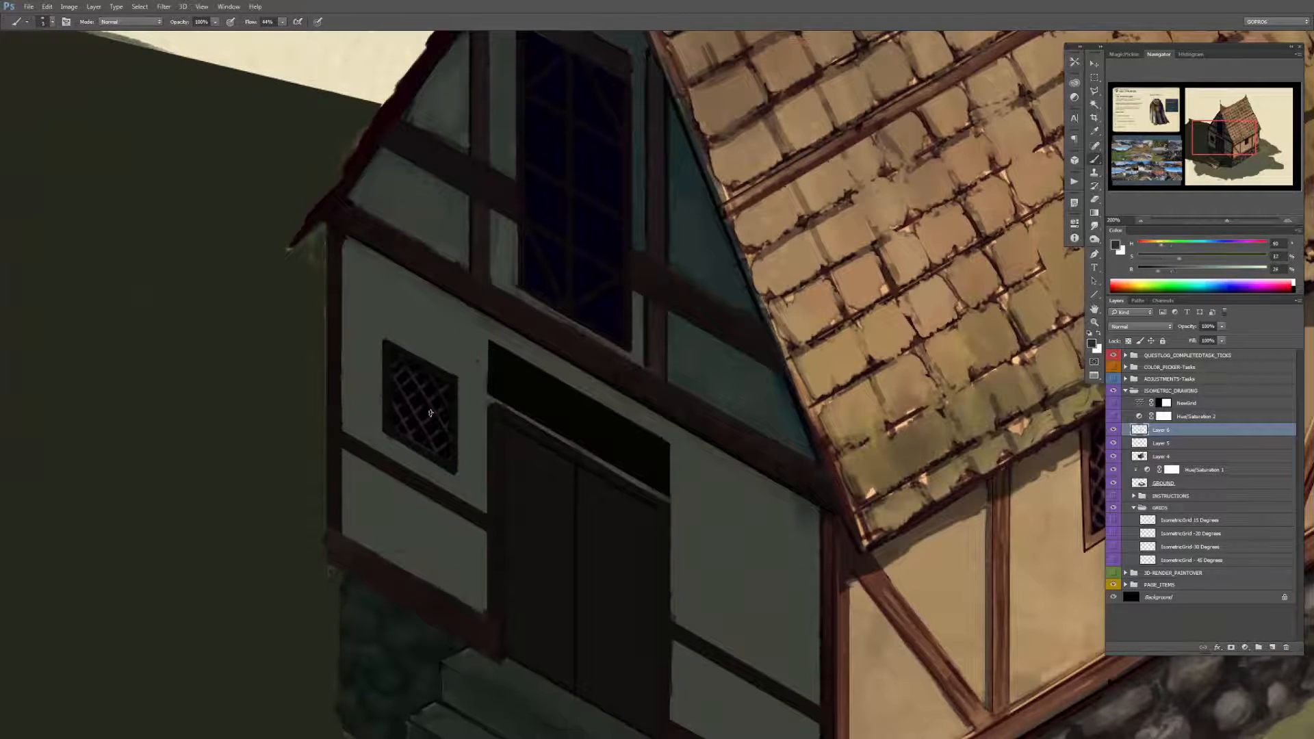
left_click_drag(323, 230, 327, 348)
Step: Repaint the dark reddish roof edge along the gable's outer slope using sampled colors
left_click_drag(492, 170, 547, 282)
left_click(550, 316, "alt")
left_click(379, 455, "alt")
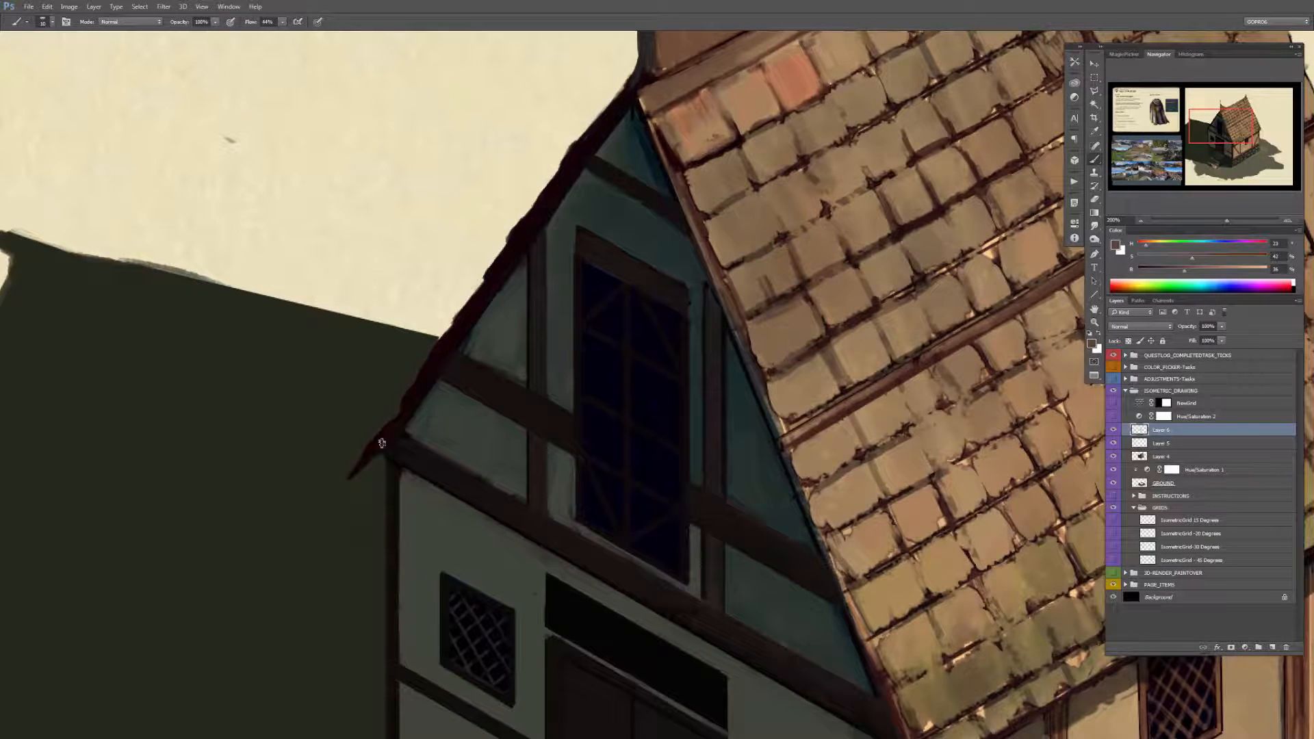
left_click(473, 301, "alt")
left_click_drag(473, 301, 597, 125)
Step: Outline the wall panel between the door and corner post, smooth its plaster with the brush and deselect it
mouse_move(402, 406)
left_mouse_down()
mouse_move(364, 211)
mouse_move(364, 20)
left_mouse_up()
key("l")
left_click(692, 269)
left_click(693, 470)
left_click(841, 553)
double_click(841, 347)
key("b")
key("Return")
key("ctrl+d")
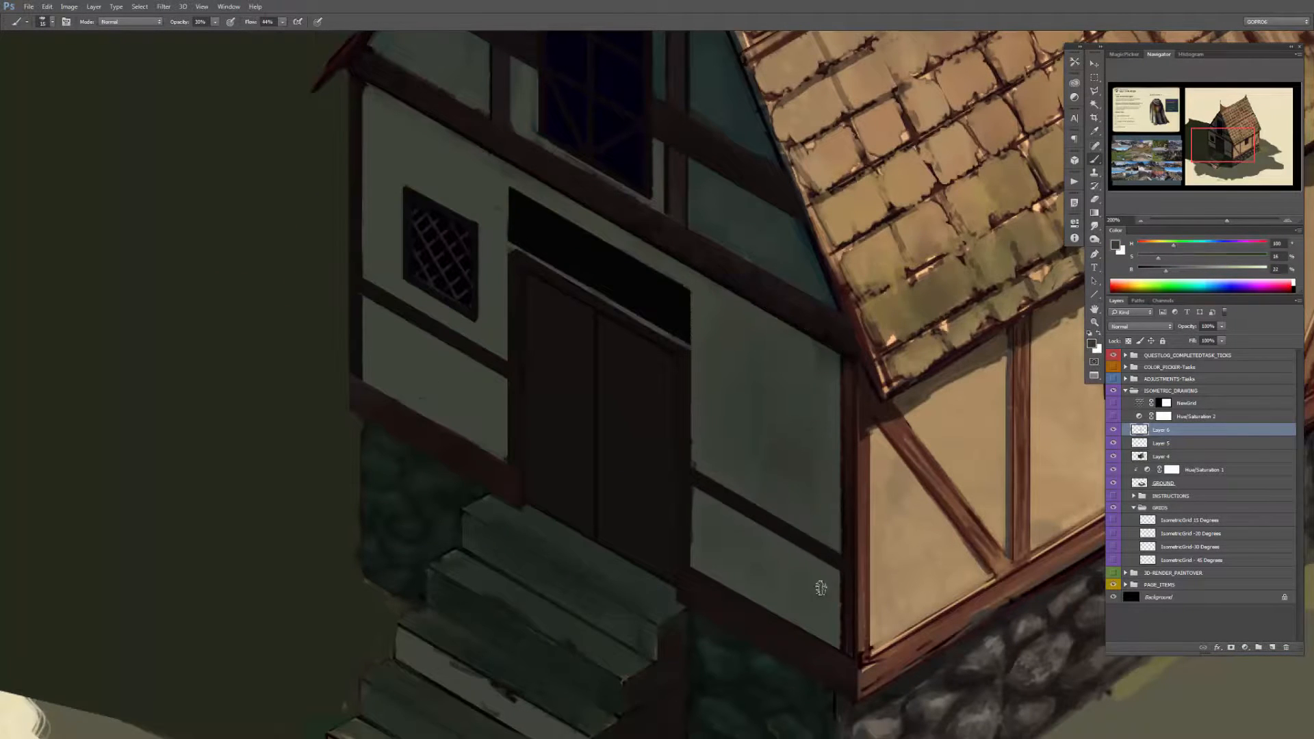
Step: Shade the plaster panel below the small lattice window and draw a straight edge between the signboard and door
left_click_drag(382, 160, 449, 304)
left_click(479, 506, "alt")
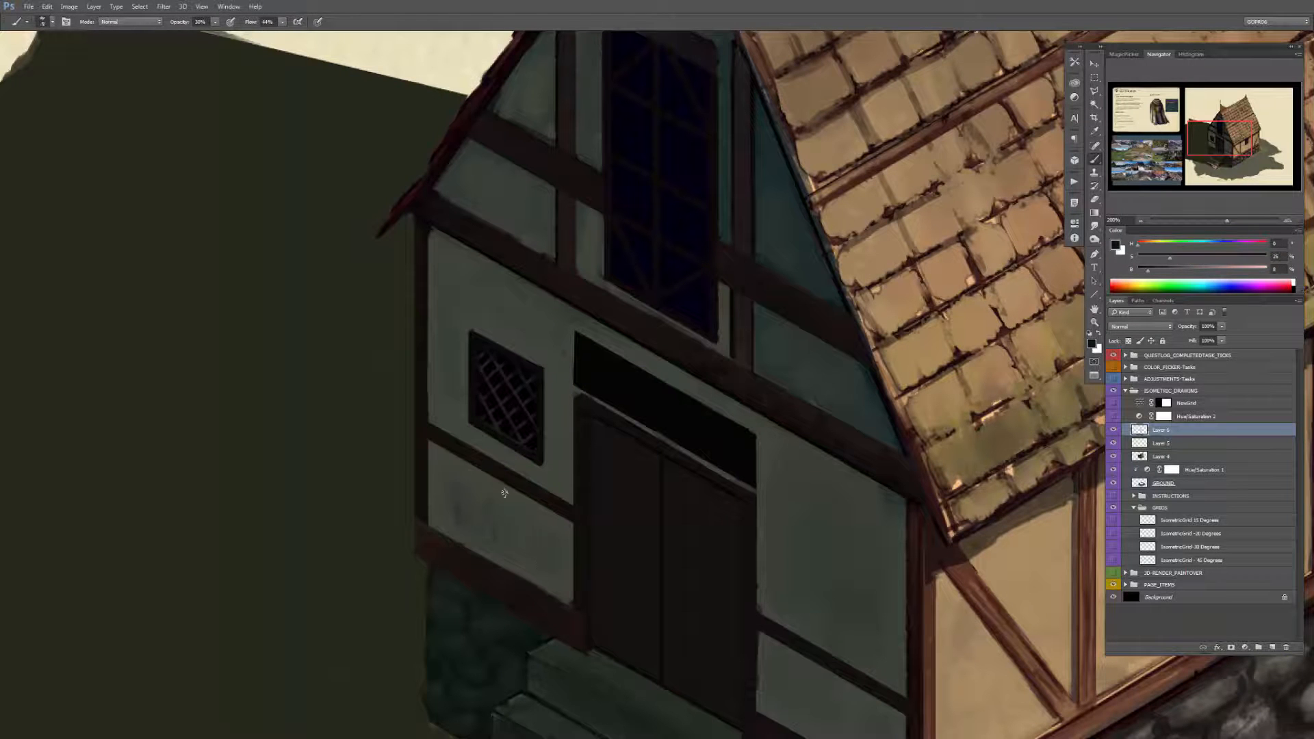
left_click(758, 487, "alt")
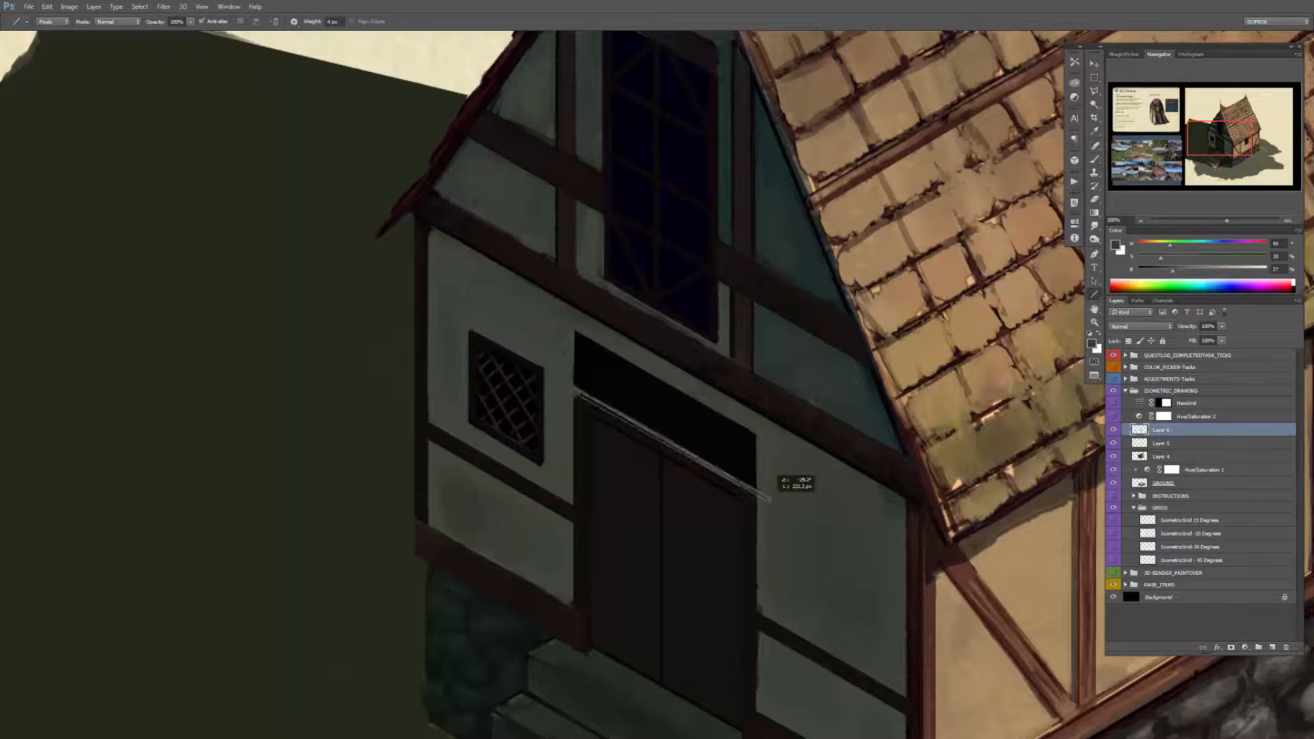
Step: Outline the signboard above the door, paint it dark brown and clean up its edges with sampled colors
key("l")
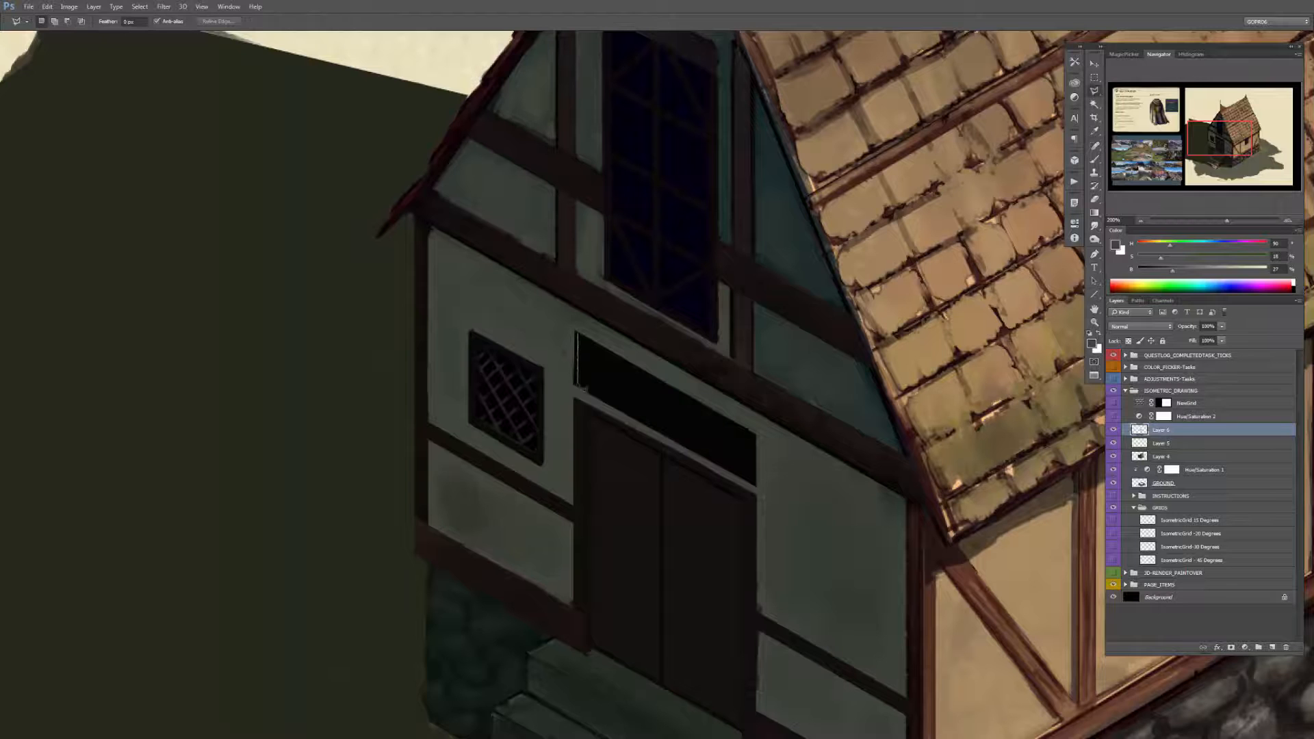
left_click(579, 336)
key("i")
mouse_move(751, 502)
left_mouse_down()
mouse_move(709, 399)
mouse_move(635, 409)
left_mouse_up()
left_click(1091, 343)
left_click(813, 299)
key("b")
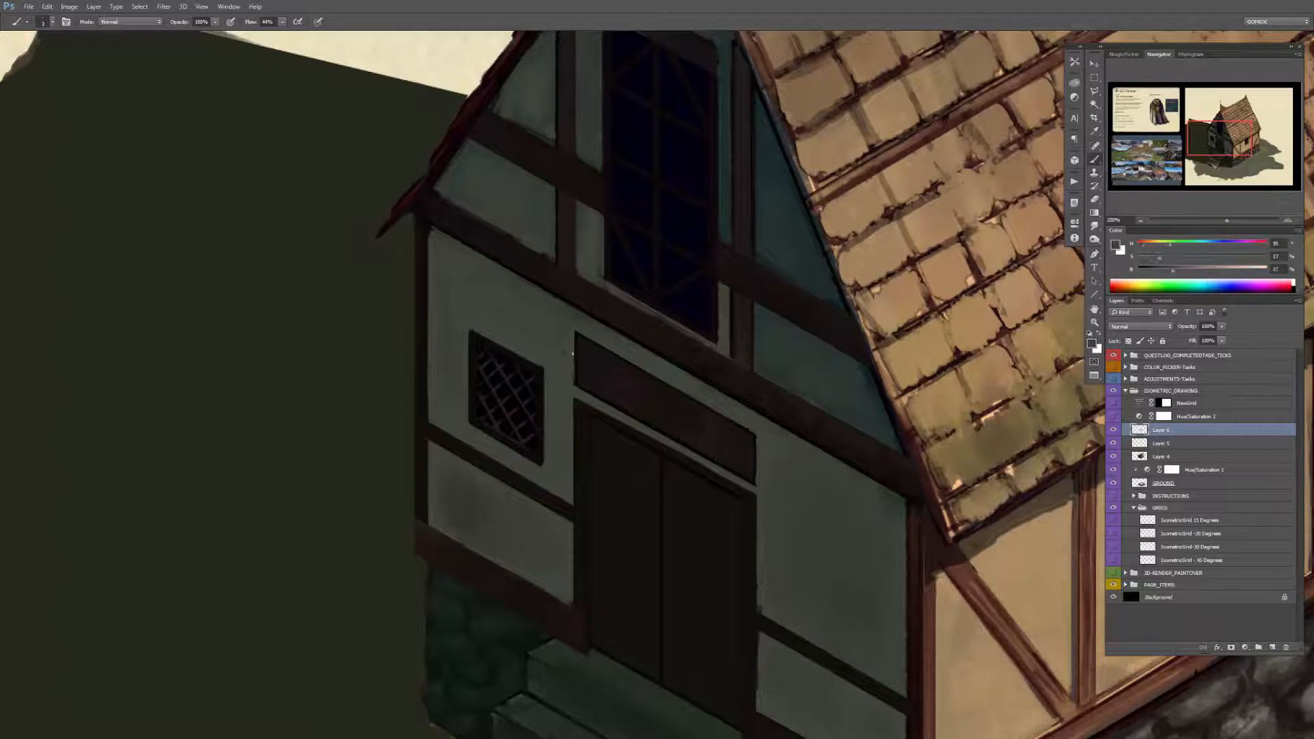
left_click(578, 330, "alt")
left_click(597, 393, "alt")
Step: Letter "The Painters Guild" across the signboard in near-black on a new layer, correcting the letters with the eraser
scroll(650, 383, "up", 2)
left_click(547, 329, "alt")
key("shift+0")
key("bracketleft")
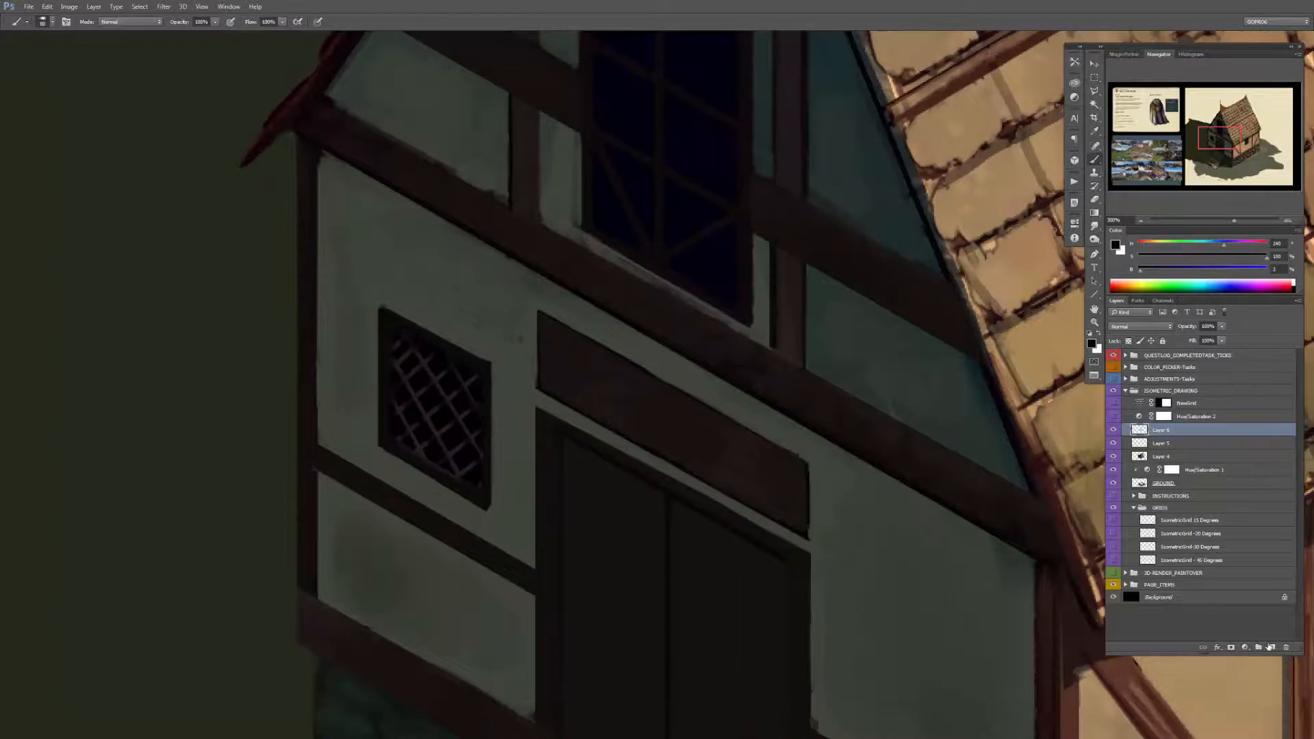
key("ctrl+shift+alt+n")
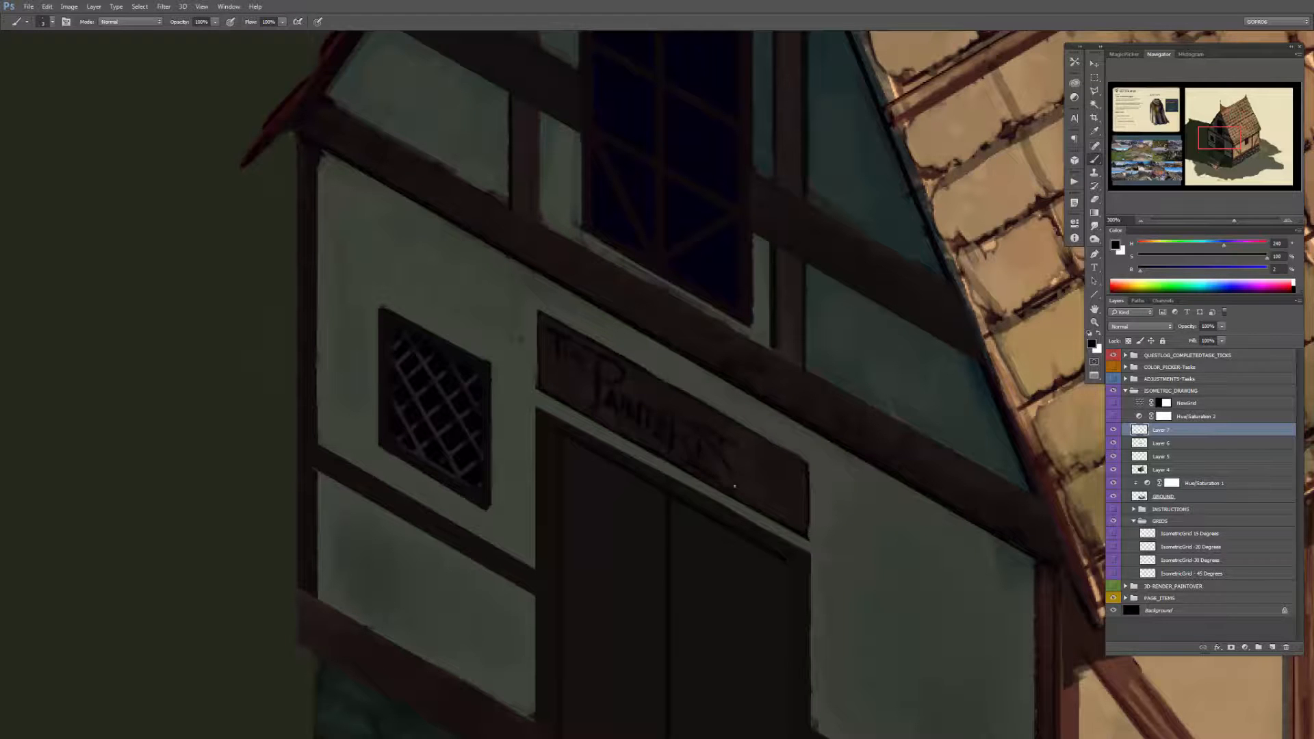
key("e")
key("ctrl+z")
key("e")
mouse_move(739, 442)
left_mouse_down()
mouse_move(725, 480)
mouse_move(723, 431)
mouse_move(736, 443)
mouse_move(718, 441)
mouse_move(744, 456)
mouse_move(675, 415)
left_mouse_up()
key("b")
key("e")
key("b")
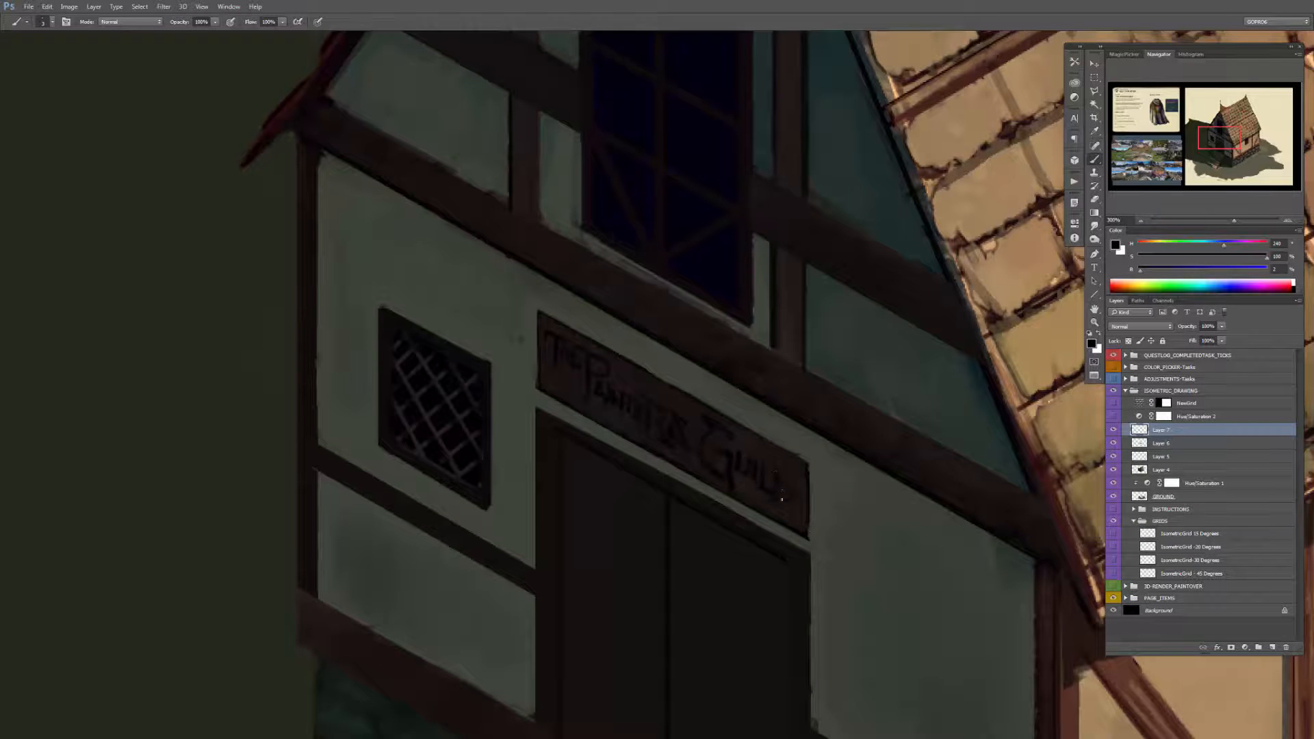
Step: Draw a black paintbrush silhouette on a new layer over the blank paper beside the house
scroll(879, 376, "down", 5)
scroll(604, 468, "up", 4)
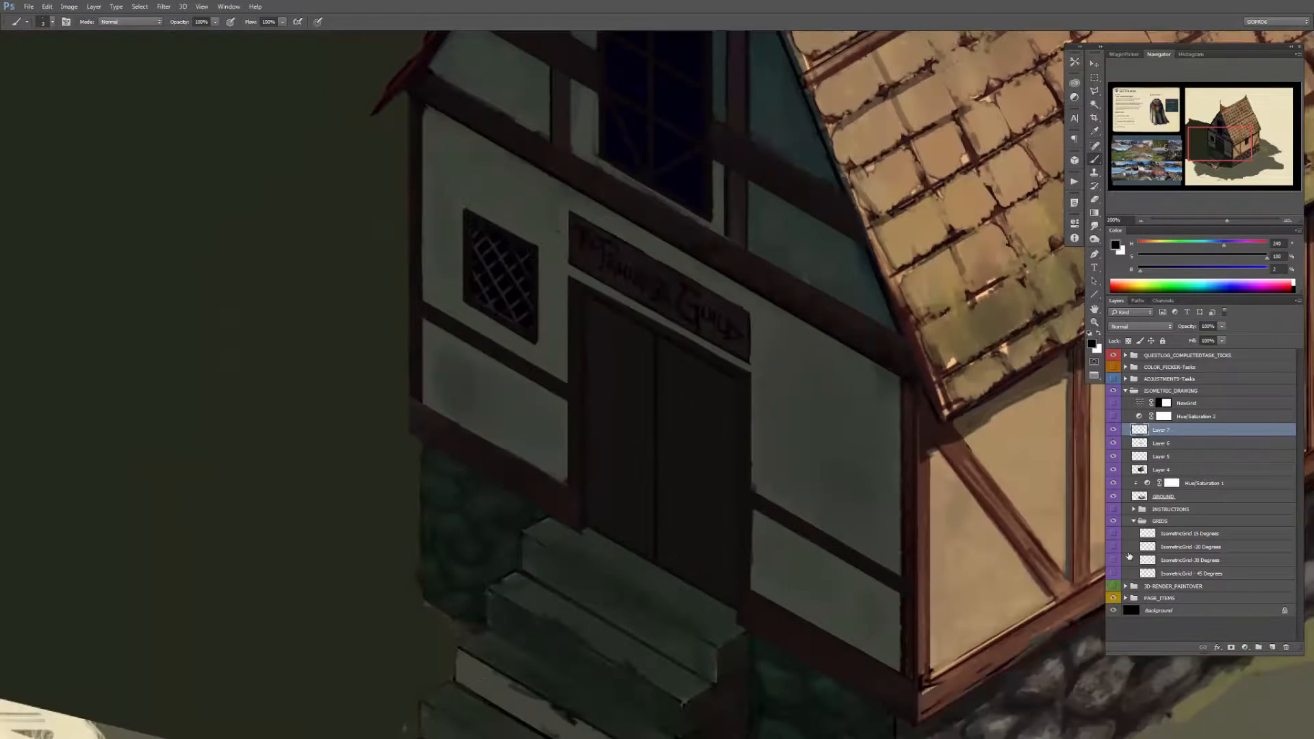
key("ctrl+shift+alt+n")
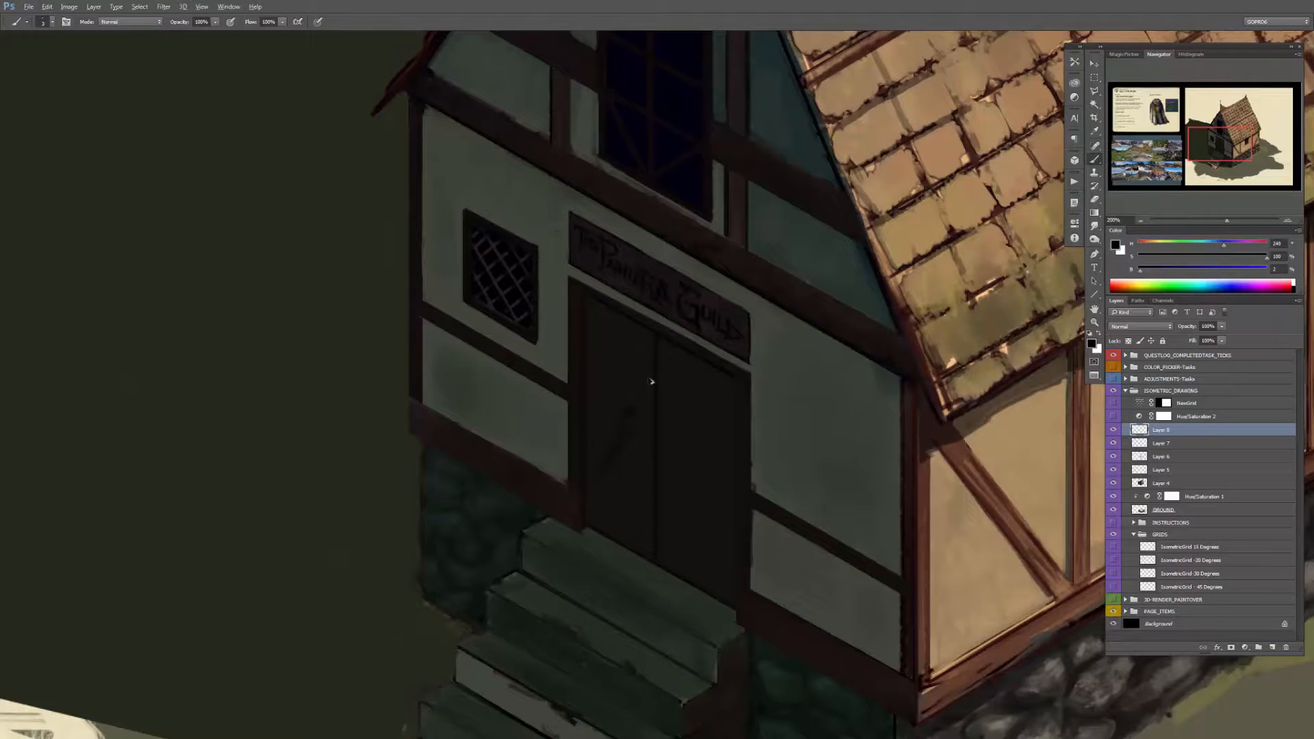
scroll(616, 411, "down", 4)
scroll(479, 274, "up", 3)
key("bracketright")
mouse_move(558, 204)
left_mouse_down()
mouse_move(635, 318)
mouse_move(596, 271)
mouse_move(692, 367)
mouse_move(715, 421)
left_mouse_up()
key("bracketright")
key("bracketright")
key("bracketright")
left_click_drag(680, 373, 709, 410)
Step: Mirror the paintbrush into an X of four merged brushes and draw a thin vertical line along each side
key("ctrl+t")
mouse_move(736, 200)
left_mouse_down()
mouse_move(630, 306)
mouse_move(718, 329)
mouse_move(713, 459)
left_mouse_up()
key("Return")
key("ctrl+t")
key("Return")
key("ctrl+e")
key("ctrl+t")
key("Return")
key("b")
left_click_drag(741, 275, 741, 470)
left_click_drag(565, 271, 566, 460)
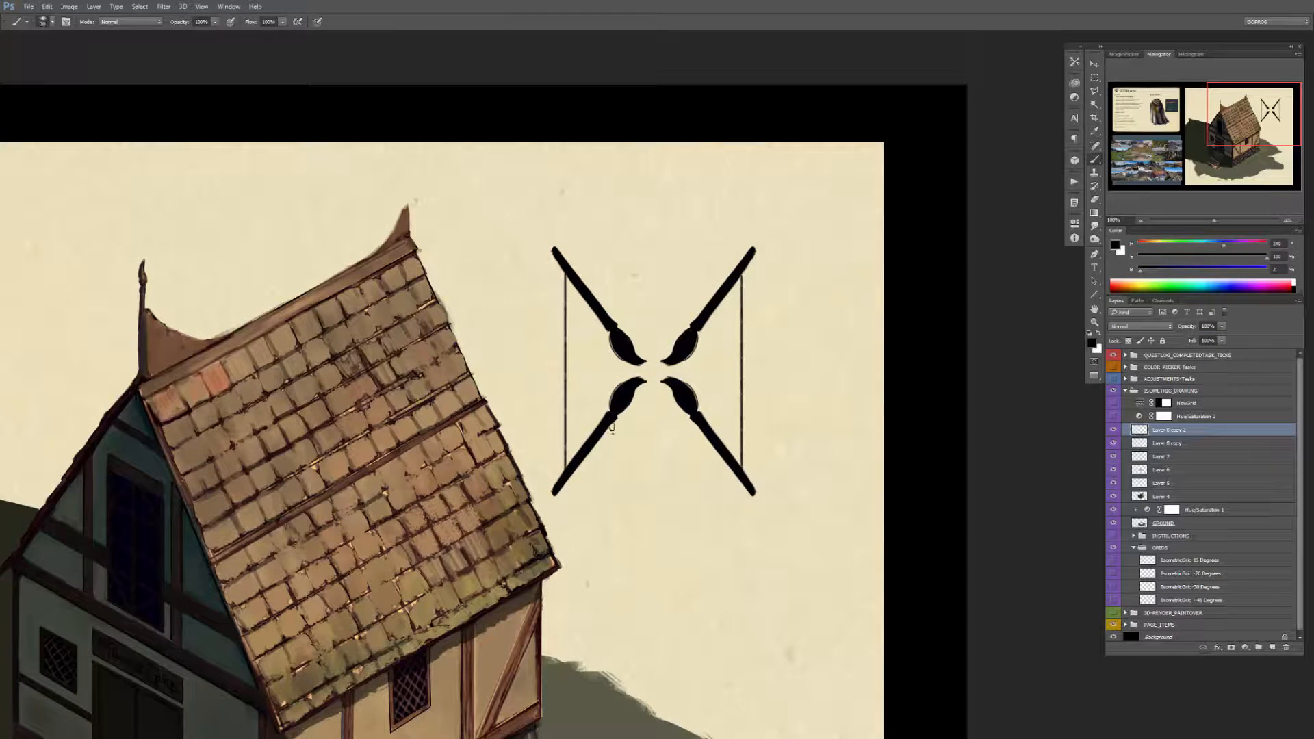
Step: Merge the emblem layers and delete everything outside the emblem's left half
key("m")
left_click_drag(535, 245, 648, 508)
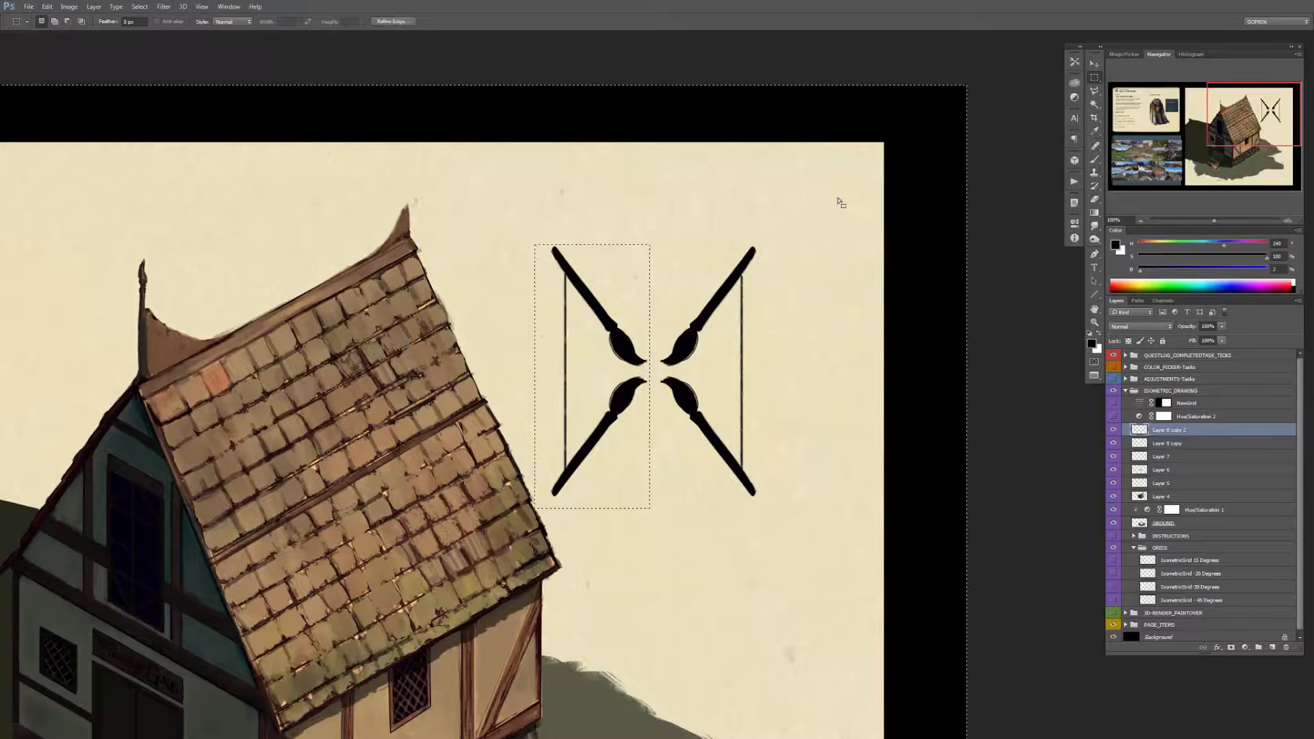
key("ctrl+e")
key("ctrl+shift+i")
key("Delete")
key("ctrl+d")
Step: Add thin parallel border lines beside the remaining half of the paintbrush emblem with a smaller brush
key("b")
key("bracketleft")
key("bracketleft")
left_click_drag(571, 281, 572, 449)
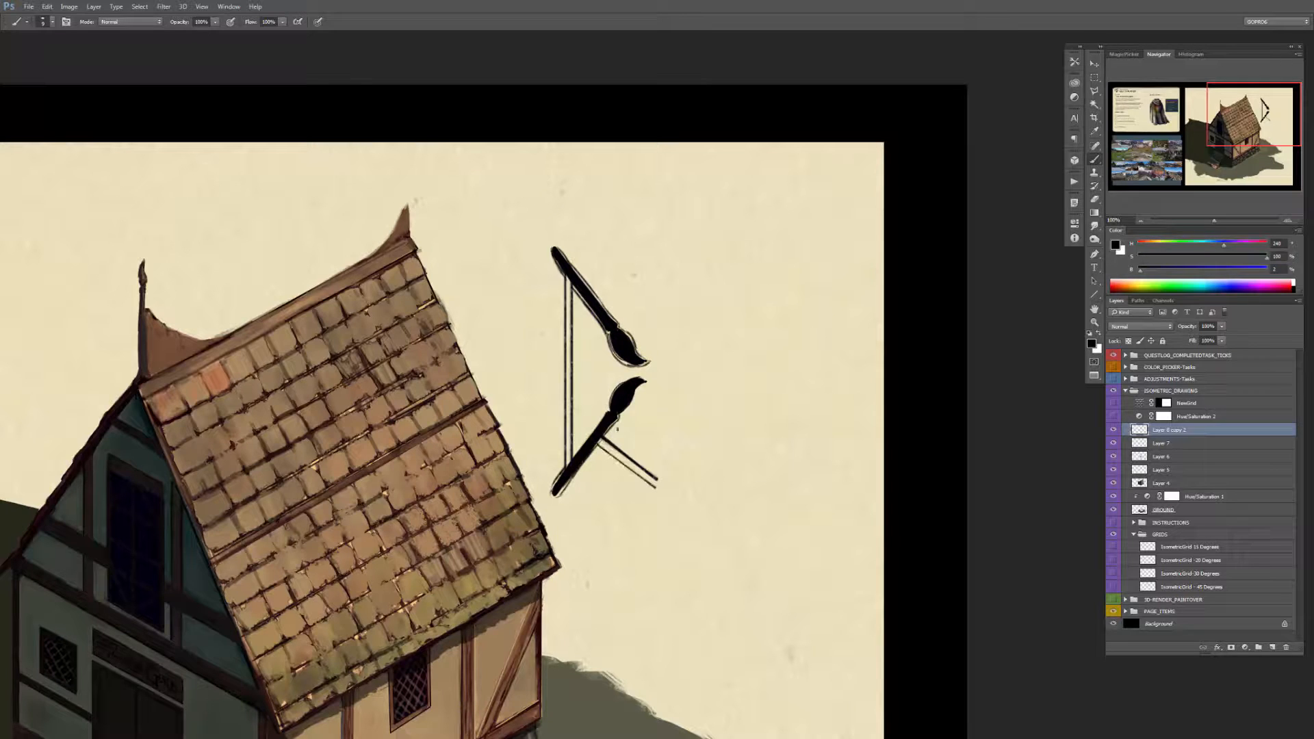
Step: Duplicate and mirror the half emblem, merge both halves and draw a double line across the top
key("ctrl+j")
key("ctrl+t")
left_click_drag(551, 369, 762, 369)
key("Return")
key("ctrl+e")
left_click_drag(579, 278, 733, 278)
left_click_drag(599, 267, 739, 267)
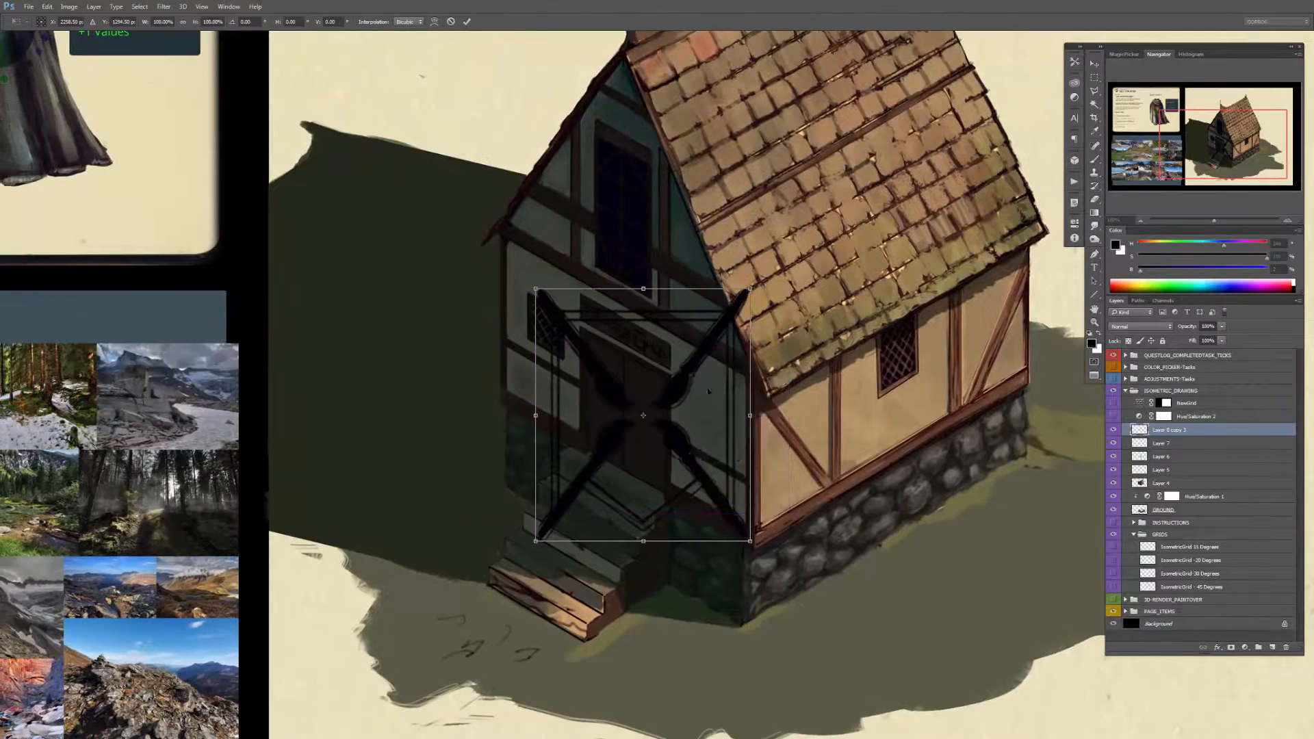
Step: Distort the paintbrush emblem to fit the double door's perspective and apply the transformation
right_click(712, 395)
left_click(705, 443)
left_click_drag(750, 541, 663, 490)
left_click_drag(744, 338, 665, 379)
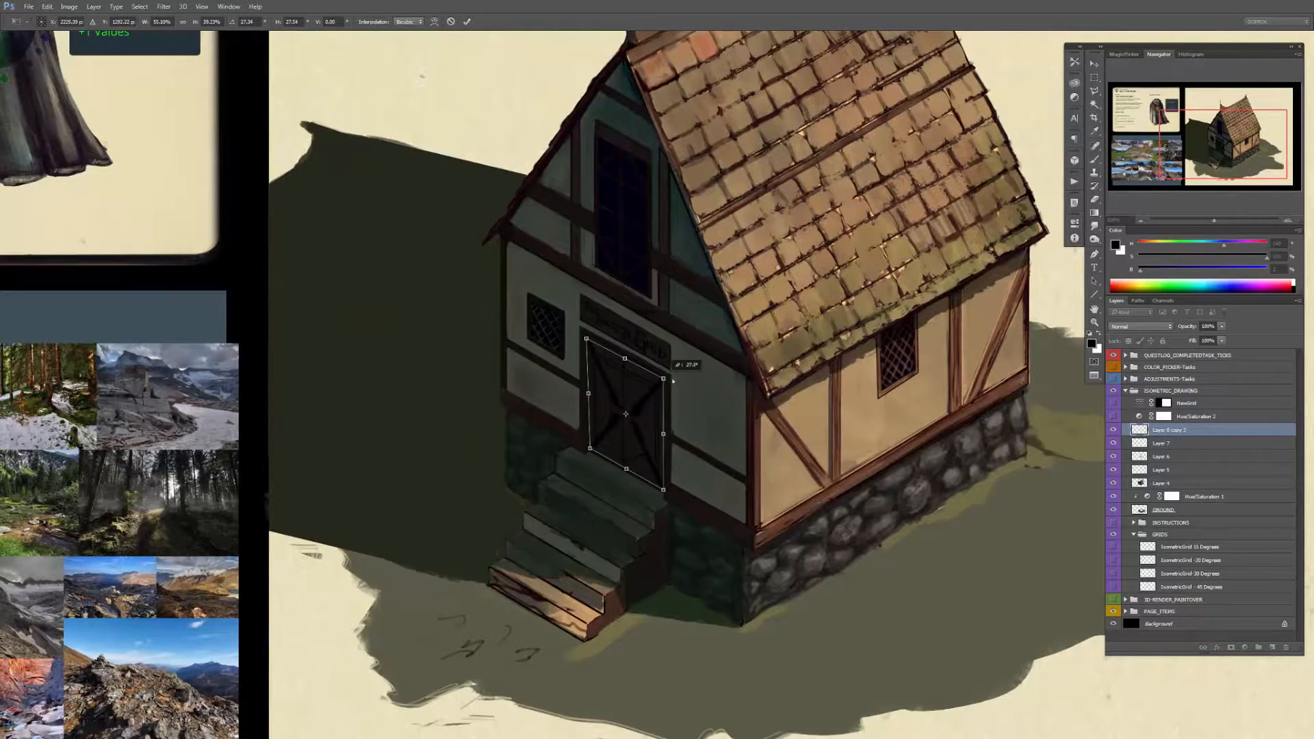
key("ctrl+plus")
key("ctrl+plus")
mouse_move(749, 438)
left_mouse_down()
mouse_move(728, 445)
mouse_move(746, 437)
left_mouse_up()
left_click_drag(517, 321, 531, 319)
key("Return")
Step: Merge the emblem, lettering and door layers into the house layer, and glaze the steps with blue at 10% opacity
key("b")
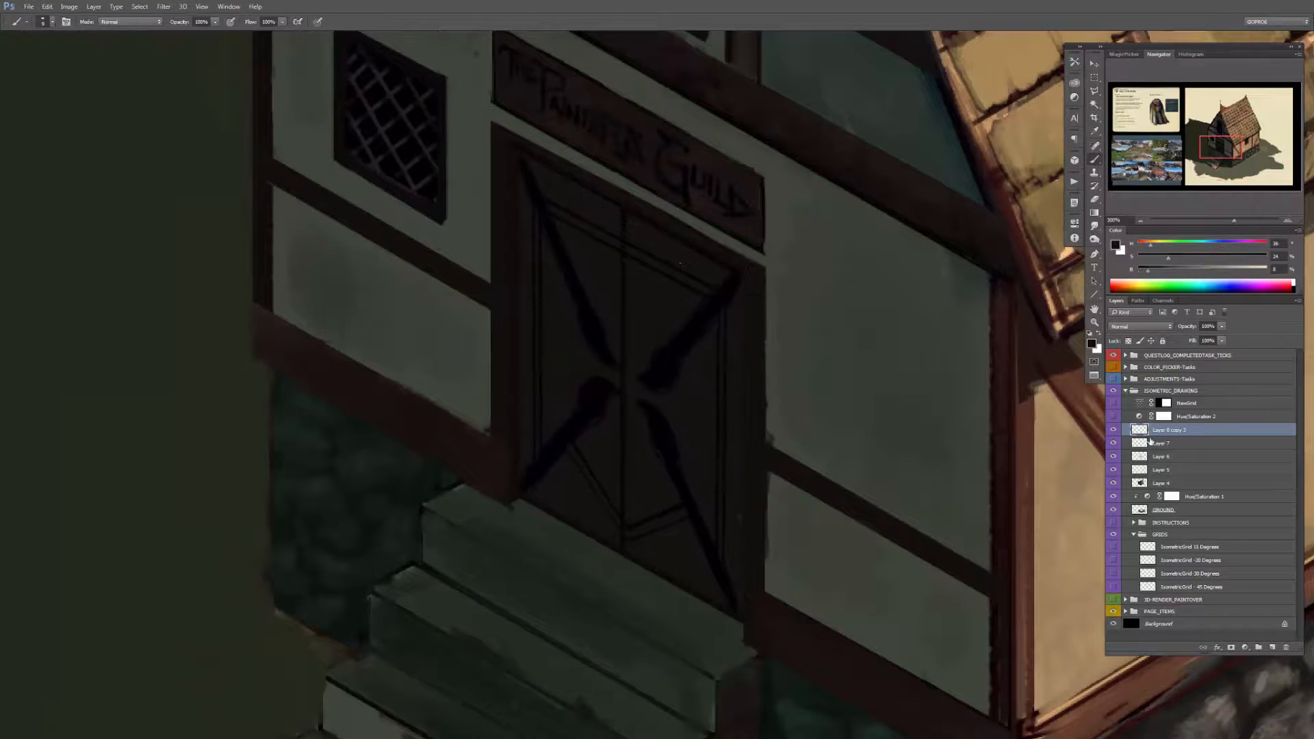
left_click(1161, 457)
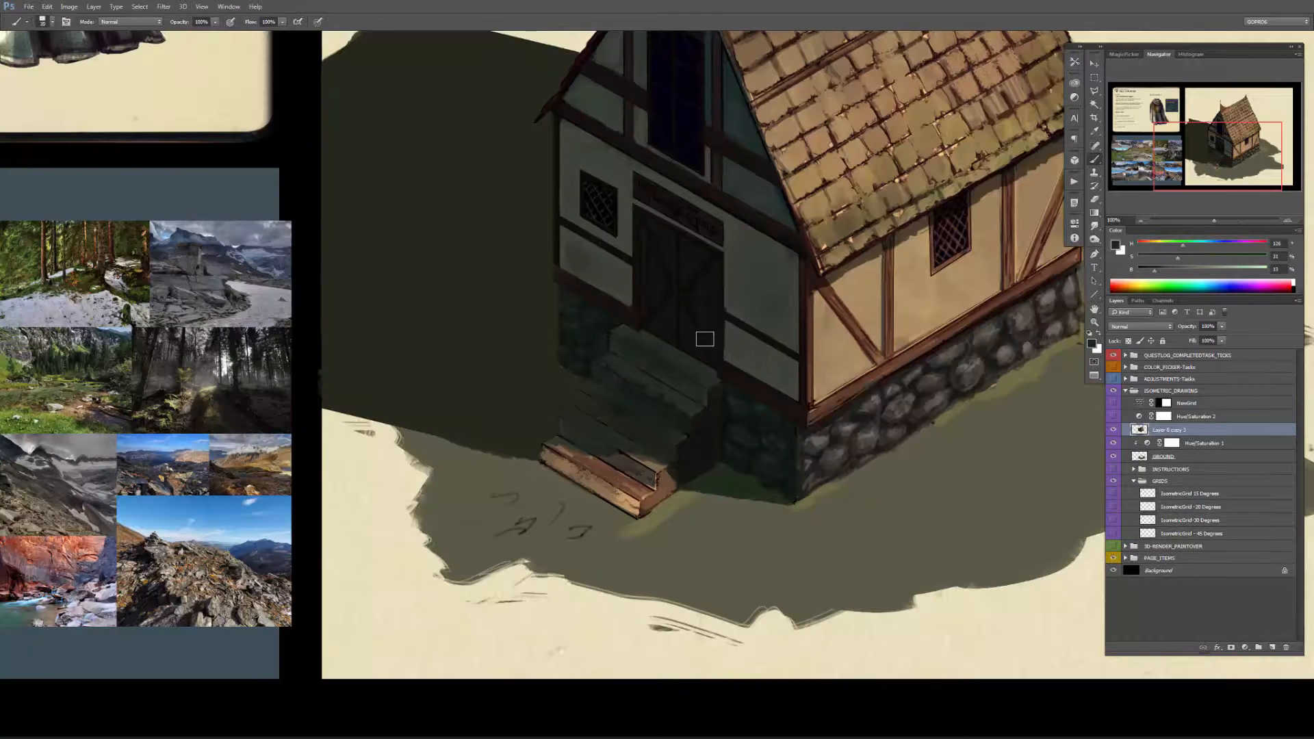
key("1")
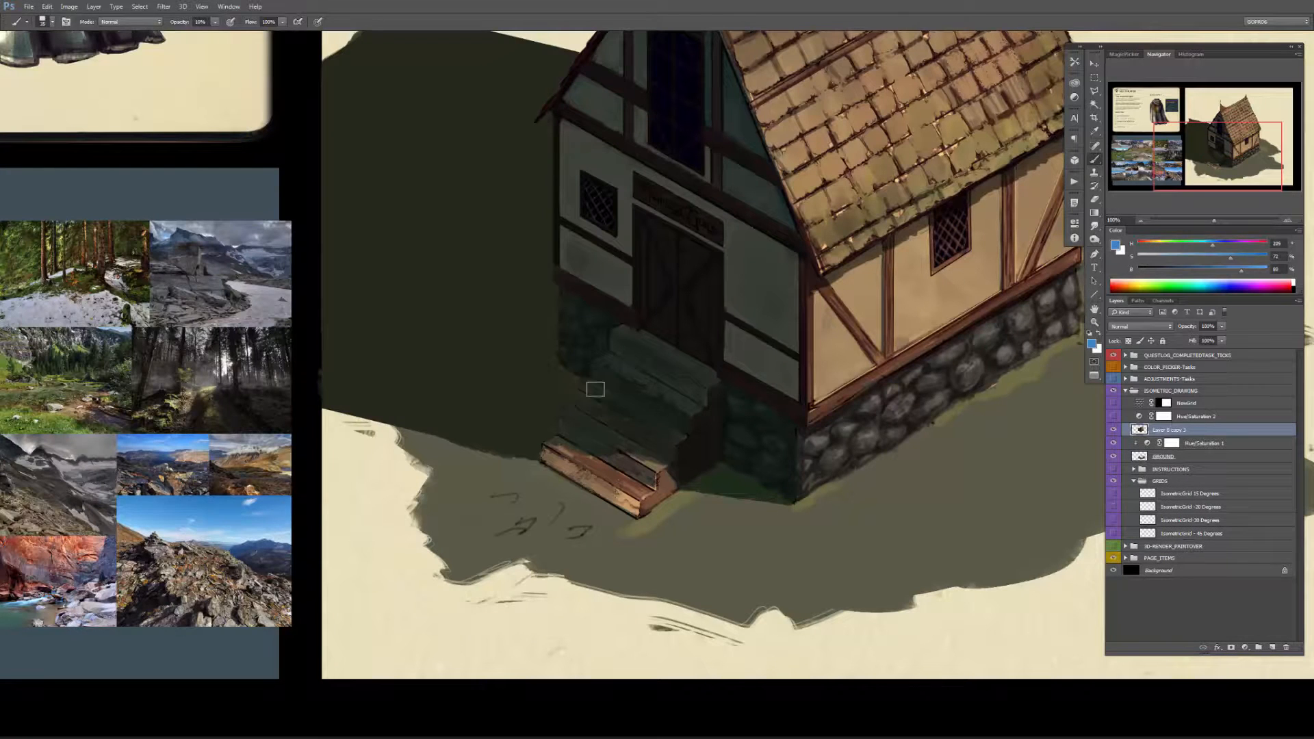
scroll(667, 394, "up", 5)
scroll(673, 314, "down", 4)
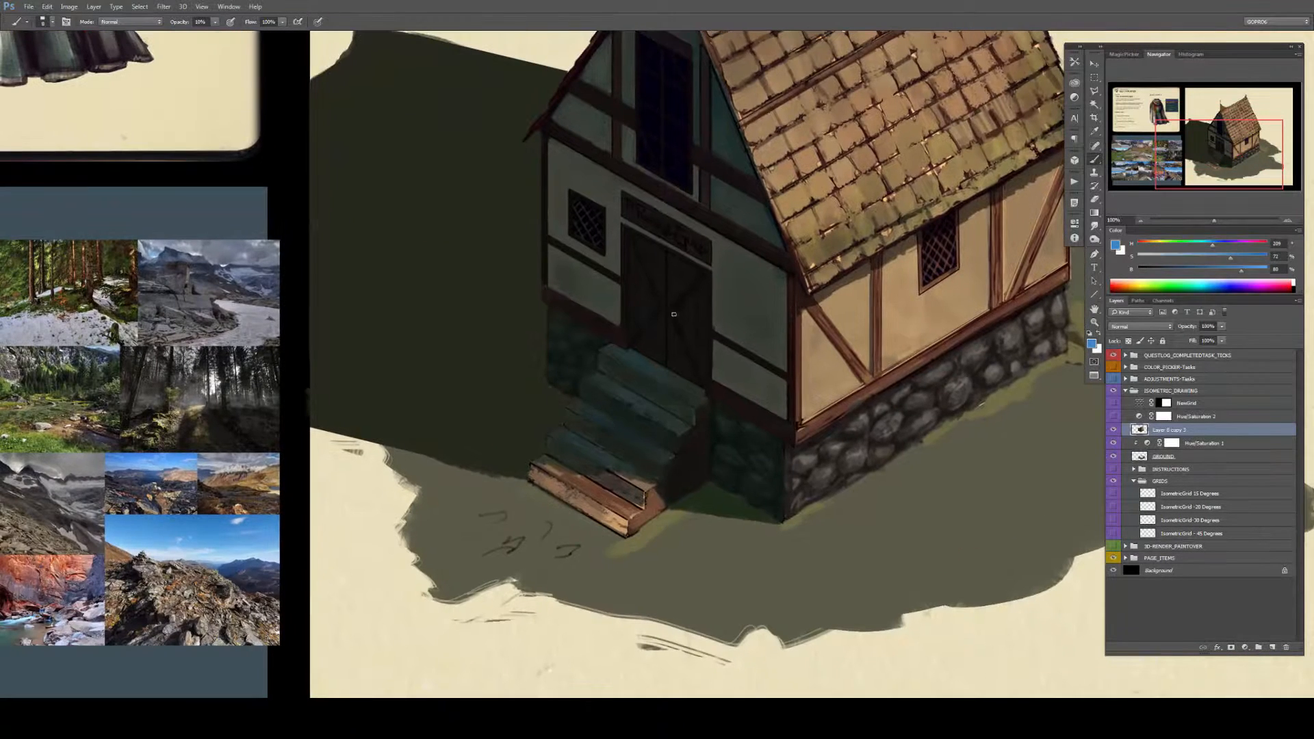
Step: Soften the door emblem and upper steps with low-opacity strokes of sampled dark tones
left_click(653, 337, "alt")
left_click(692, 363, "alt")
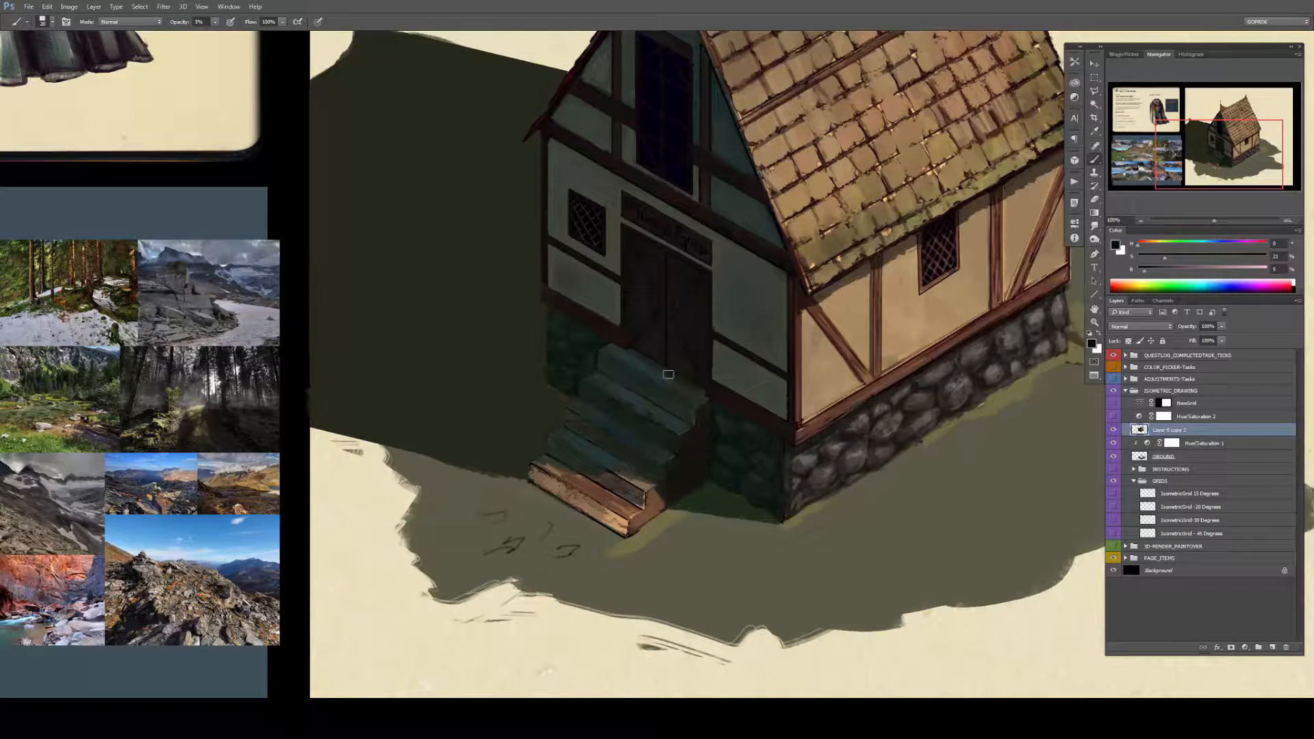
left_click(600, 495, "alt")
left_click_drag(785, 336, 719, 447)
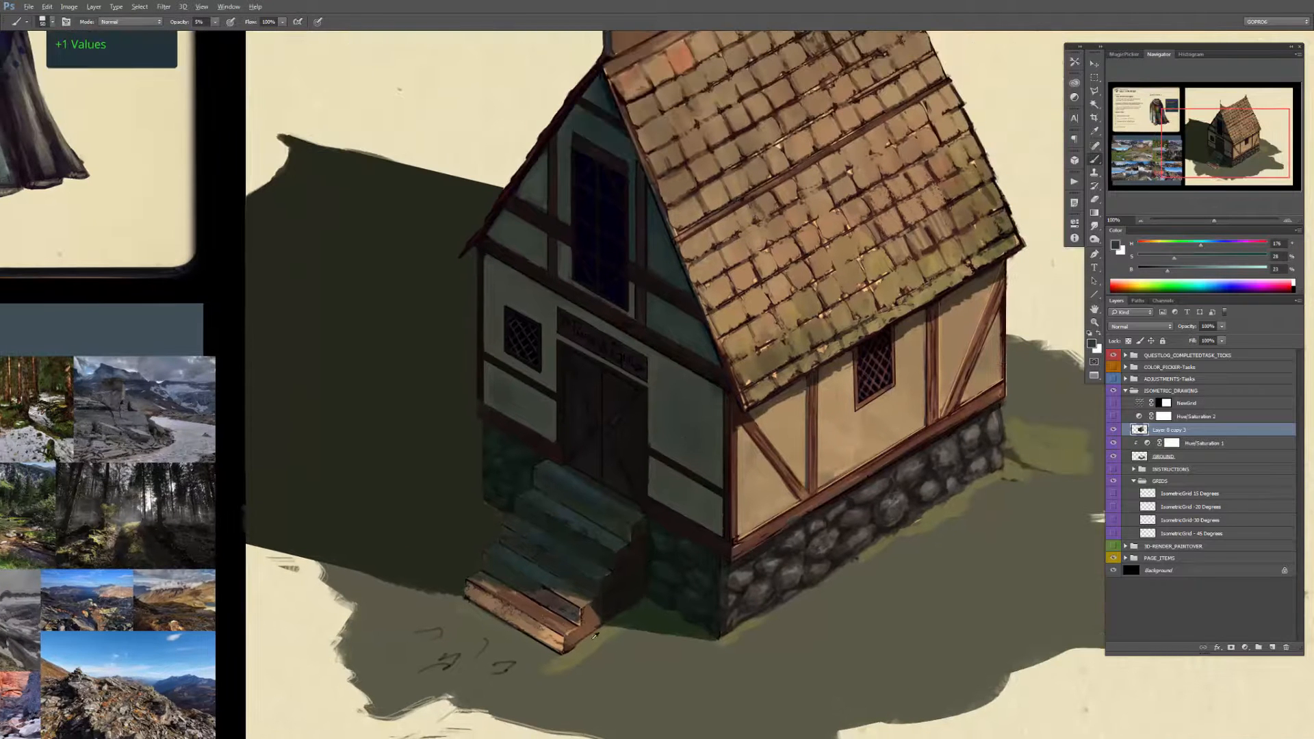
Step: Sample the gable window tones at 60% opacity and draw a straight vertical line along the signboard's outer edge
left_click(610, 285, "alt")
left_click(639, 235, "alt")
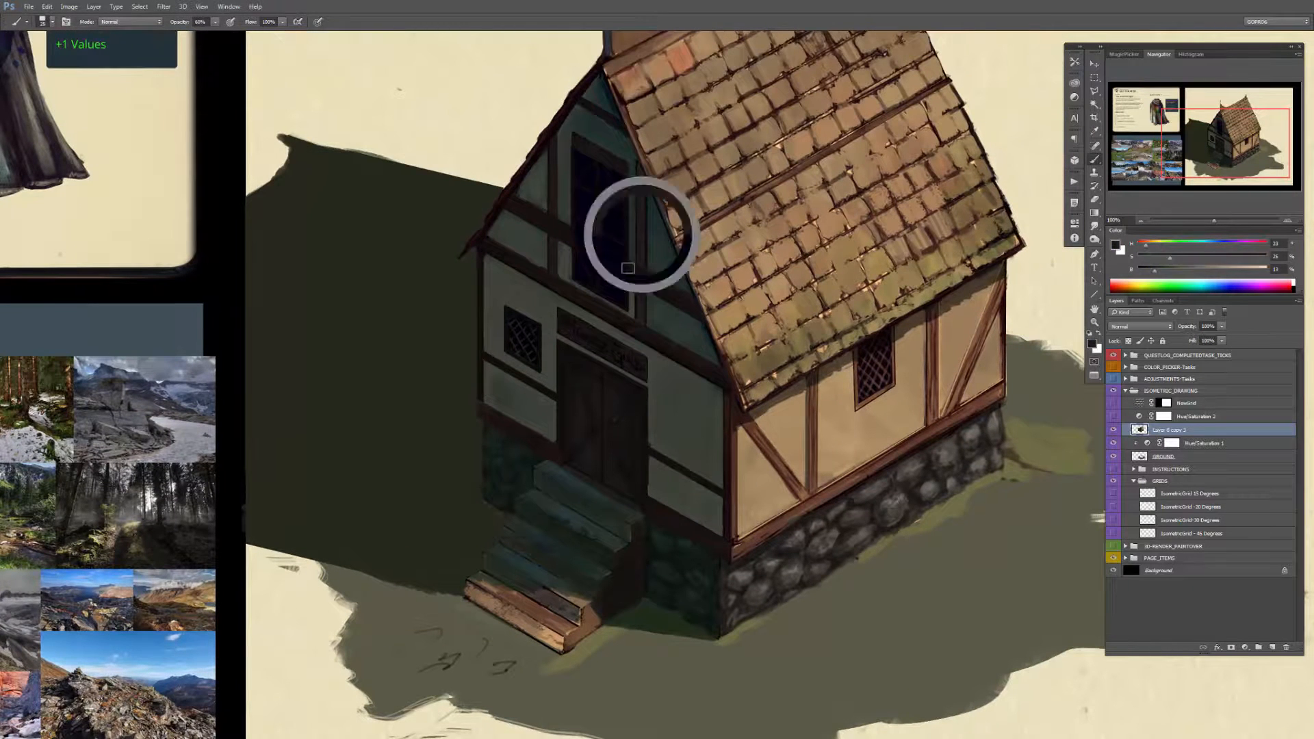
scroll(626, 311, "up", 5)
left_click(1094, 295)
left_click_drag(694, 443, 695, 525)
key("b")
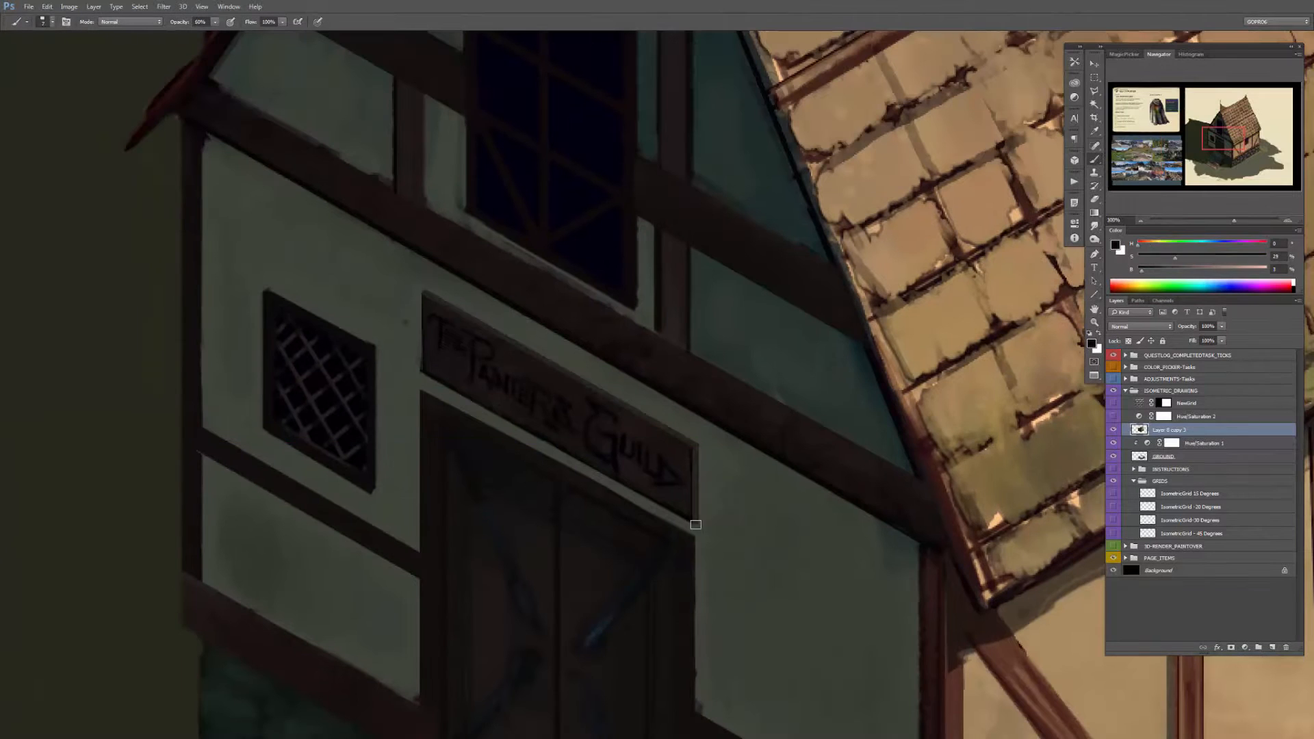
Step: Darken the shaded stone foundation under the front wall with an enlarged Multiply brush at low opacity
scroll(427, 378, "down", 6)
left_click(517, 451, "alt")
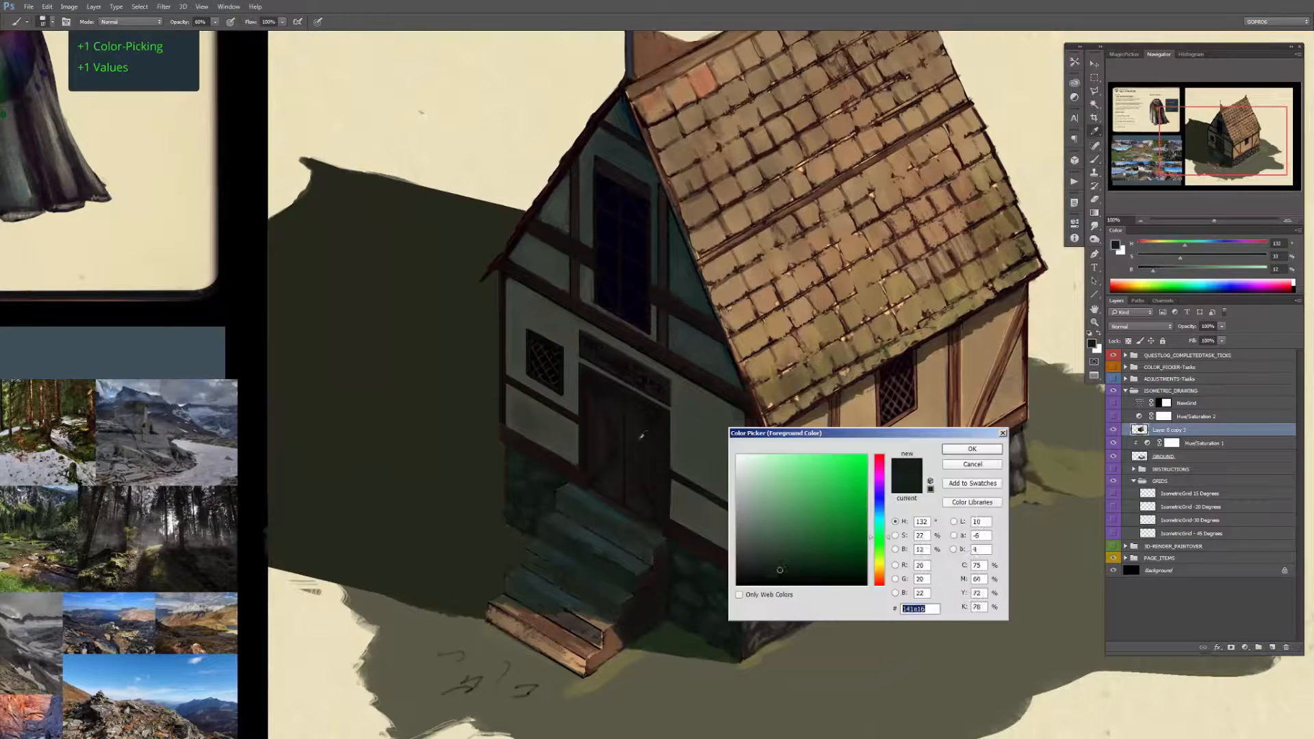
left_click(697, 550, "alt")
key("bracketright")
key("bracketright")
key("bracketright")
left_click(130, 22)
left_click(130, 60)
key("d")
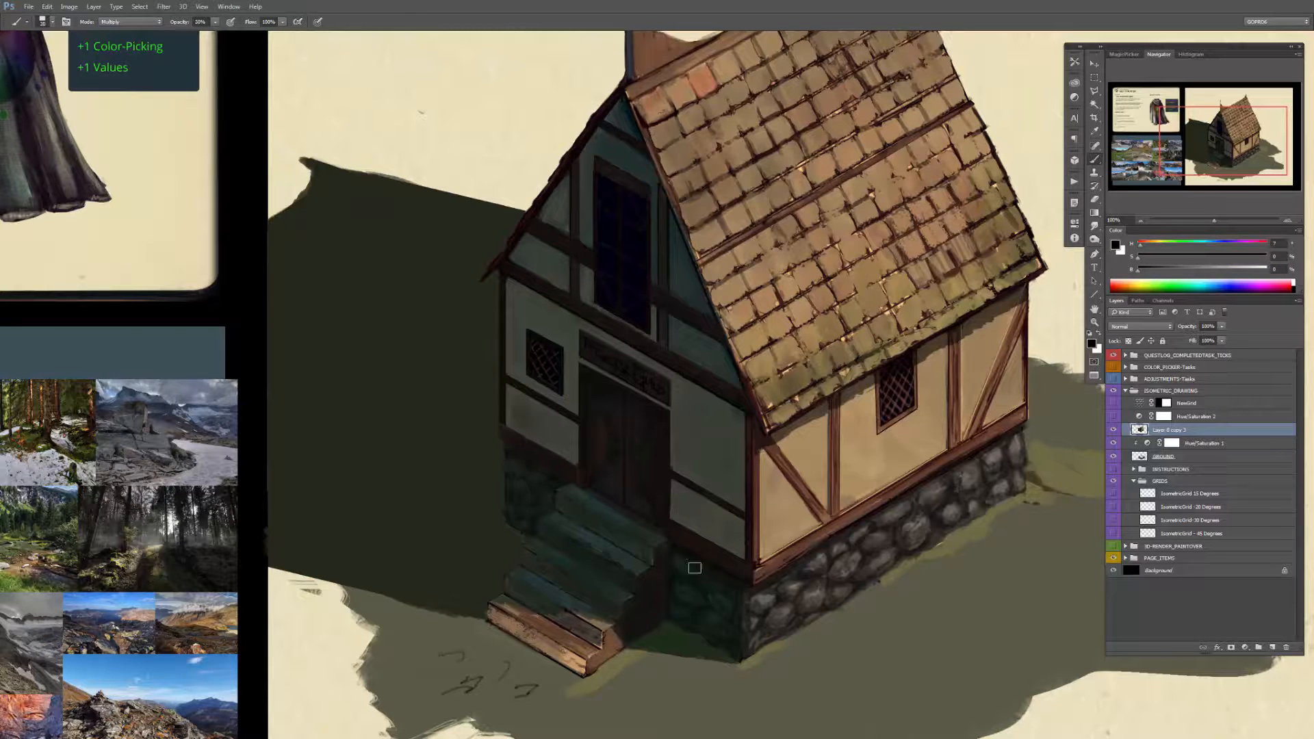
left_click(524, 485, "alt")
key("bracketright")
key("bracketright")
key("bracketright")
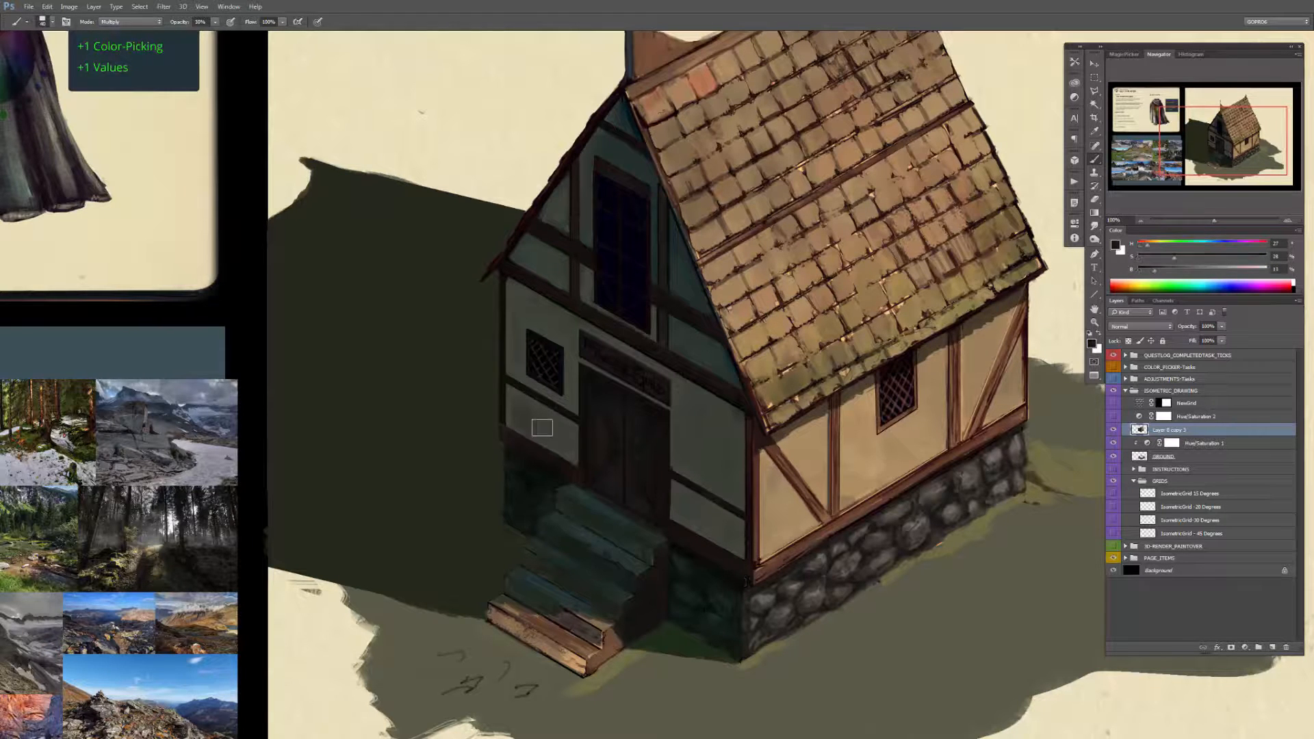
Step: Refine the front timbers and roof edges at 100% opacity using sampled browns
left_click(504, 333, "alt")
left_click_drag(761, 417, 685, 458)
left_click(626, 294, "alt")
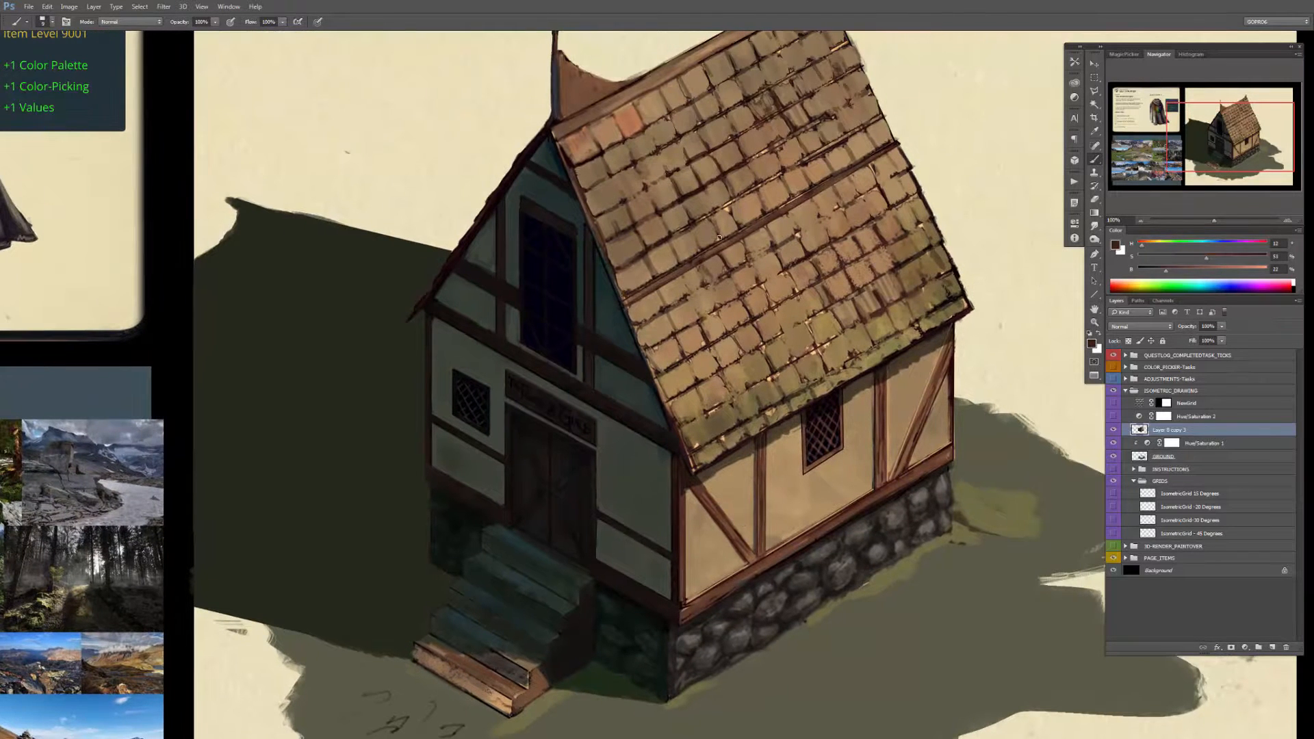
left_click(805, 233, "alt")
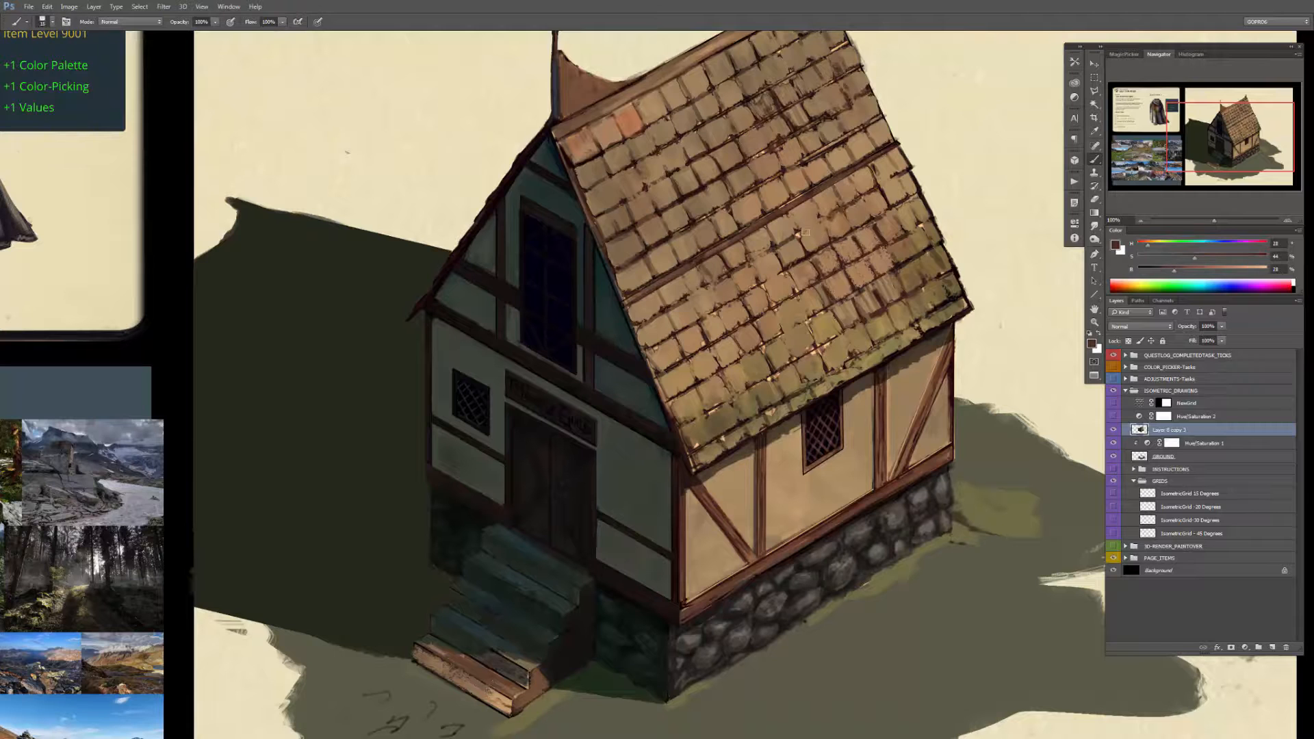
left_click_drag(767, 294, 808, 192)
Step: Touch up the double door and the shaded side of the steps with sampled tones at low opacity
left_click(533, 578, "alt")
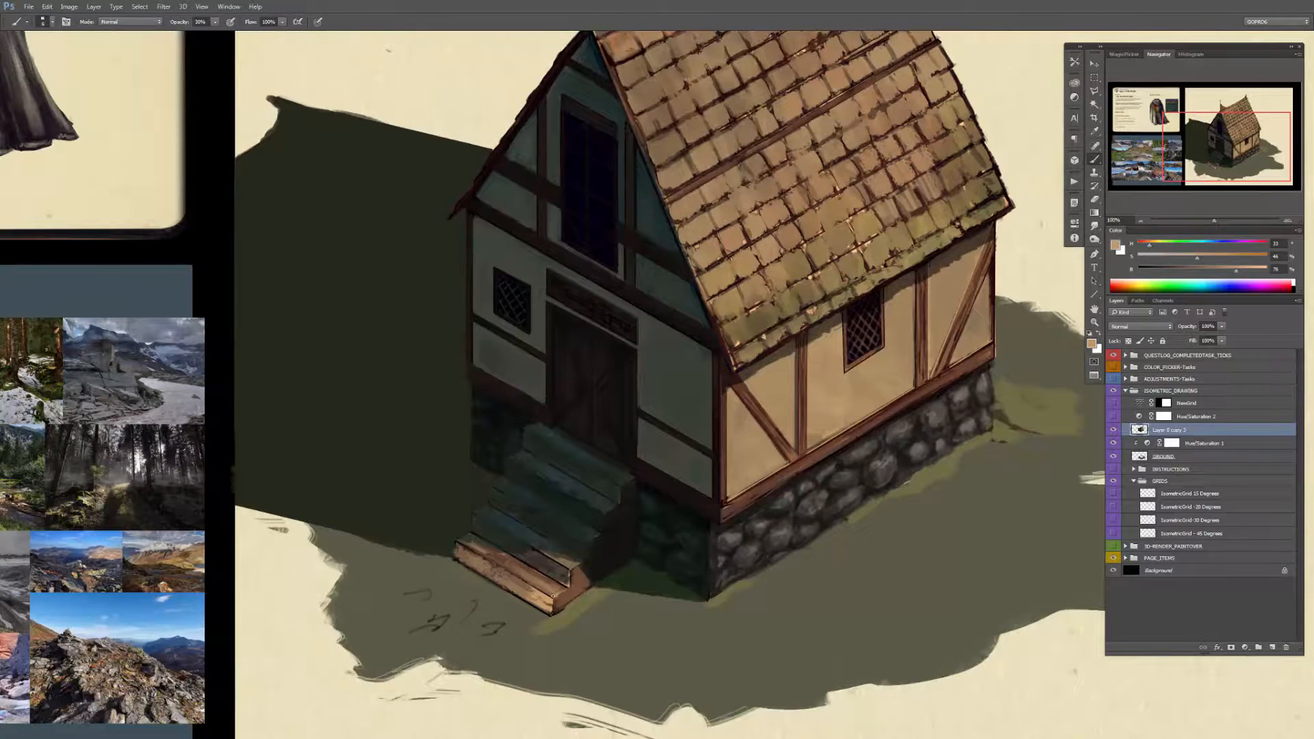
left_click(592, 577, "alt")
key("bracketright")
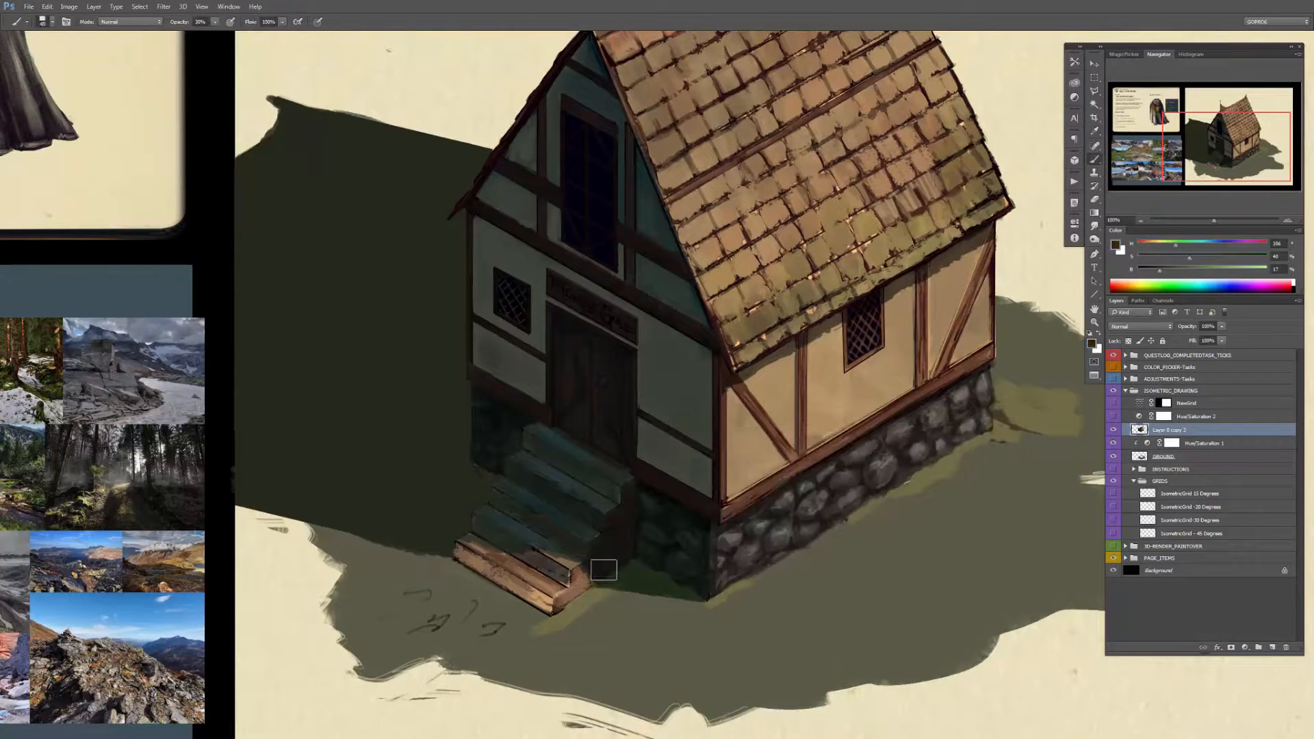
Step: Paint weathered plaster texture across the sunlit side wall on a new layer, using a sampled wall tone and an enlarged brush
key("ctrl+minus")
left_click_drag(871, 344, 873, 341)
left_click(723, 338, "alt")
left_click(749, 399, "alt")
left_click(777, 364, "alt")
key("bracketright")
key("bracketright")
key("bracketright")
key("bracketright")
key("bracketright")
key("bracketright")
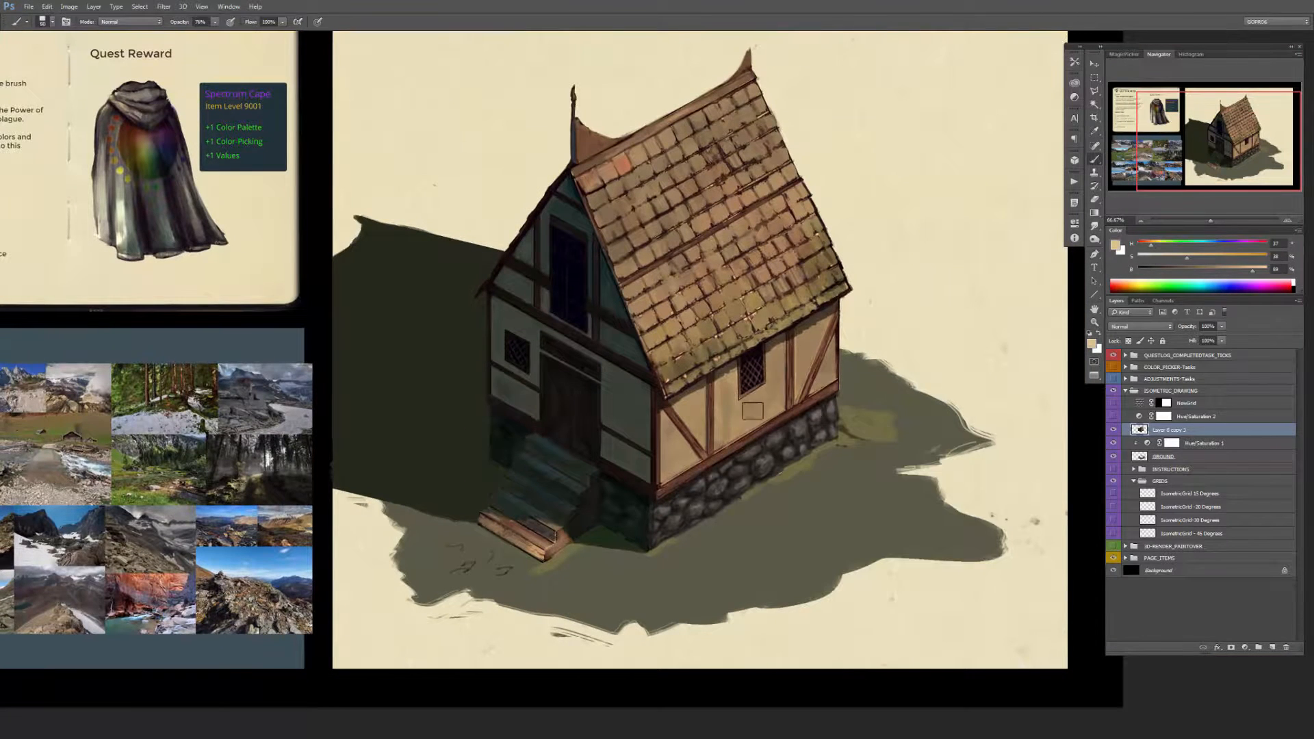
left_click(1271, 647)
left_click_drag(780, 373, 711, 455)
left_click_drag(835, 335, 683, 441)
Step: Erase parts of the plaster texture around the side wall's window and timbers
key("e")
left_click_drag(741, 390, 808, 388)
left_click_drag(685, 445, 706, 379)
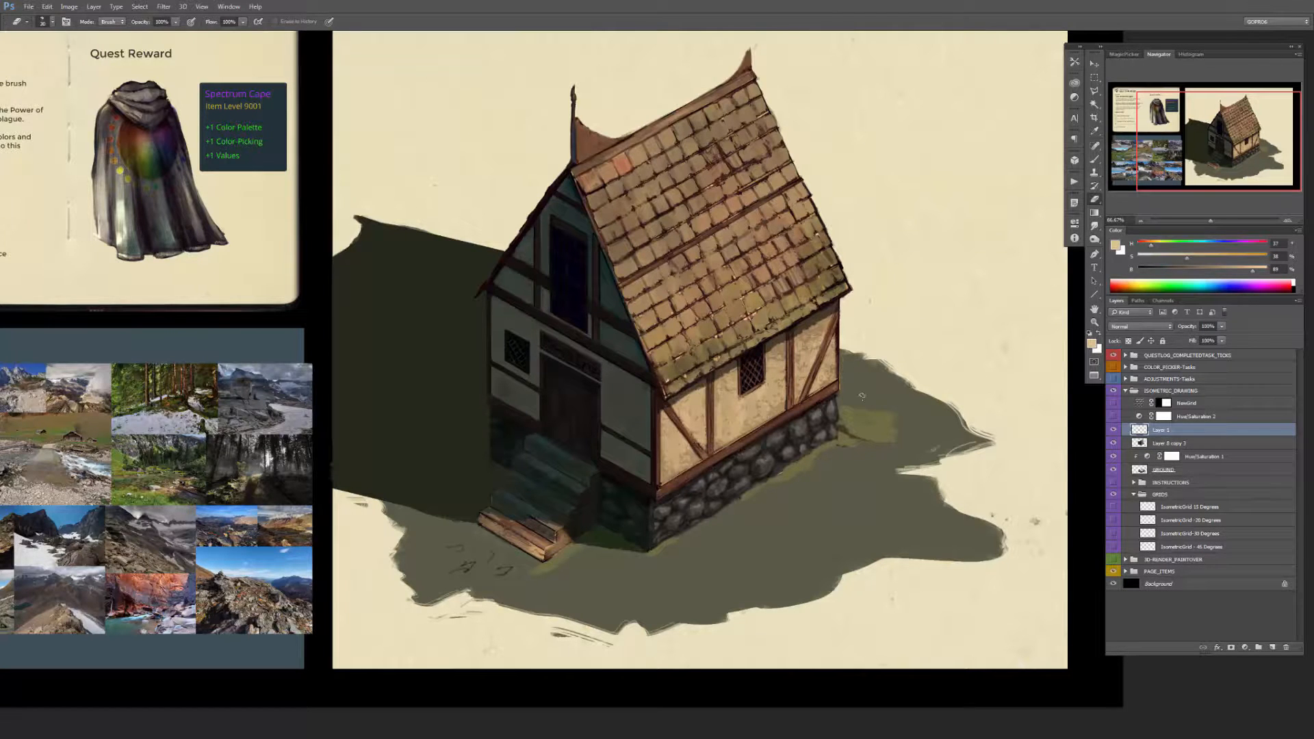
Step: Add a thin black outside Stroke effect at reduced opacity to the plaster texture layer
left_click(1217, 648)
left_click(1242, 548)
left_click(318, 399)
left_click(315, 408)
left_click_drag(352, 425, 318, 427)
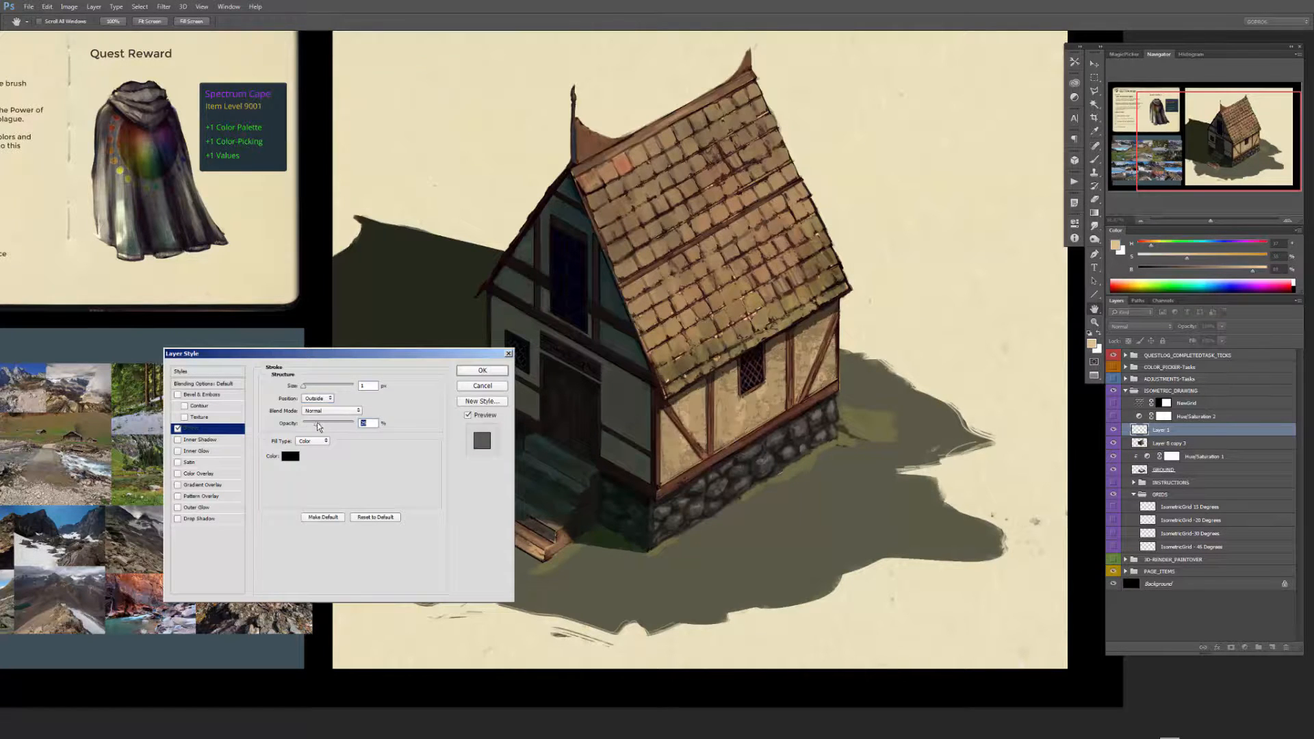
key("Return")
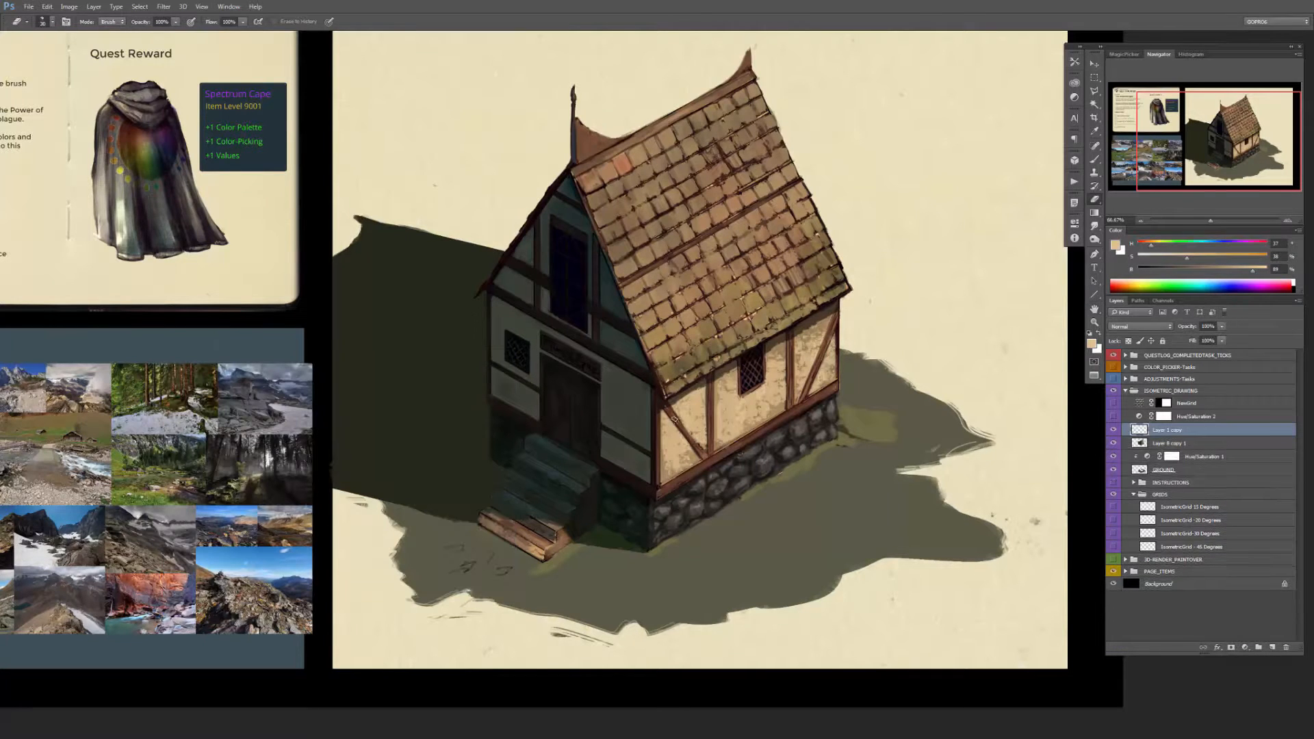
Step: Duplicate the plaster texture layer and adjust the copy with Hue/Saturation
key("v")
key("ctrl+j")
key("ctrl+u")
key("Return")
Step: Set the plaster texture's layer opacity to 62% and merge the texture into the house layer
left_click_drag(1183, 444, 1182, 449)
key("6")
key("2")
key("ctrl+e")
Step: Select the roof slope and paint a weathered texture over it on a new layer with a sampled tile tone and a changed blend mode
key("l")
scroll(761, 83, "up", 1)
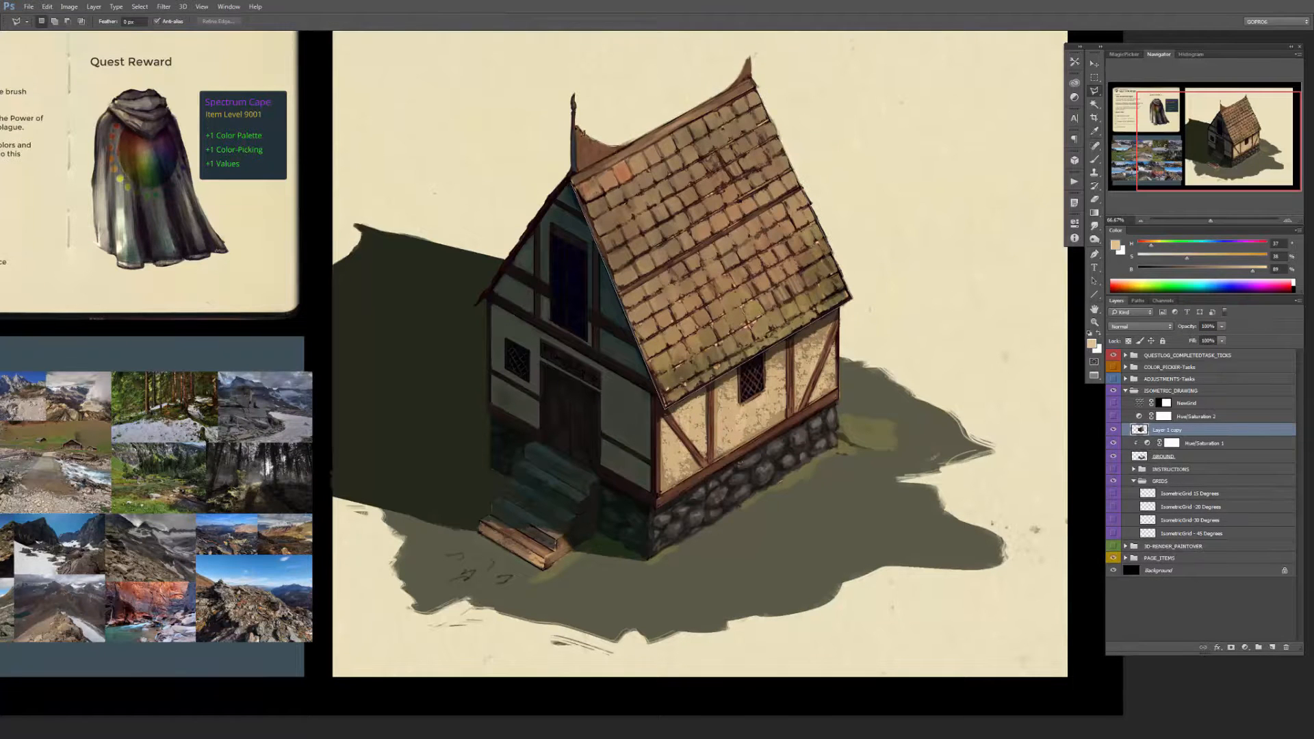
left_click(572, 179)
key("b")
left_click(1272, 647)
left_click(690, 321, "alt")
left_click_drag(581, 137, 821, 274)
left_click(1141, 327)
left_click(1136, 422)
mouse_move(936, 307)
left_mouse_down()
mouse_move(723, 122)
mouse_move(741, 231)
mouse_move(807, 252)
mouse_move(661, 216)
mouse_move(650, 263)
mouse_move(730, 184)
mouse_move(811, 266)
mouse_move(944, 381)
left_mouse_up()
key("ctrl+d")
Step: Reduce the brush size, change the roof texture layer's blend mode, and merge it into the house layer
key("bracketleft")
key("bracketleft")
key("bracketleft")
key("bracketleft")
key("bracketleft")
left_click(1141, 326)
left_click(1126, 423)
key("ctrl+e")
Step: Touch up the roof and the sunlit side wall with sampled warm tones
left_click(754, 307, "alt")
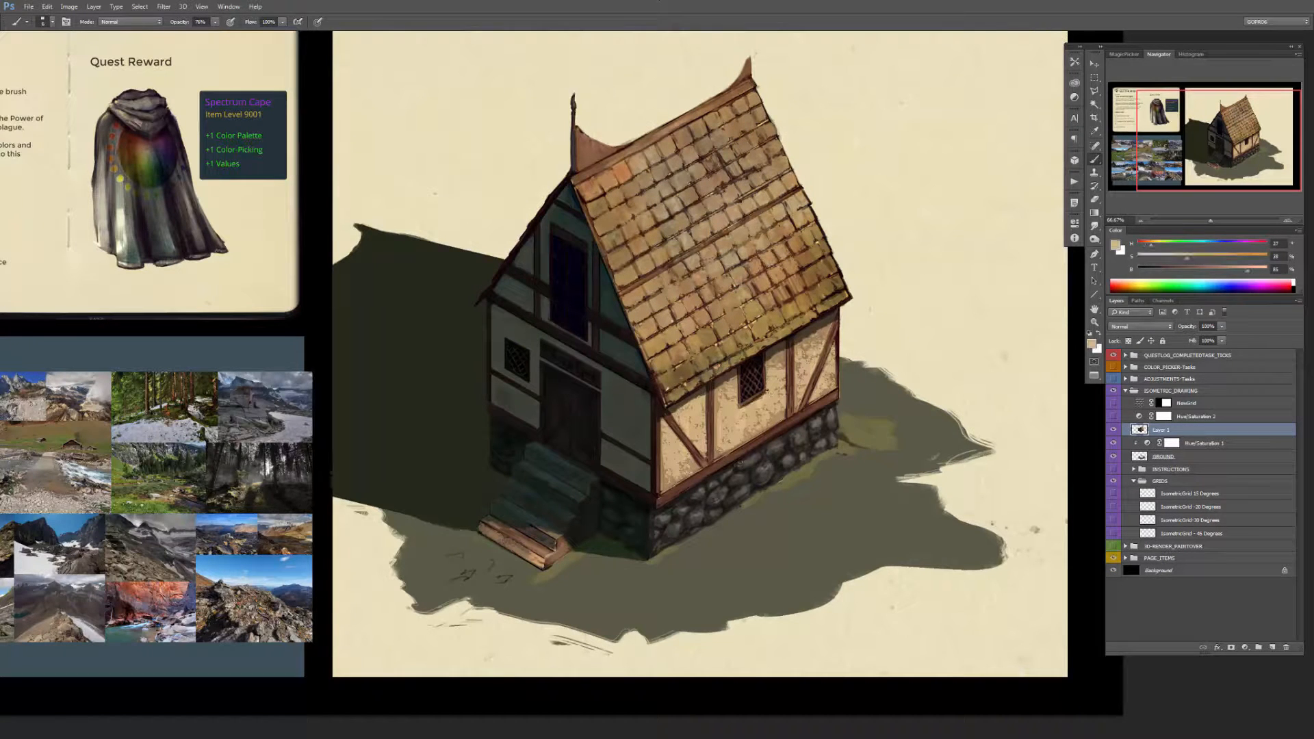
left_click(781, 354, "alt")
left_click(787, 452, "alt")
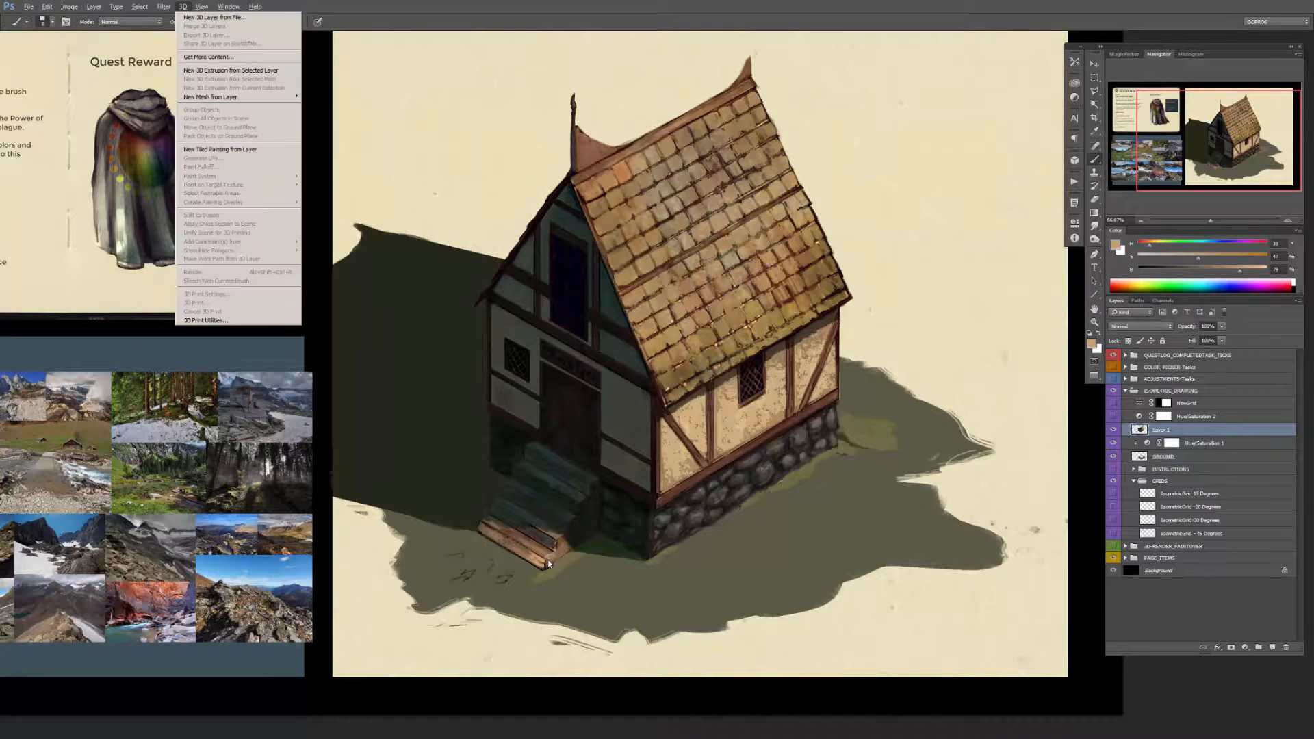
Step: Paint saturated red accents along the timbers and steps on a new Overlay layer with an airbrush preset, and select it with the house layer
left_click(1272, 647)
left_click(1074, 61)
scroll(985, 318, "up", 2)
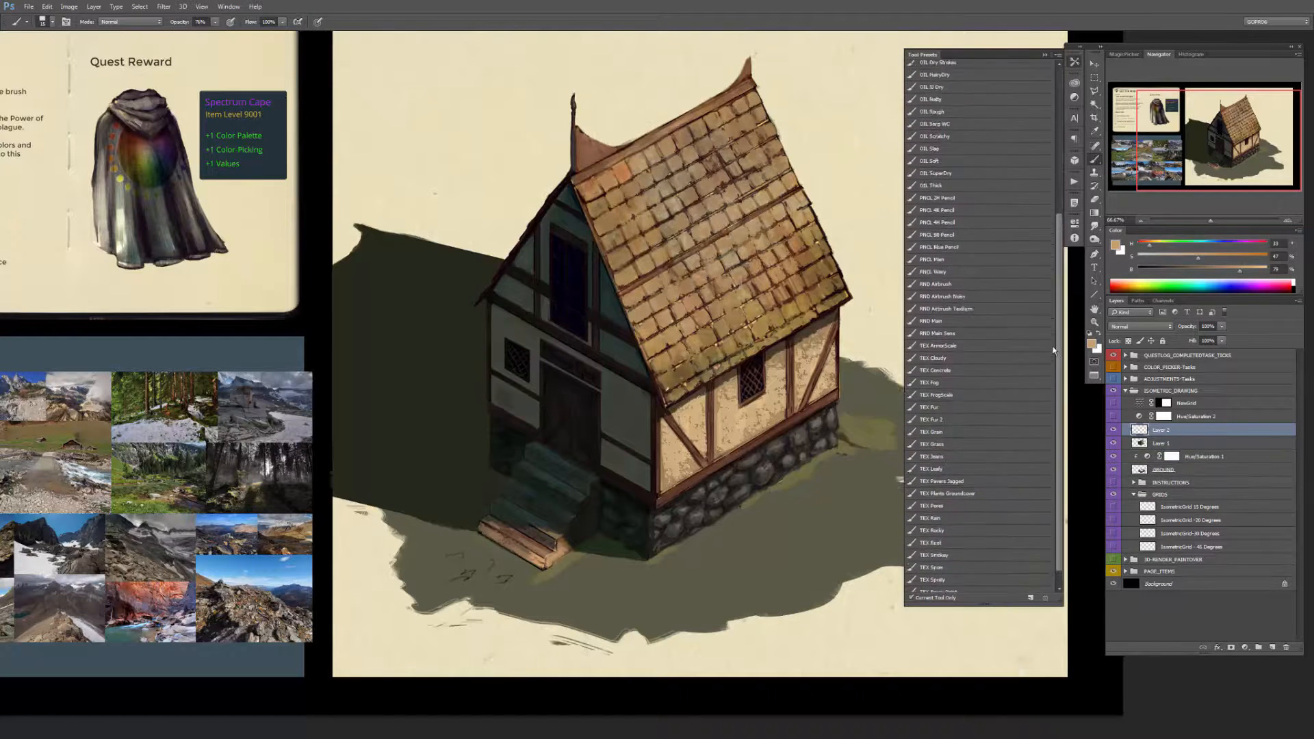
left_click(986, 296)
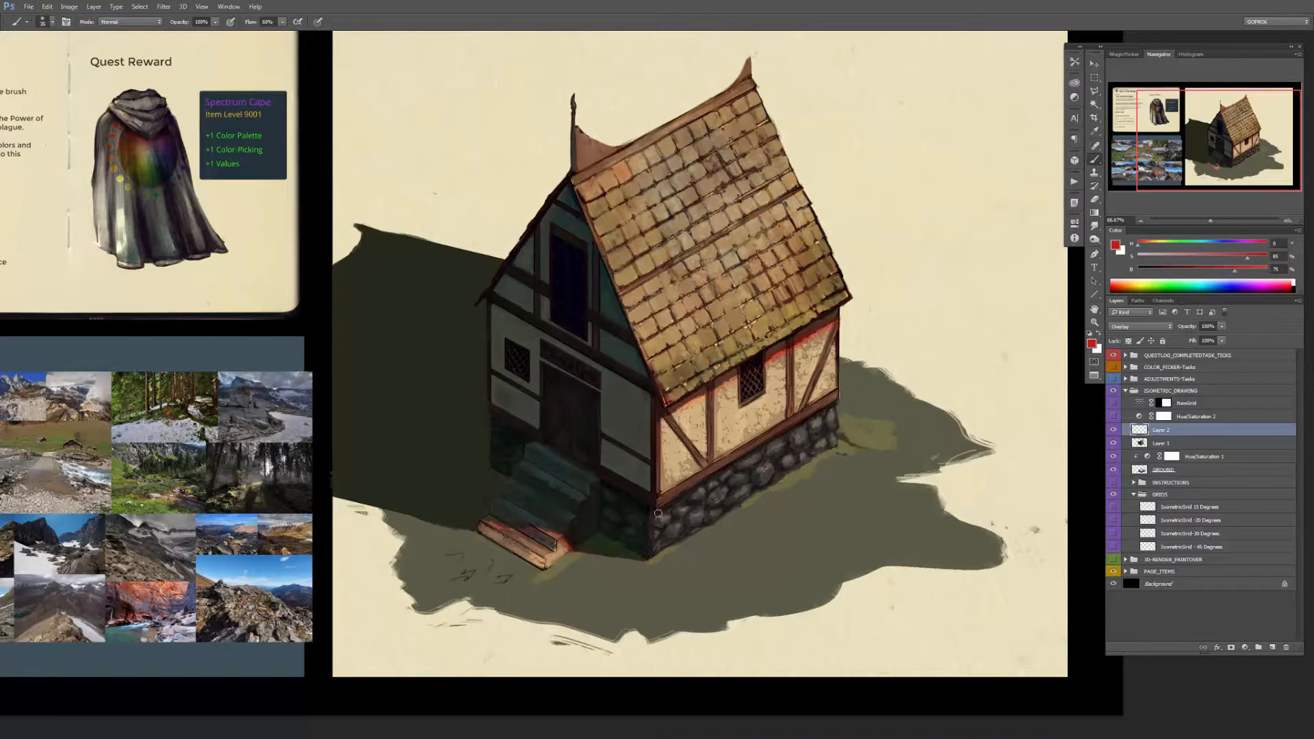
left_click(1163, 443)
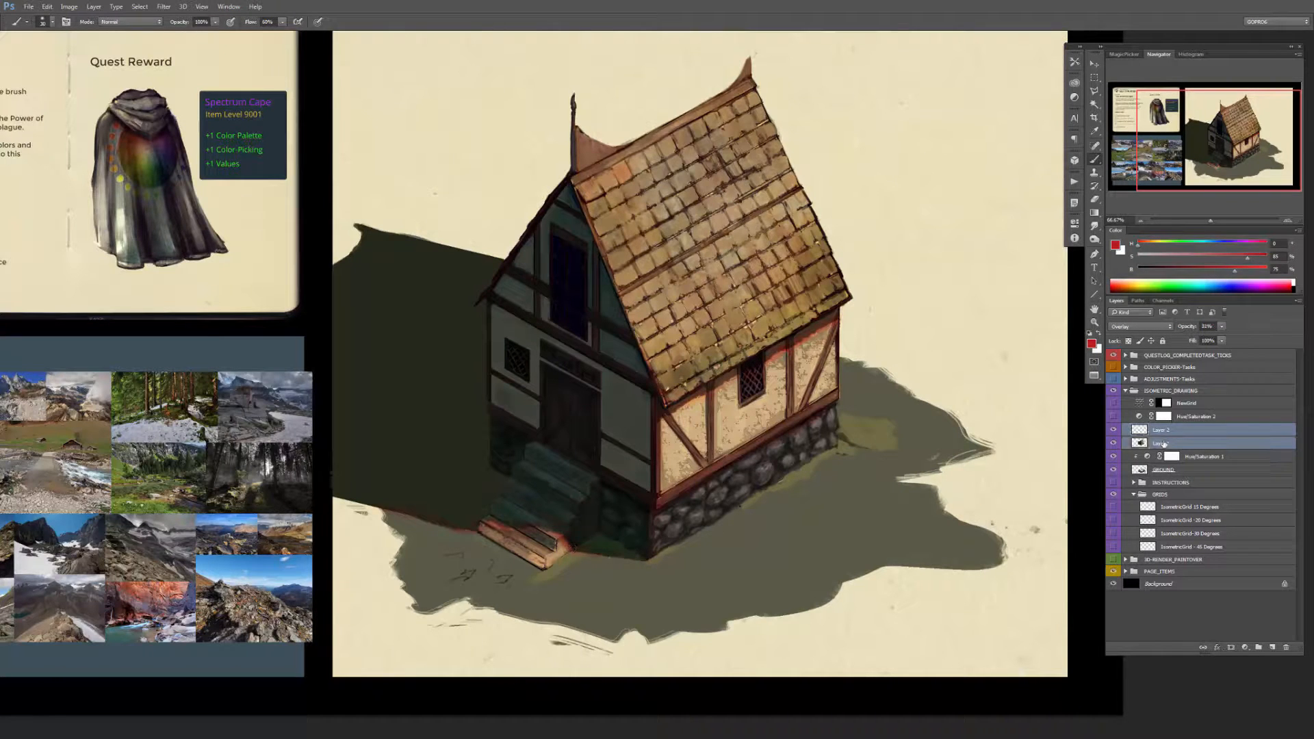
Step: Erase the GROUND layer back to a straight-edged isometric plot around the house, using the base grid as a guide
left_click(1114, 470)
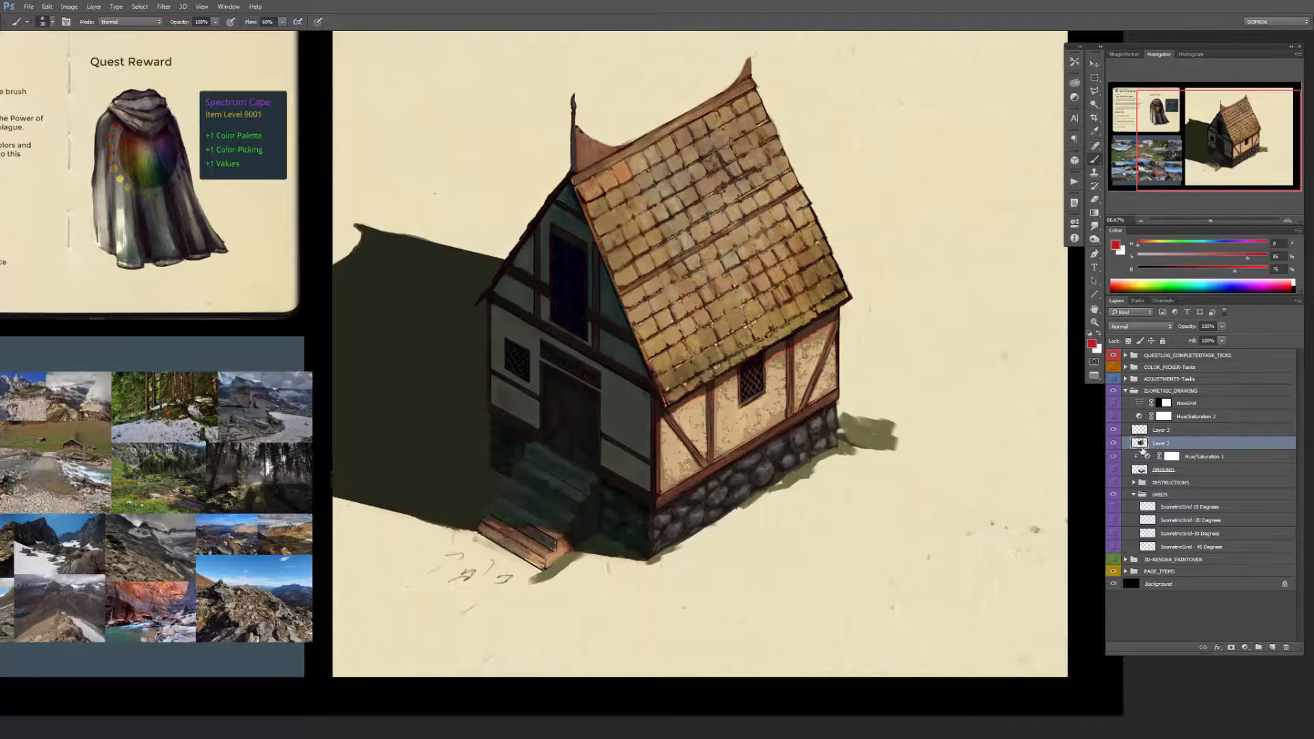
left_click(1113, 469)
left_click(1163, 469)
key("e")
left_click_drag(978, 442, 873, 534)
left_click_drag(882, 472, 739, 589)
left_click_drag(849, 530, 674, 626)
left_click(1114, 403)
left_click_drag(831, 499, 729, 557)
mouse_move(661, 608)
left_mouse_down()
mouse_move(557, 630)
mouse_move(410, 575)
left_mouse_up()
mouse_move(712, 616)
left_mouse_down()
mouse_move(1035, 566)
mouse_move(894, 392)
mouse_move(936, 332)
left_mouse_up()
Step: Paint grass blades along the base of the shaded foundation beside the steps with sampled ground tones
left_click(1159, 429)
key("b")
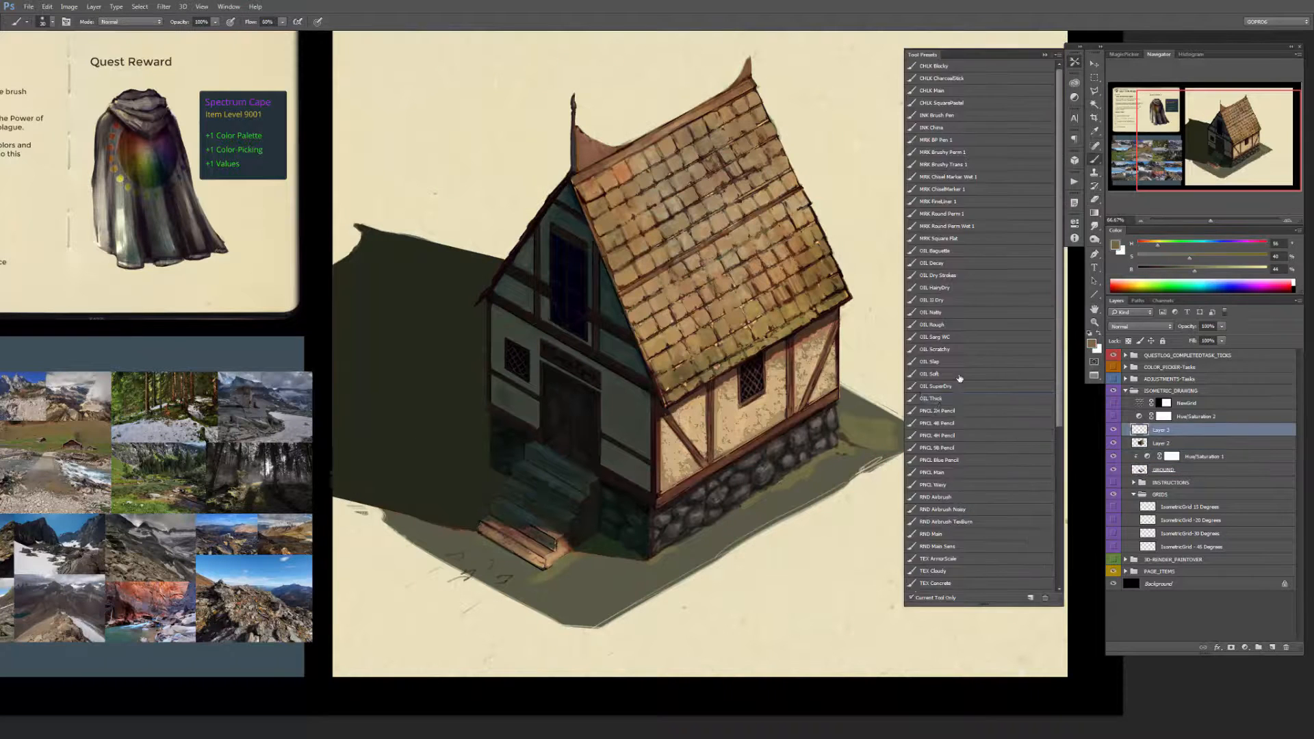
left_click(602, 555, "alt")
left_click(611, 560, "alt")
left_click_drag(615, 555, 585, 515)
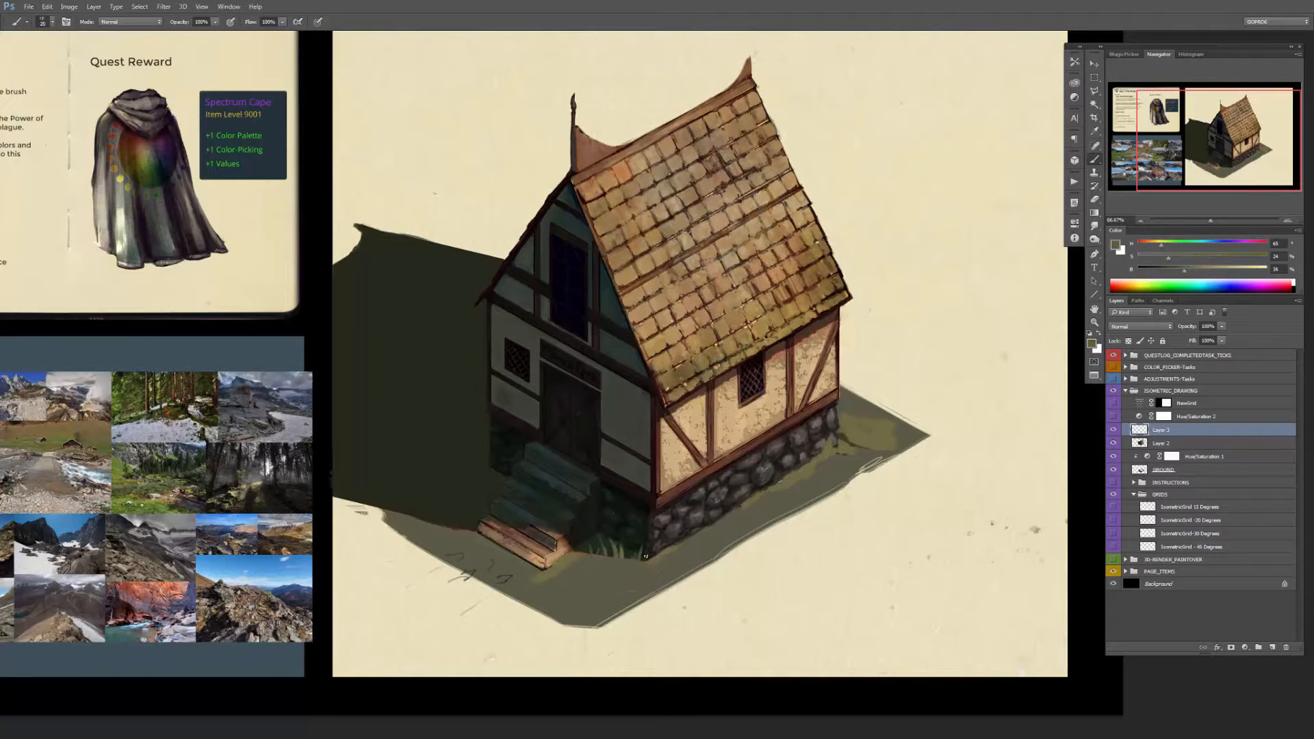
Step: Choose a brown tone and paint a dirt path on the ground in front of the wooden steps
key("F10")
left_click_drag(892, 520, 892, 493)
key("Return")
mouse_move(479, 547)
left_mouse_down()
mouse_move(456, 566)
mouse_move(531, 567)
left_mouse_up()
key("F10")
key("Escape")
Step: Paint the grassy ground between the path and the house corner with sampled greens, erasing the excess
left_click(528, 583, "alt")
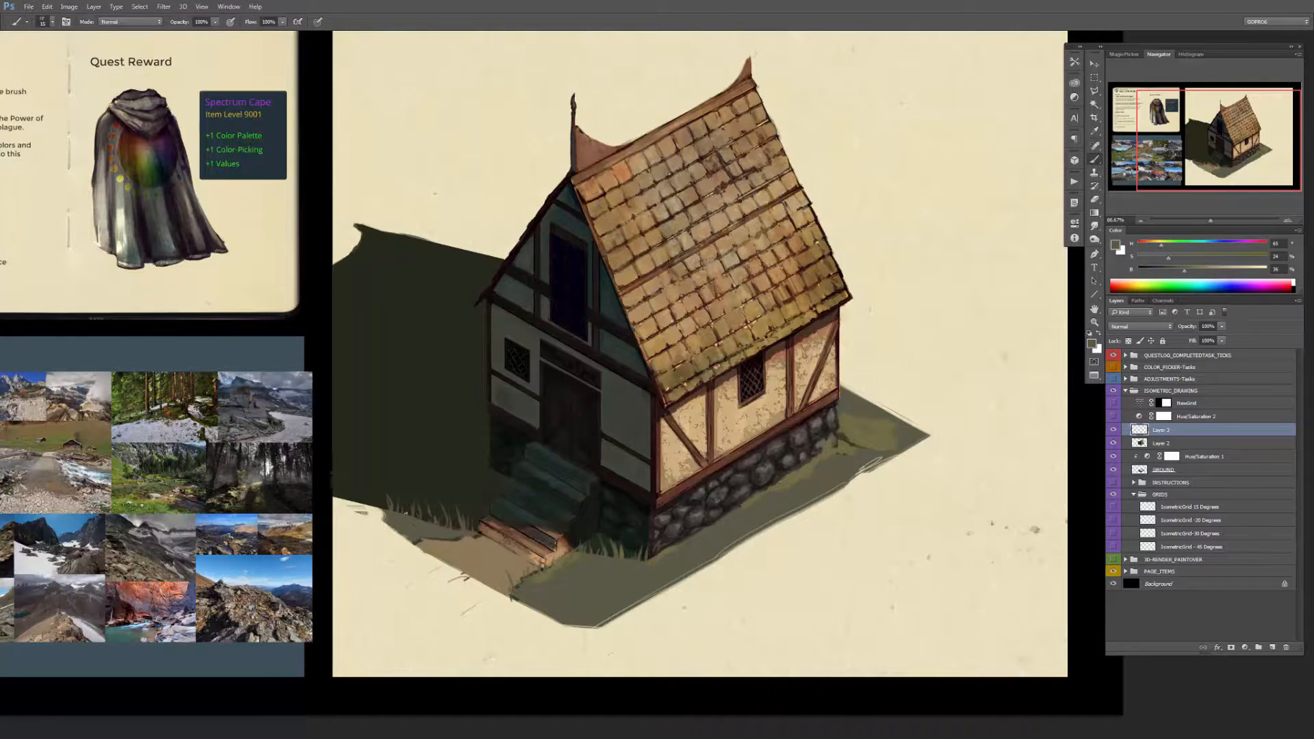
left_click(548, 595, "alt")
mouse_move(582, 616)
left_mouse_down()
mouse_move(671, 554)
mouse_move(645, 592)
mouse_move(643, 582)
mouse_move(650, 602)
left_mouse_up()
left_click(645, 593, "alt")
key("e")
left_click_drag(547, 596, 591, 579)
Step: Paint olive grass and ragged tufts along the far and near corners of the plot with an enlarged brush and sampled tones
key("b")
left_click(406, 520, "alt")
key("bracketright")
key("bracketright")
key("bracketright")
key("bracketright")
key("bracketright")
key("bracketright")
left_click(856, 445, "alt")
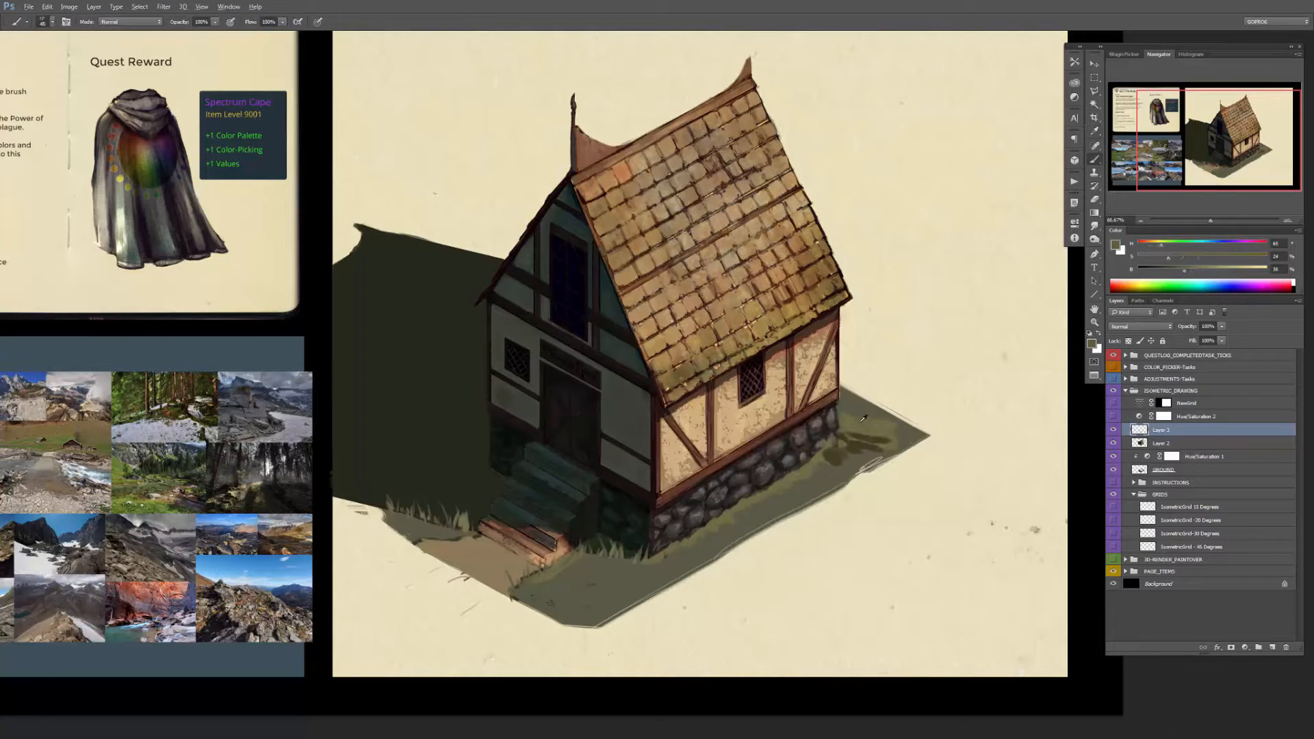
mouse_move(944, 427)
left_mouse_down()
mouse_move(893, 441)
mouse_move(873, 411)
left_mouse_up()
left_click_drag(411, 500, 383, 511)
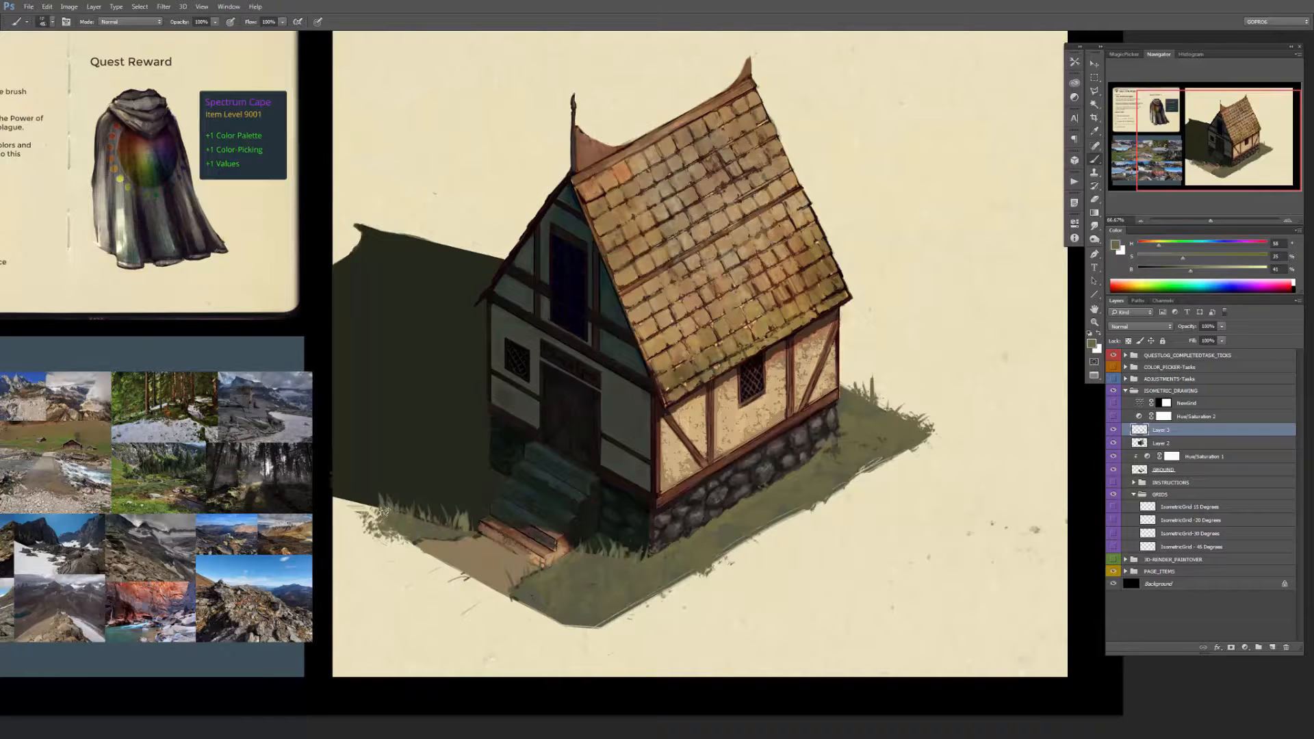
Step: Paint soft white light over the steps, path and roof slope on a new Overlay layer
key("ctrl+shift+alt+n")
right_click(904, 49)
left_click(941, 136)
left_click(1141, 327)
left_click(1140, 422)
key("x")
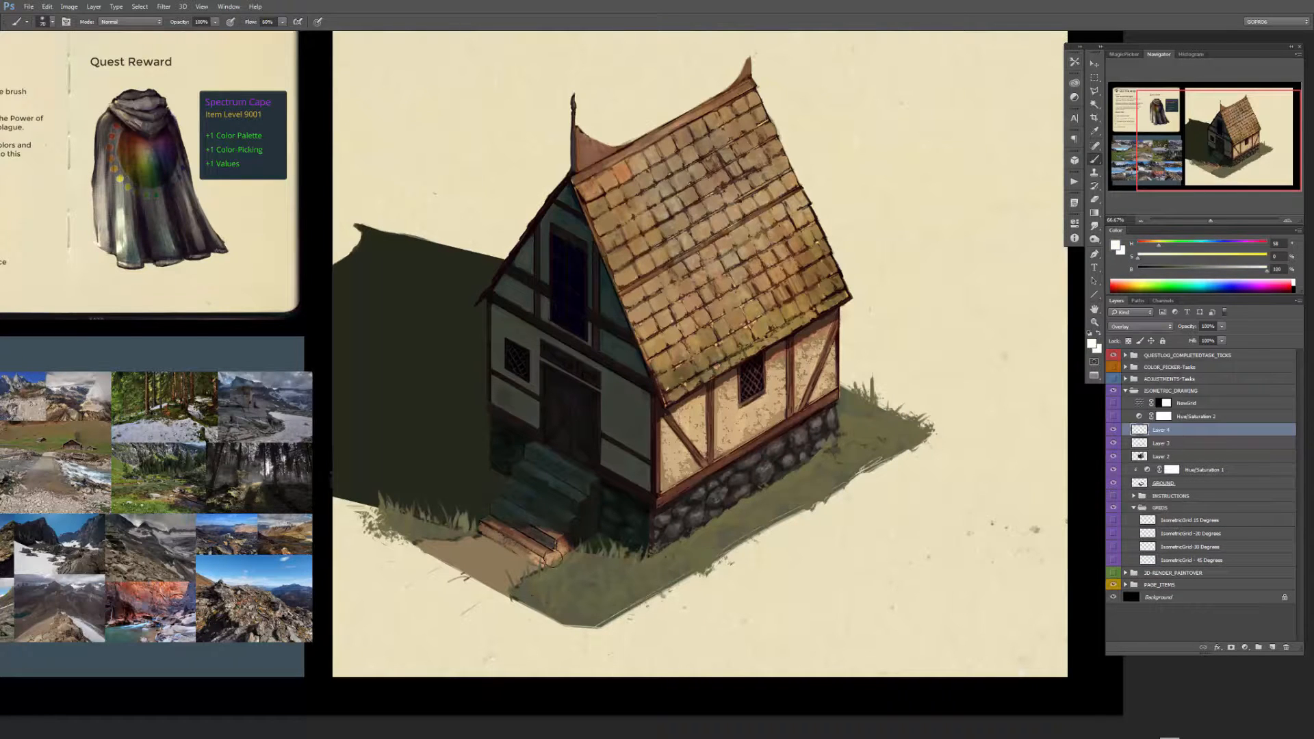
left_click_drag(507, 555, 548, 548)
left_click_drag(636, 206, 808, 288)
Step: Try another blend mode on the light layer and restore Overlay
left_click(1140, 326)
left_click(1116, 397)
left_click(1141, 326)
left_click(1118, 428)
Step: Tint the light layer yellow-green with Hue/Saturation
key("ctrl+u")
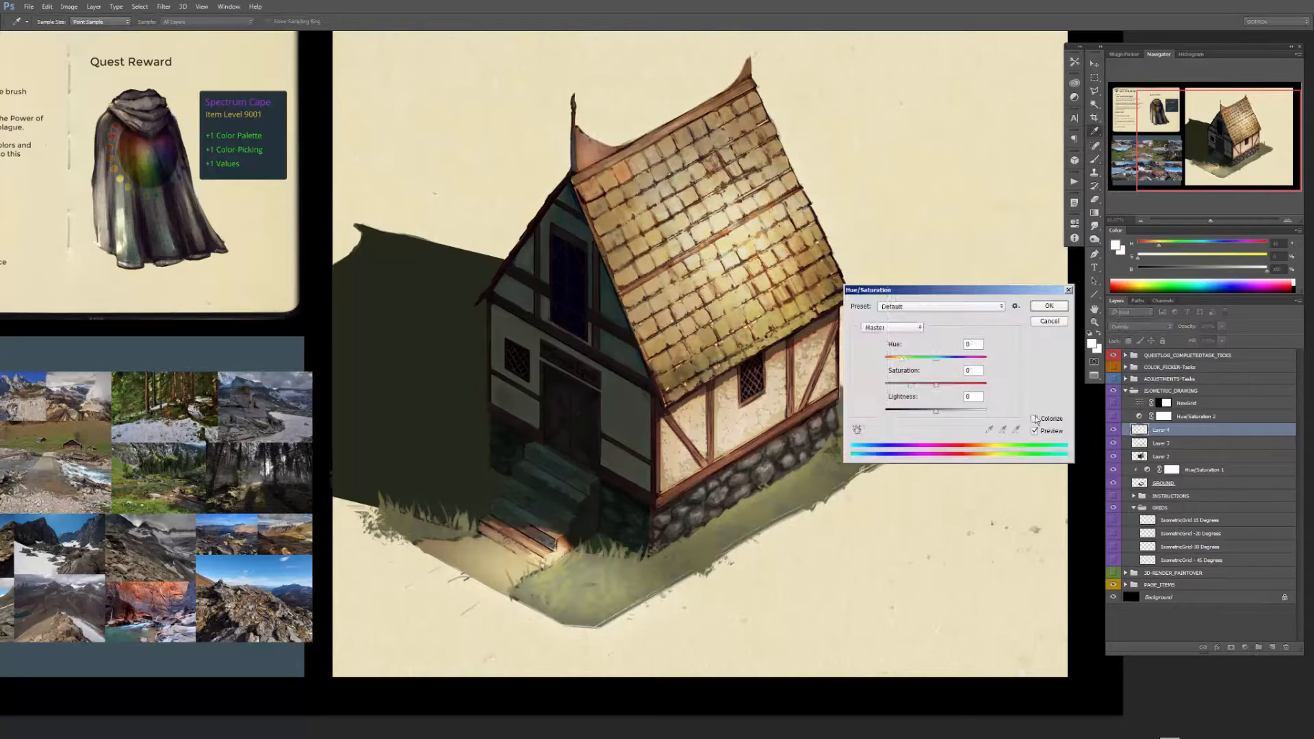
left_click_drag(987, 374, 1046, 373)
left_click_drag(975, 346, 1030, 345)
left_click_drag(1015, 398, 996, 398)
left_click_drag(1030, 346, 1003, 351)
key("Escape")
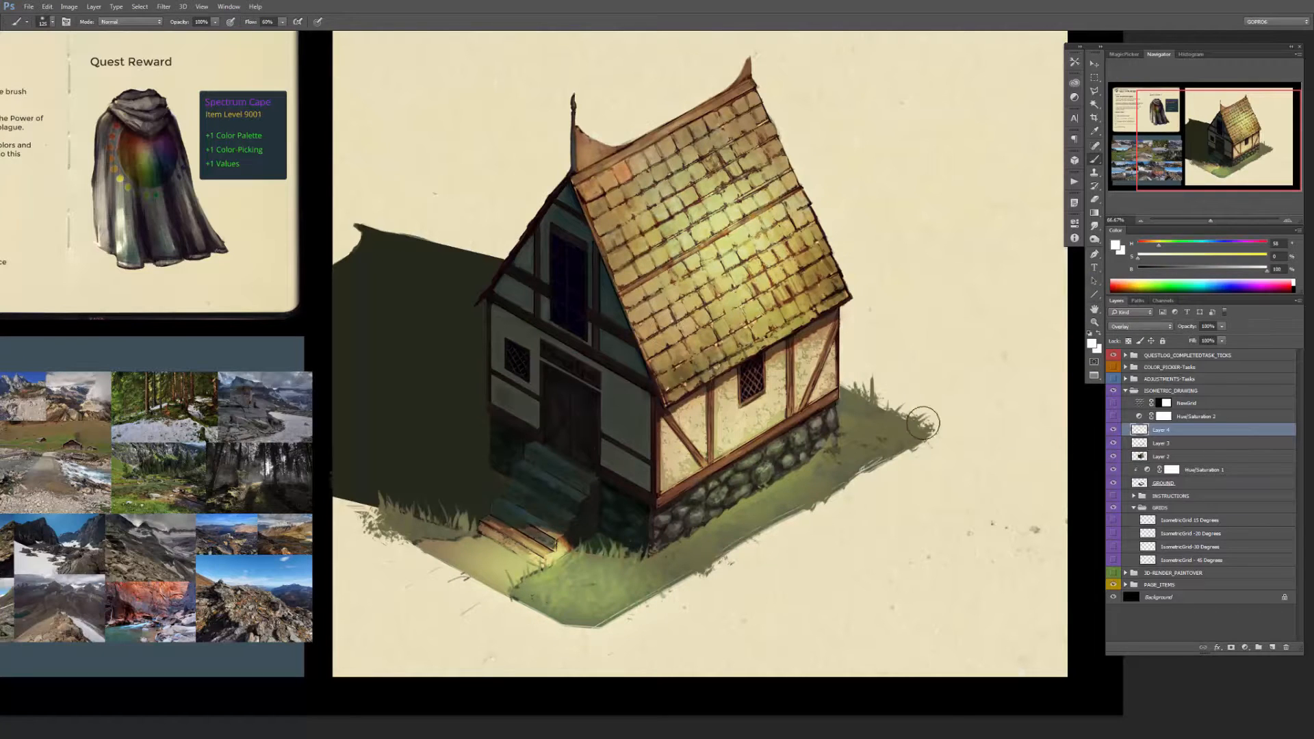
Step: Darken the cast shadow behind the house on a new layer with a greatly enlarged soft brush
key("ctrl+shift+alt+n")
key("d")
key("bracketright")
key("bracketright")
key("bracketright")
key("bracketright")
key("bracketright")
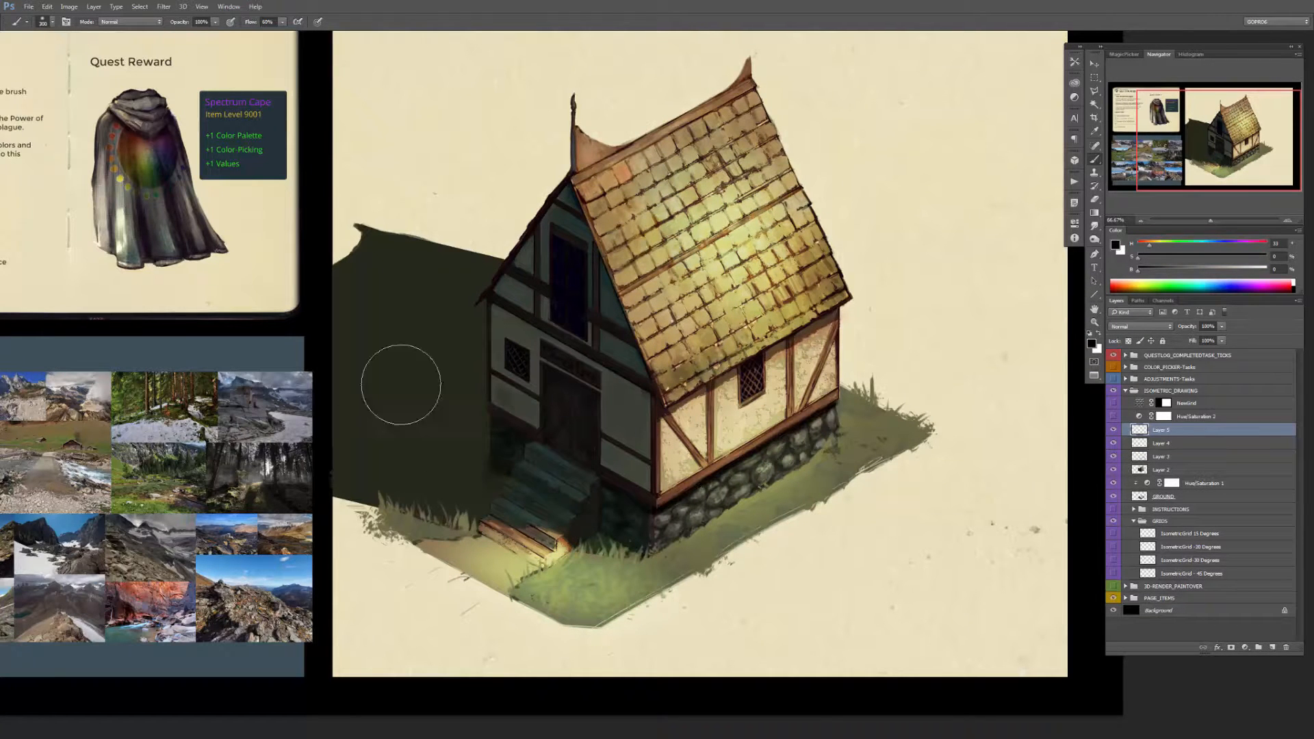
key("bracketright")
key("bracketright")
key("bracketright")
key("bracketright")
key("bracketright")
left_click(410, 349, "alt")
Step: Set the shadow layer to Multiply, adjust its opacity, and merge it with the light, grass and house layers
left_click(1178, 331)
key("shift+alt+m")
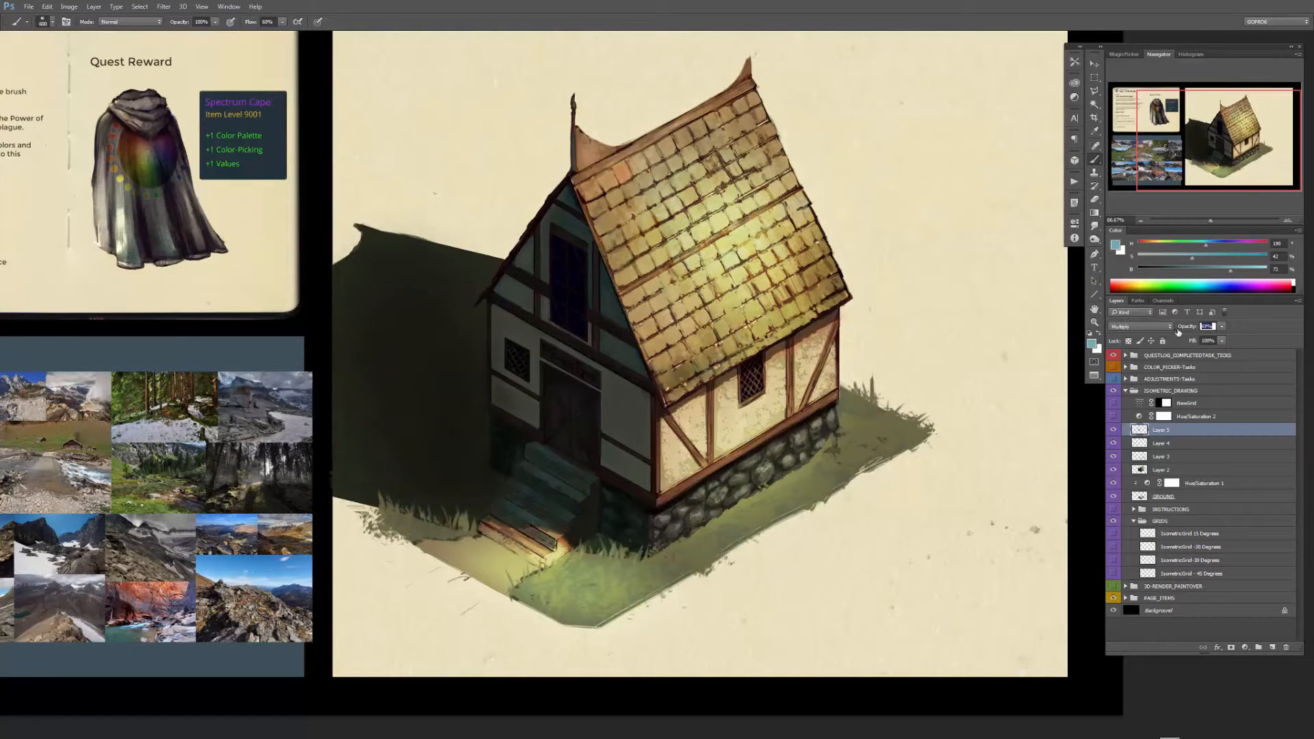
left_click(1178, 470, "shift")
key("ctrl+e")
Step: Paint a soft teal haze over the cast shadow on a new layer at 64% opacity, erasing it from the front wall
left_click(1271, 649)
left_click_drag(411, 411, 469, 235)
key("e")
left_click_drag(510, 424, 526, 274)
type("64")
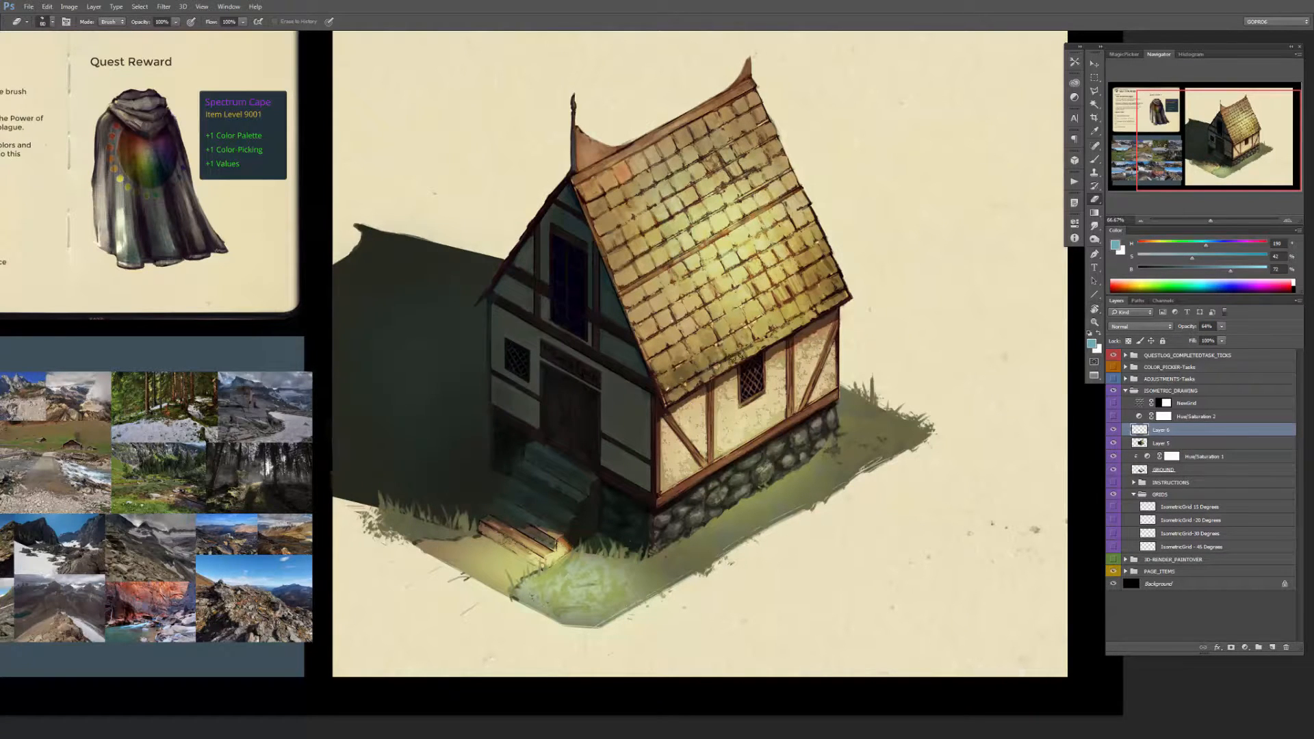
Step: Merge the haze, house and GROUND layers into a single layer
left_click(1177, 469, "shift")
key("b")
right_click(1235, 462)
left_click(1242, 610)
Step: Add a clipped Levels adjustment above the merged painting and adjust its tones
left_click(1245, 648)
left_click(1266, 523)
mouse_move(993, 320)
left_mouse_down()
mouse_move(1025, 323)
mouse_move(995, 318)
left_mouse_up()
Step: Add a clipped Color Balance adjustment in Color blend mode and shift its Highlights toward green and blue
left_click(1245, 648)
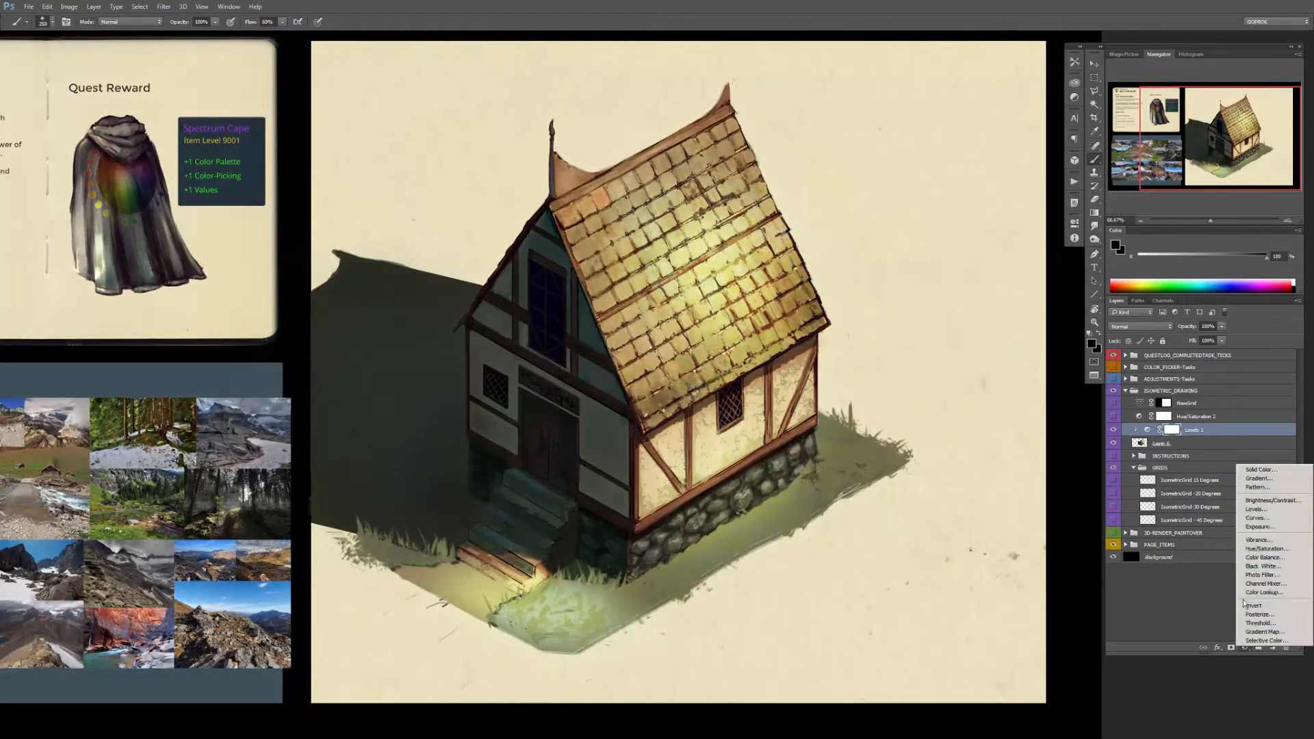
left_click(1263, 564)
left_click(984, 388)
left_click(1139, 326)
left_click(1136, 519)
left_click(994, 247)
left_click(992, 267)
left_click_drag(977, 307, 982, 308)
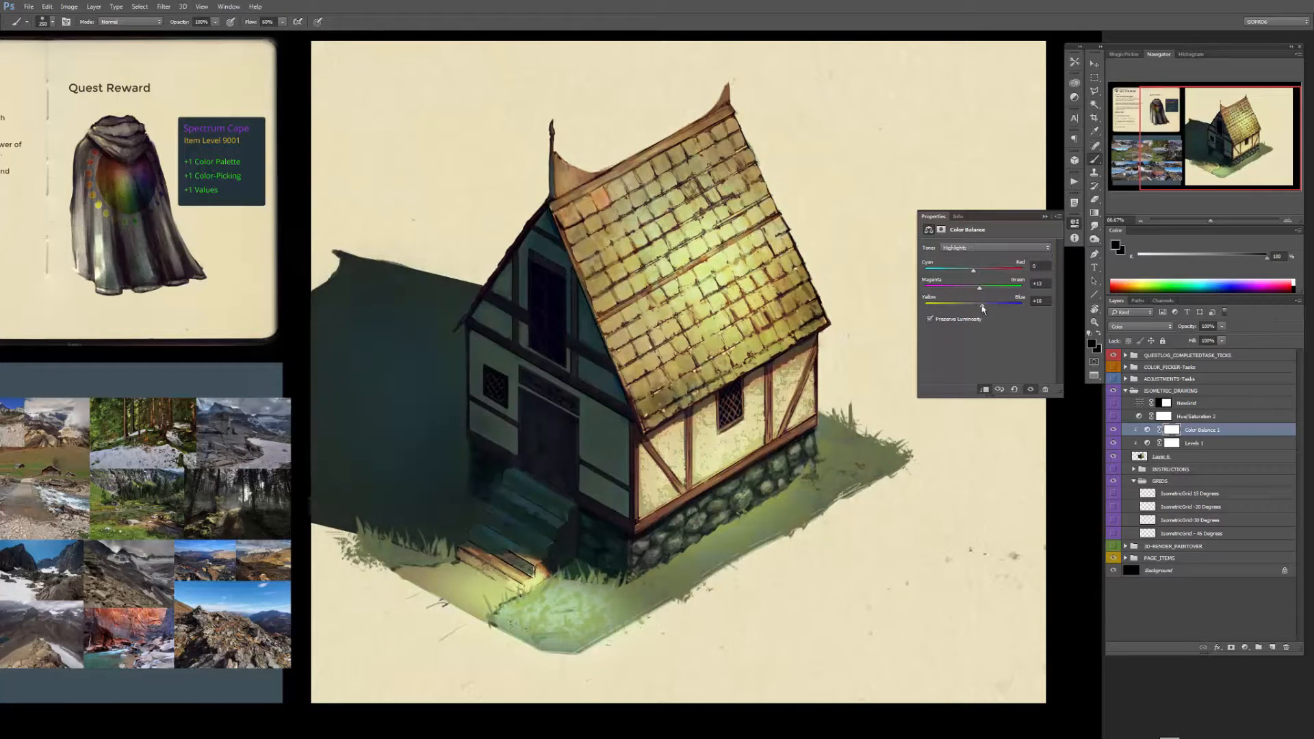
Step: Rework the Color Balance adjustment toward warmer orange light, including its Midtones, and close its settings
left_click(1074, 239)
left_click(1073, 239)
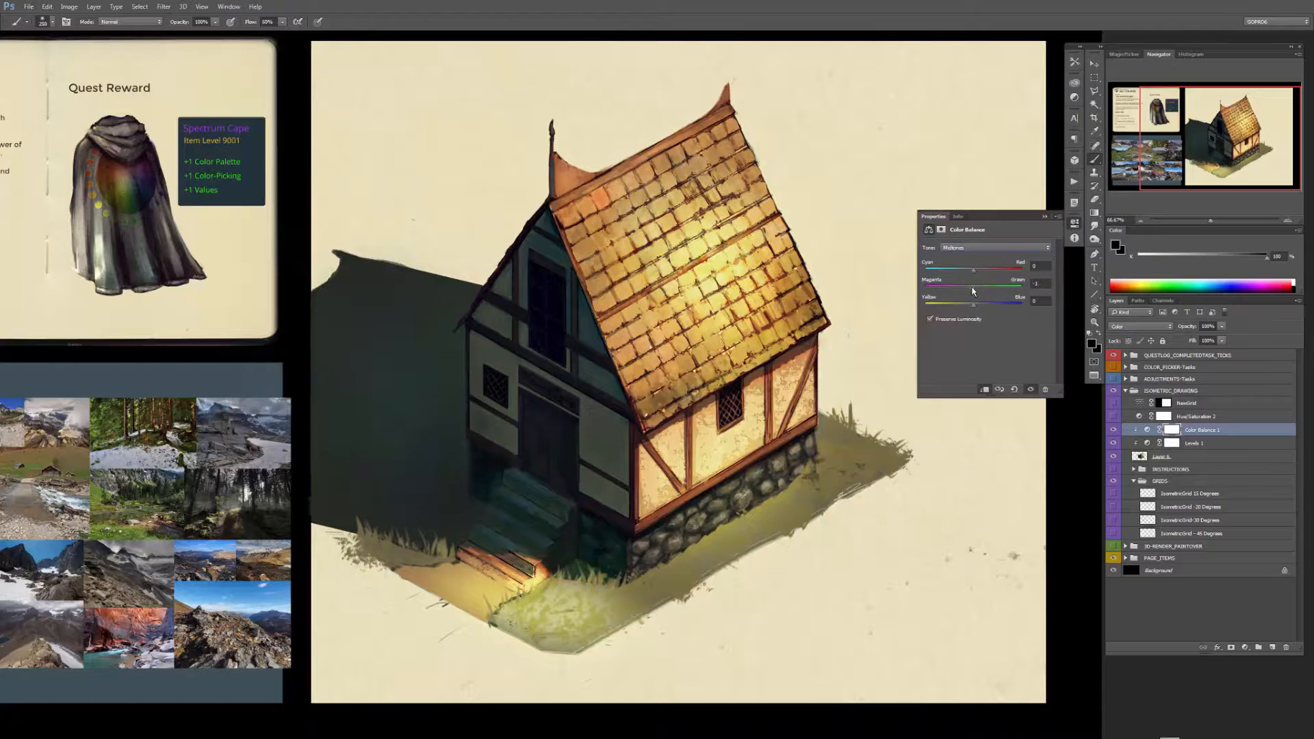
left_click(904, 304)
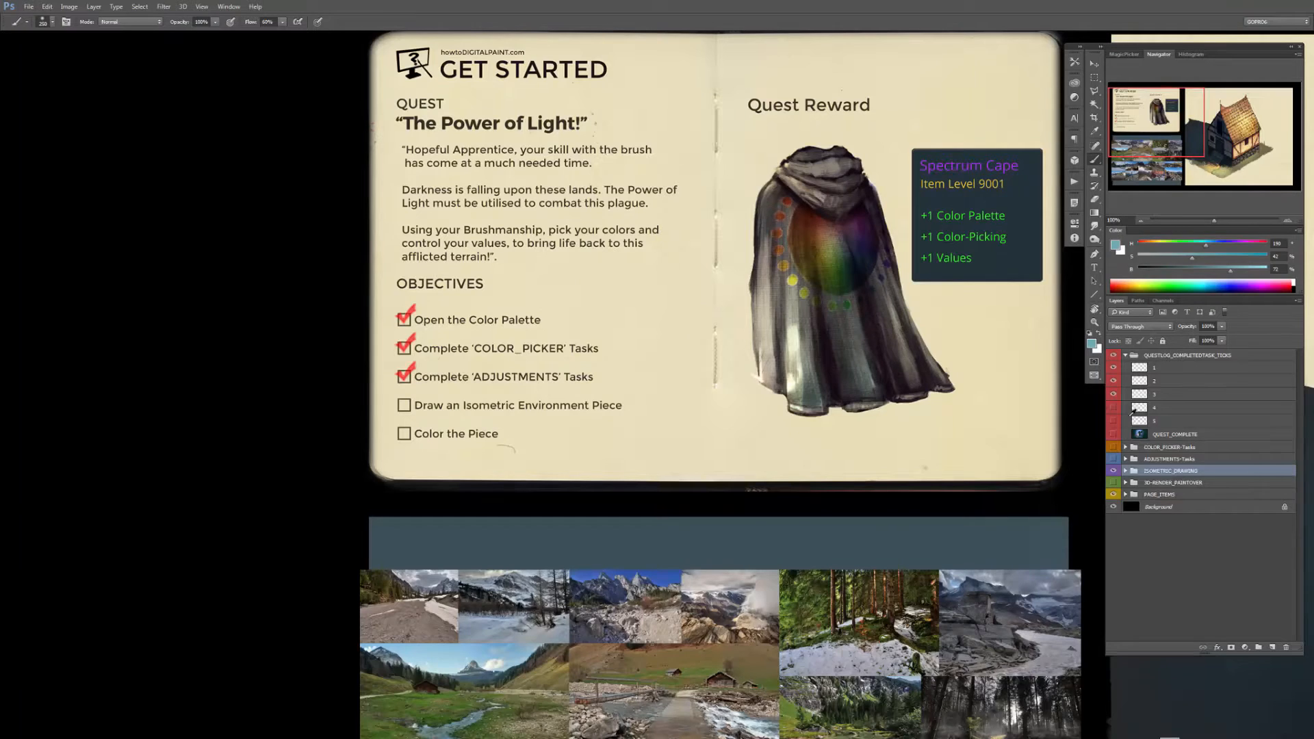
Step: Make tick layers 4 and 5 and the QUEST_COMPLETE layer visible, and display the whole worksheet in full-screen mode
left_click(1113, 421)
left_click_drag(1026, 356, 410, 212)
scroll(814, 336, "down", 5)
left_click_drag(814, 337, 759, 340)
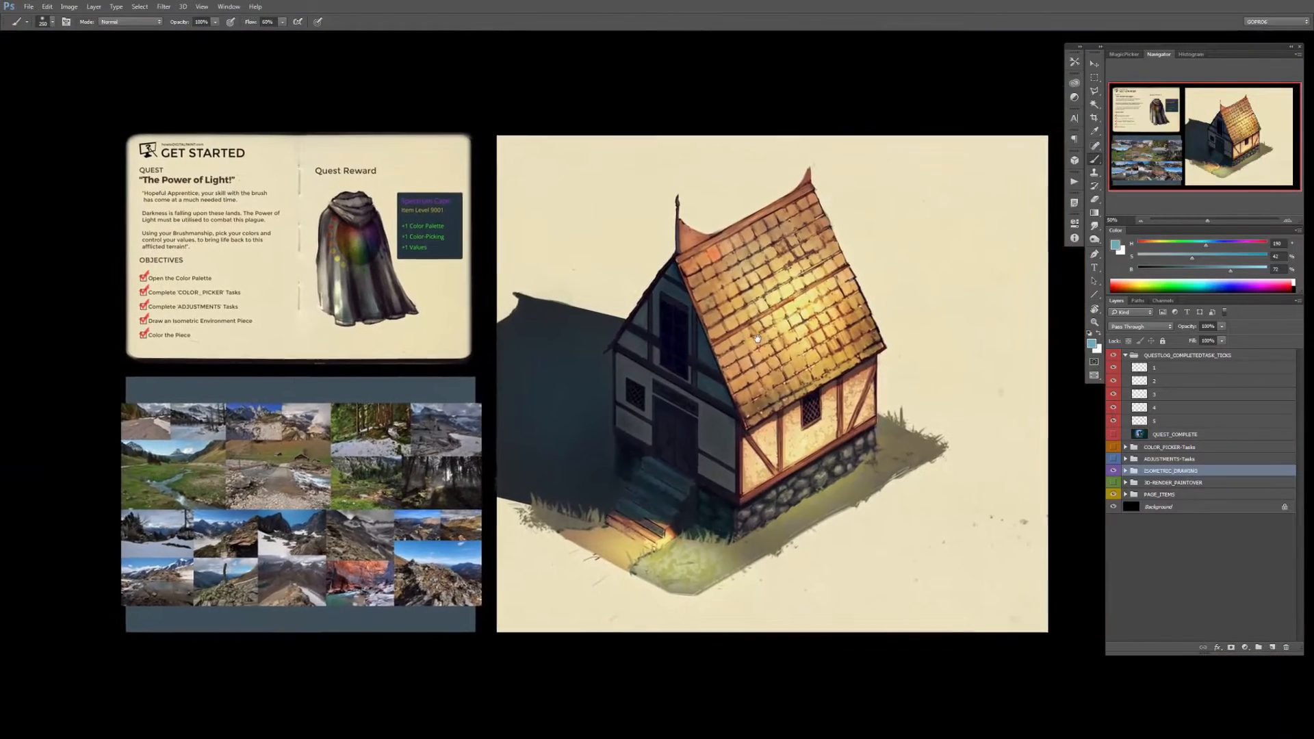
left_click(1112, 434)
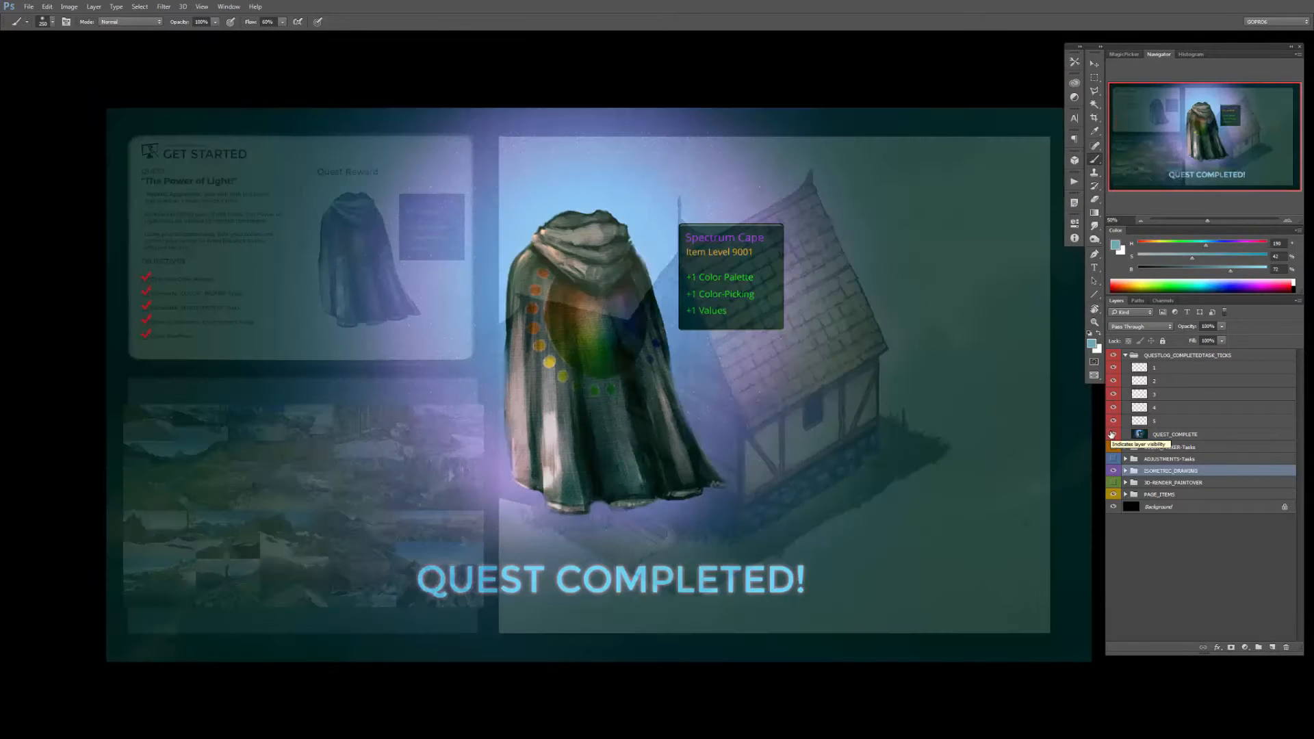
key("f")
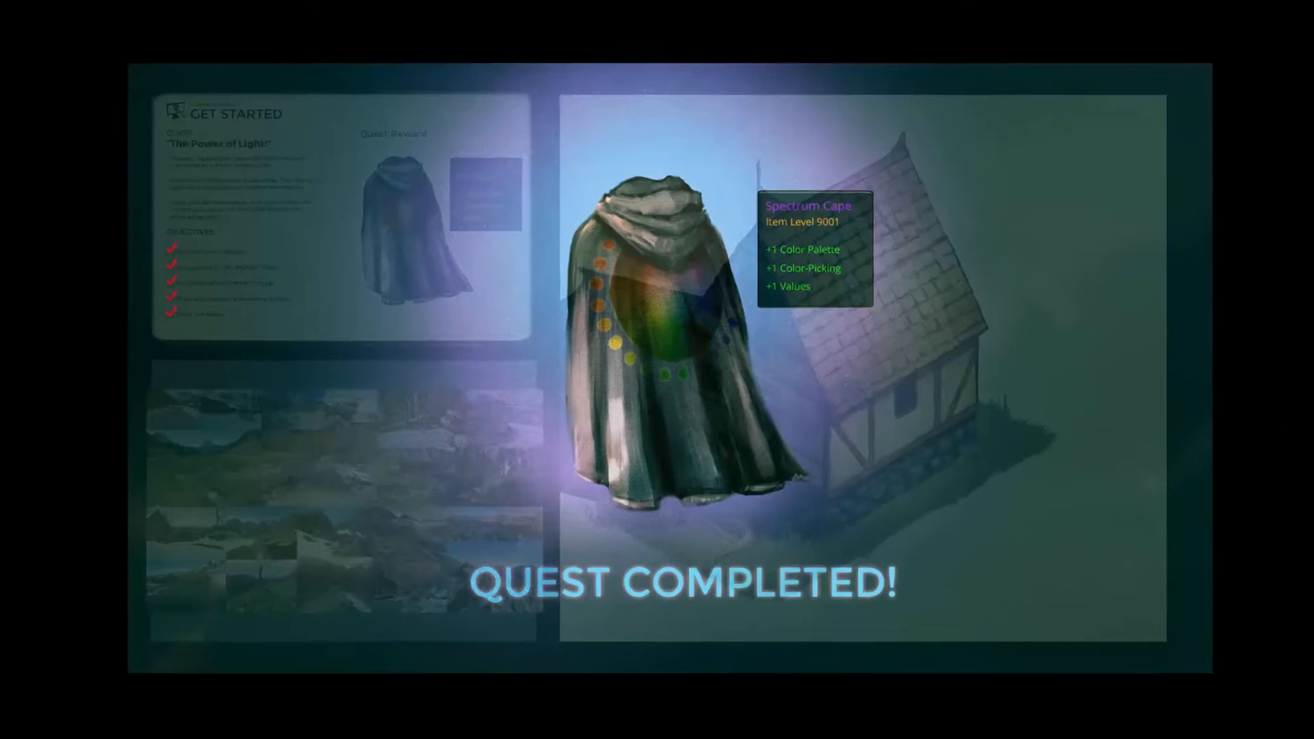